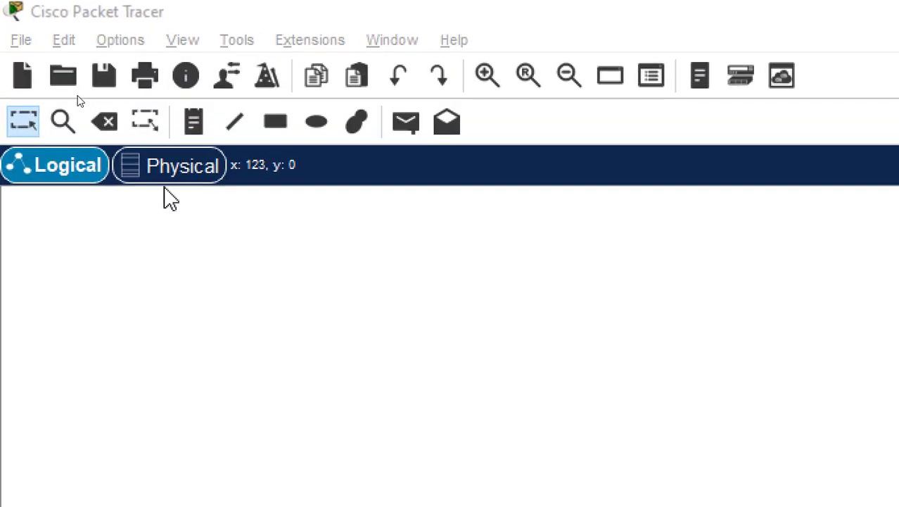
Step: Open Home City in the physical view and move the Corporate Office building into the middle block of the upper row
click(149, 184)
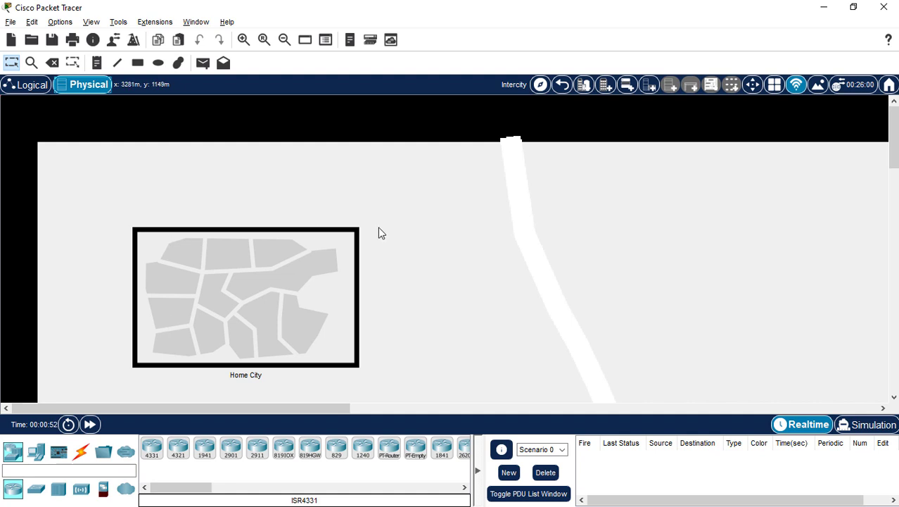
click(227, 286)
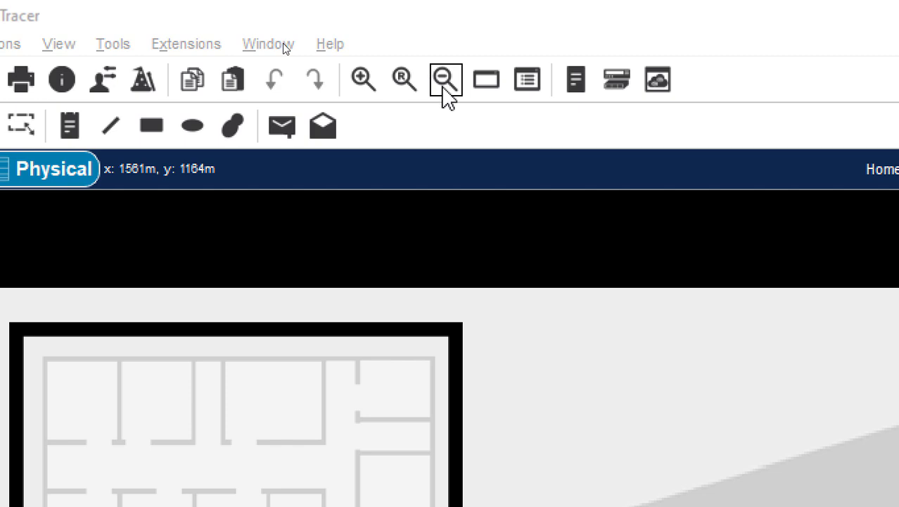
click(444, 88)
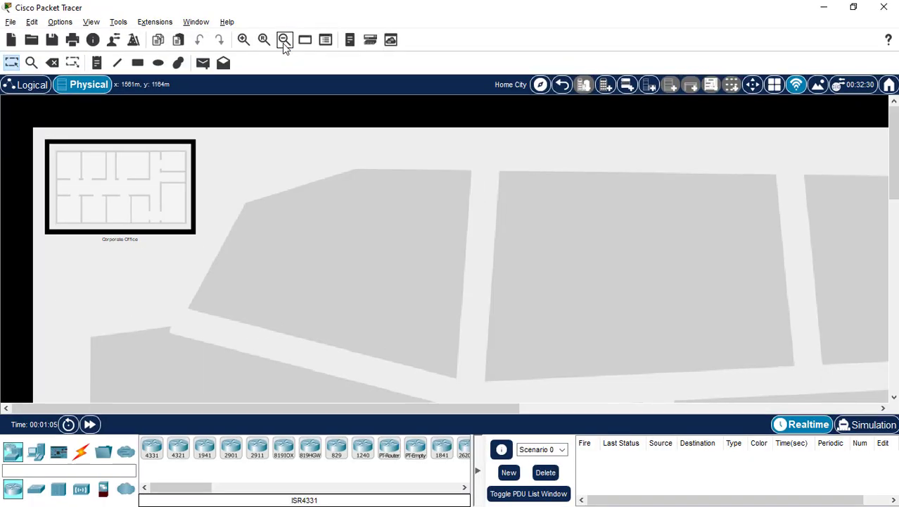
click(445, 84)
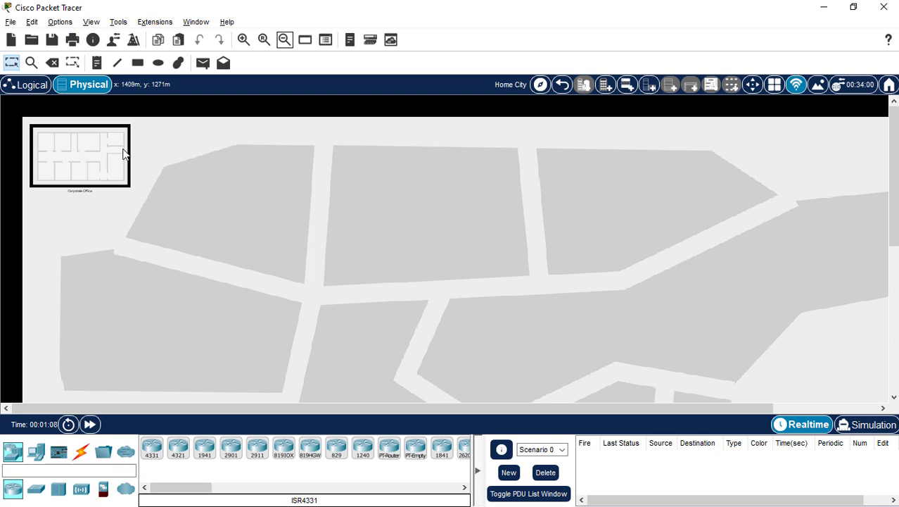
drag(98, 165, 449, 224)
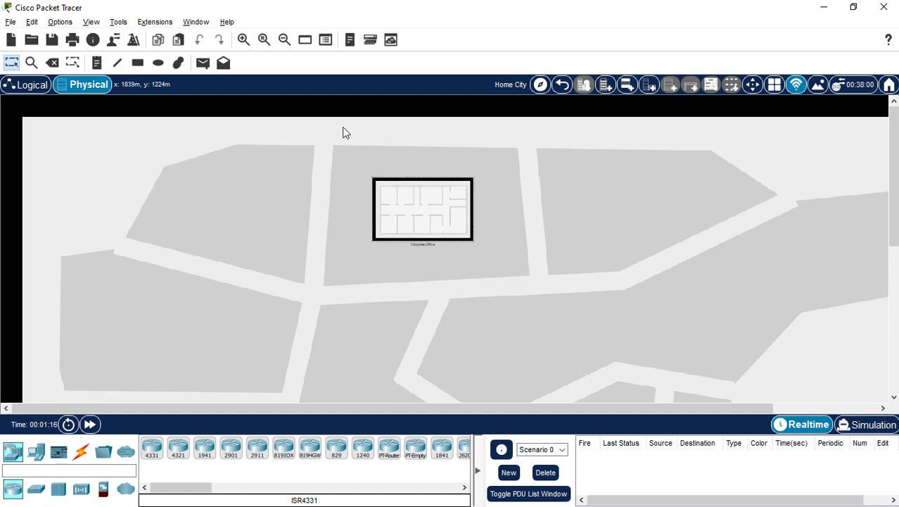
Step: Rename the Corporate Office building to "Enterprise Building"
click(266, 43)
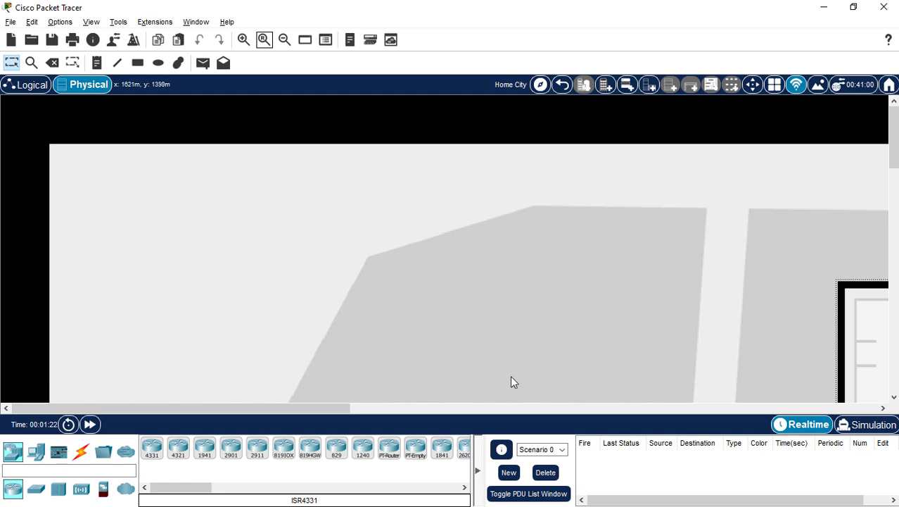
drag(325, 407, 551, 408)
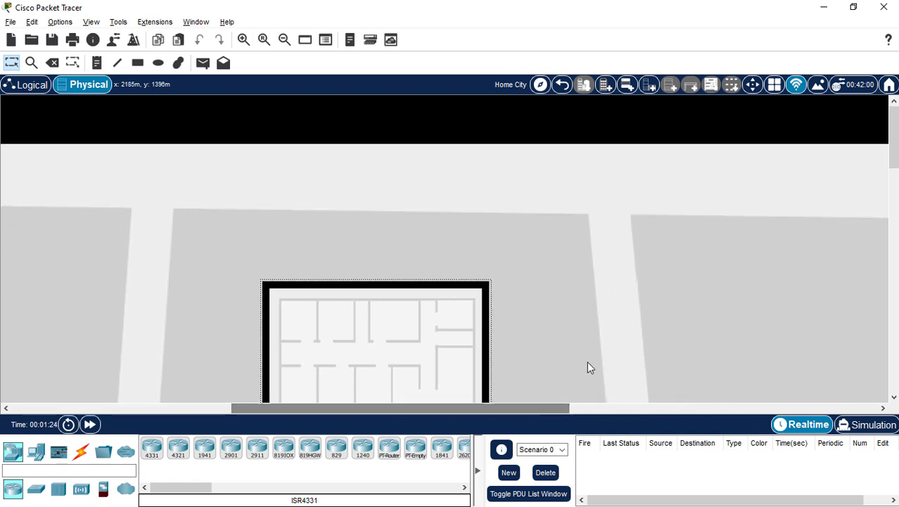
scroll(589, 362, down, 2)
click(360, 339)
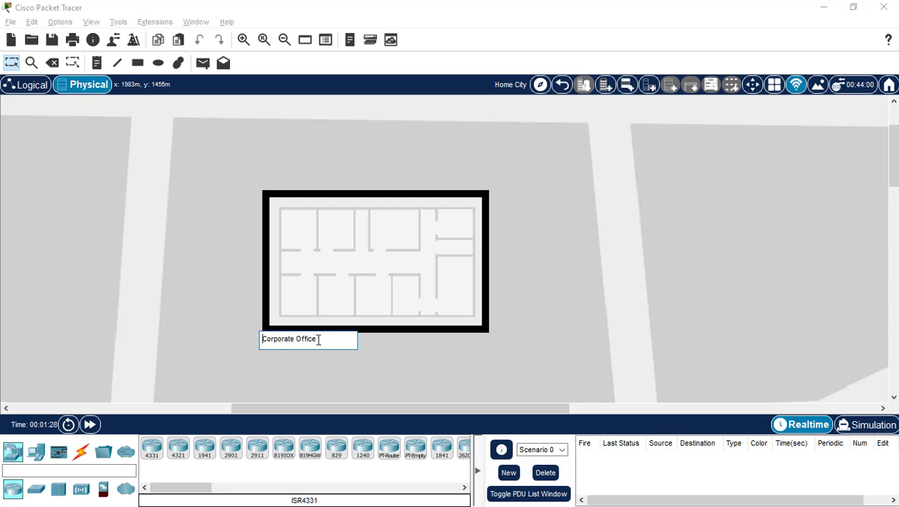
key(super+plus)
click(371, 340)
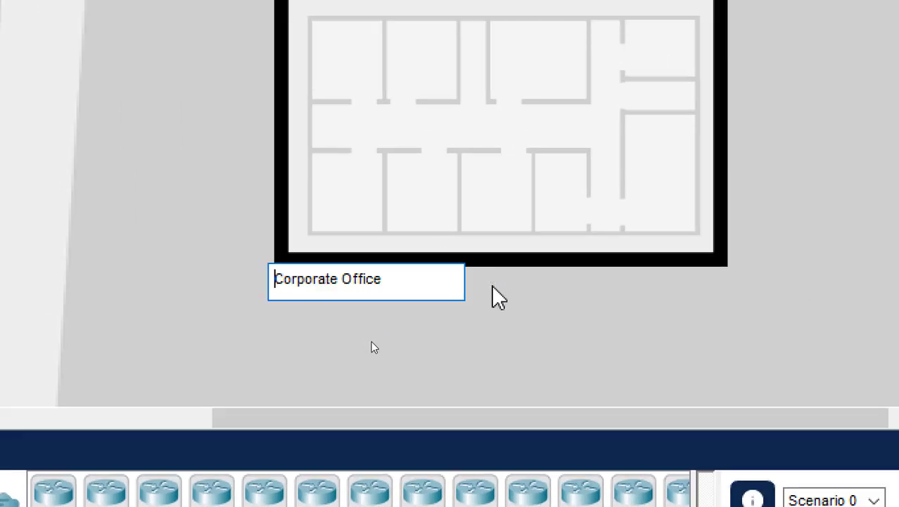
click(178, 271)
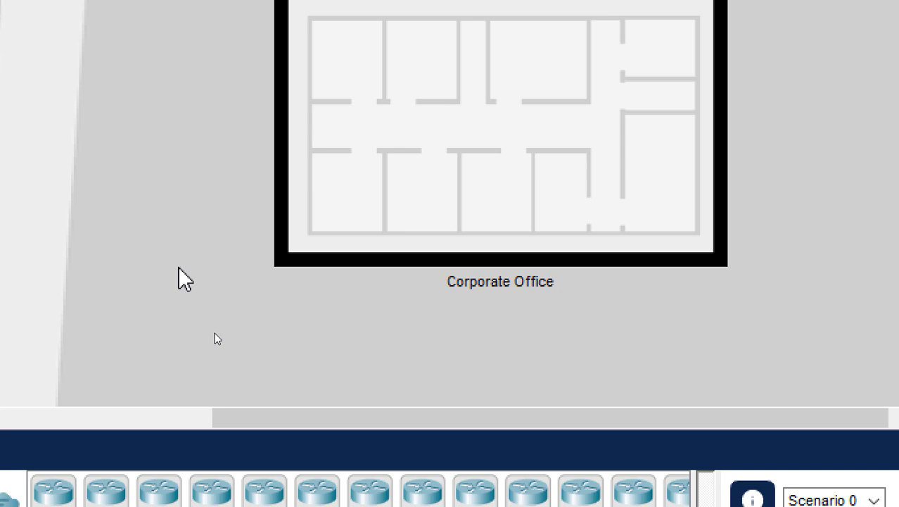
click(511, 289)
drag(384, 280, 260, 282)
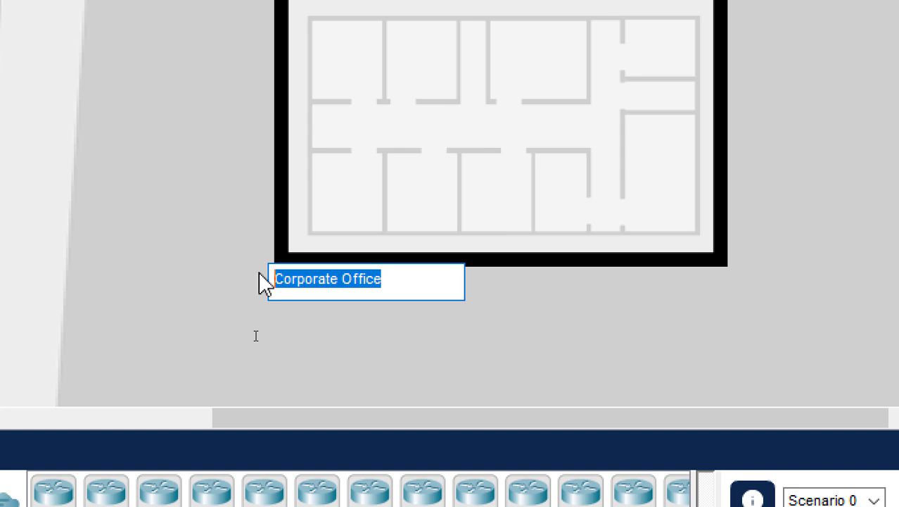
text(Entr)
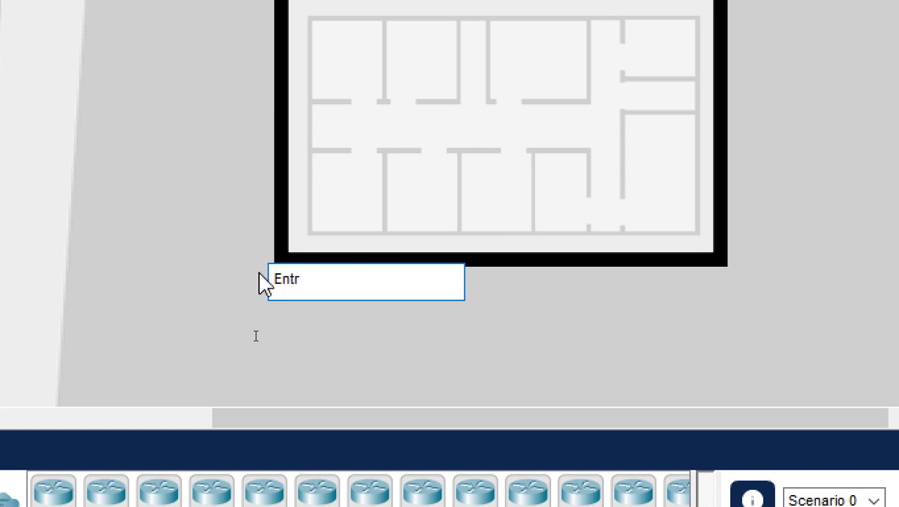
text(rprise )
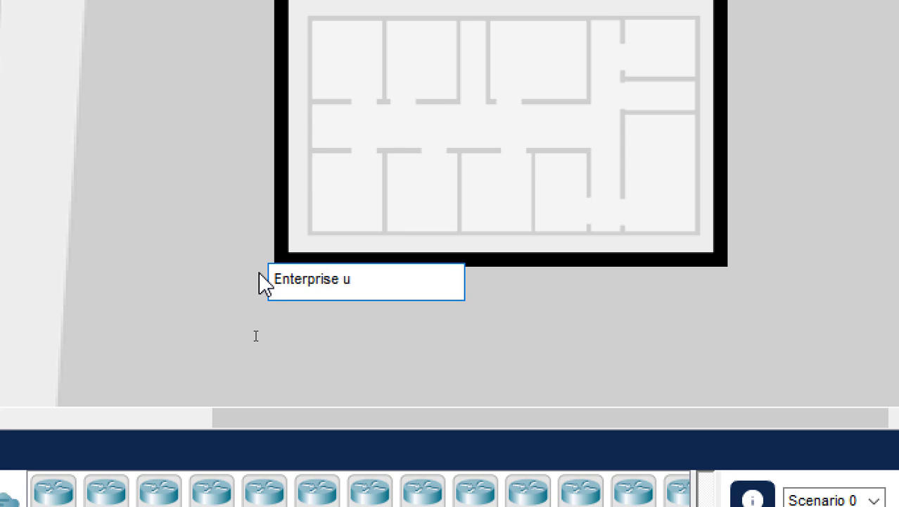
text(Buildeing)
key(BackSpace)
key(BackSpace)
key(BackSpace)
key(BackSpace)
text(ing)
key(Return)
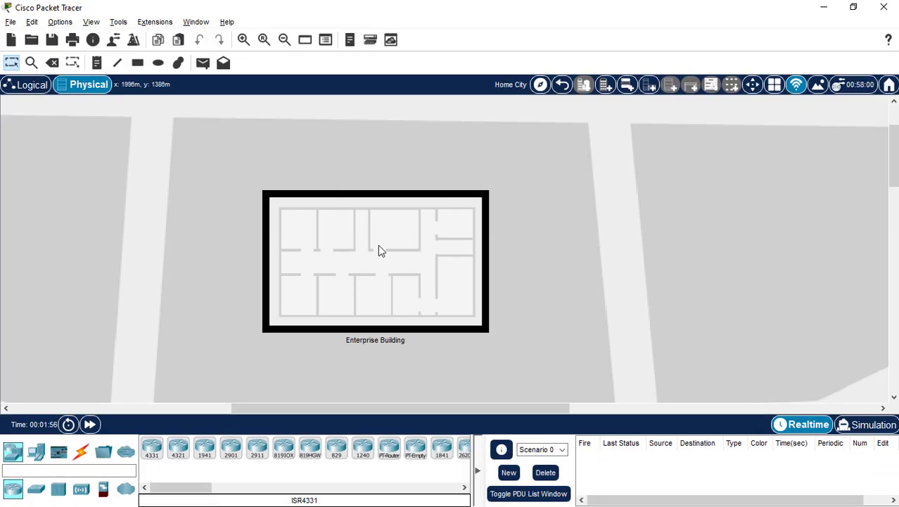
Step: Enter the Enterprise Building and move the Main Wiring Closet into the widest room of the upper row
click(370, 278)
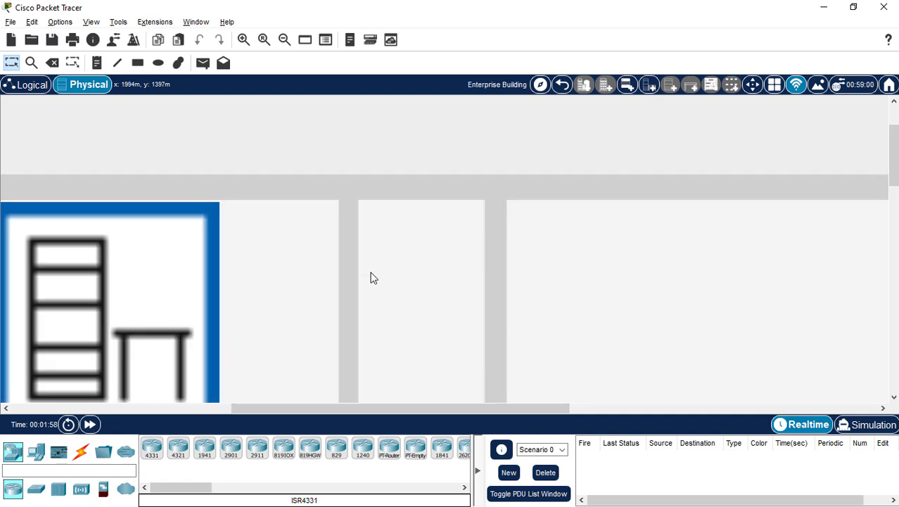
click(285, 40)
click(285, 40)
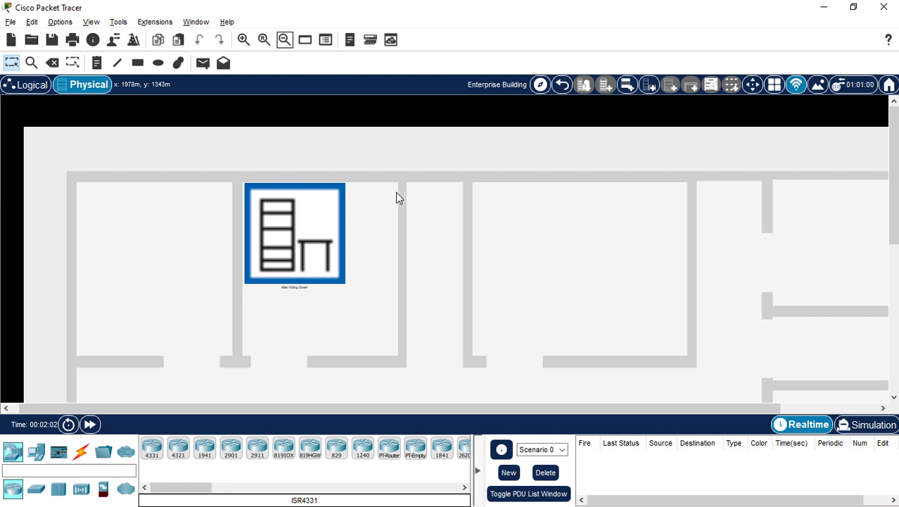
click(285, 40)
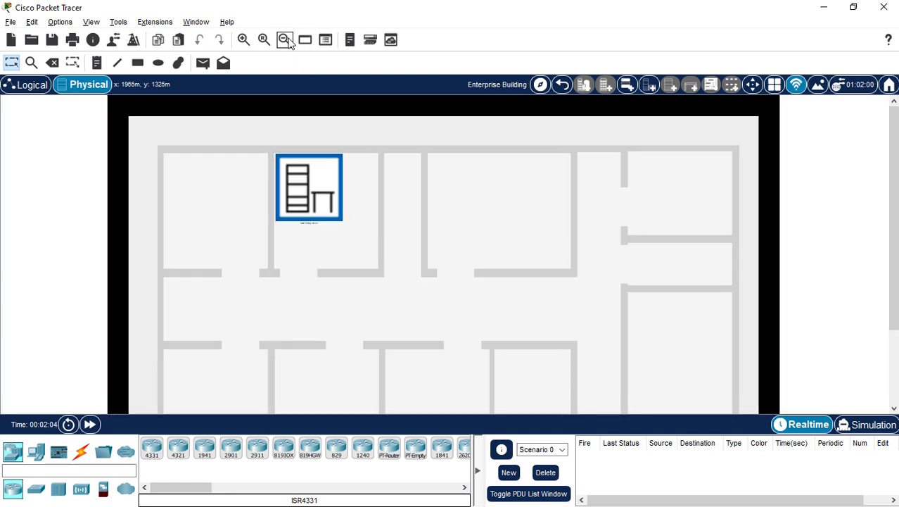
scroll(625, 303, down, 3)
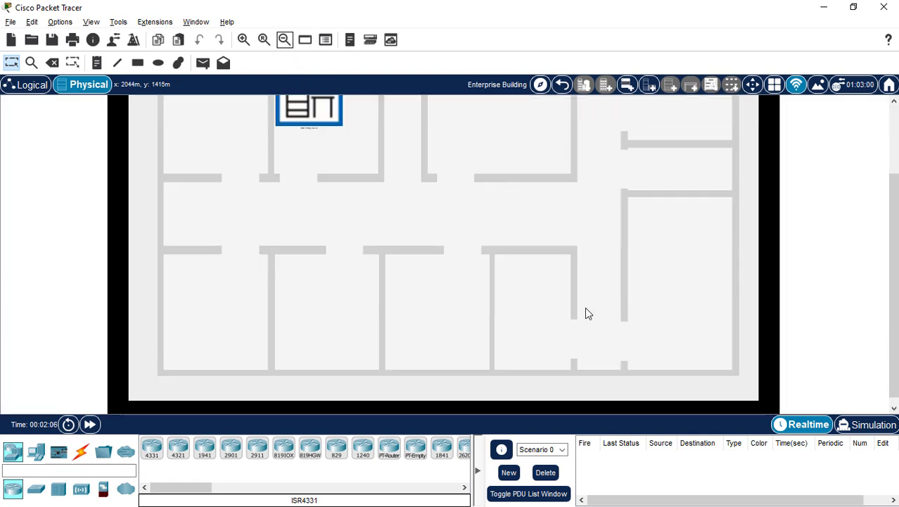
scroll(334, 399, up, 2)
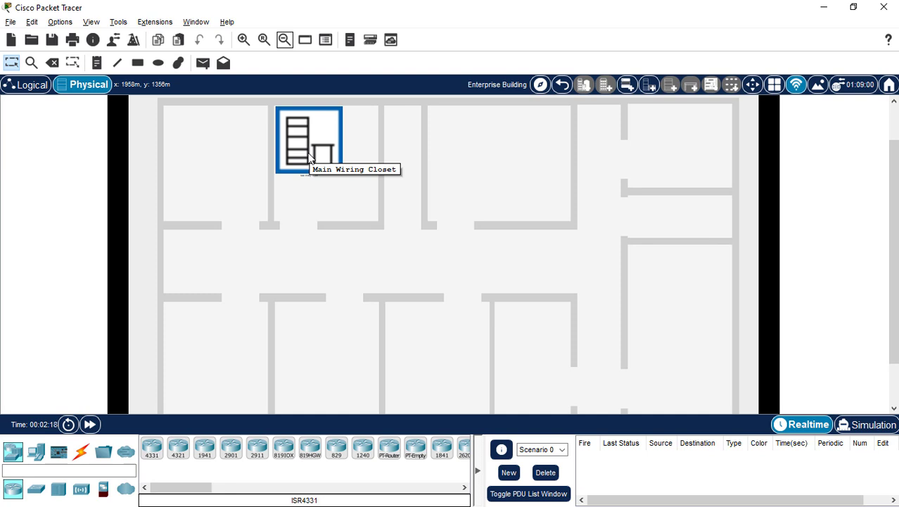
drag(309, 158, 494, 168)
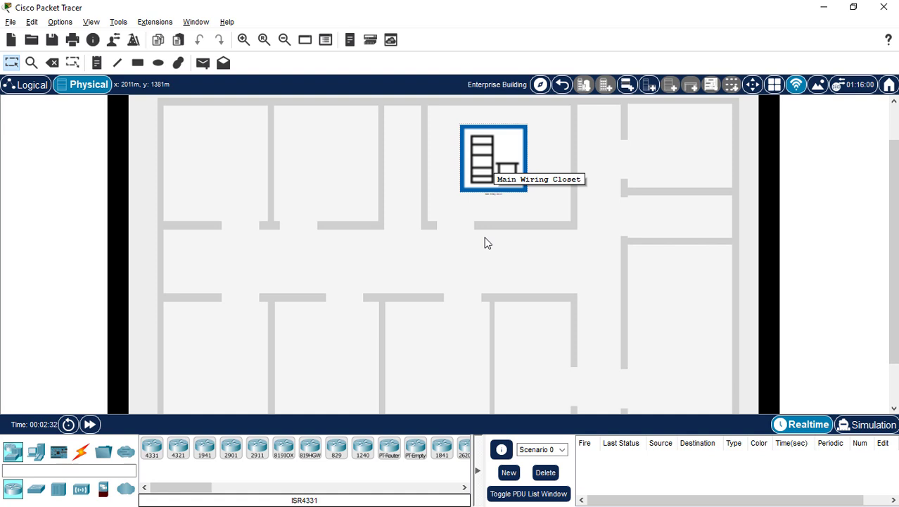
Step: Place a PC, a laptop and a 2960 switch in the second room of the building's lower row
scroll(485, 239, down, 1)
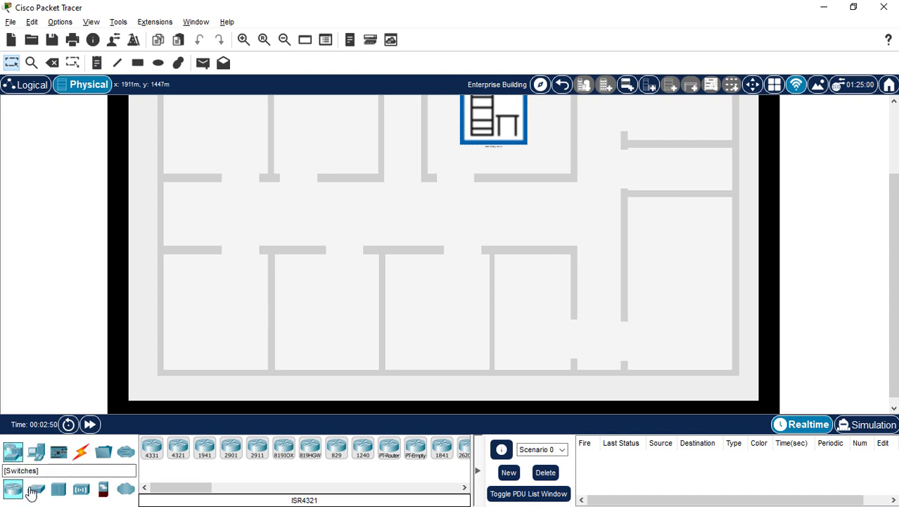
click(39, 451)
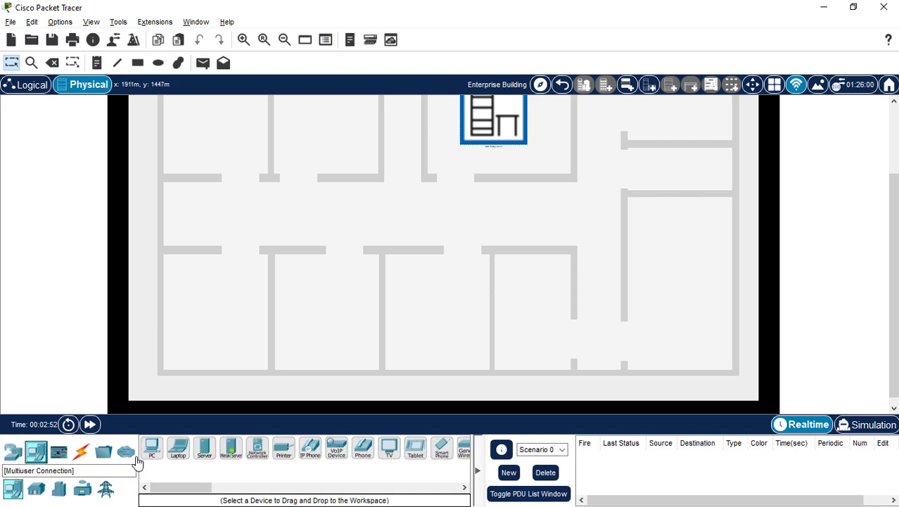
drag(151, 446, 357, 342)
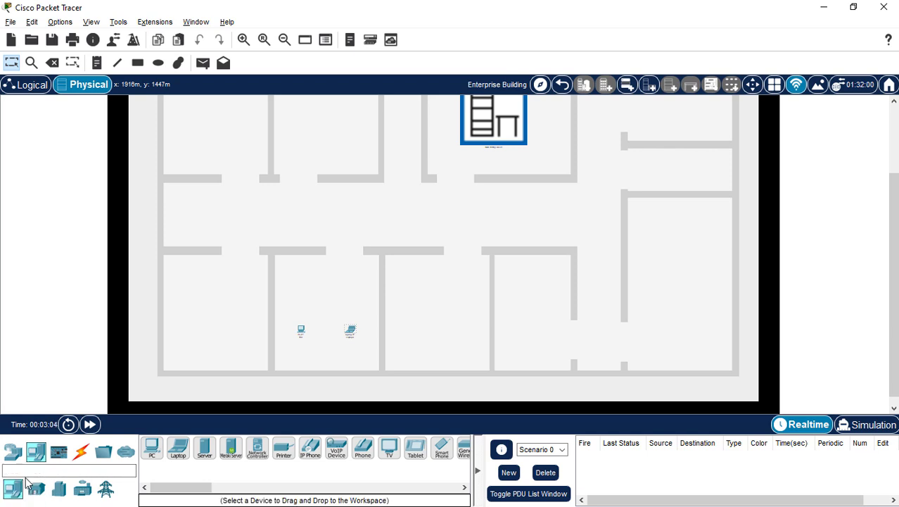
click(14, 454)
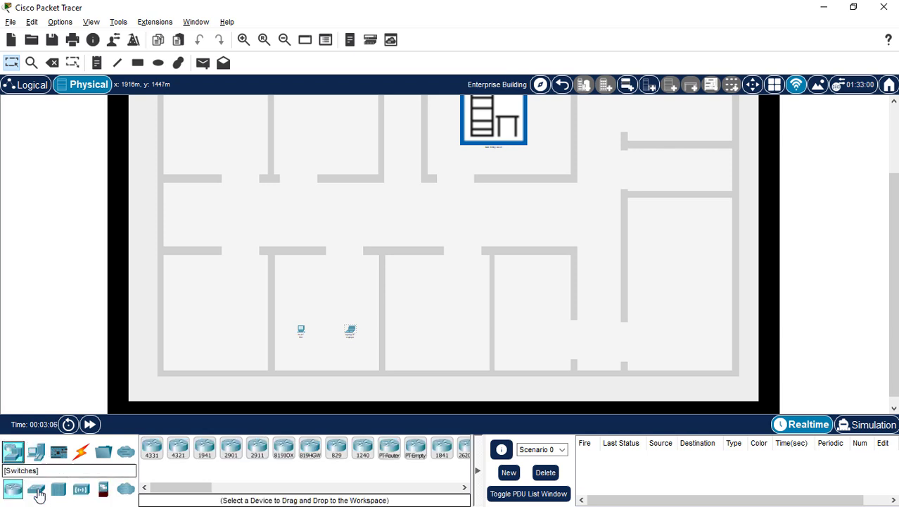
click(36, 488)
click(152, 454)
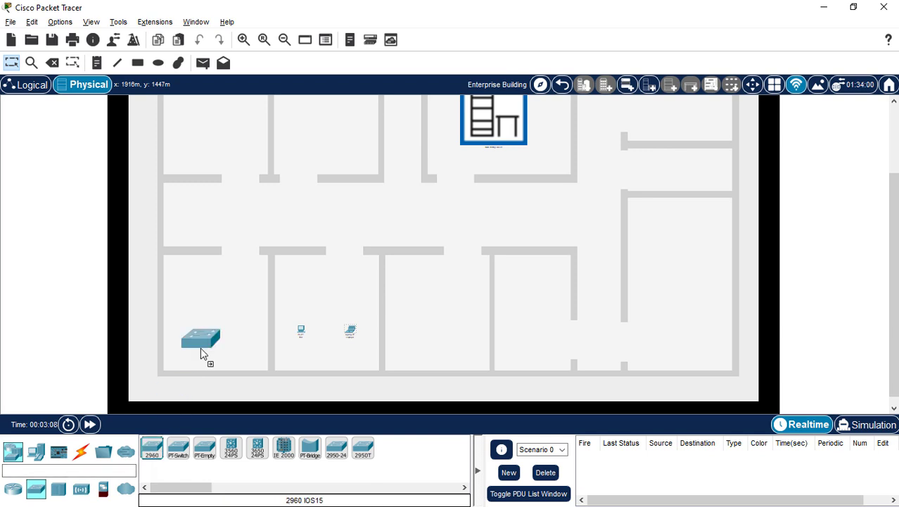
click(326, 284)
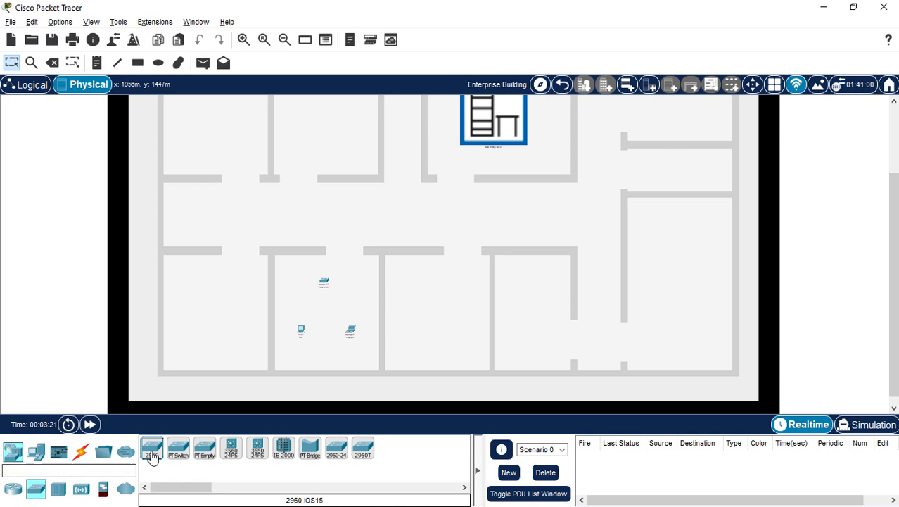
Step: Place another PC, laptop and 2960 switch in the fourth room of the building's lower row
click(36, 451)
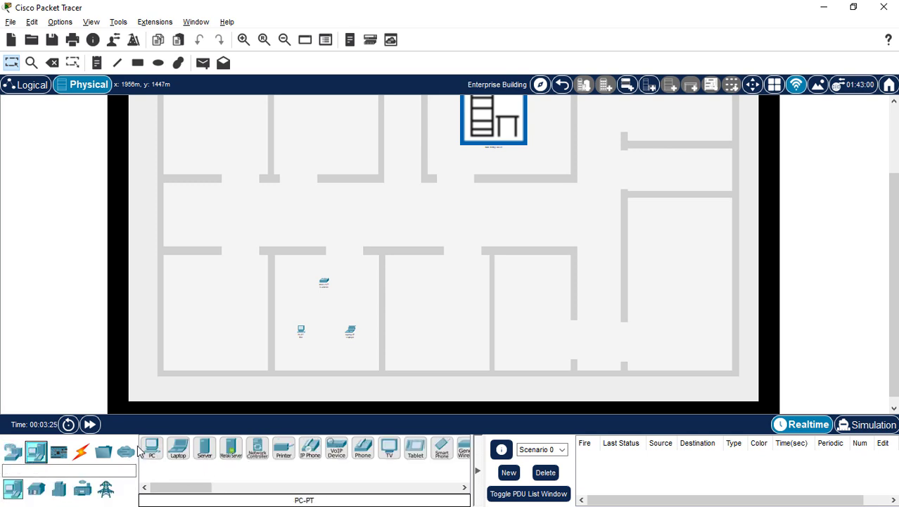
drag(151, 454, 512, 340)
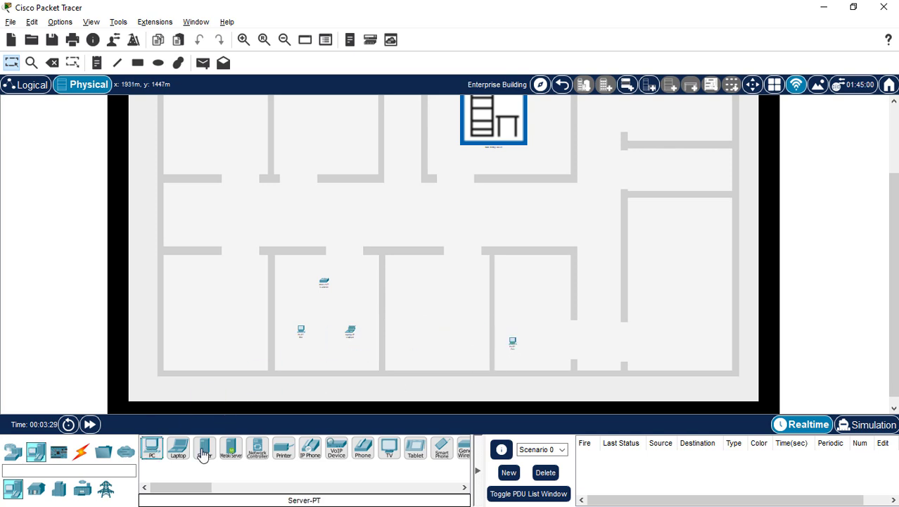
drag(181, 452, 544, 341)
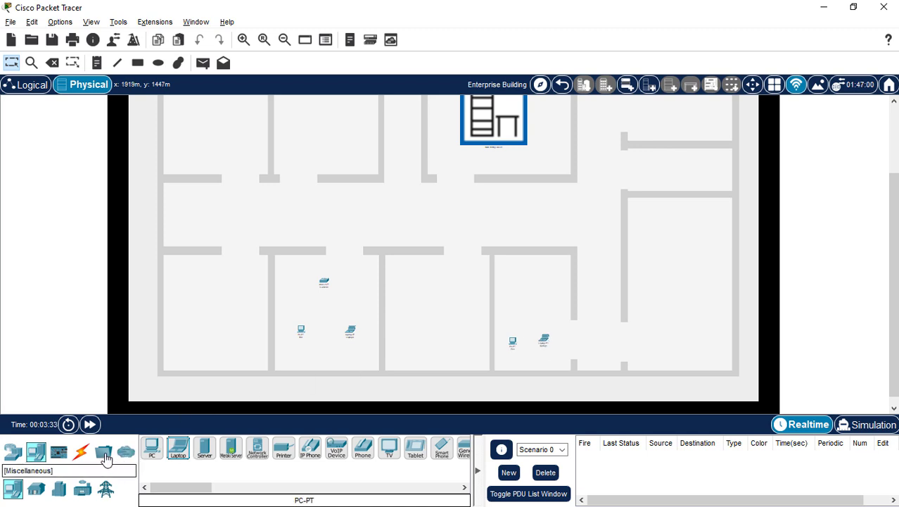
click(13, 451)
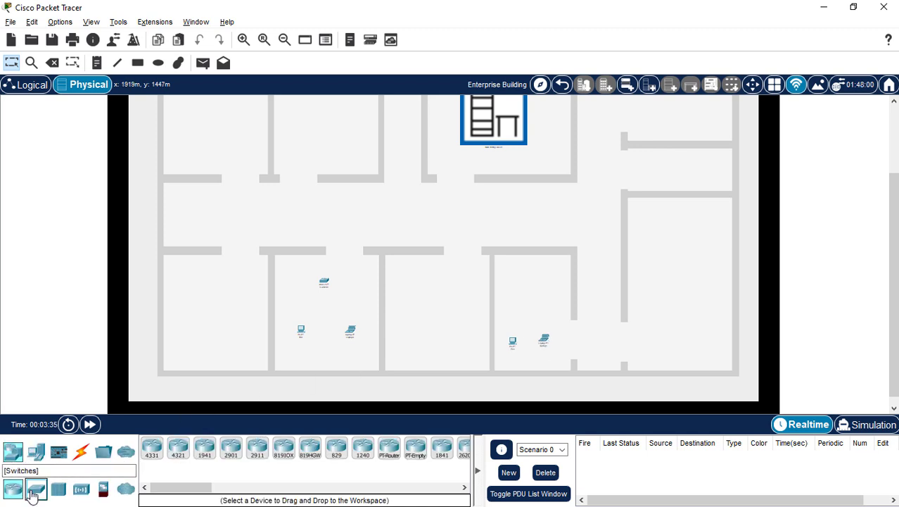
click(32, 495)
drag(151, 448, 531, 282)
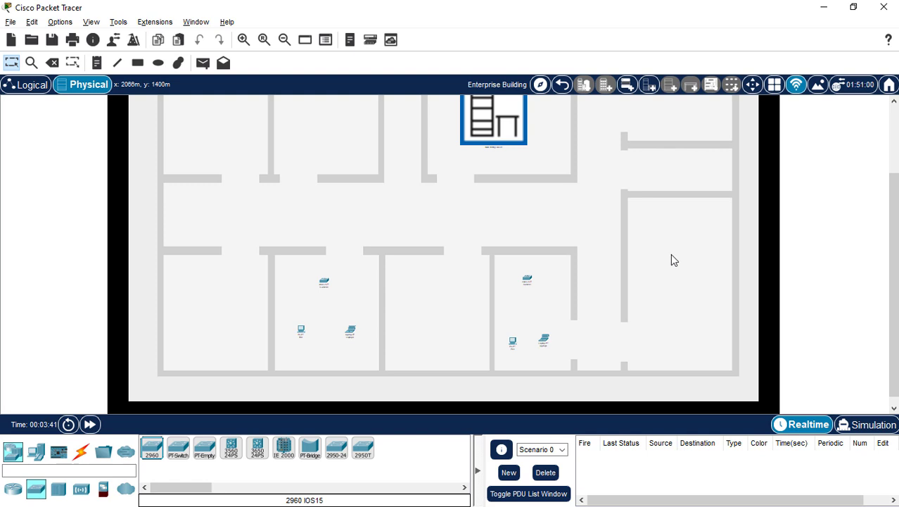
Step: Open the Main Wiring Closet and look over its rack and table
scroll(806, 202, up, 1)
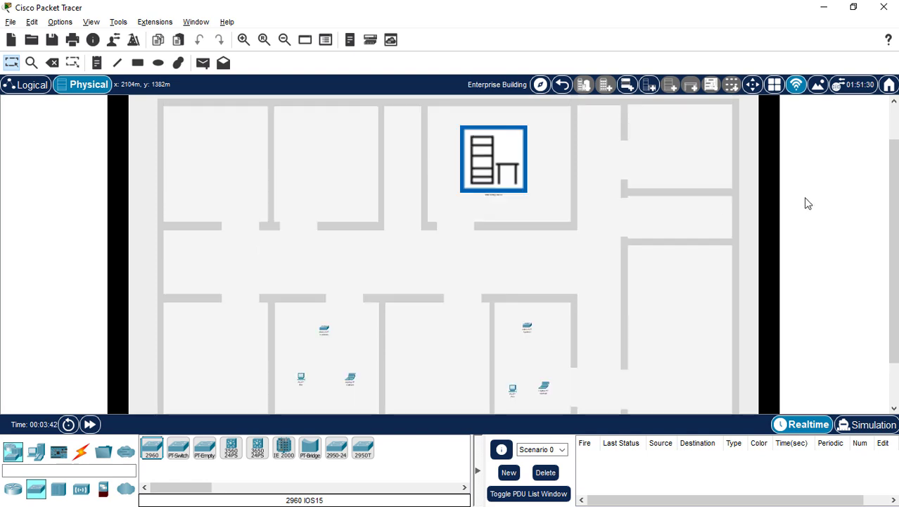
click(486, 152)
scroll(545, 203, down, 4)
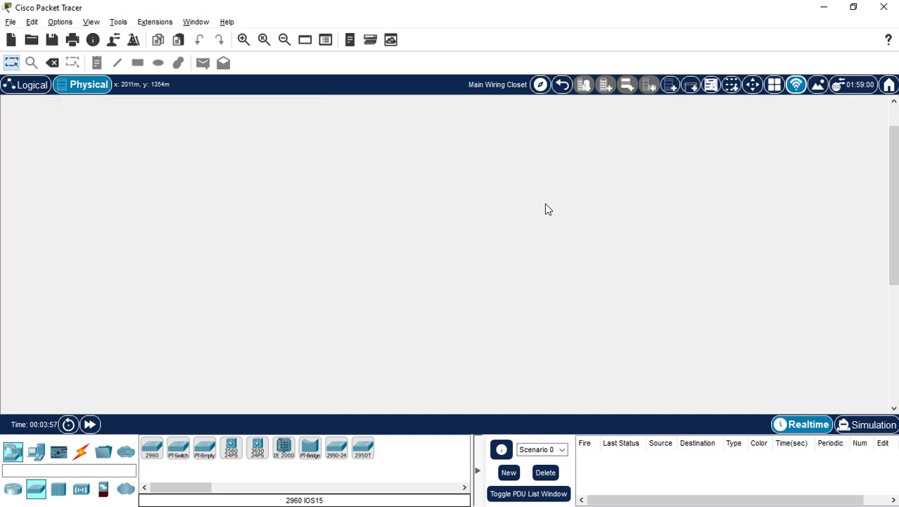
scroll(547, 204, up, 4)
scroll(549, 205, down, 2)
scroll(552, 210, down, 3)
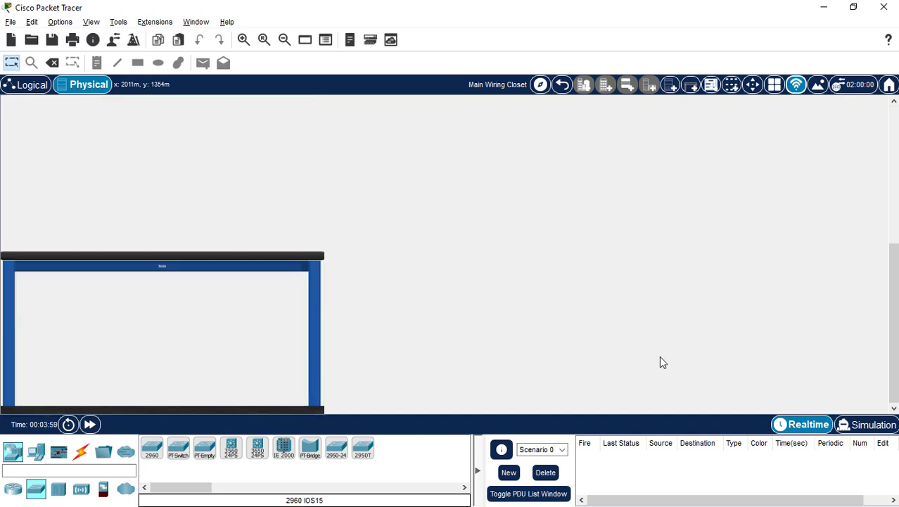
scroll(275, 350, up, 5)
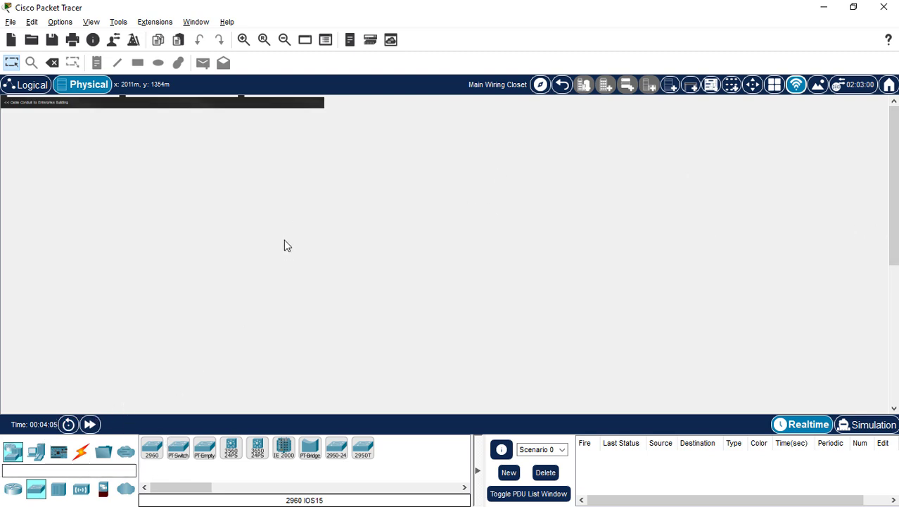
Step: Add a rack beside the table in the Main Wiring Closet
scroll(268, 364, down, 5)
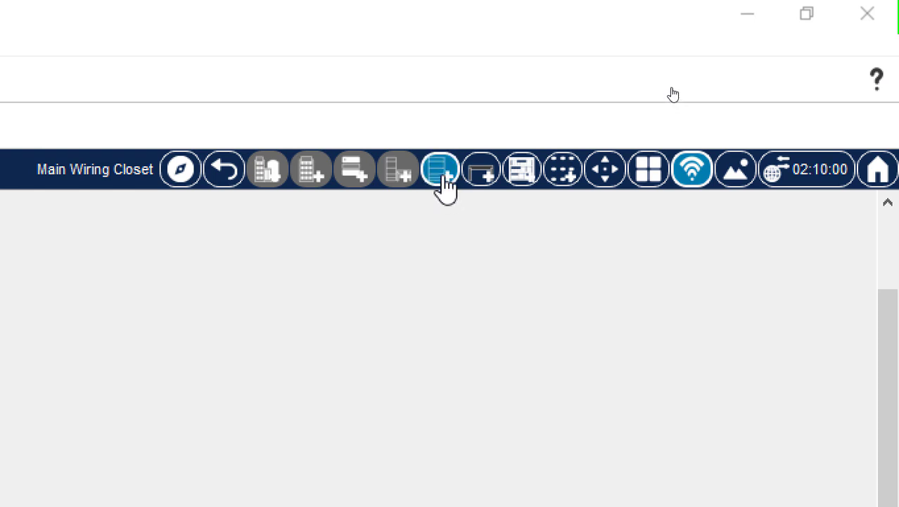
click(444, 176)
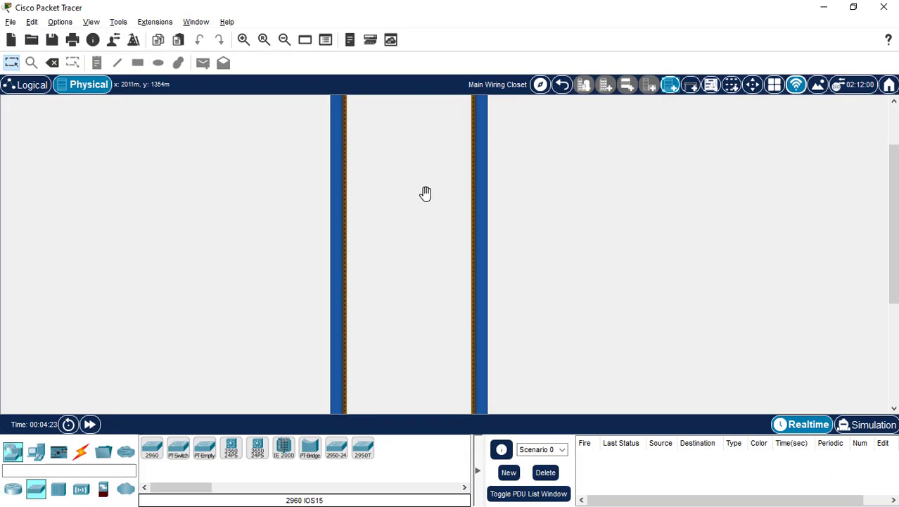
scroll(472, 243, down, 4)
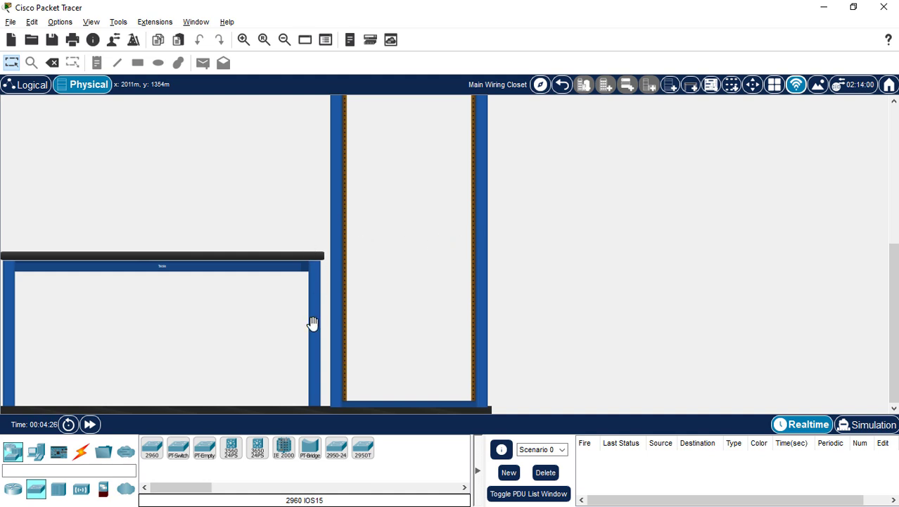
scroll(293, 323, up, 2)
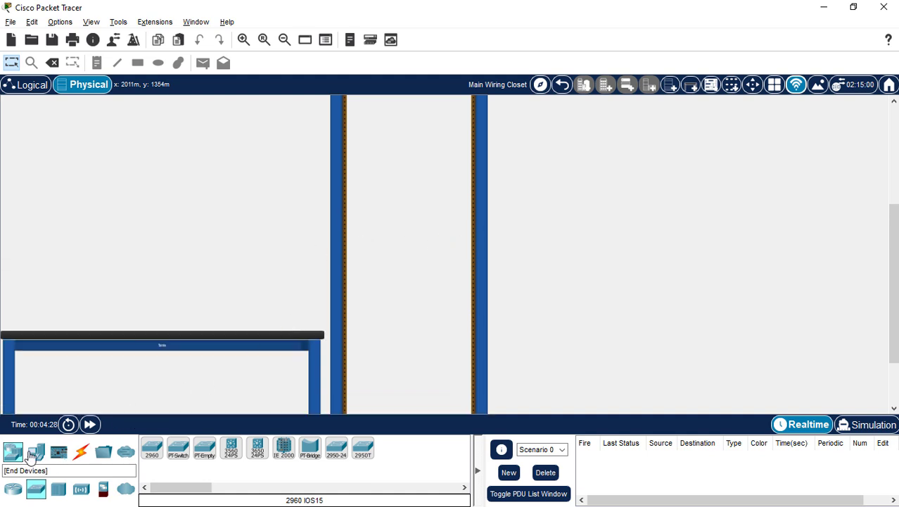
Step: Mount a server in the rack and arrange the power distribution device at the rack's upper end with the server spaced below it
click(36, 453)
drag(204, 451, 418, 199)
scroll(446, 232, up, 3)
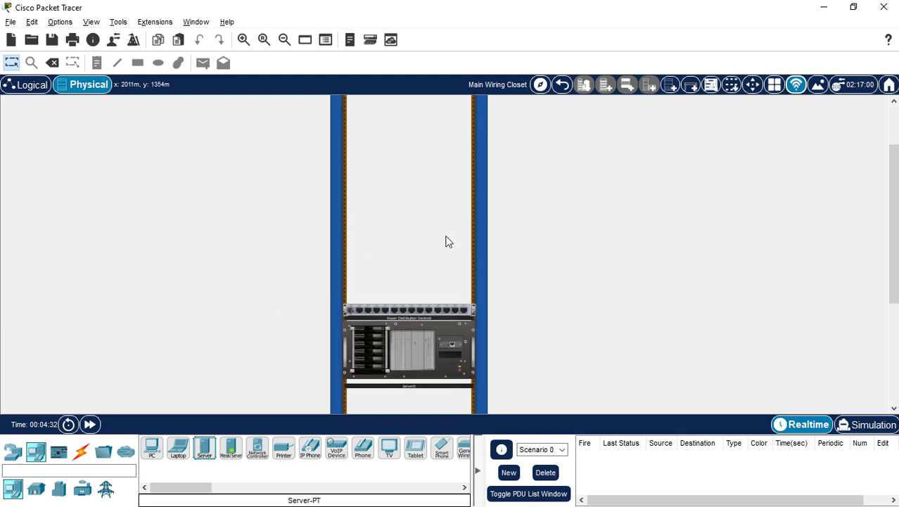
drag(400, 351, 397, 149)
drag(420, 389, 426, 154)
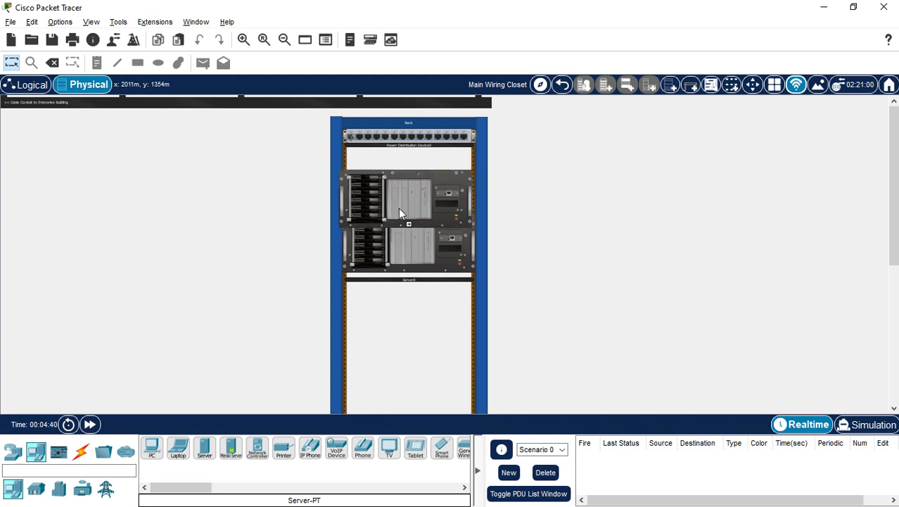
drag(405, 214, 398, 286)
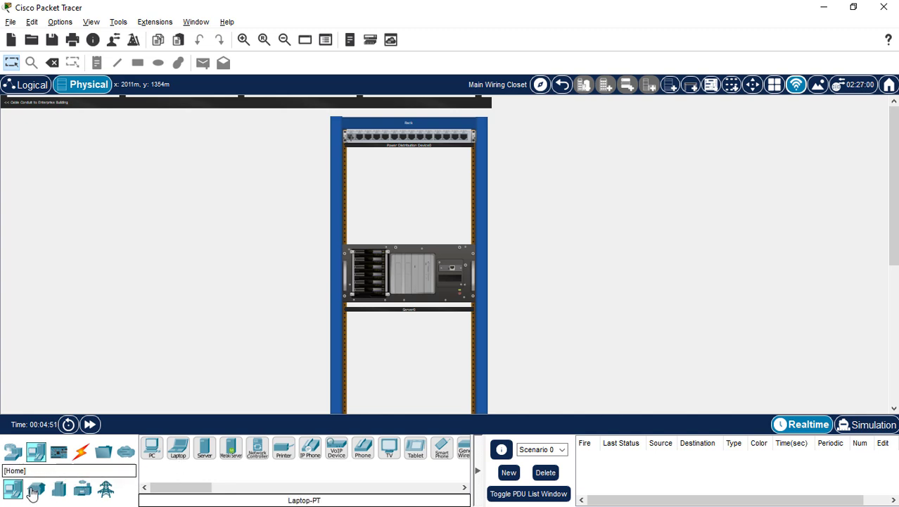
Step: Mount a 2960 switch in the rack just below the power distribution device and move the server up beneath the switch
click(12, 451)
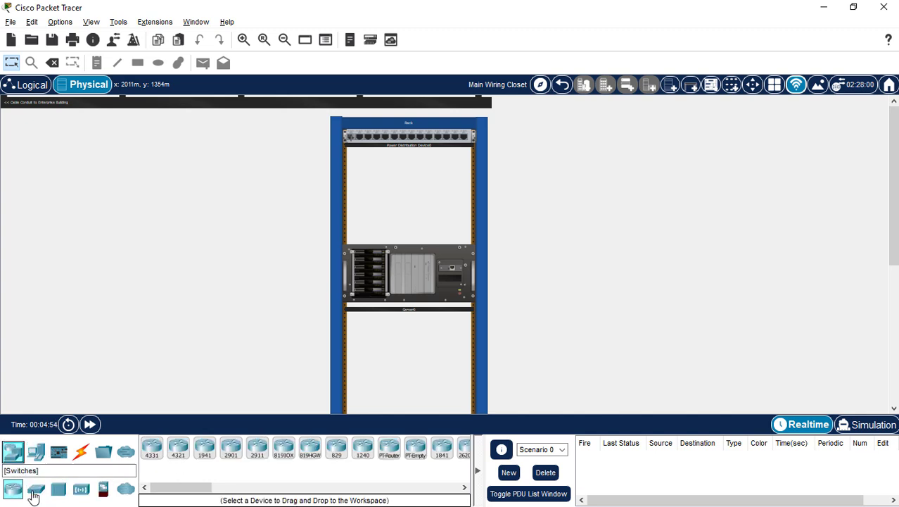
click(34, 492)
drag(152, 449, 416, 201)
click(406, 194)
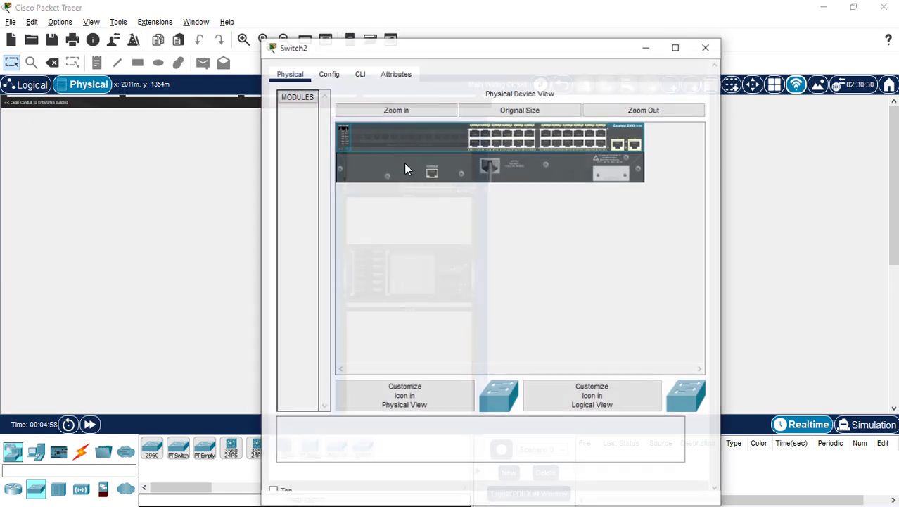
click(709, 49)
drag(467, 191, 448, 217)
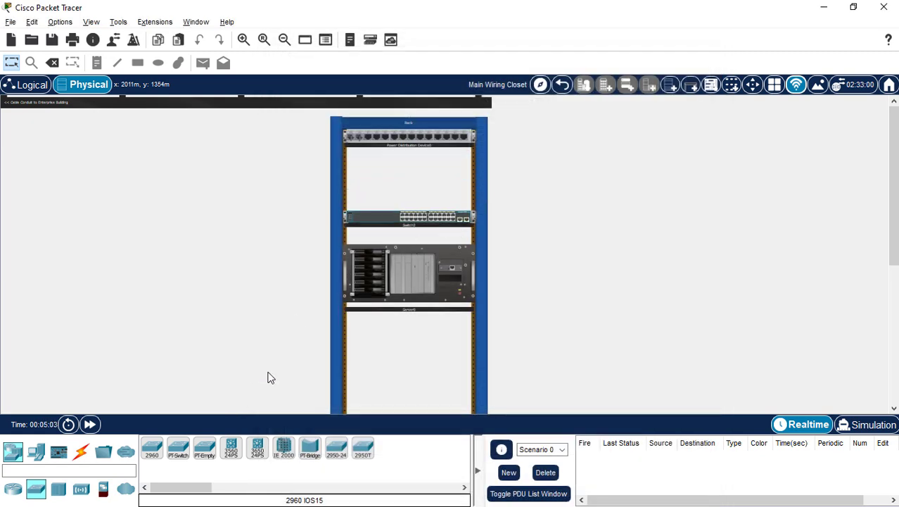
drag(401, 219, 400, 167)
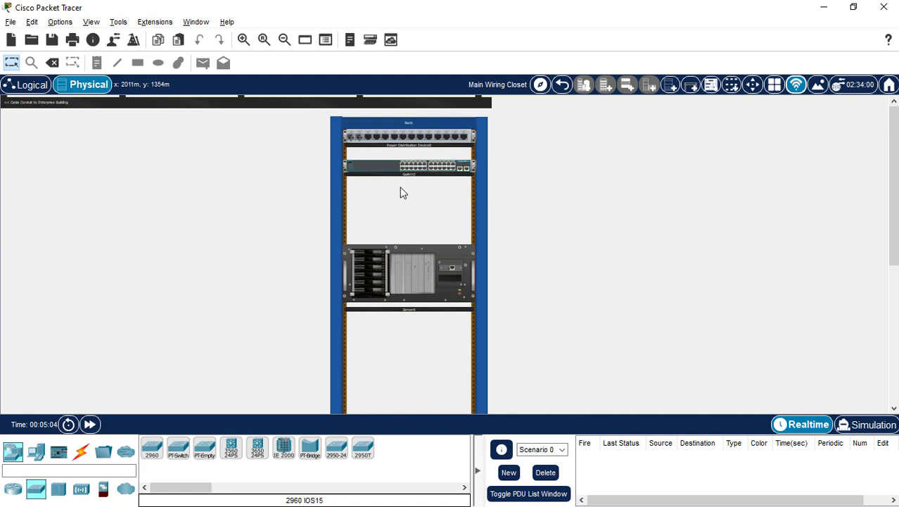
drag(401, 276, 402, 226)
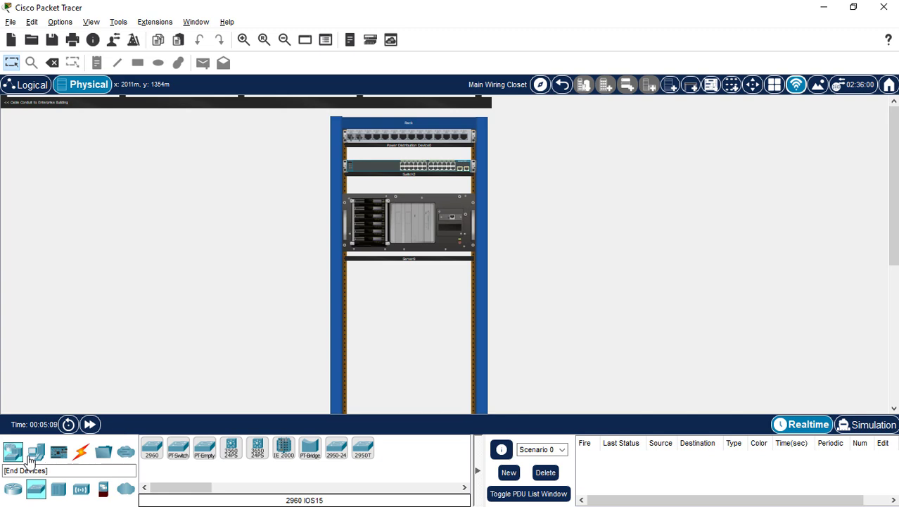
Step: Mount a 2911 router in the rack below the server and check its physical device view
click(13, 491)
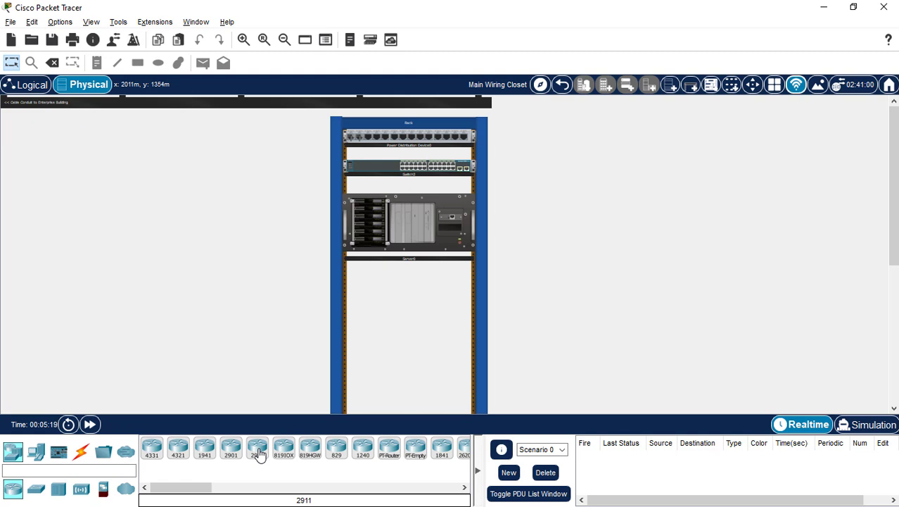
drag(259, 454, 420, 303)
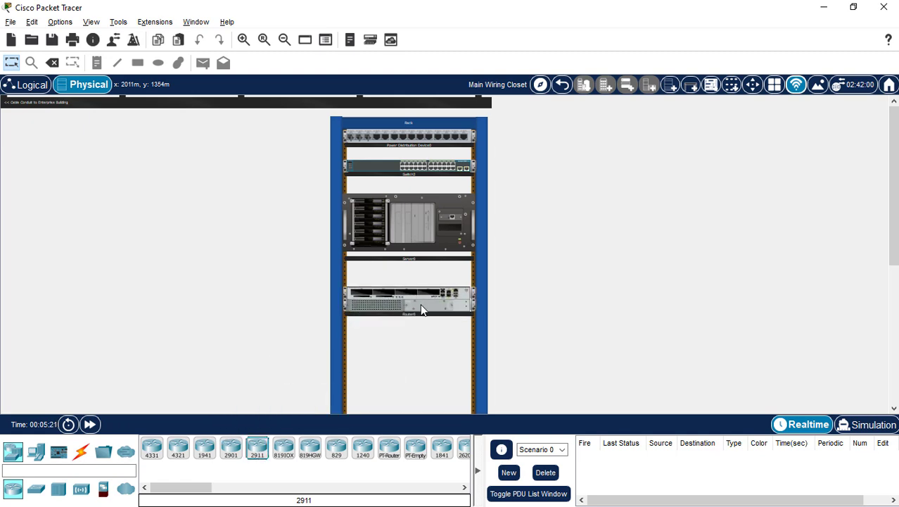
click(425, 308)
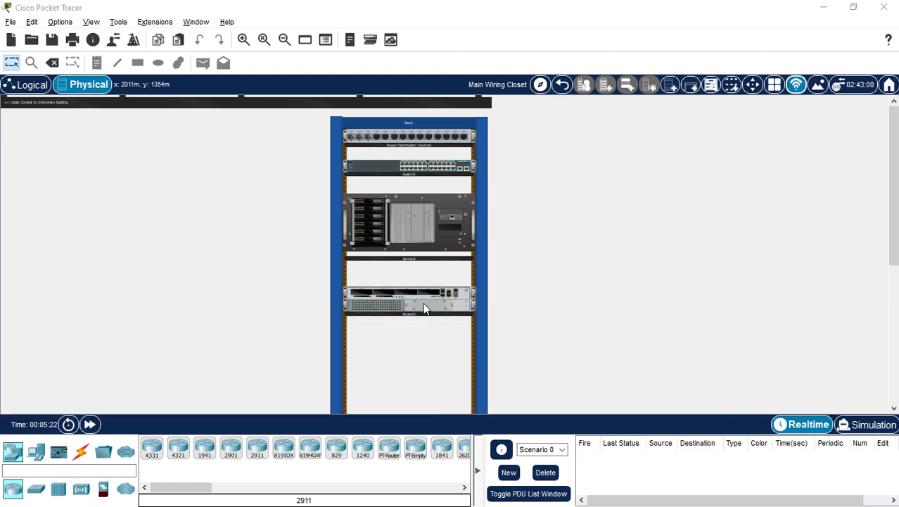
click(328, 74)
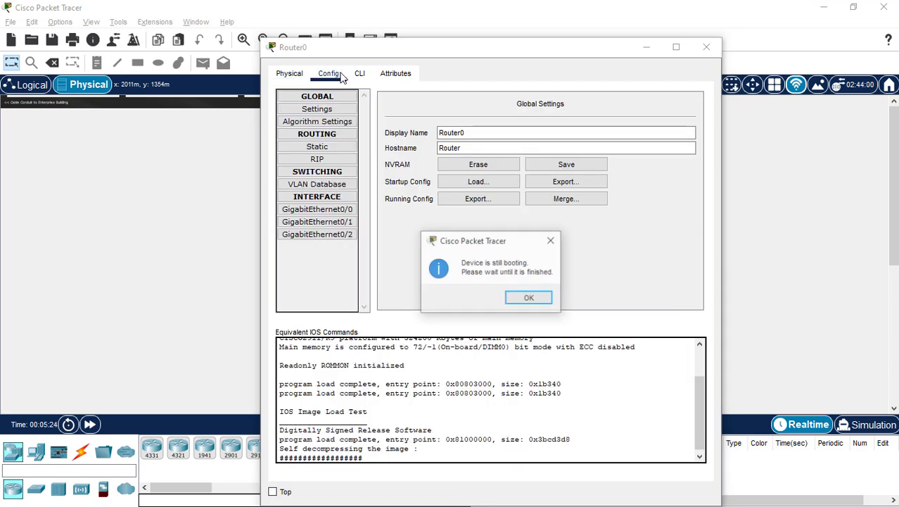
click(542, 304)
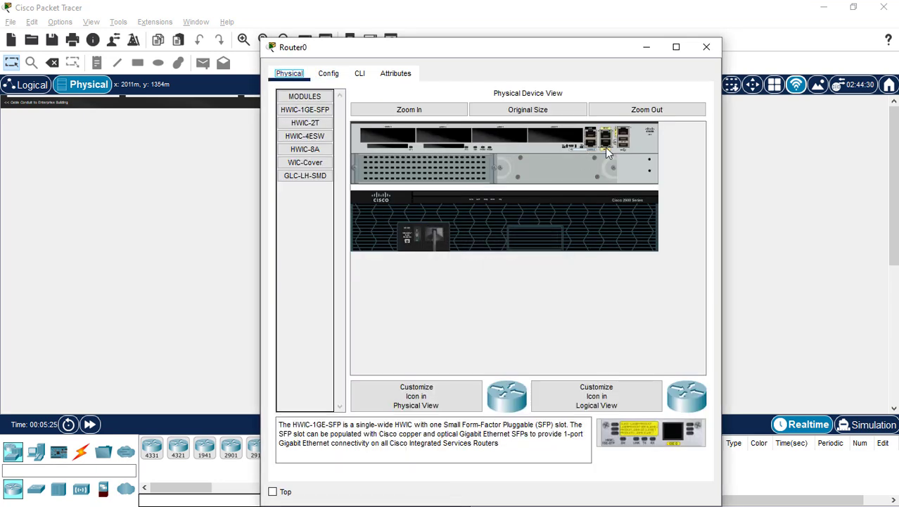
click(706, 47)
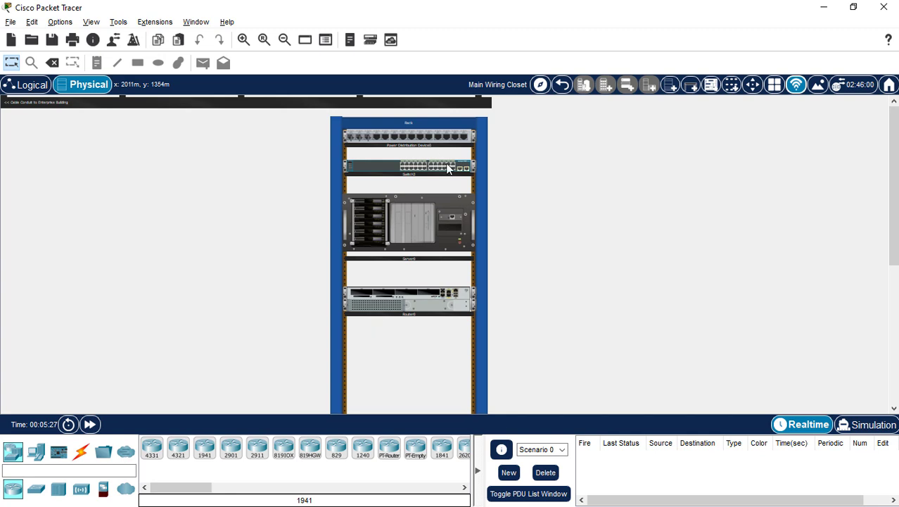
Step: Place a printer on the table next to the rack
scroll(472, 326, down, 6)
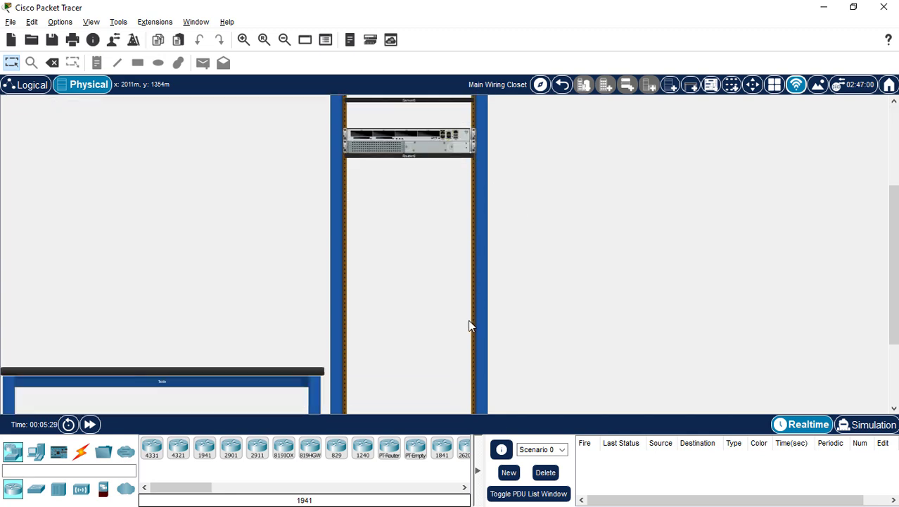
scroll(472, 326, up, 5)
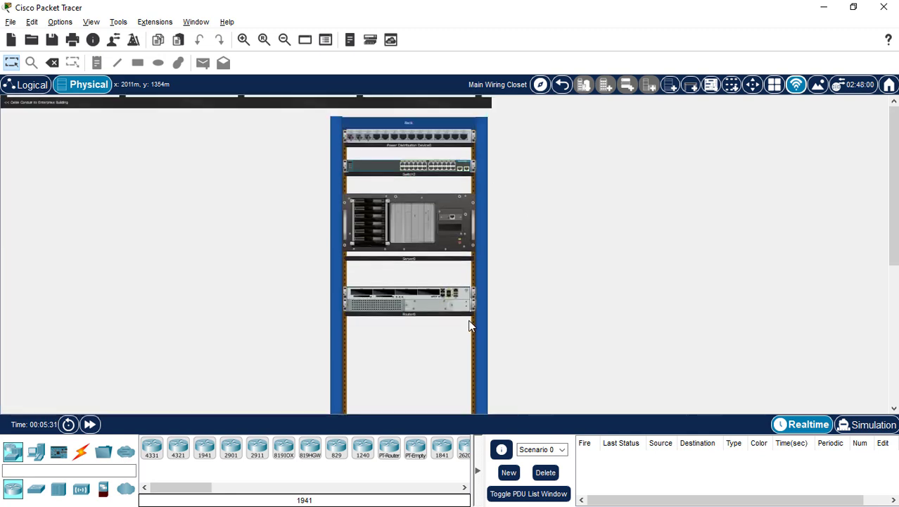
scroll(472, 326, down, 1)
scroll(471, 326, up, 1)
scroll(471, 326, down, 5)
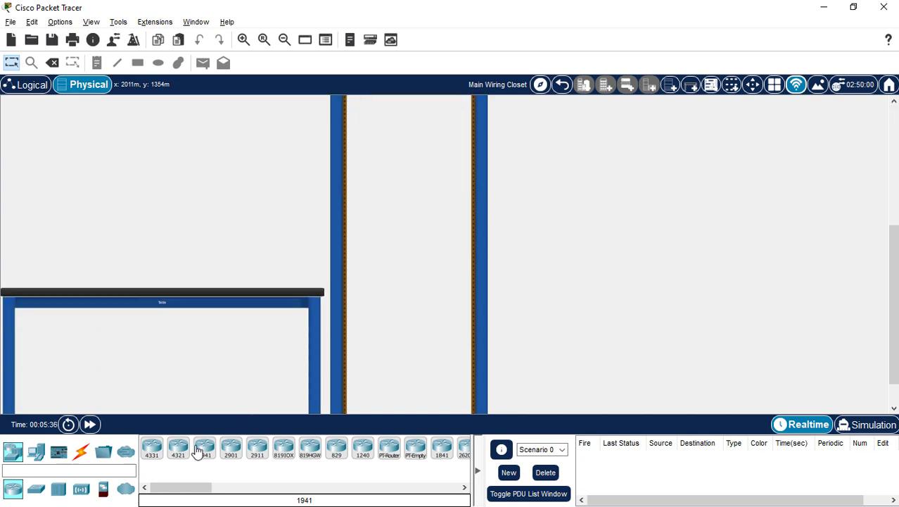
click(35, 451)
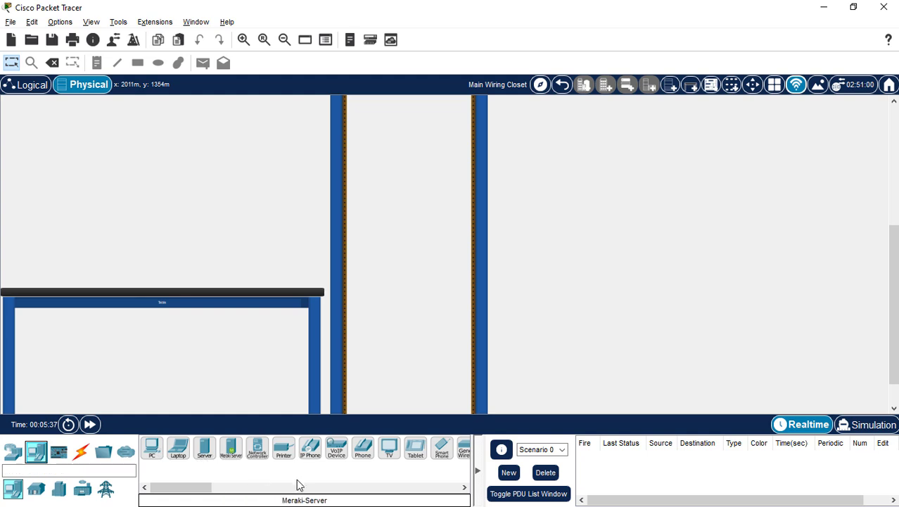
drag(283, 450, 204, 210)
scroll(354, 333, up, 5)
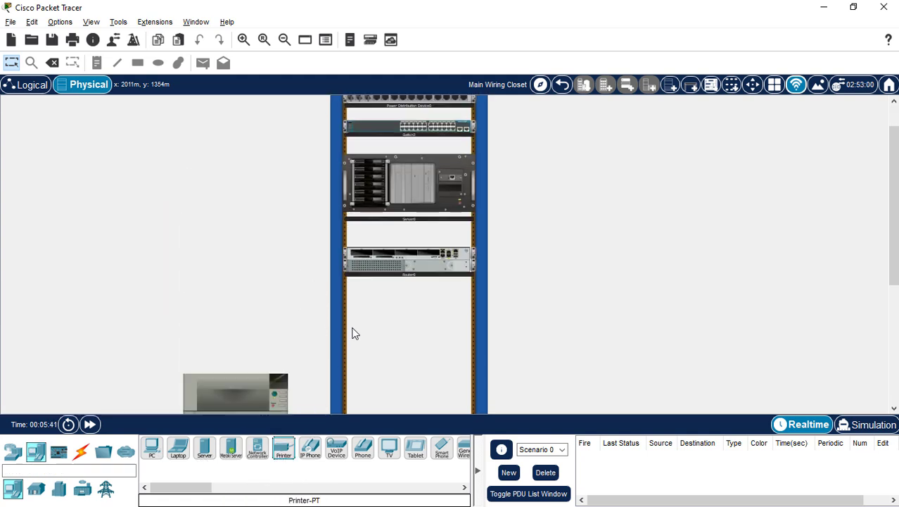
scroll(354, 333, down, 3)
scroll(350, 337, up, 3)
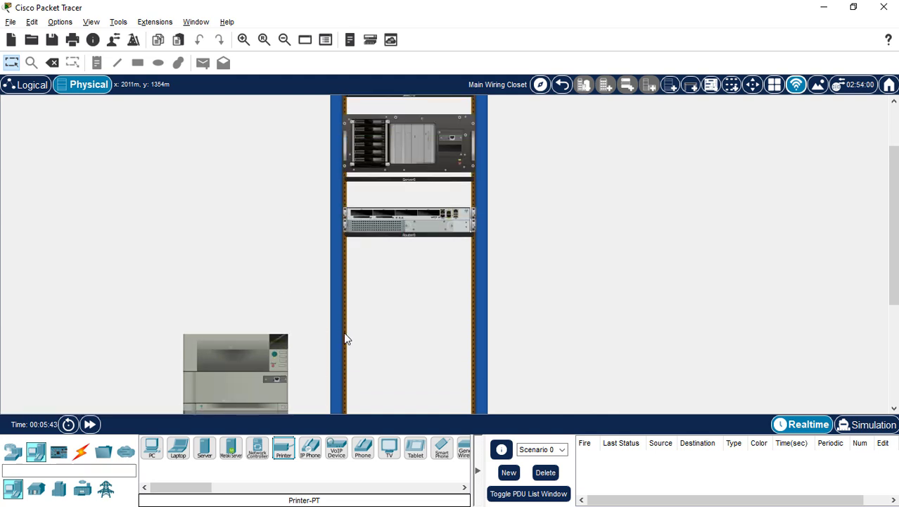
scroll(310, 348, up, 3)
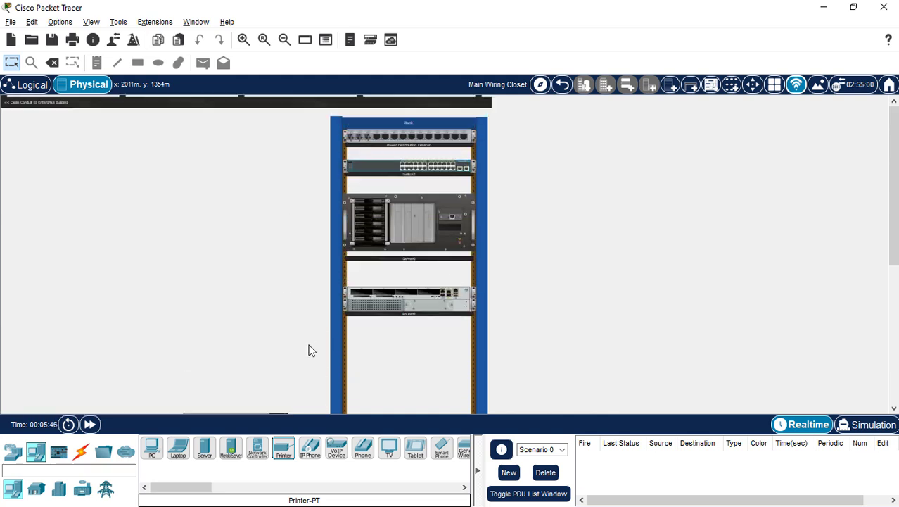
scroll(311, 350, down, 3)
scroll(311, 347, down, 3)
scroll(311, 347, up, 3)
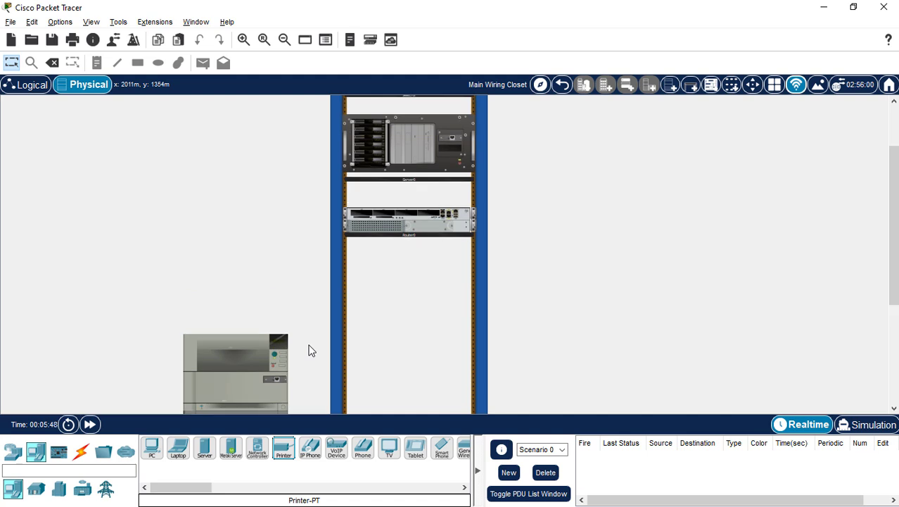
Step: Leave the wiring closet for the Enterprise Building and switch to the logical workspace, zoomed out two levels
click(569, 85)
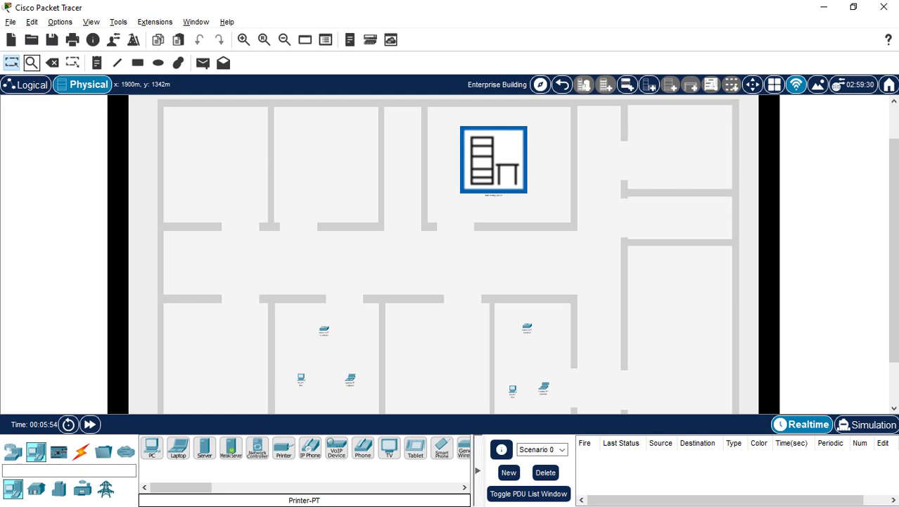
click(19, 85)
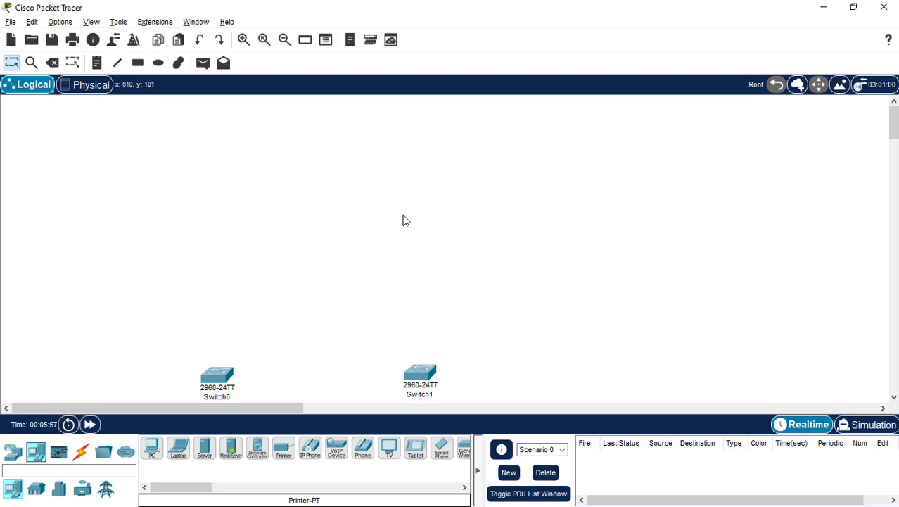
click(284, 41)
click(284, 41)
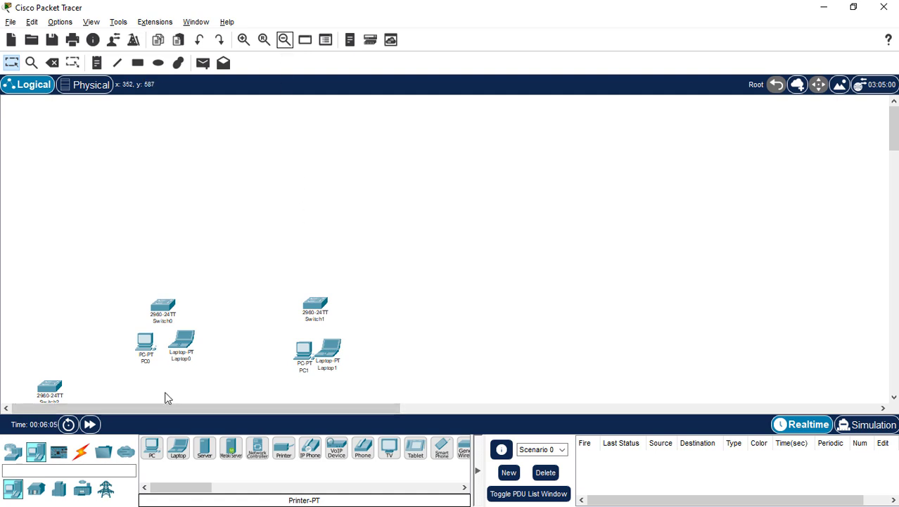
Step: Move the server up next to the 2911 router in the logical workspace
scroll(142, 383, down, 10)
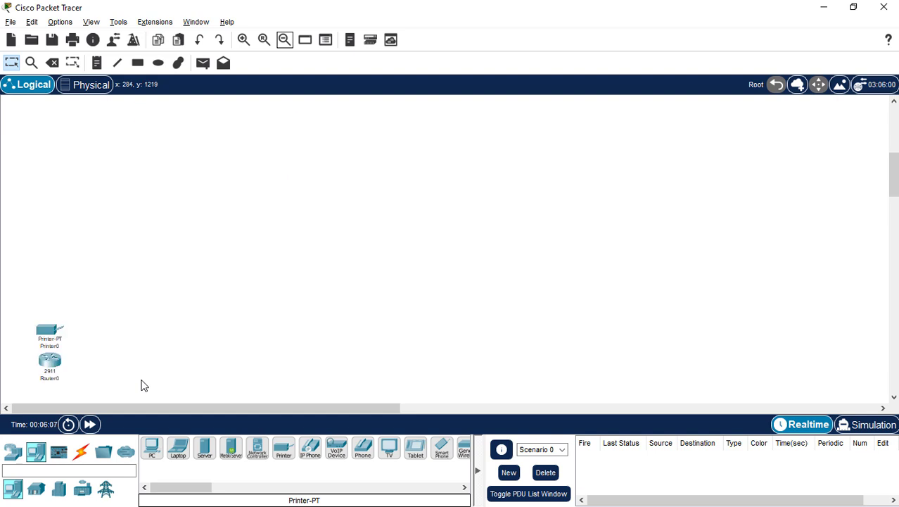
scroll(143, 385, down, 6)
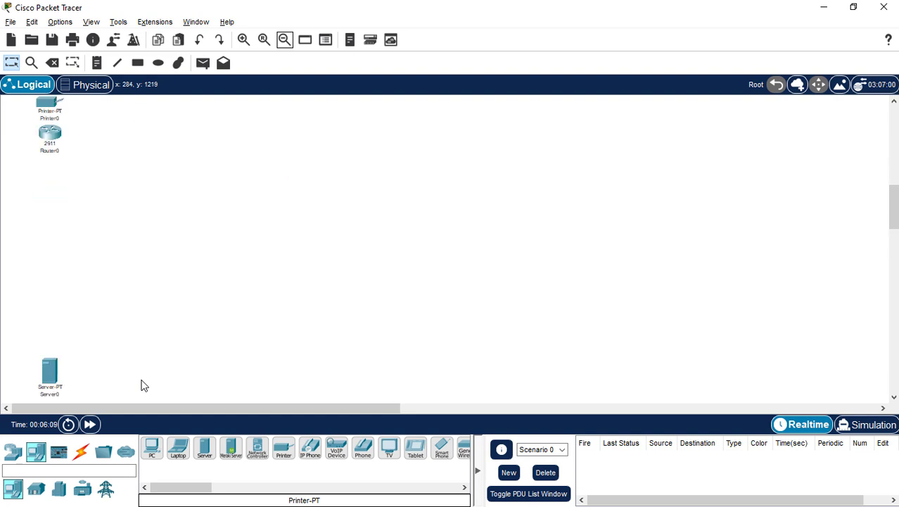
drag(52, 378, 116, 163)
Step: Move the printer, router and server together to the open area to the right of the second PC, laptop and switch group
drag(121, 247, 28, 94)
scroll(78, 217, up, 4)
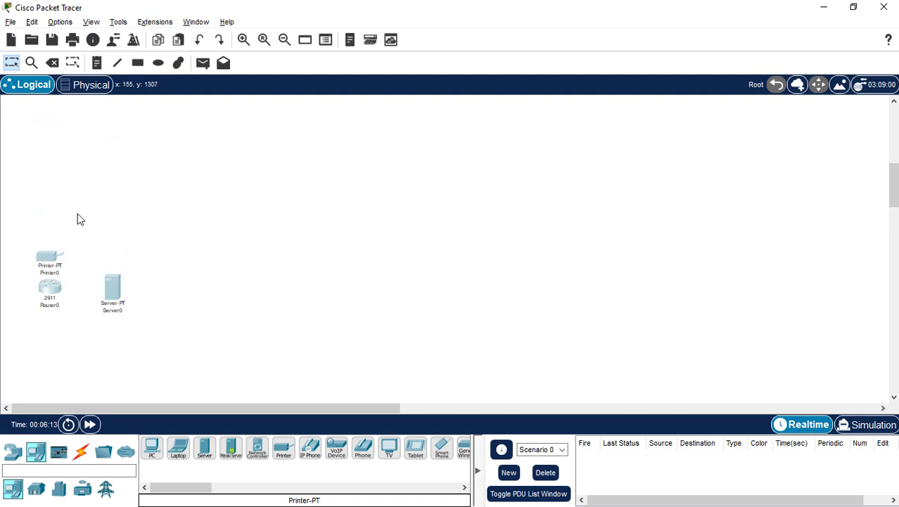
drag(114, 324, 350, 132)
scroll(348, 187, up, 4)
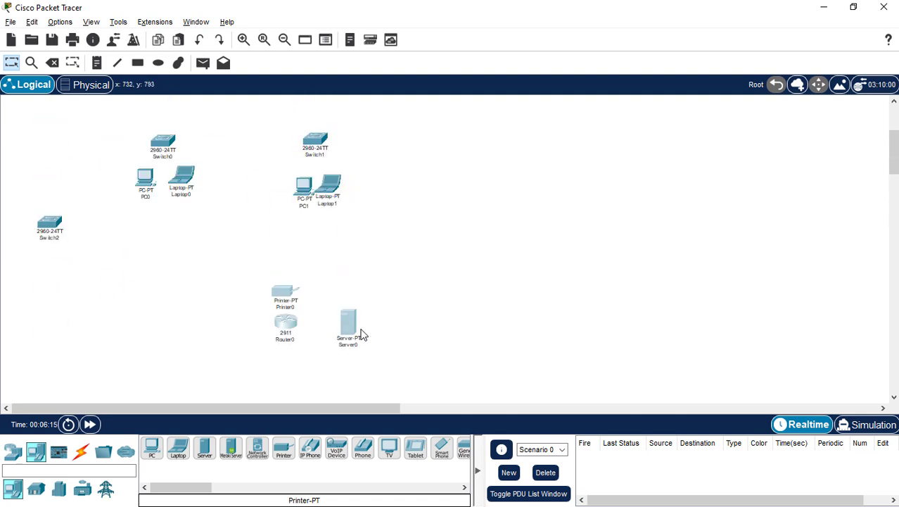
drag(364, 327, 544, 287)
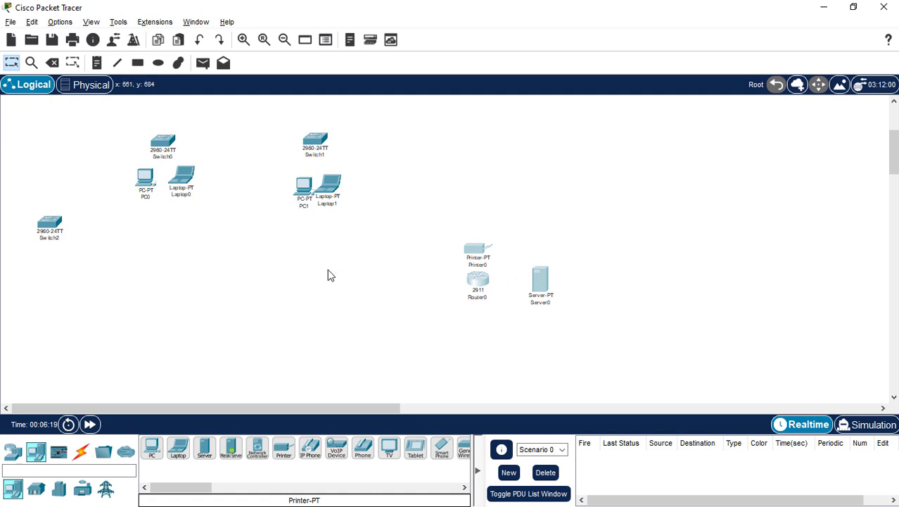
click(452, 248)
drag(453, 248, 695, 231)
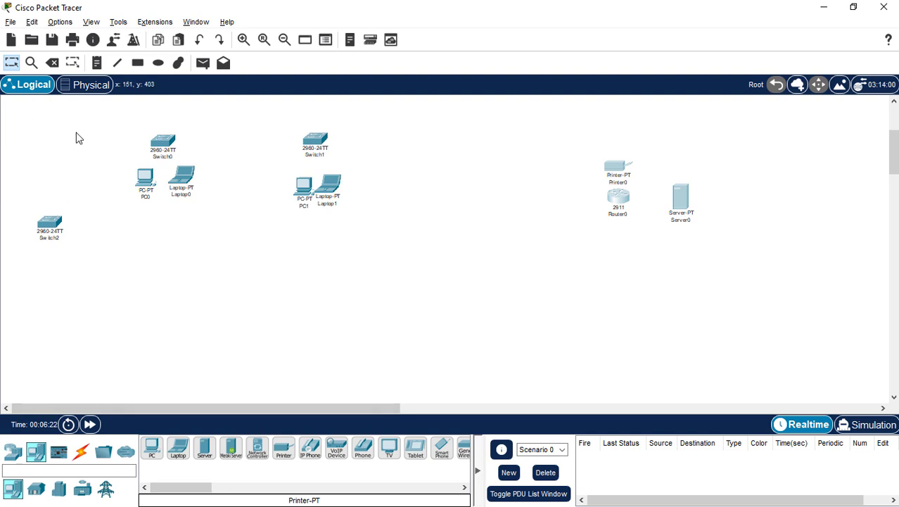
Step: Move the PC0 group and the PC1 group side by side below the router and server, and place Switch2 beside the printer
drag(106, 135, 504, 354)
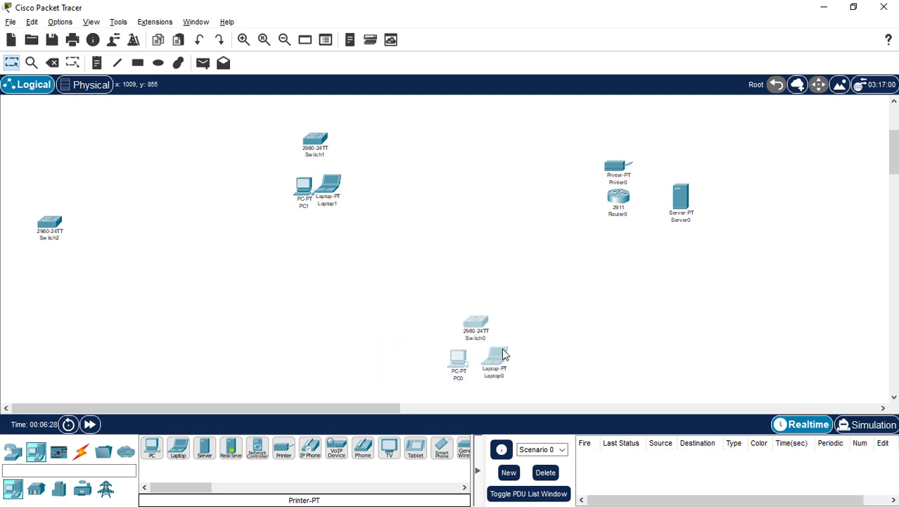
drag(254, 126, 330, 204)
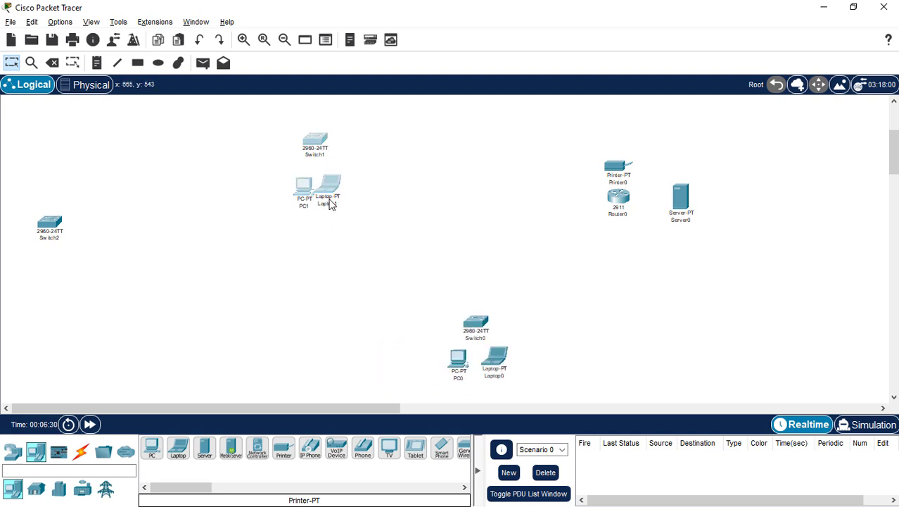
drag(444, 243, 702, 338)
drag(58, 229, 663, 168)
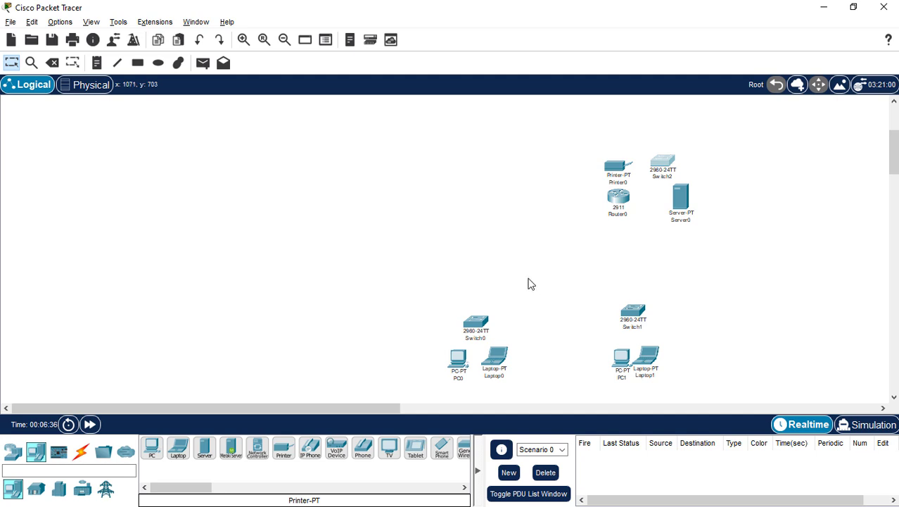
Step: Reset the zoom and spread out the first group, with Switch0 raised above and between PC0 and Laptop0
click(264, 41)
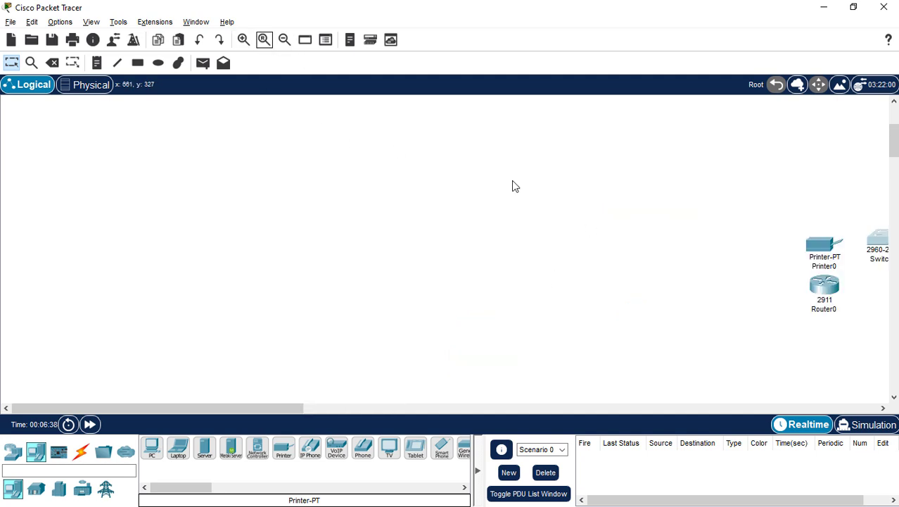
drag(301, 408, 457, 422)
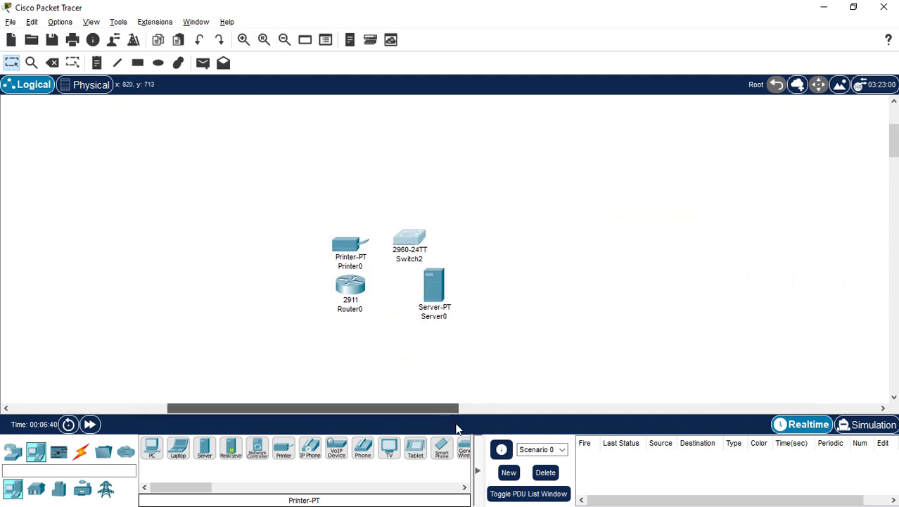
scroll(537, 339, down, 3)
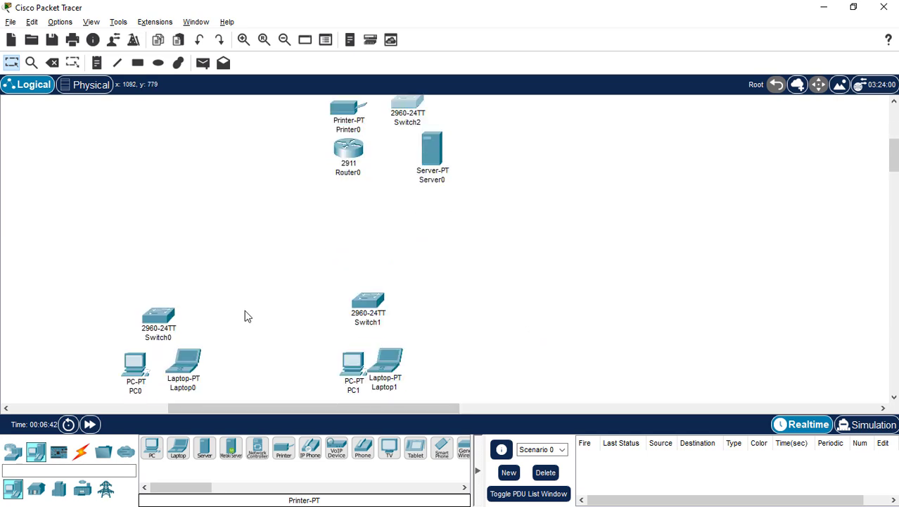
drag(155, 321, 168, 290)
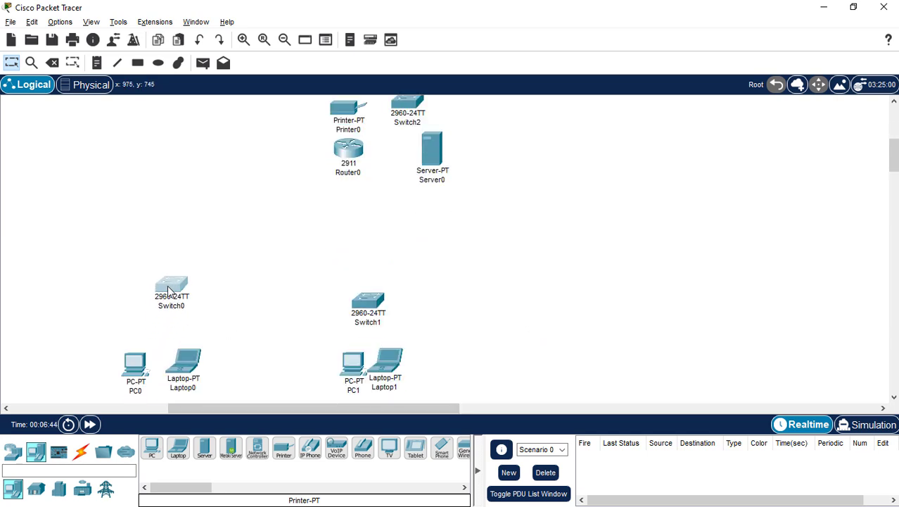
drag(181, 373, 224, 365)
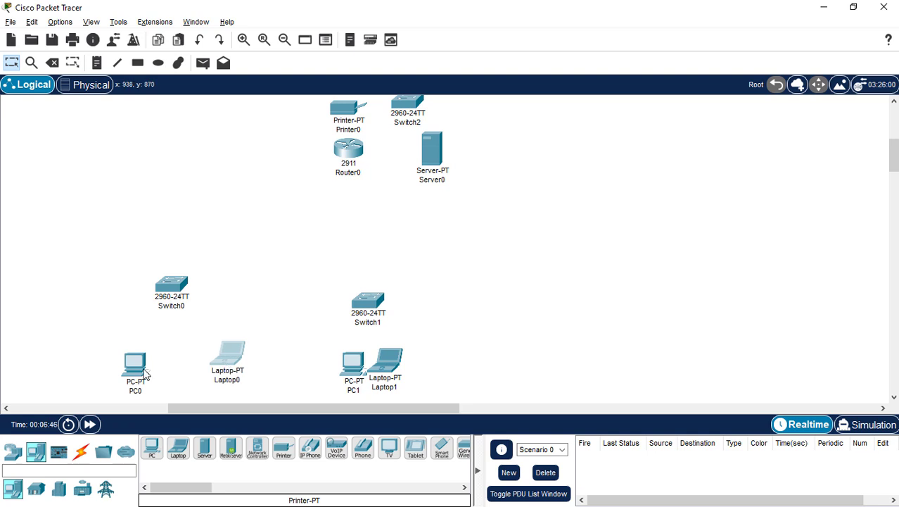
drag(137, 370, 125, 355)
drag(224, 359, 218, 359)
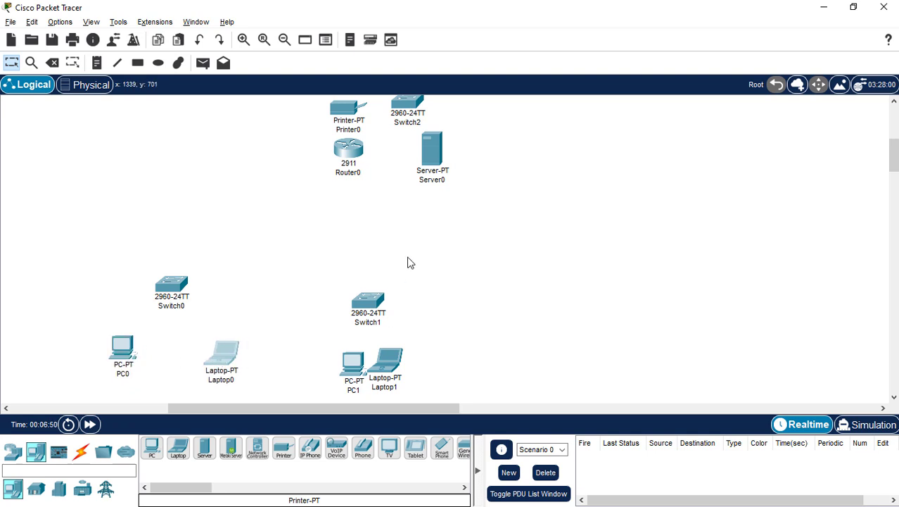
Step: Spread PC1 and Laptop1 apart and raise Switch1 above and between them
drag(354, 361, 337, 351)
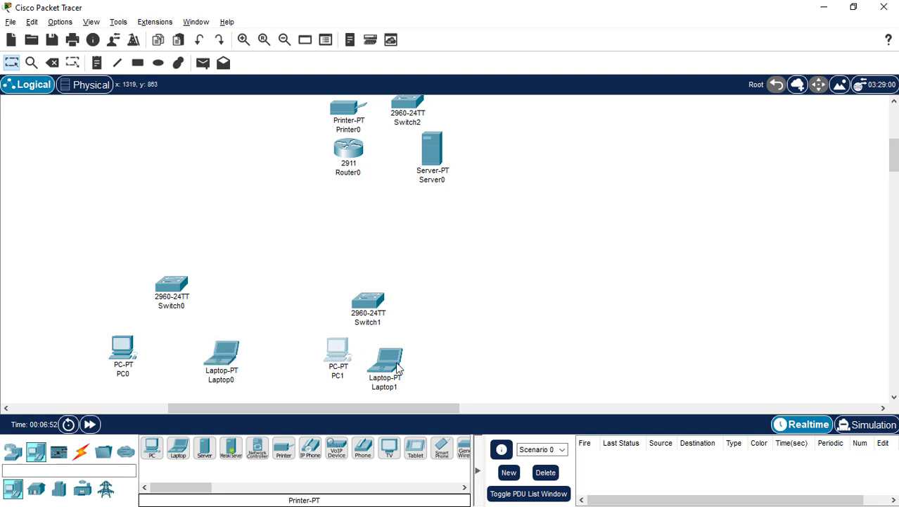
drag(397, 359, 422, 358)
drag(371, 304, 374, 271)
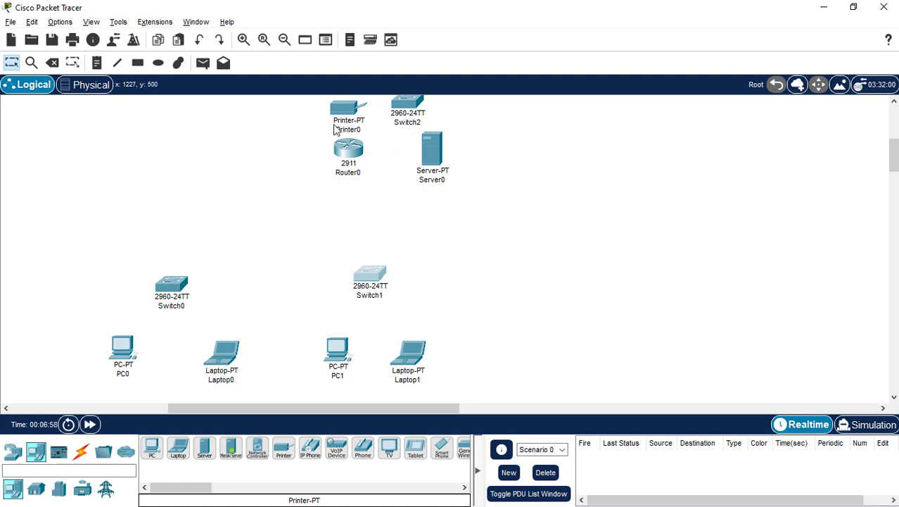
Step: Move Switch2 below the router and shift it together with the printer, router and server slightly down and to the left
drag(404, 106, 294, 194)
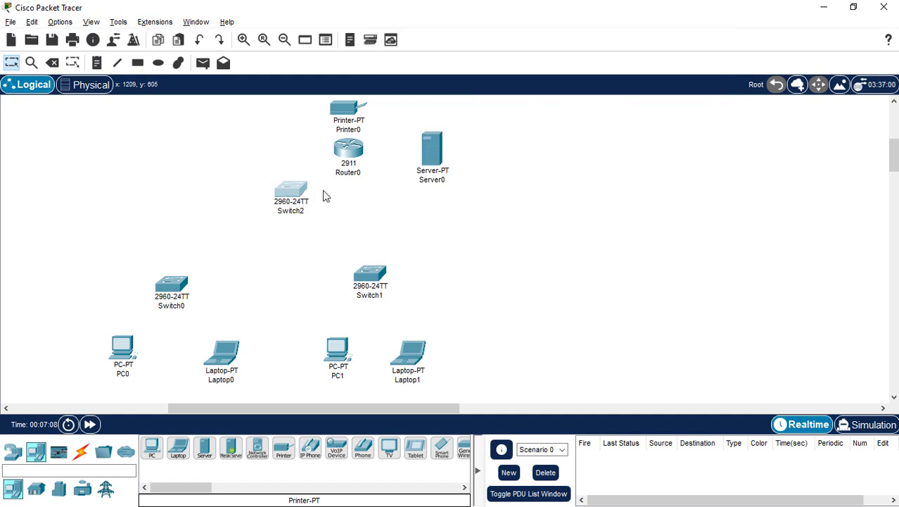
drag(266, 105, 434, 227)
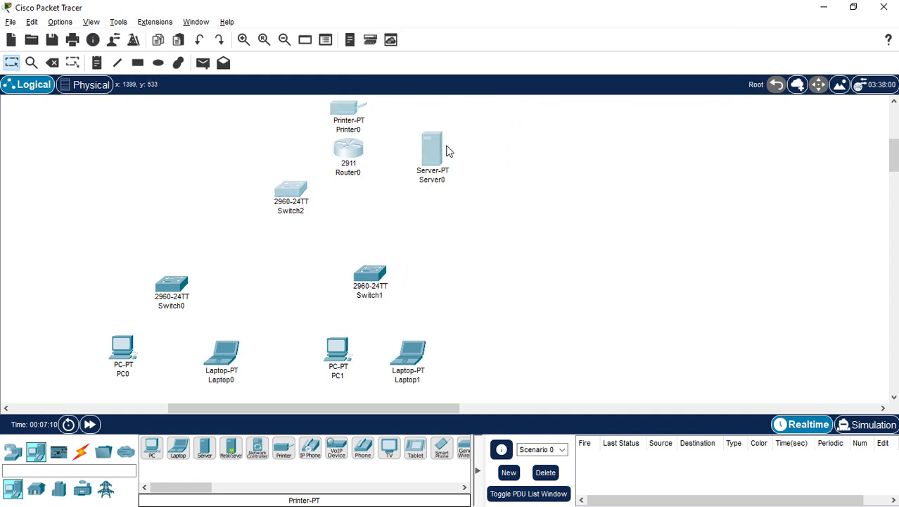
drag(447, 150, 416, 166)
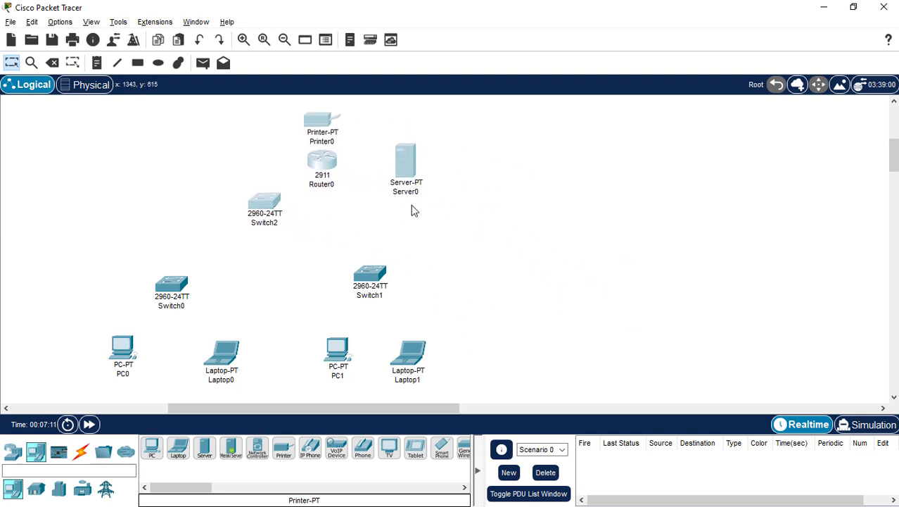
Step: Place Switch2 in the middle of the upper group with the 2911 router to its left and the server and printer to its right
drag(260, 202, 461, 191)
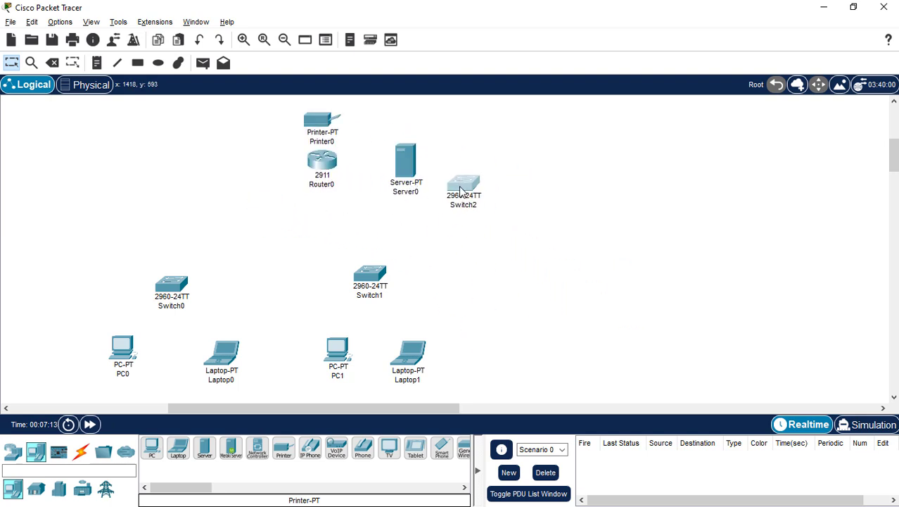
drag(405, 172, 346, 176)
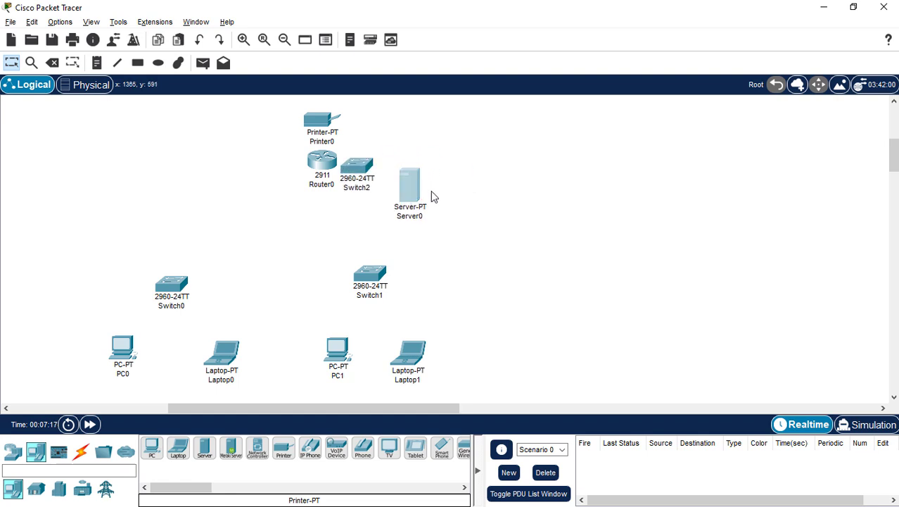
drag(421, 188, 454, 206)
drag(316, 159, 442, 122)
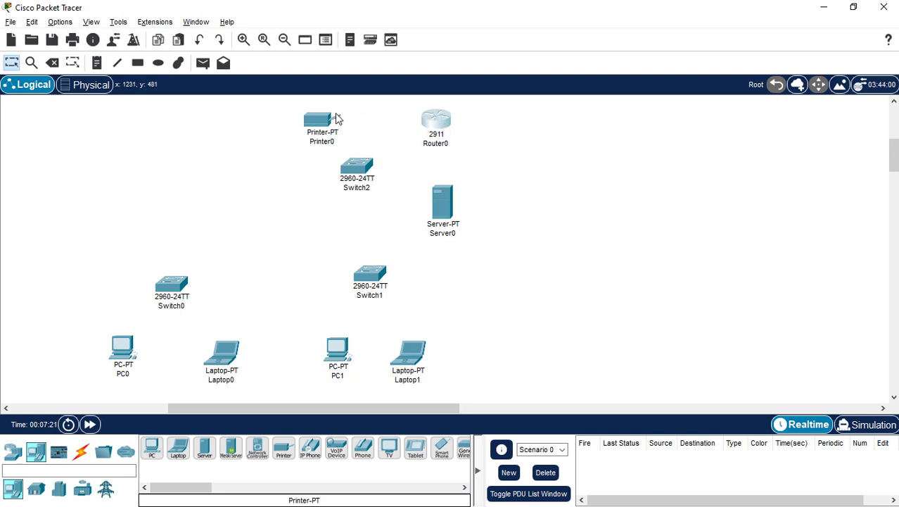
drag(336, 119, 502, 157)
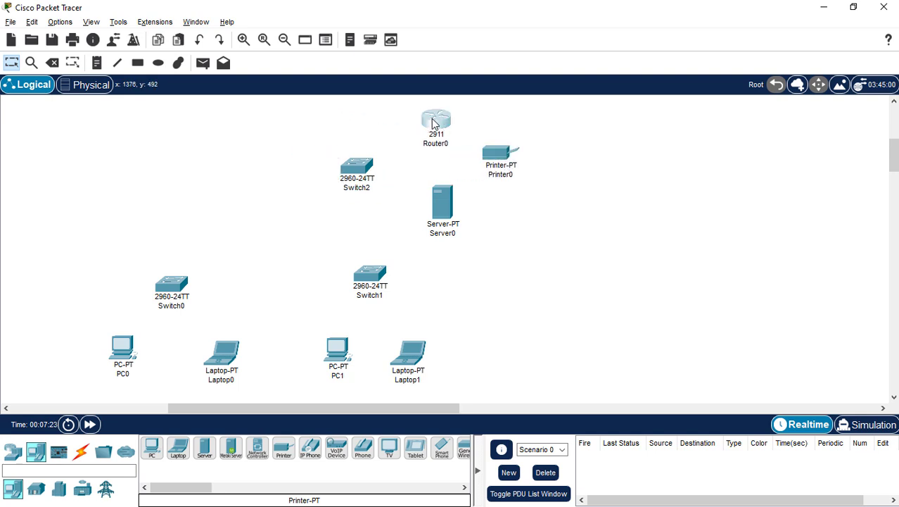
drag(434, 124, 245, 174)
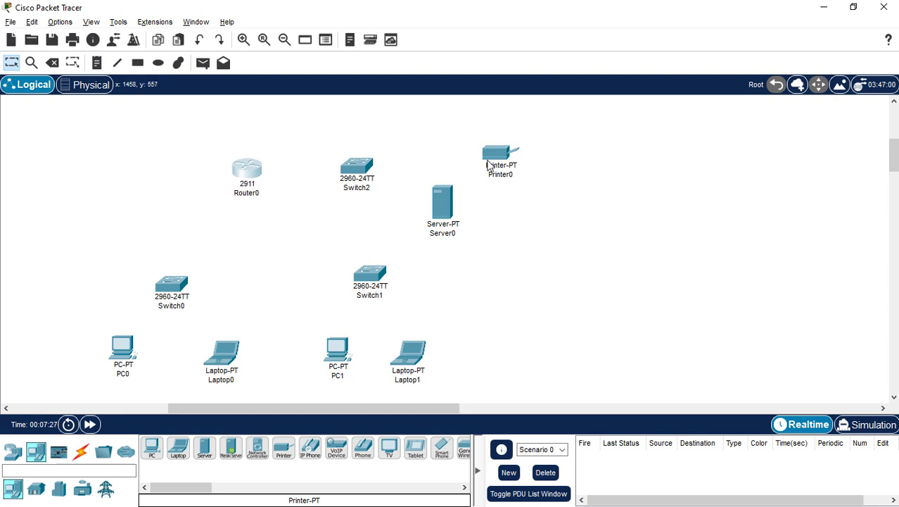
Step: Stack the server above the printer to the right of Switch2 and nudge Switch2 slightly toward the router
drag(488, 164, 493, 250)
drag(443, 210, 428, 138)
drag(495, 243, 438, 211)
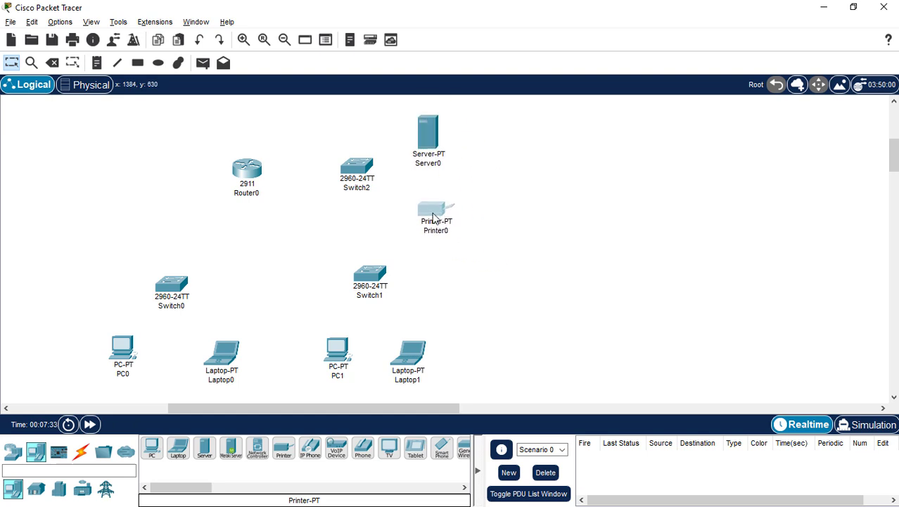
drag(357, 171, 345, 169)
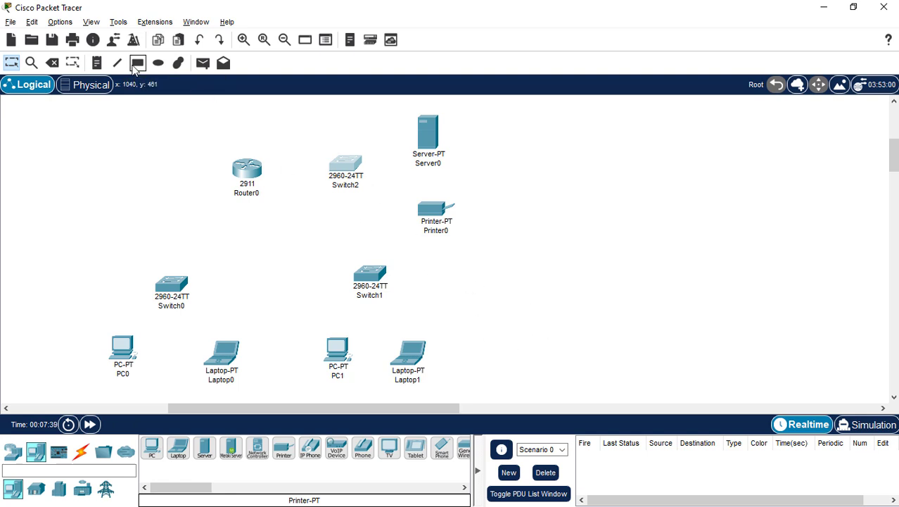
Step: Draw two unfilled black-outlined rectangles, one around the PC0, Laptop0 and Switch0 group and one around the PC1, Laptop1 and Switch1 group
click(137, 63)
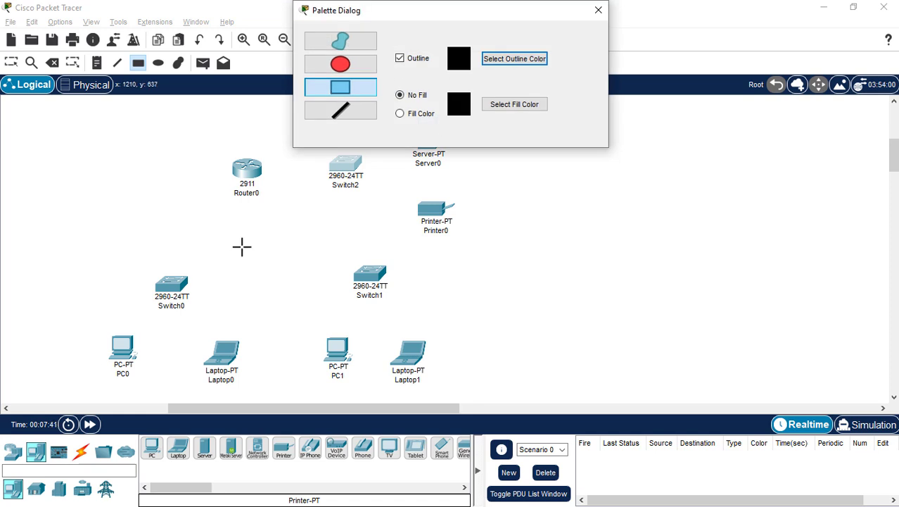
click(89, 387)
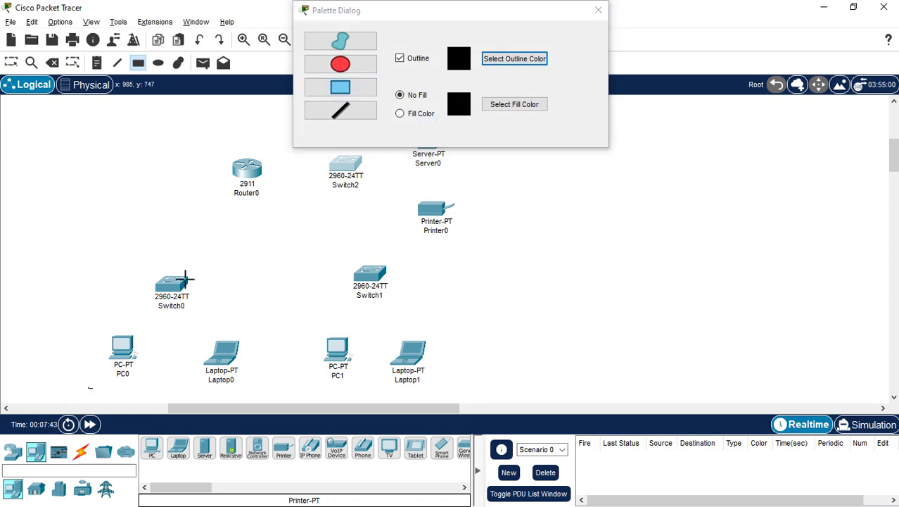
click(269, 254)
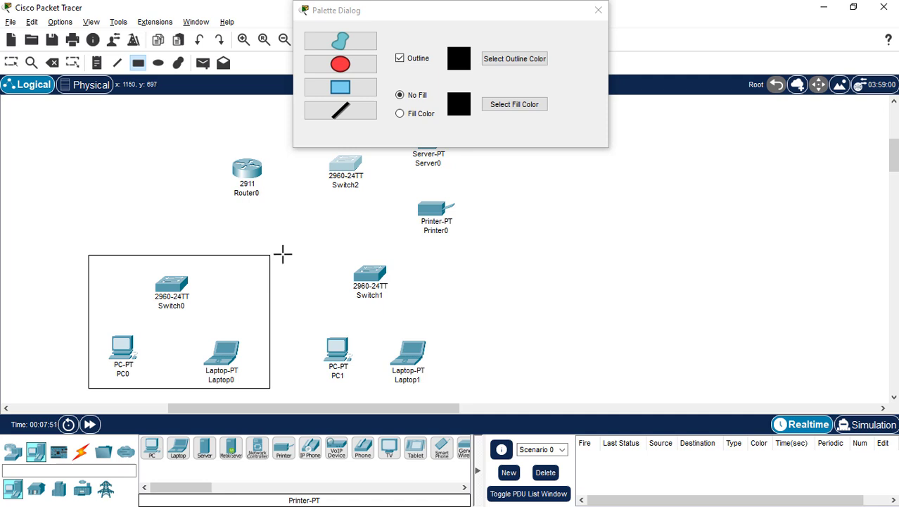
drag(283, 253, 466, 387)
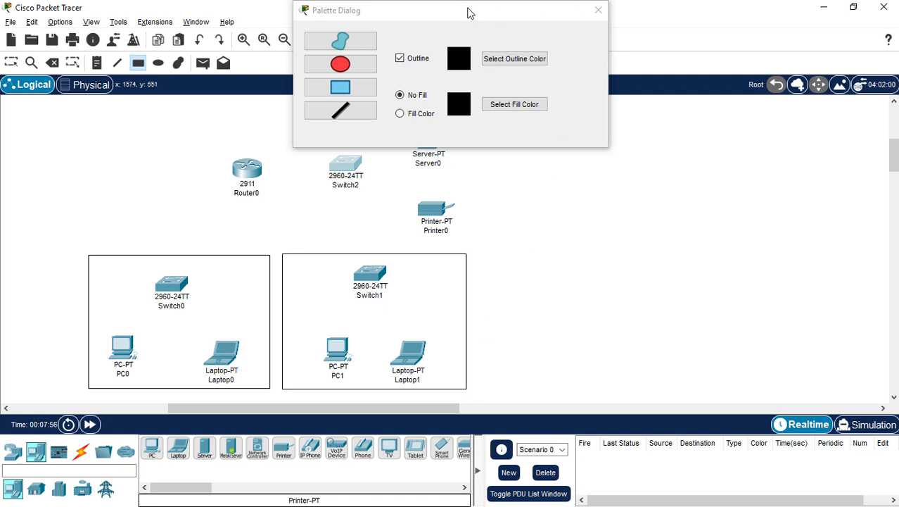
Step: Draw an unfilled rectangle around the router, Switch2, server and printer, and return to the selection tool
drag(470, 12, 764, 95)
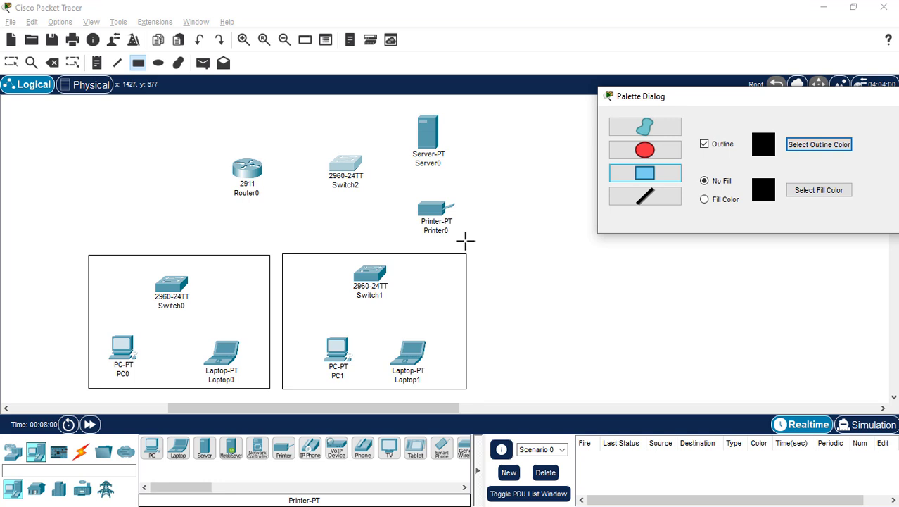
click(465, 241)
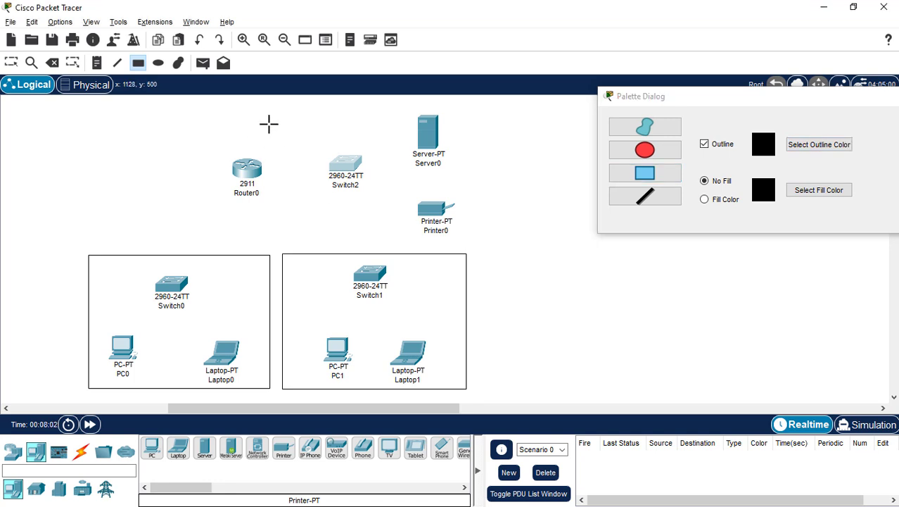
click(216, 105)
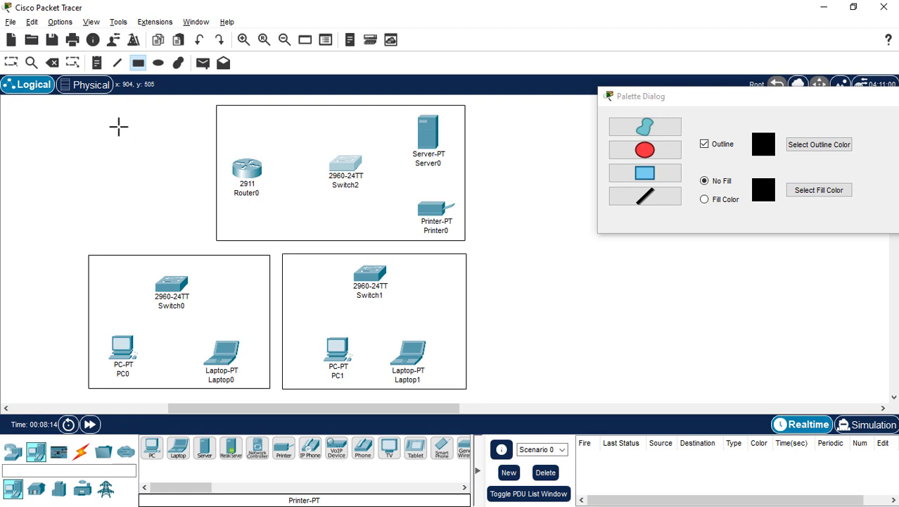
click(11, 63)
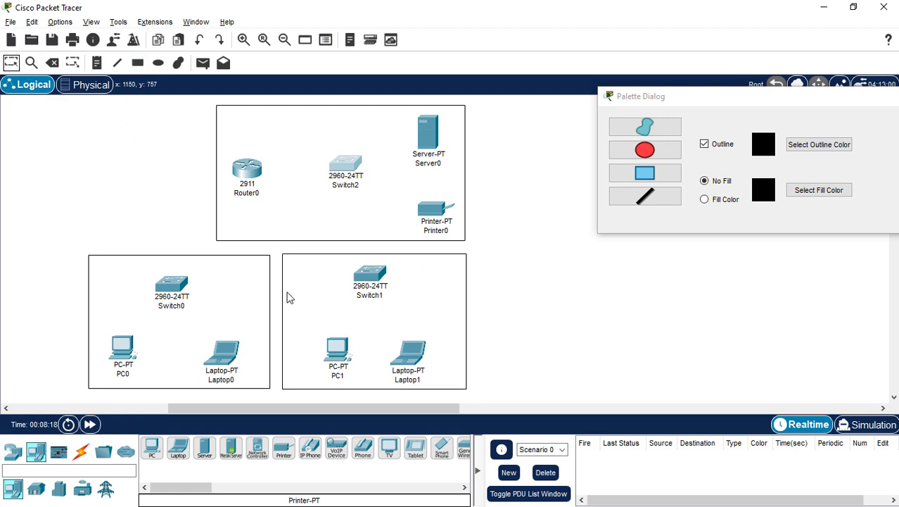
Step: Connect PC0's FastEthernet0 port to Switch0's FastEthernet0/2 port with a Copper Straight-Through cable
click(81, 451)
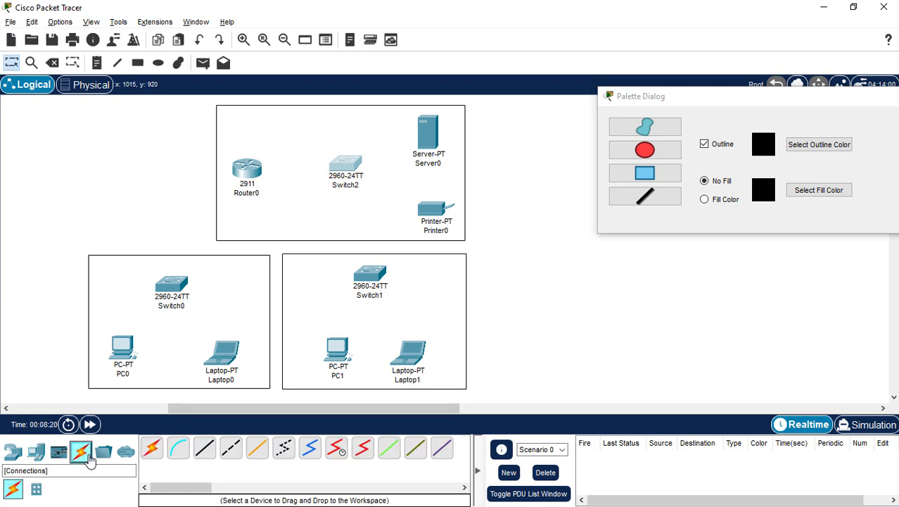
click(206, 449)
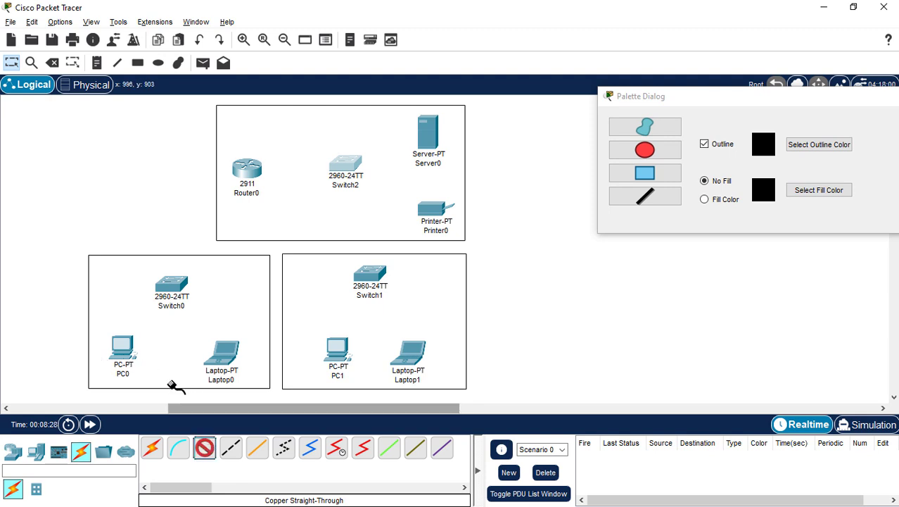
mouse_move(123, 354)
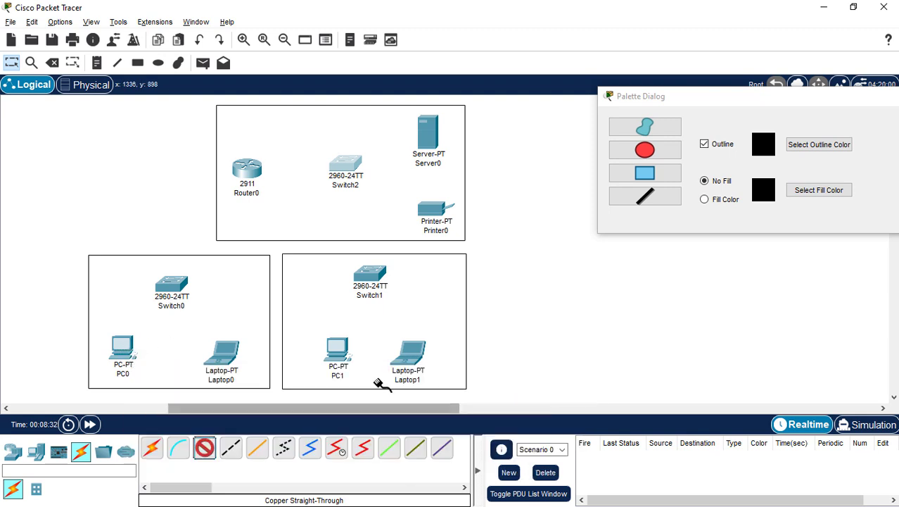
click(127, 345)
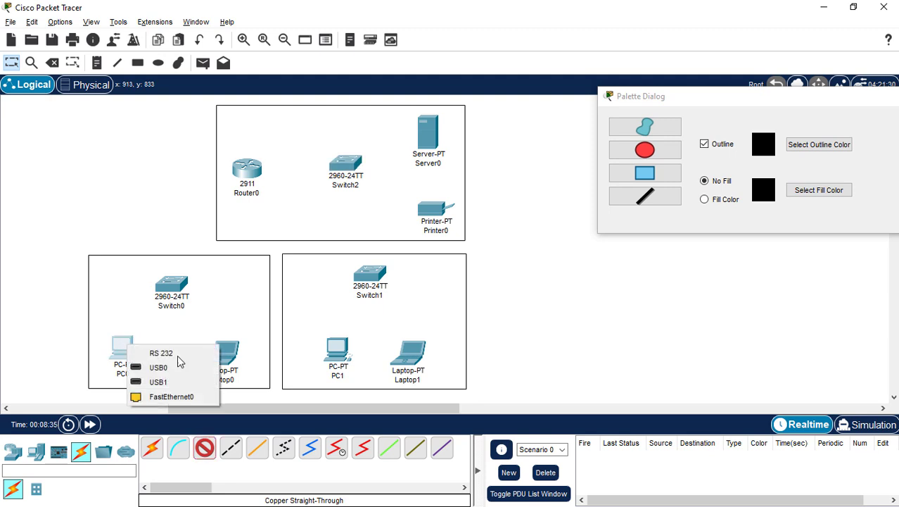
click(188, 394)
click(176, 283)
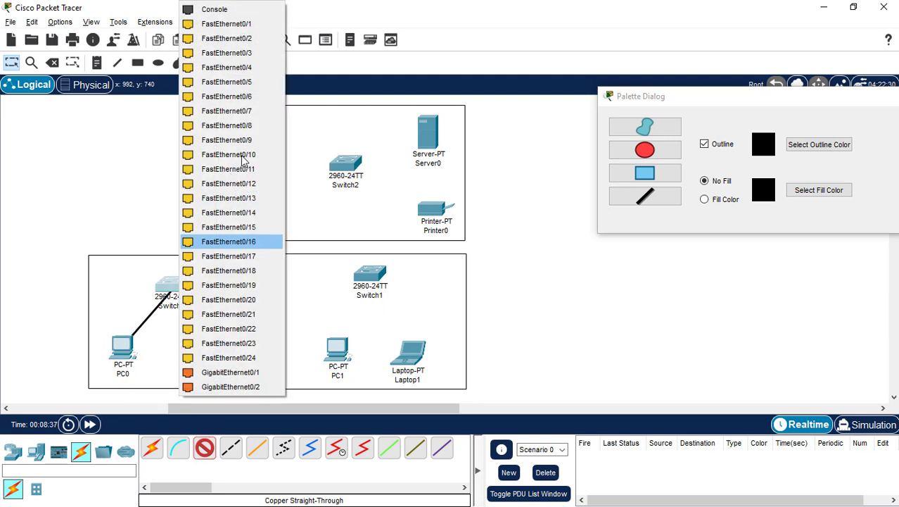
click(263, 43)
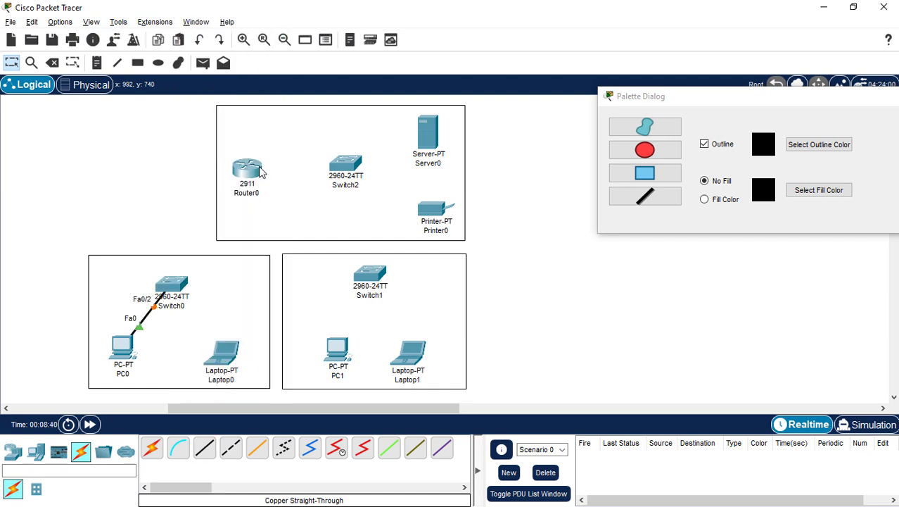
Step: Connect Laptop0's FastEthernet0 port to Switch0's FastEthernet0/3 port with a Copper Straight-Through cable
click(200, 451)
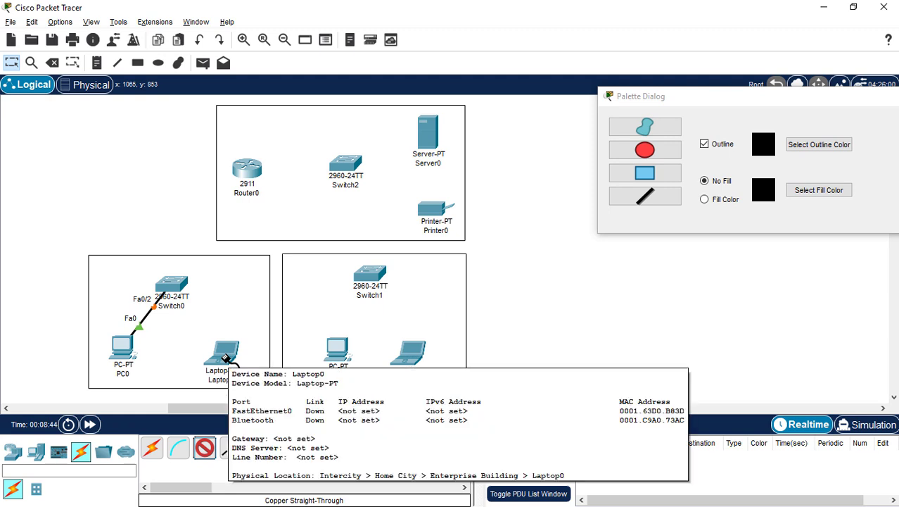
click(227, 359)
click(269, 410)
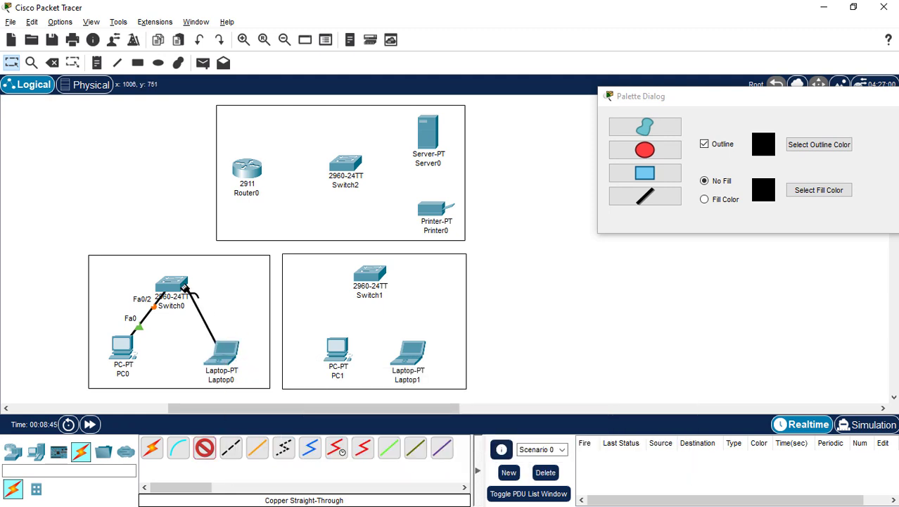
click(173, 285)
click(243, 40)
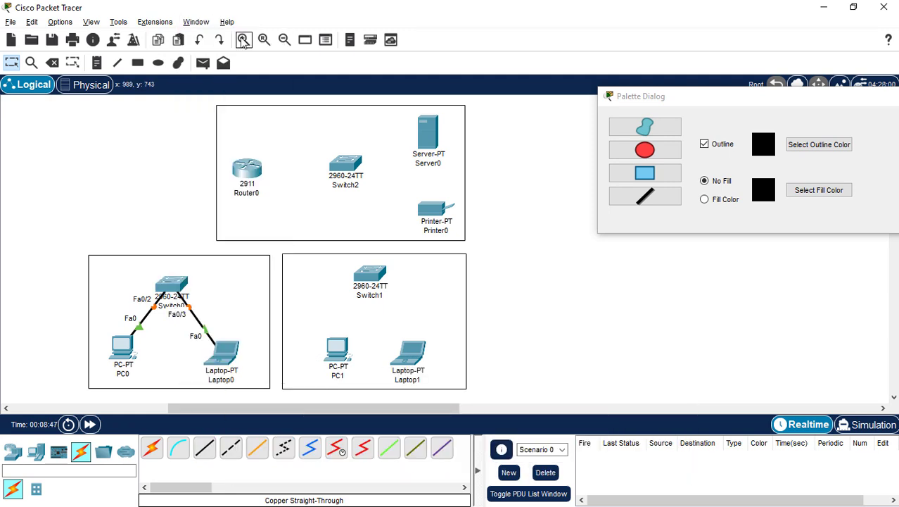
Step: Connect Switch0's FastEthernet0/1 port to Router0's GigabitEthernet0/1 port with a Copper Straight-Through cable
click(205, 448)
click(173, 285)
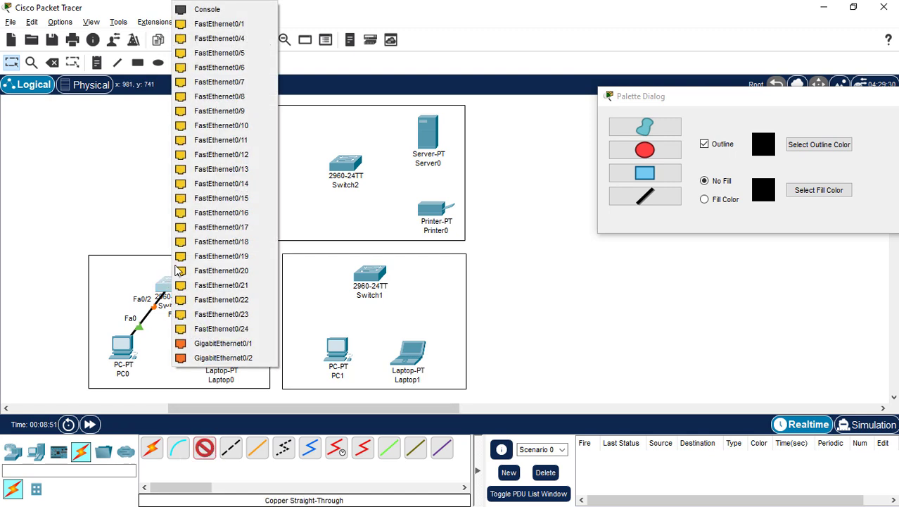
click(224, 23)
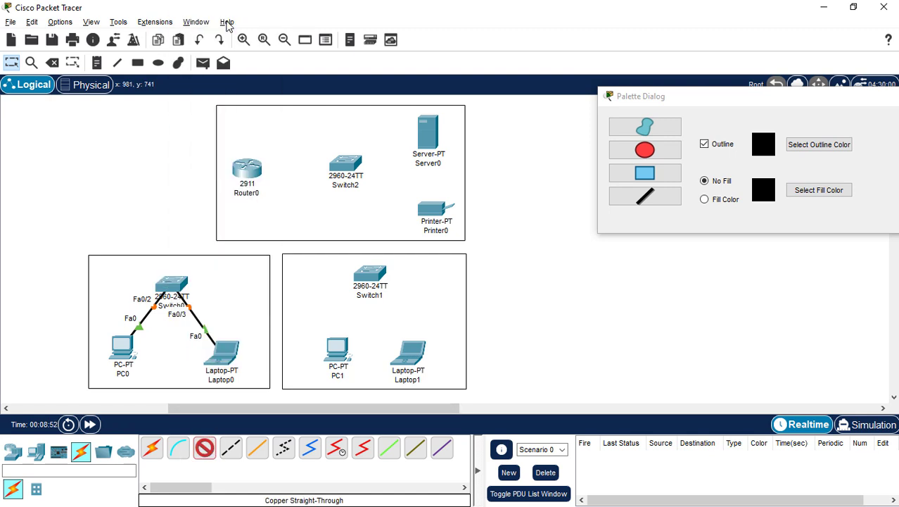
click(244, 173)
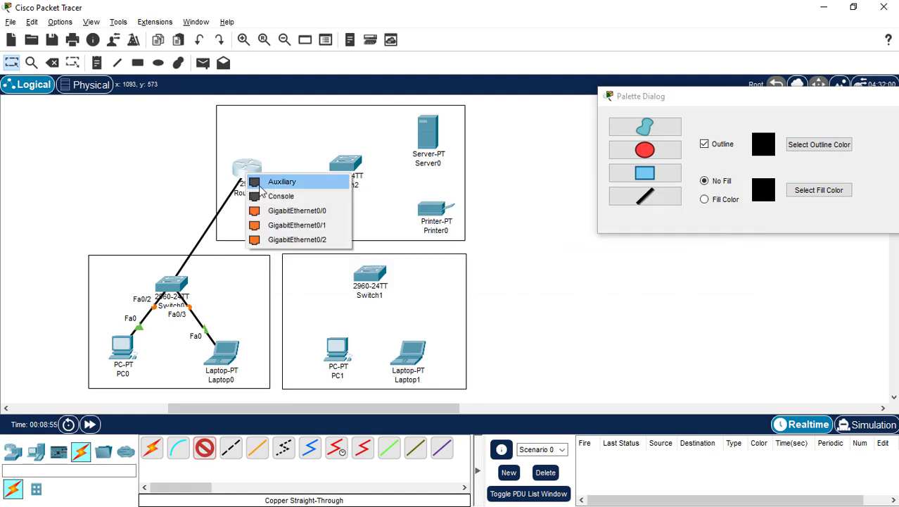
click(289, 225)
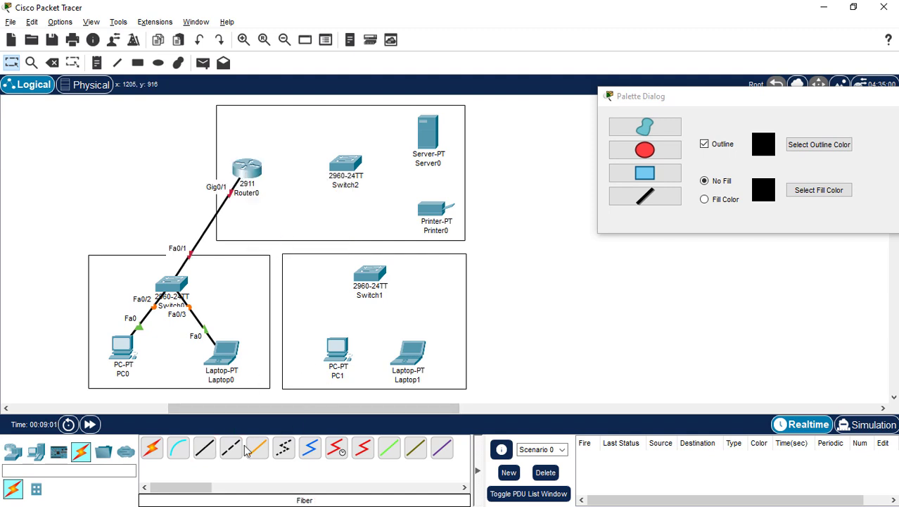
Step: Connect PC1's FastEthernet0 port to Switch1's FastEthernet0/2 port with a Copper Straight-Through cable
click(204, 448)
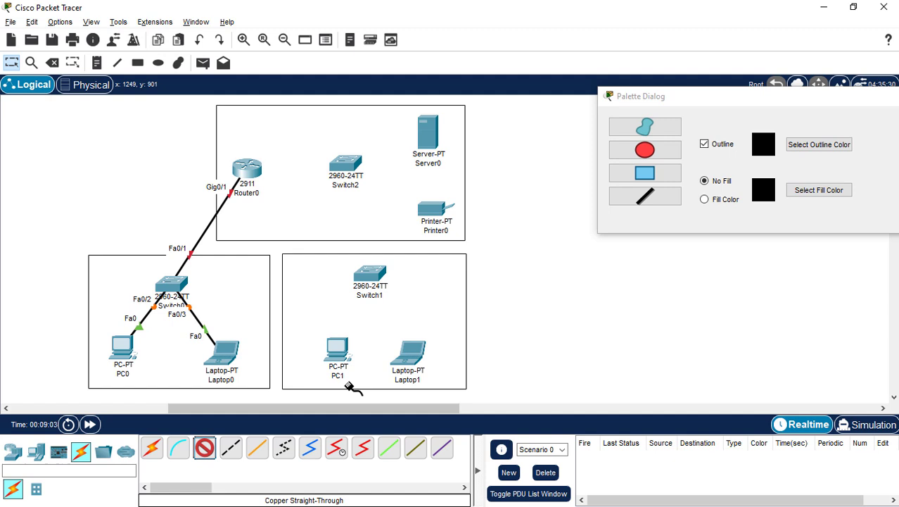
click(337, 350)
click(385, 379)
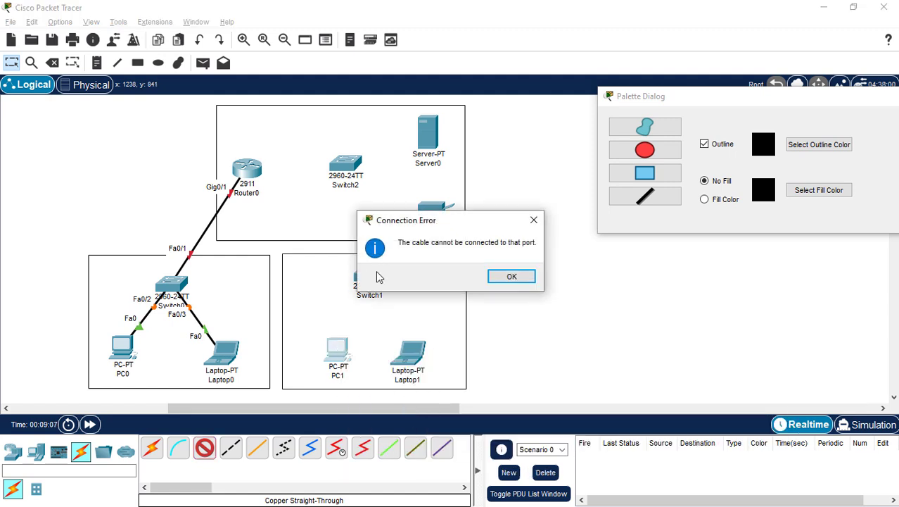
click(502, 278)
click(336, 352)
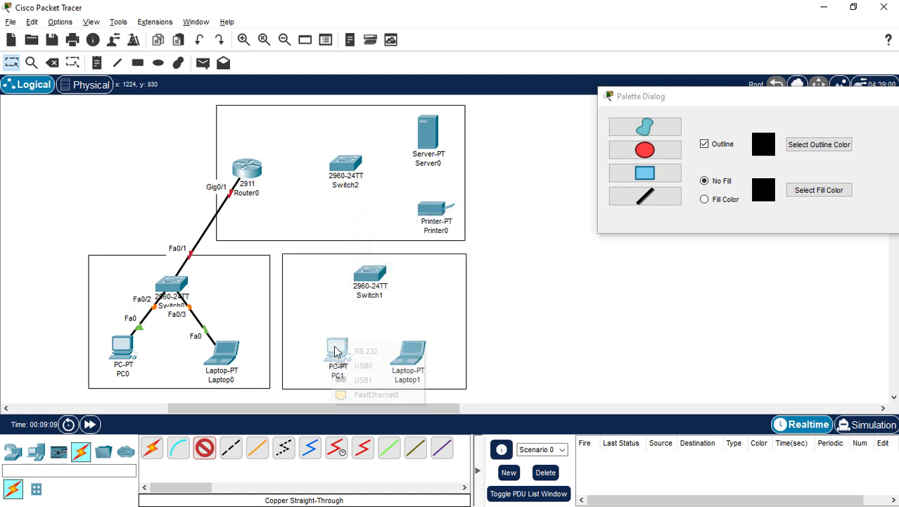
click(359, 394)
click(369, 276)
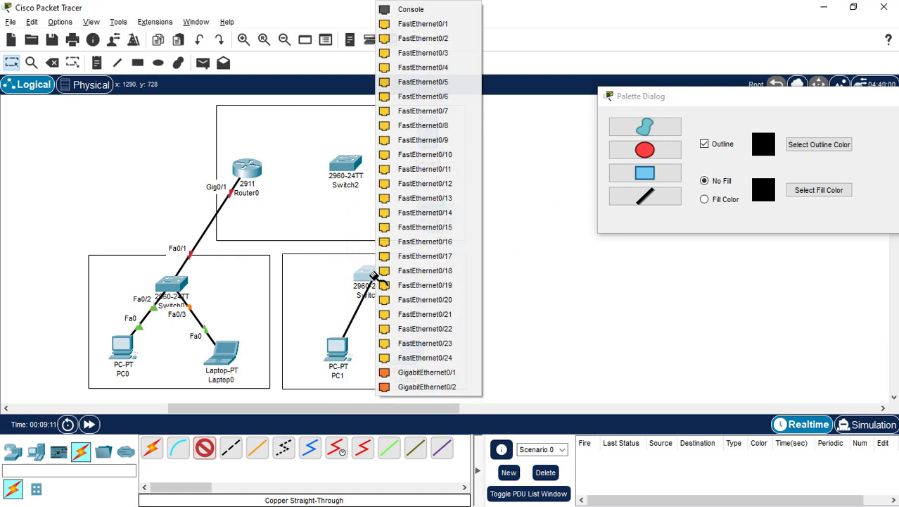
click(423, 40)
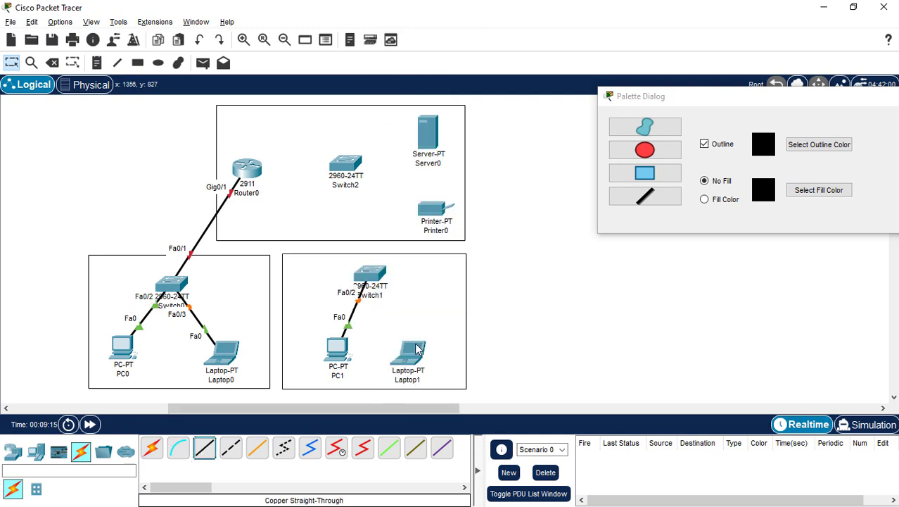
Step: Connect Laptop1's FastEthernet0 port to Switch1's FastEthernet0/3 port with a Copper Straight-Through cable
click(211, 454)
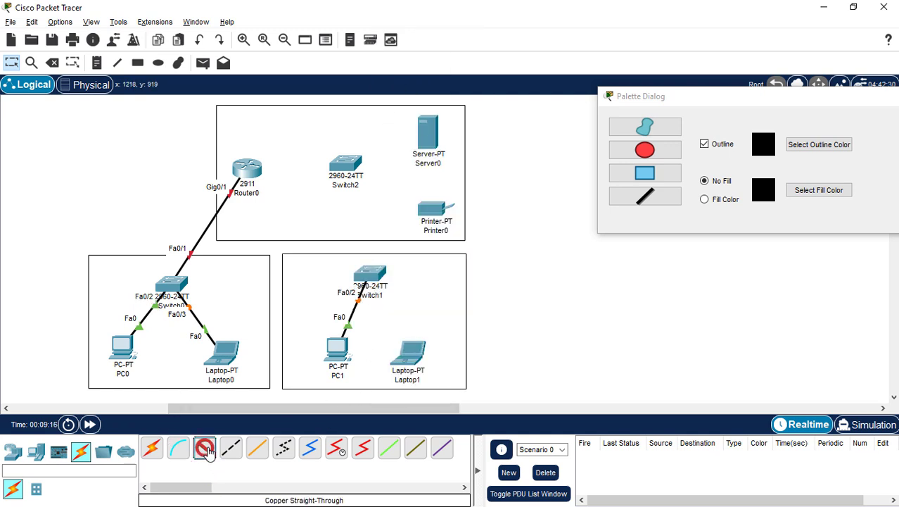
click(414, 357)
click(445, 407)
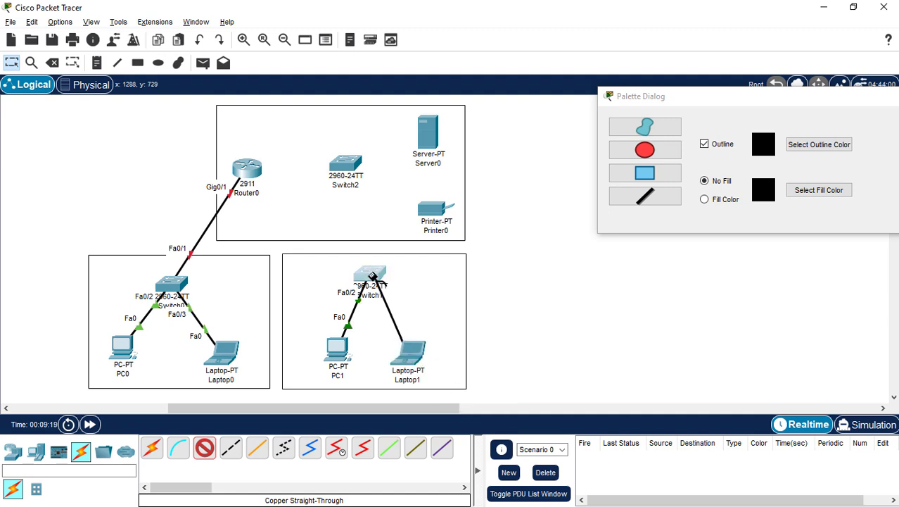
click(369, 274)
click(442, 38)
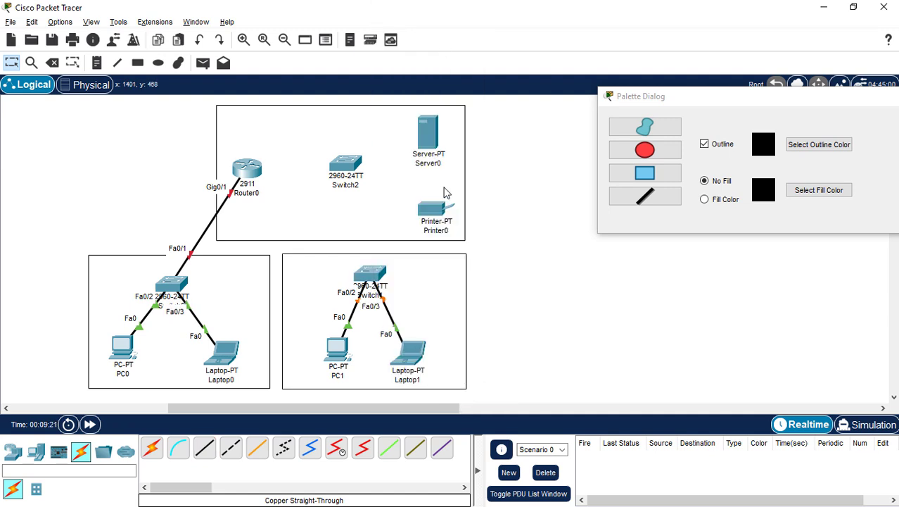
Step: Spread Laptop1 and PC1 farther apart within their frame and nudge Switch1 slightly downward between them
drag(445, 366, 442, 359)
drag(338, 349, 307, 357)
drag(375, 279, 372, 285)
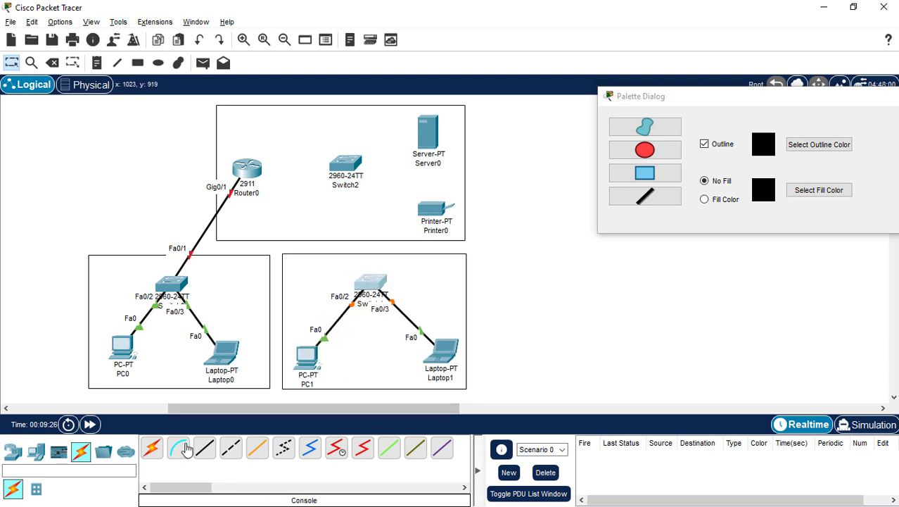
Step: Connect Switch1's FastEthernet0/4 port to Router0's GigabitEthernet0/2 port with a Copper Straight-Through cable
click(205, 448)
click(378, 282)
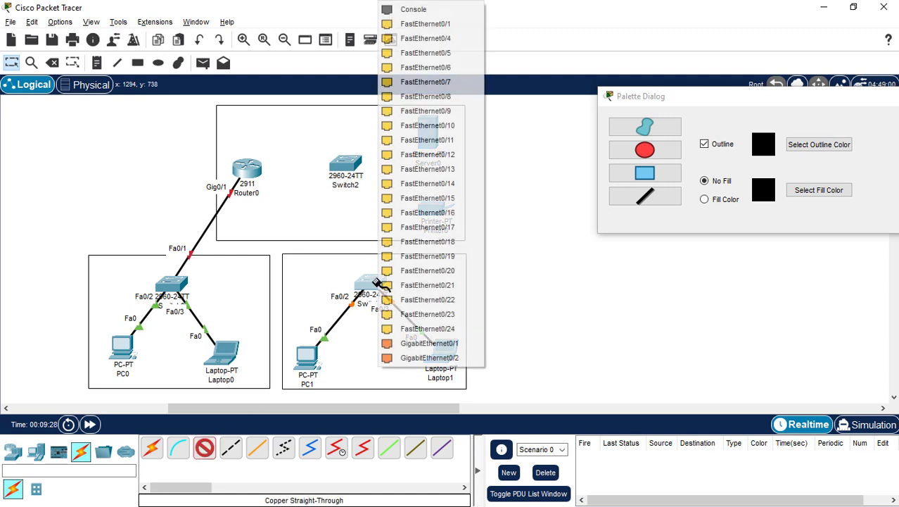
click(425, 38)
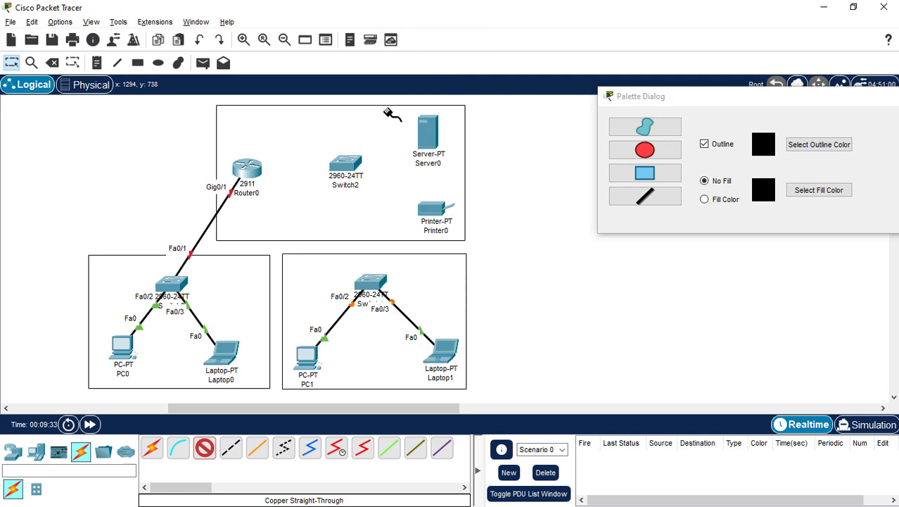
click(247, 169)
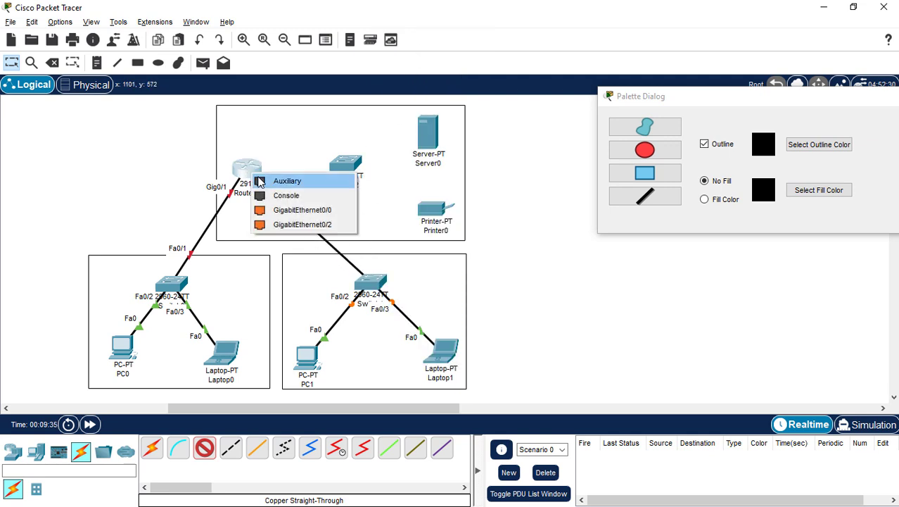
click(305, 225)
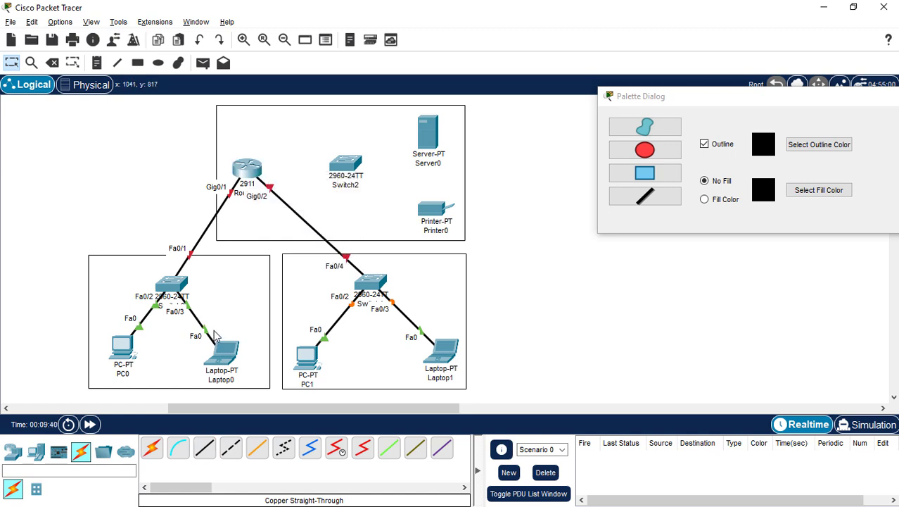
Step: Connect Server0's FastEthernet0 port to Switch2's FastEthernet0/2 port with a Copper Straight-Through cable
click(178, 448)
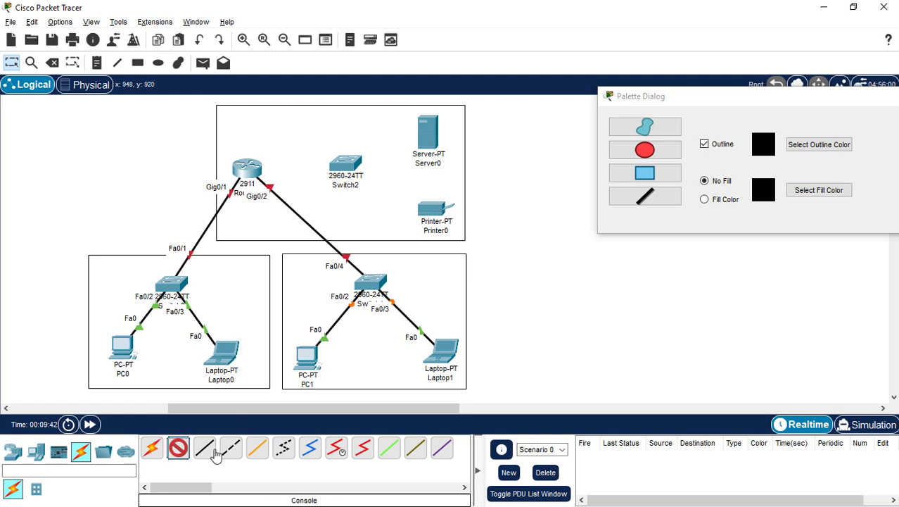
click(204, 448)
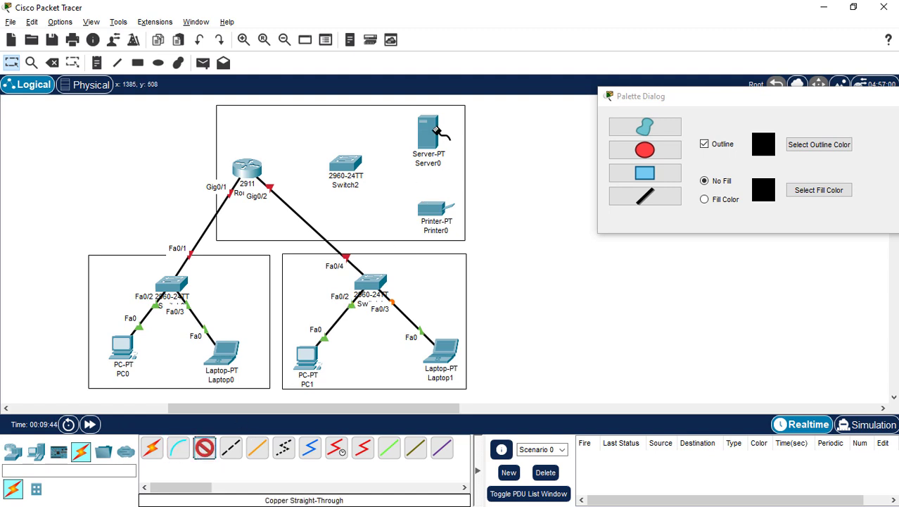
click(440, 135)
click(481, 139)
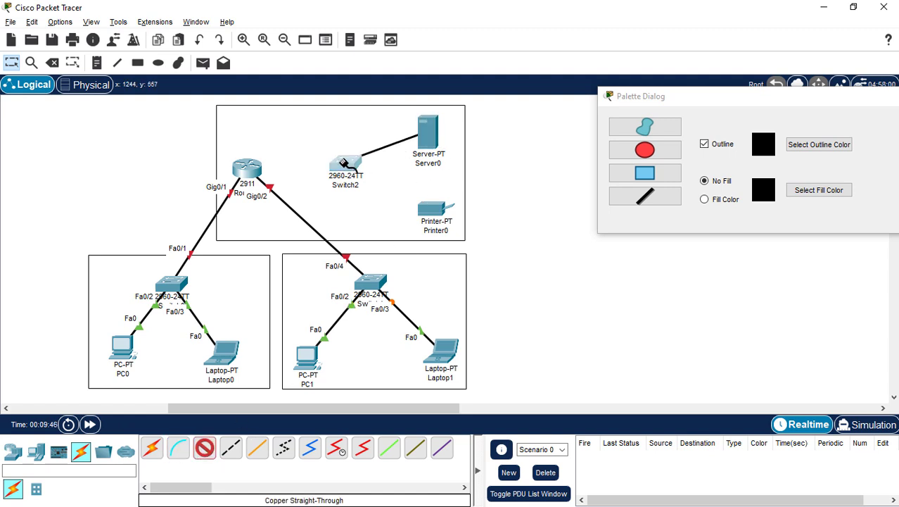
click(344, 167)
click(394, 38)
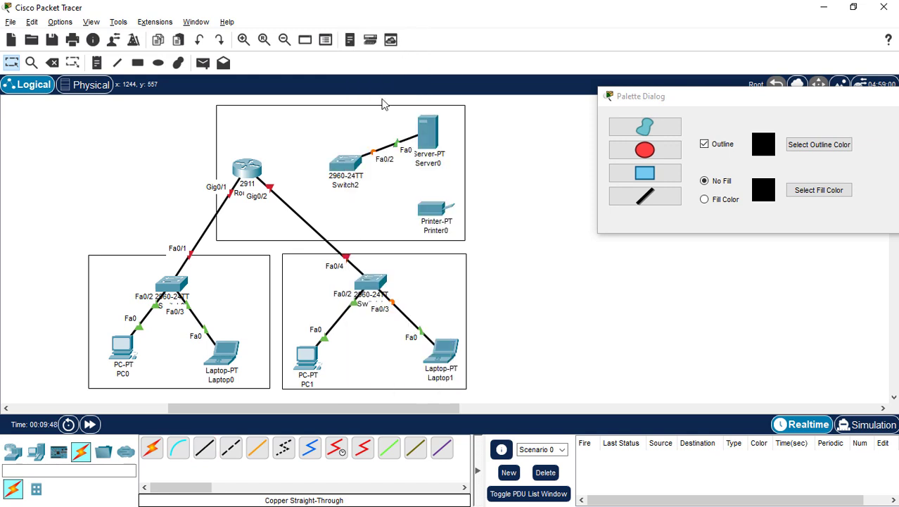
Step: Connect Printer0's FastEthernet0 port to Switch2's FastEthernet0/3 port with a Copper Straight-Through cable
click(203, 448)
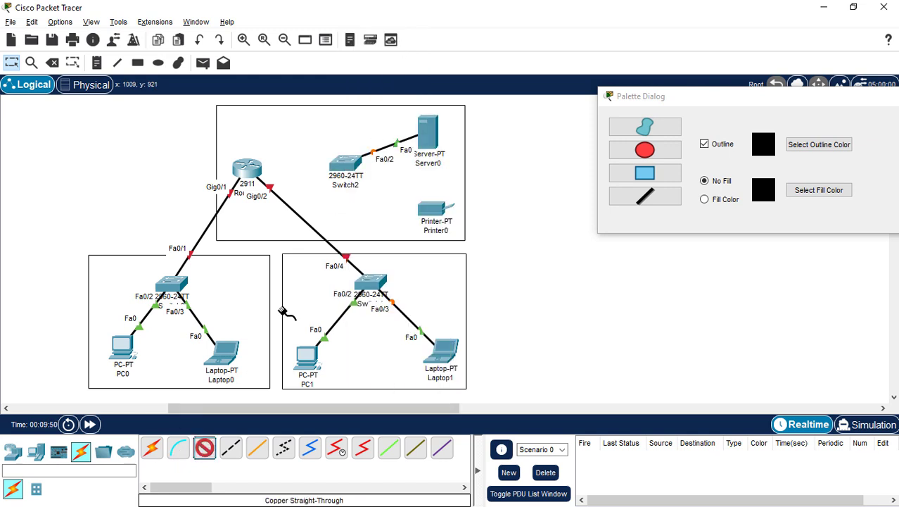
click(432, 209)
click(461, 221)
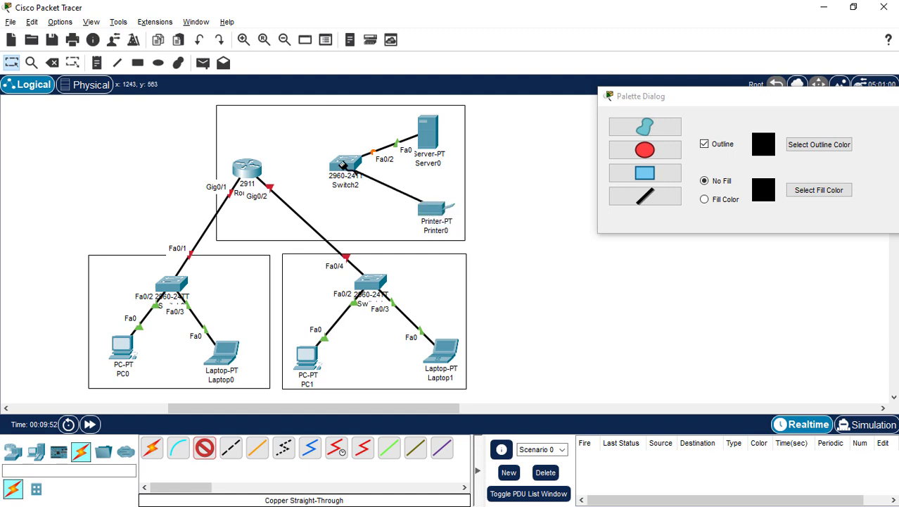
click(345, 167)
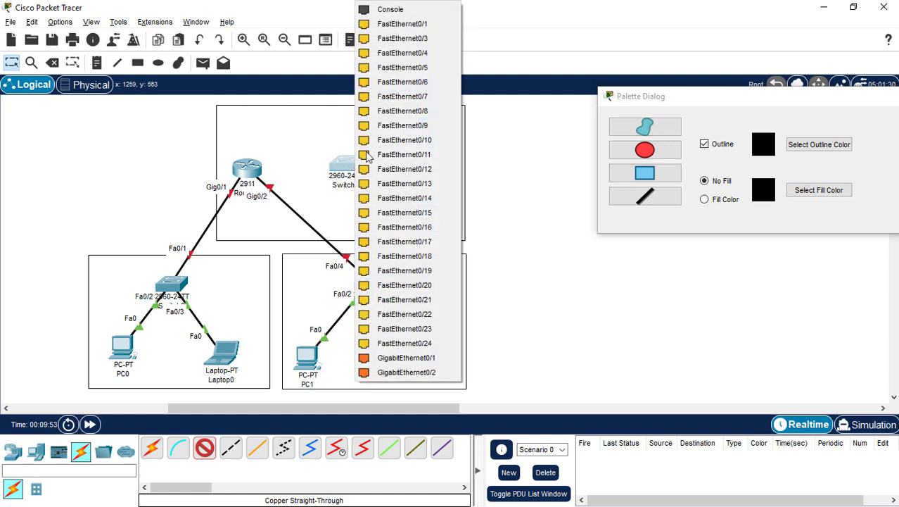
click(420, 38)
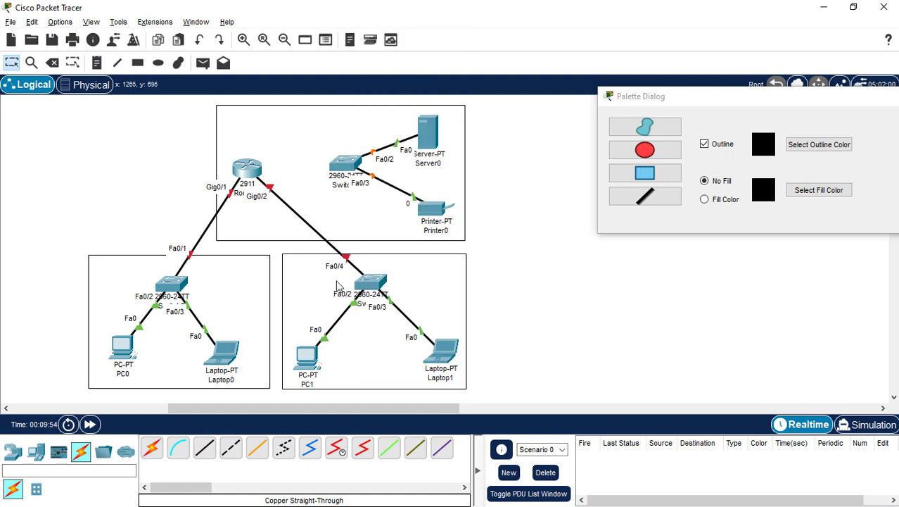
Step: Connect Switch2's FastEthernet0/1 port to Router0's GigabitEthernet0/0 port with a Copper Straight-Through cable
click(204, 450)
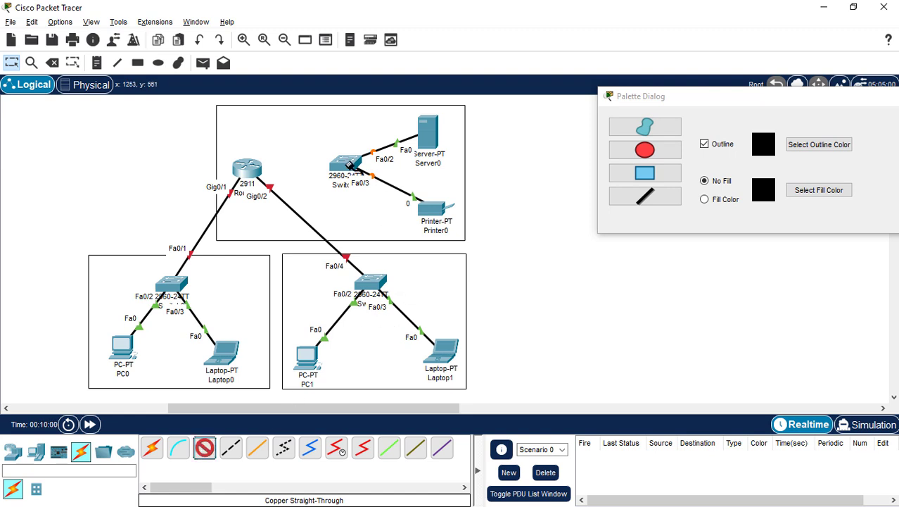
click(348, 164)
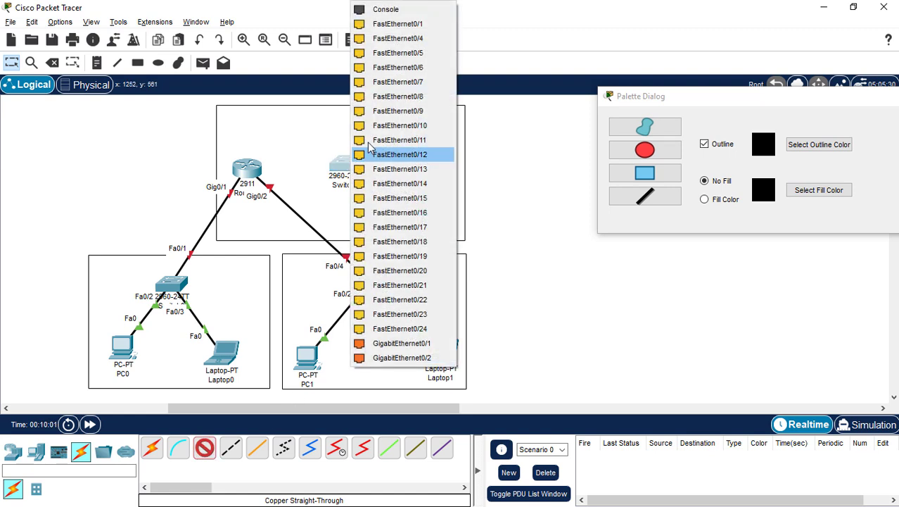
click(422, 35)
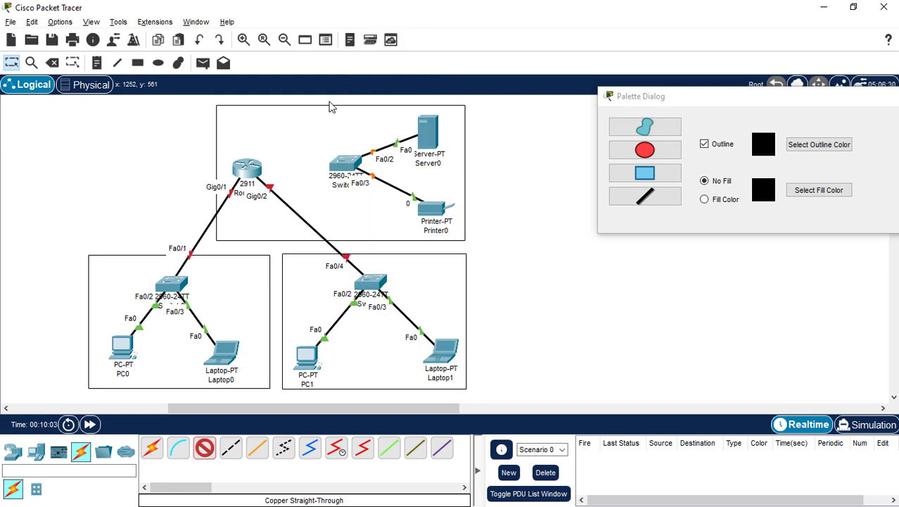
click(248, 169)
click(281, 207)
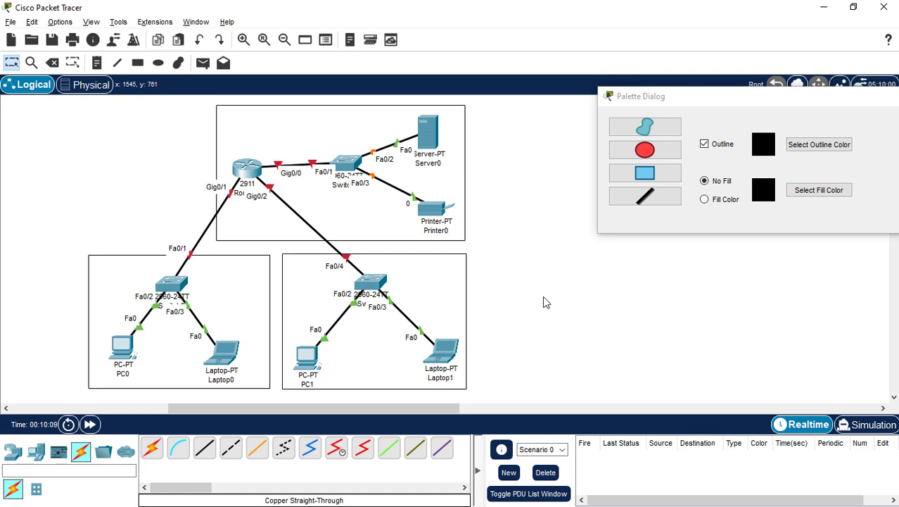
Step: Place a note reading "Ruang Server" inside the upper-left corner of the frame around the router, server and printer
click(99, 67)
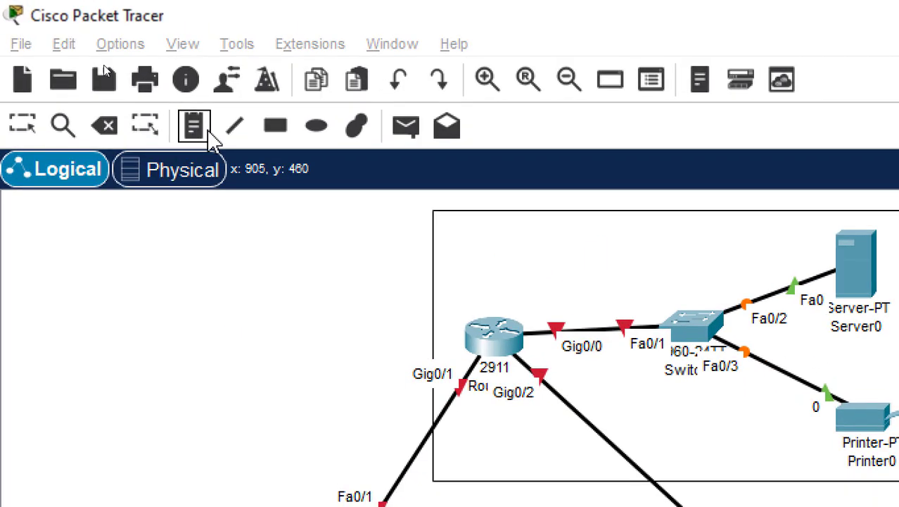
click(454, 232)
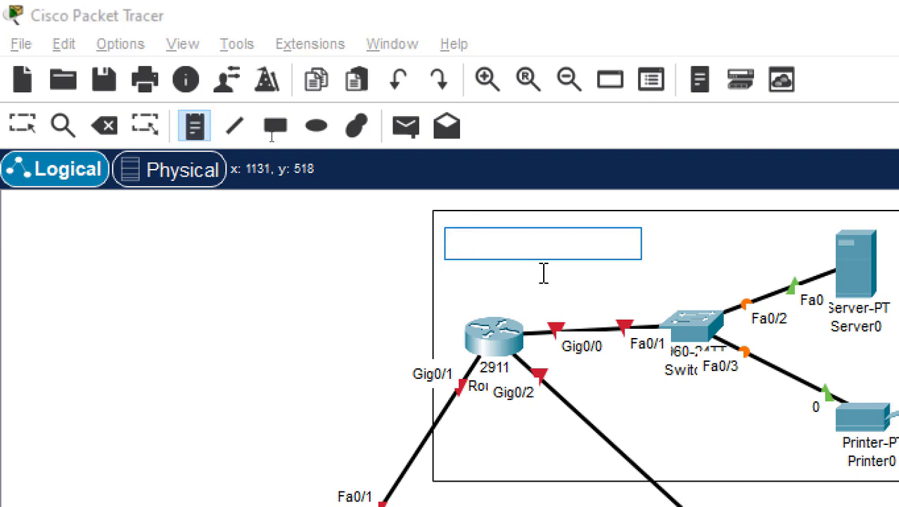
text(Ruang Se)
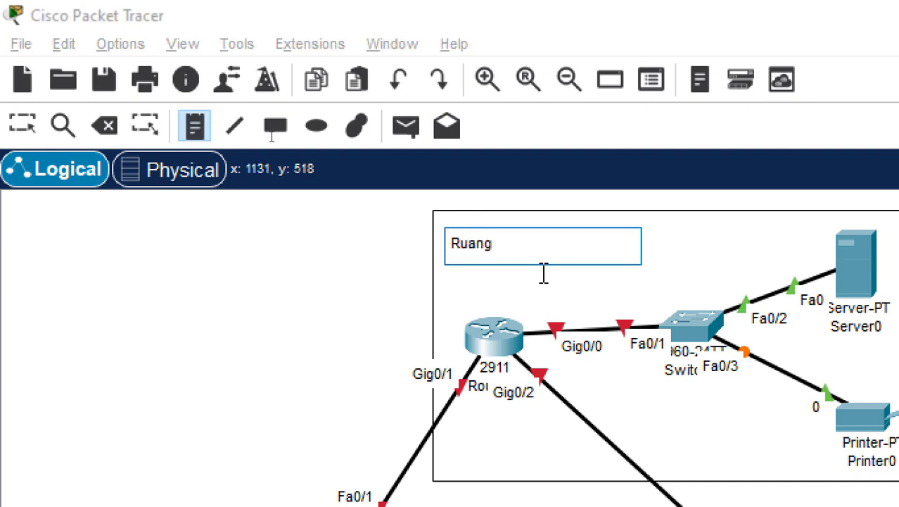
text(rver)
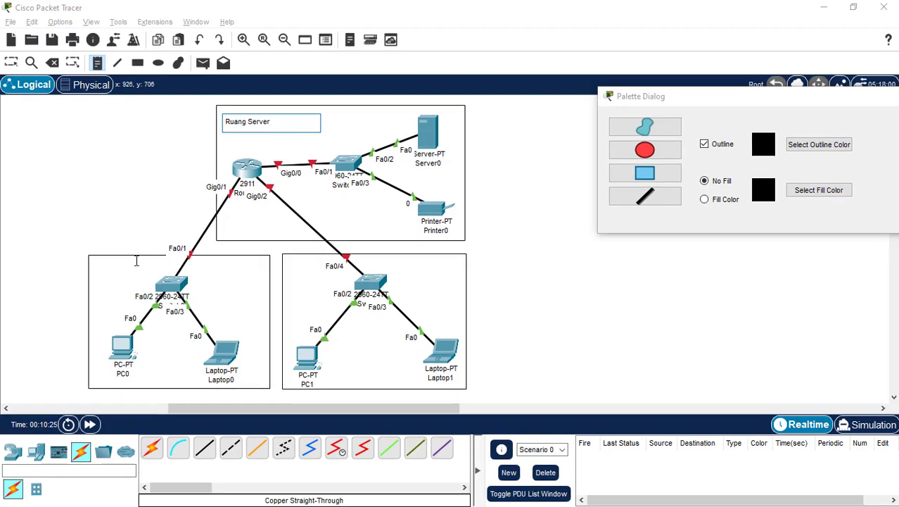
Step: Place a note reading "Departemen A" inside the upper-left corner of the frame around PC0 and Laptop0
click(96, 270)
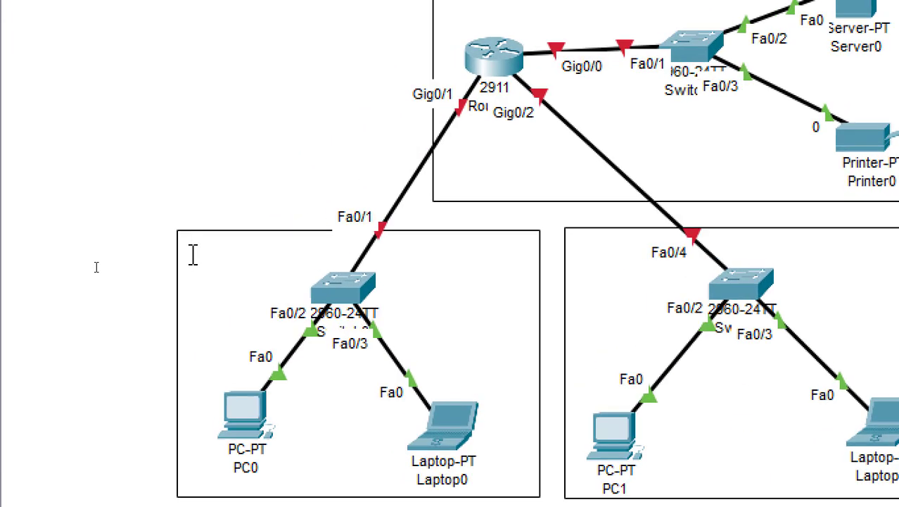
text(Divi)
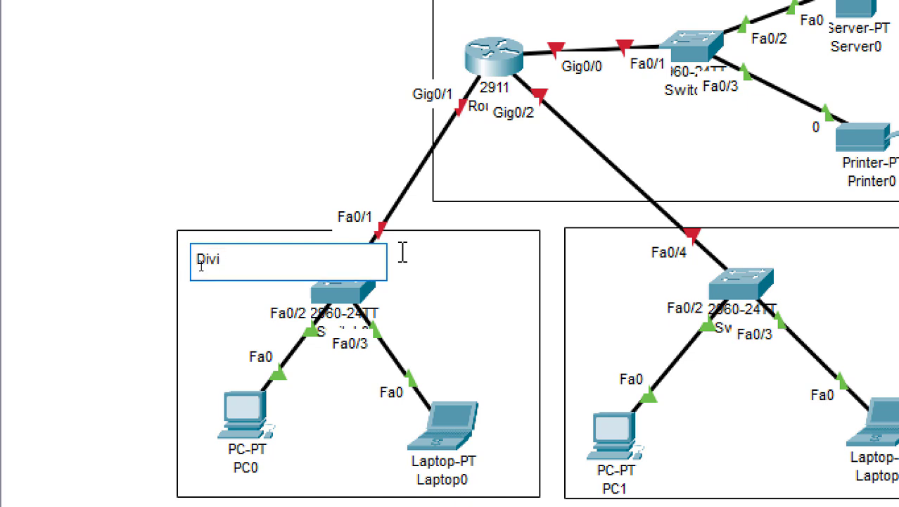
key(BackSpace)
key(BackSpace)
key(BackSpace)
text(epartem)
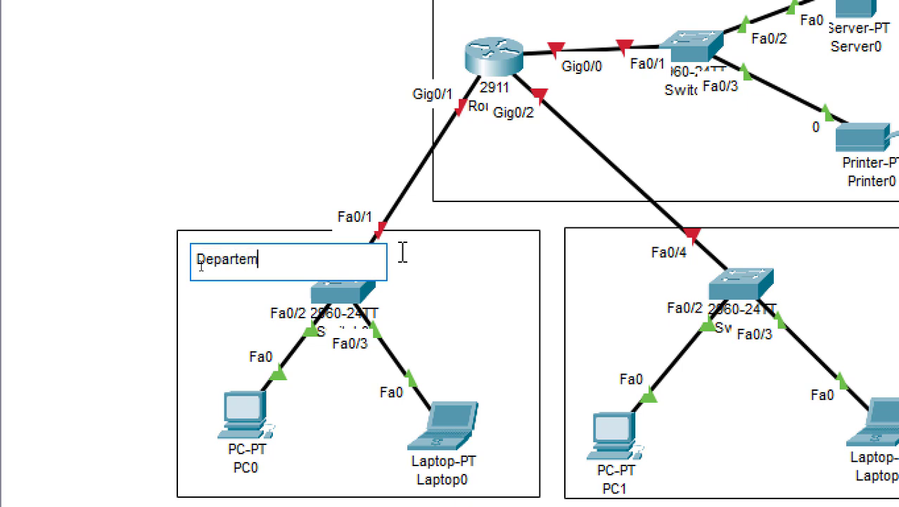
text(en A)
Step: Place a note reading "Departemen B" inside the upper-left corner of the frame around PC1 and Laptop1
click(588, 257)
text(Departem)
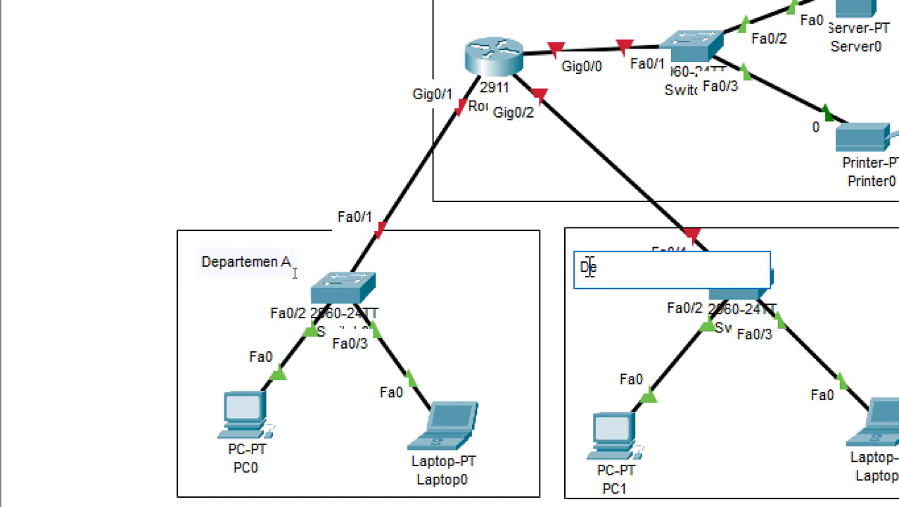
text(en)
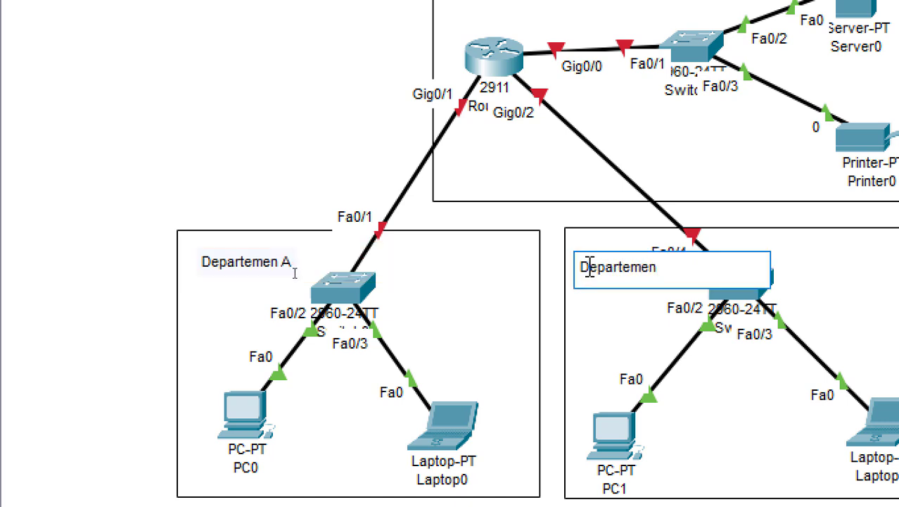
text( b)
key(BackSpace)
key(BackSpace)
text(b)
key(BackSpace)
text(B)
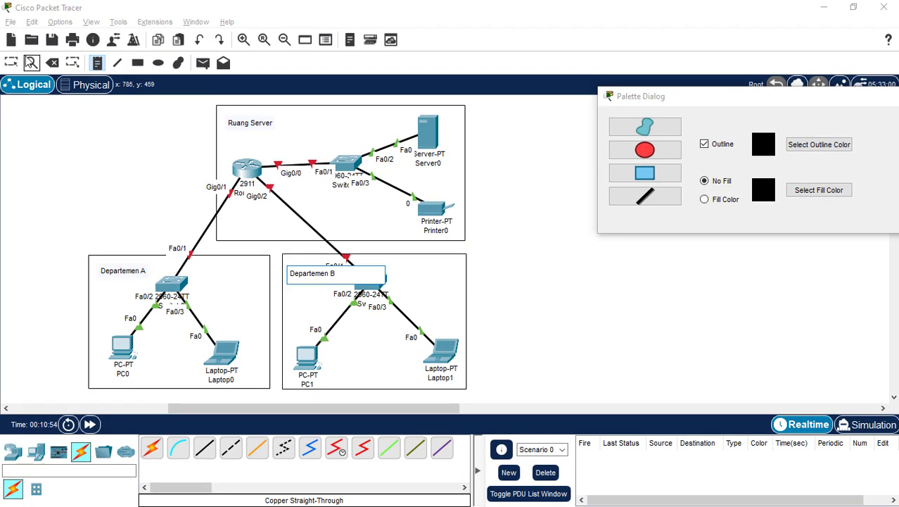
Step: Move the Departemen B note to its frame's upper-right corner and the Departemen A note closer to its frame's upper-left corner
click(11, 63)
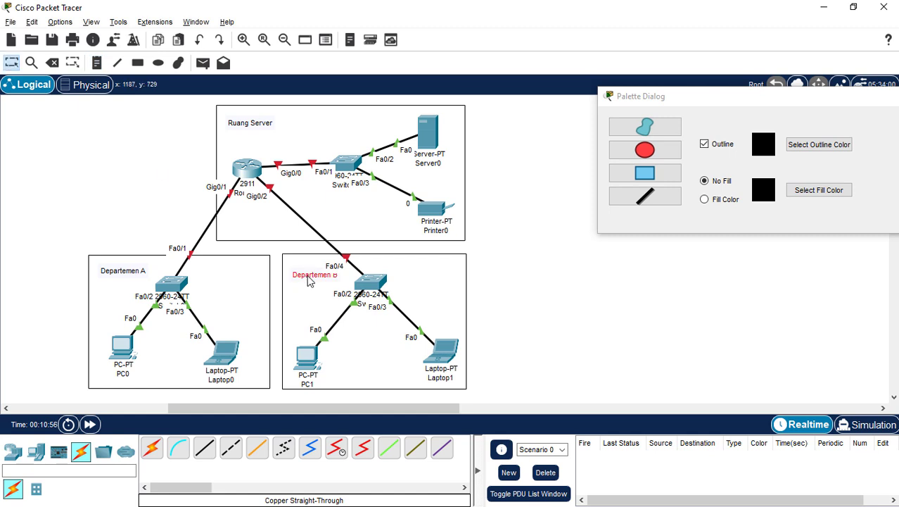
double_click(309, 279)
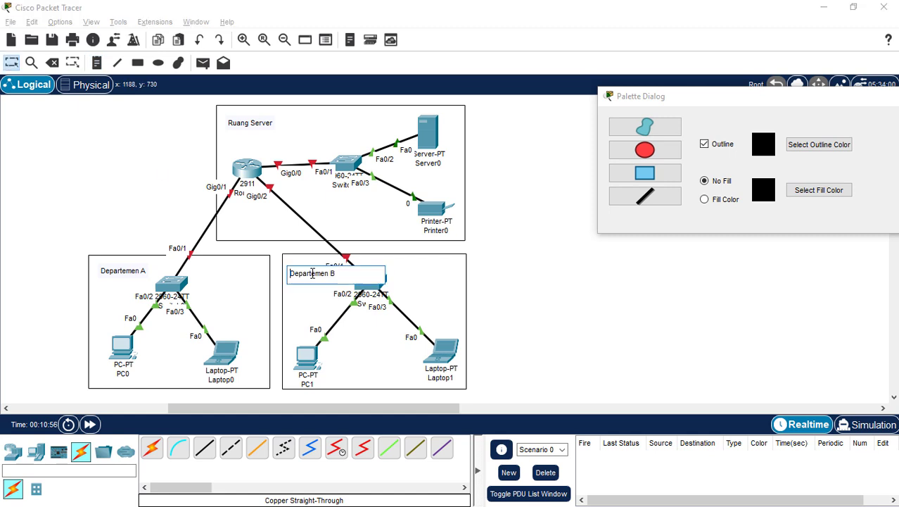
click(523, 290)
drag(317, 278, 436, 269)
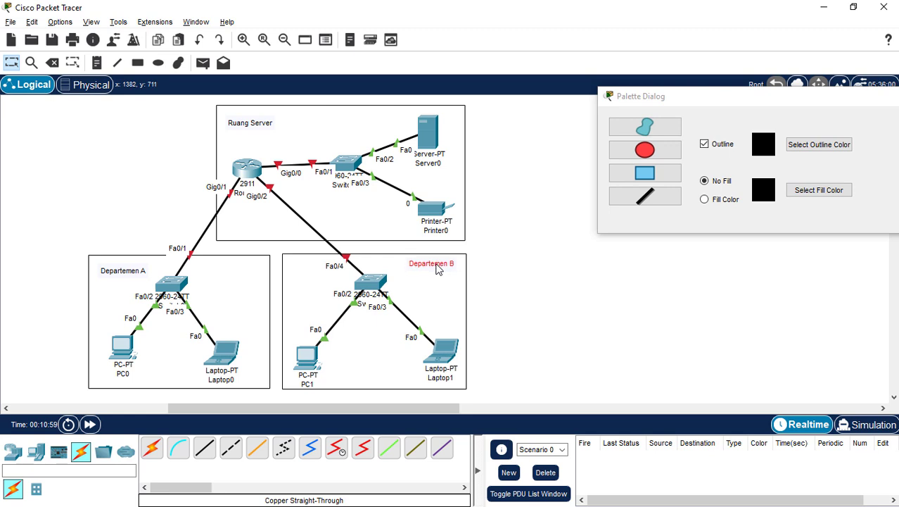
drag(131, 272, 122, 274)
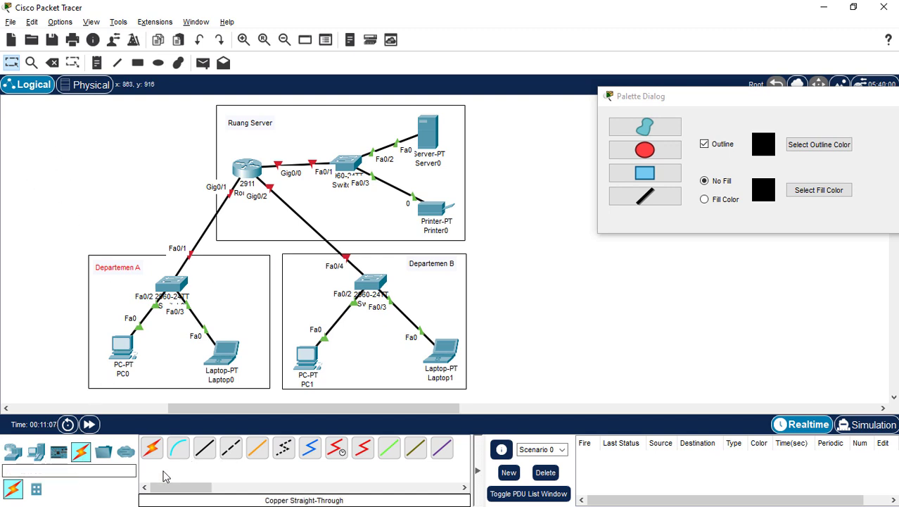
Step: Draw an unfilled black-outlined rectangle enclosing all three room frames
click(642, 178)
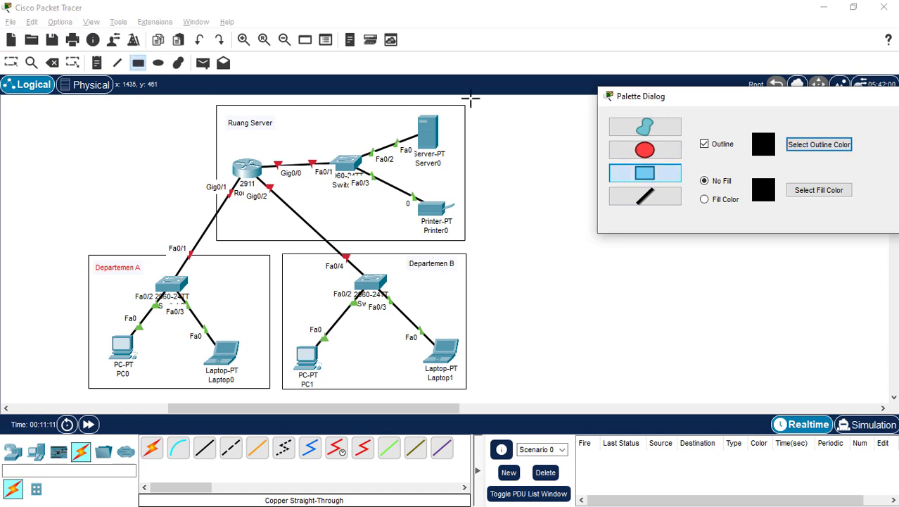
mouse_move(470, 99)
mouse_down()
mouse_move(415, 169)
mouse_move(241, 314)
mouse_move(86, 373)
mouse_move(83, 393)
mouse_up()
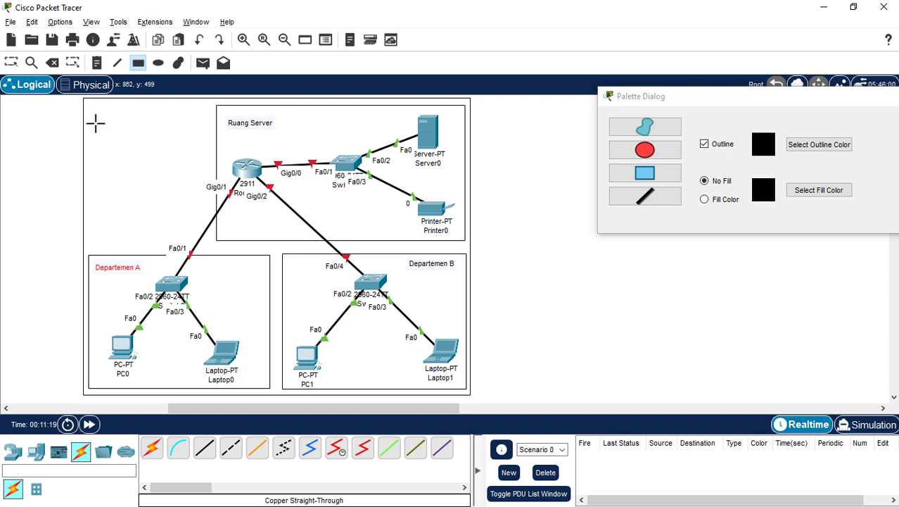
Step: Place a two-line note reading "Enterprise Building" and "192.168.10.0" in the upper-left corner of the outer frame
click(99, 65)
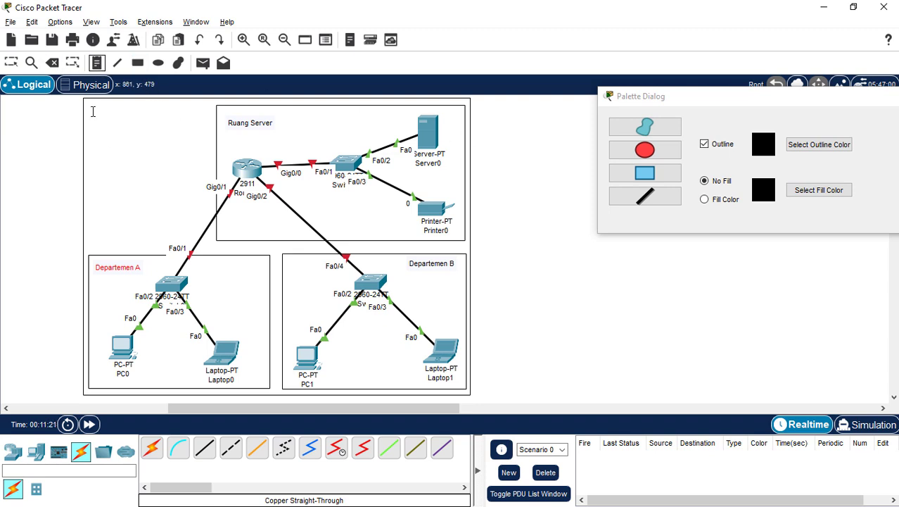
click(88, 114)
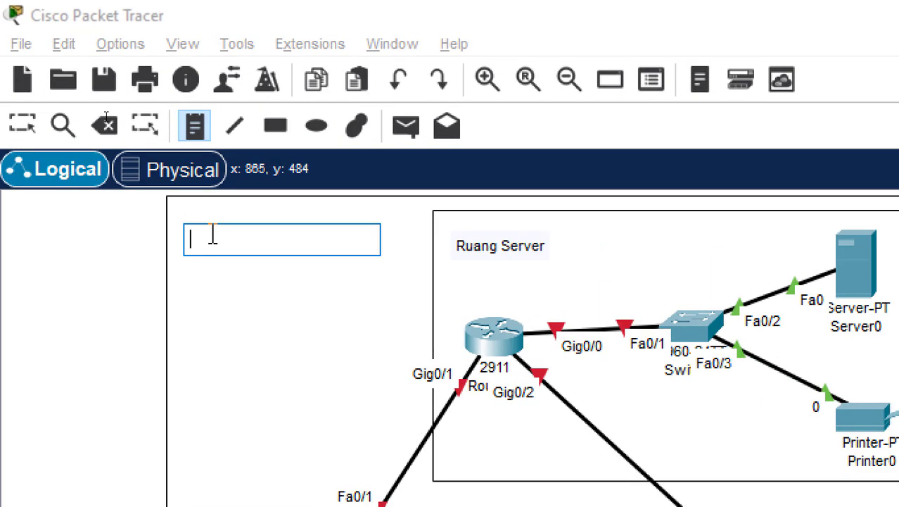
text(En)
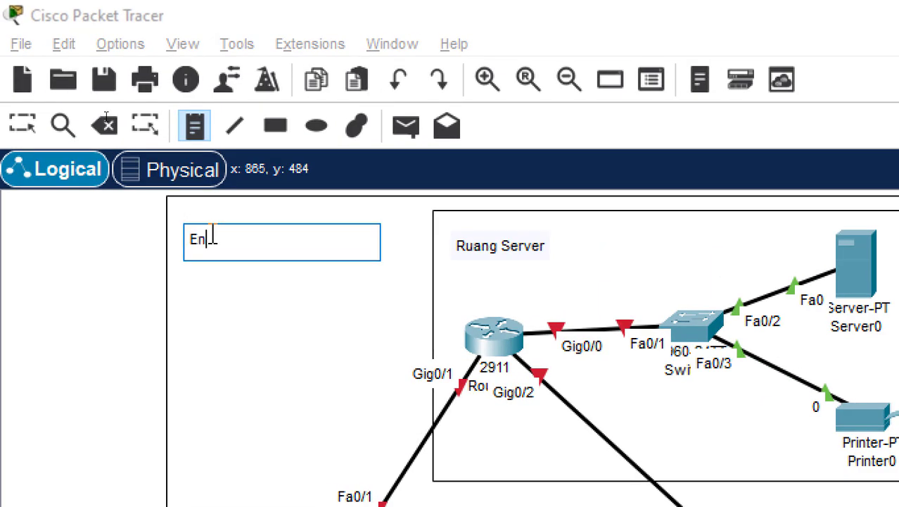
text(t)
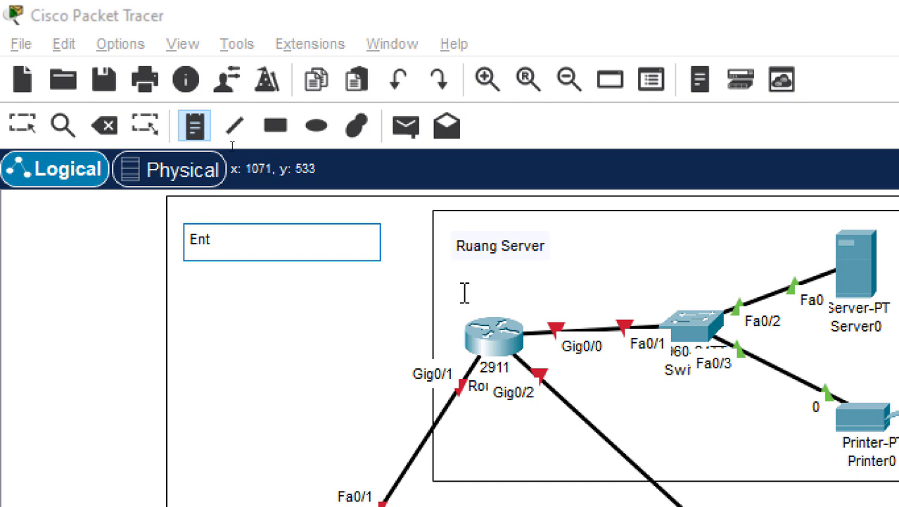
text(erprise Builde)
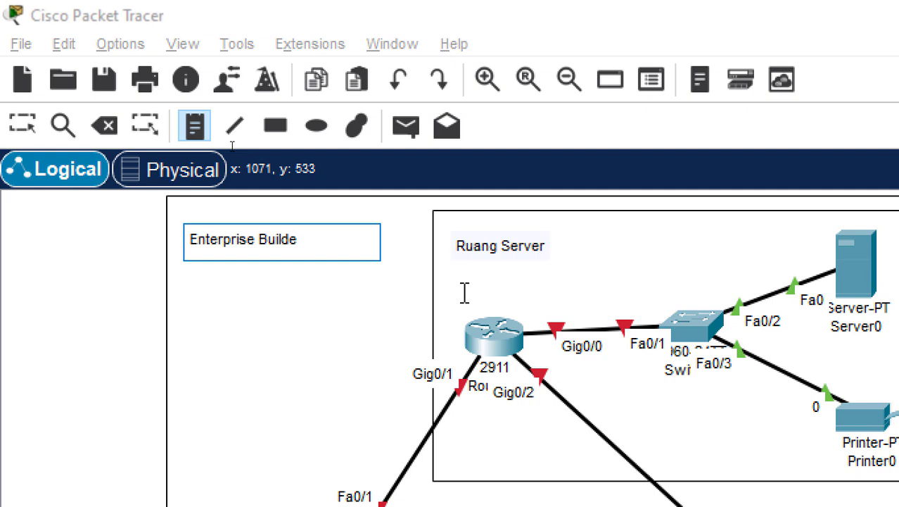
key(BackSpace)
text(ing)
key(Return)
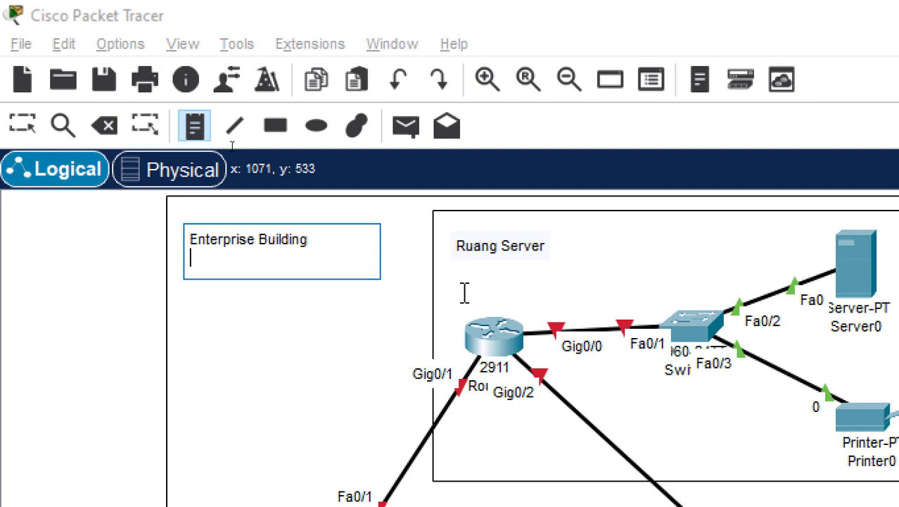
text(192.168.)
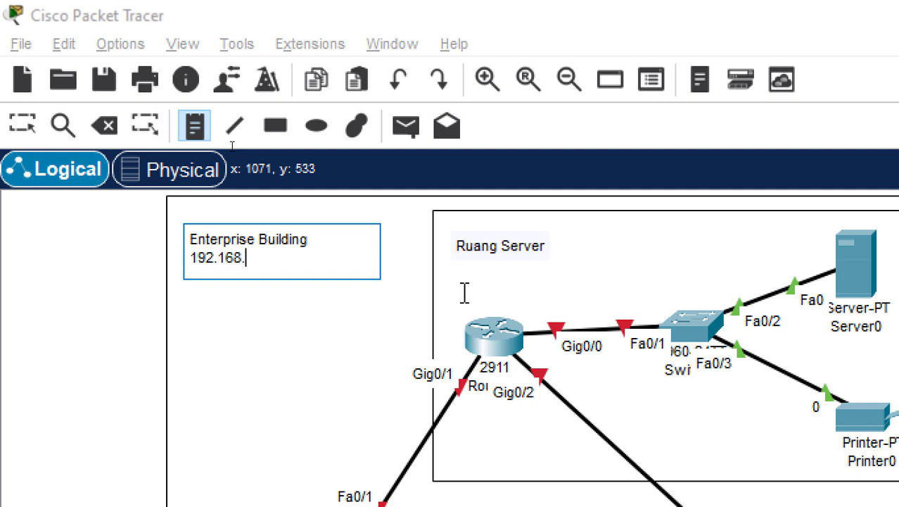
text(10.0)
Step: Nudge the Enterprise Building note closer to the outer frame's upper-left corner and close the Palette Dialog
click(28, 127)
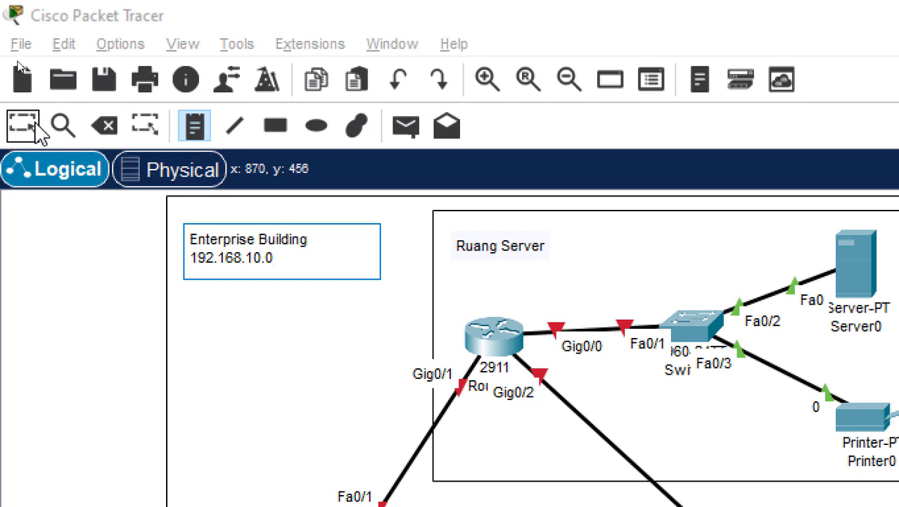
drag(251, 263, 241, 248)
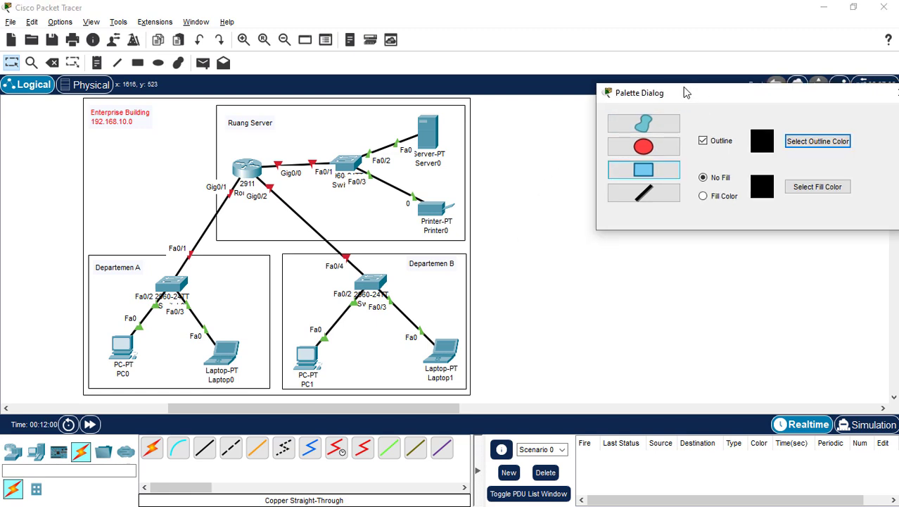
drag(704, 106, 617, 58)
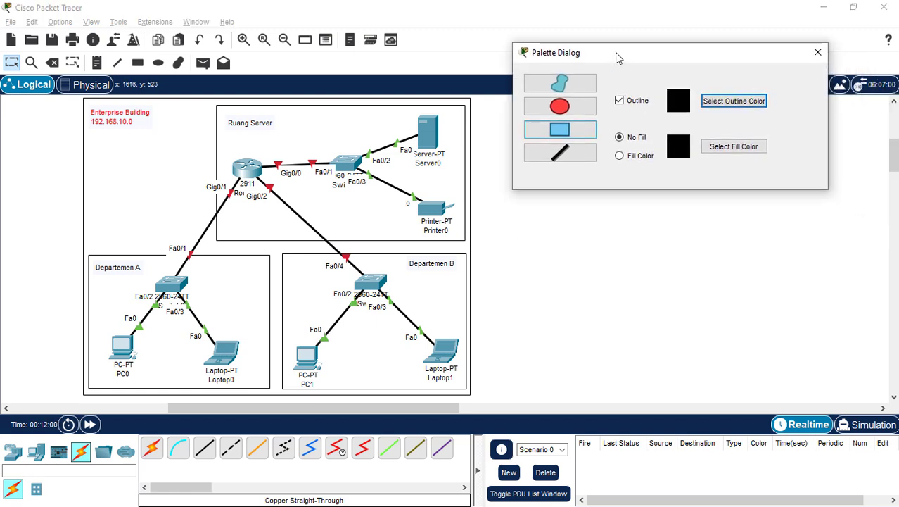
click(820, 54)
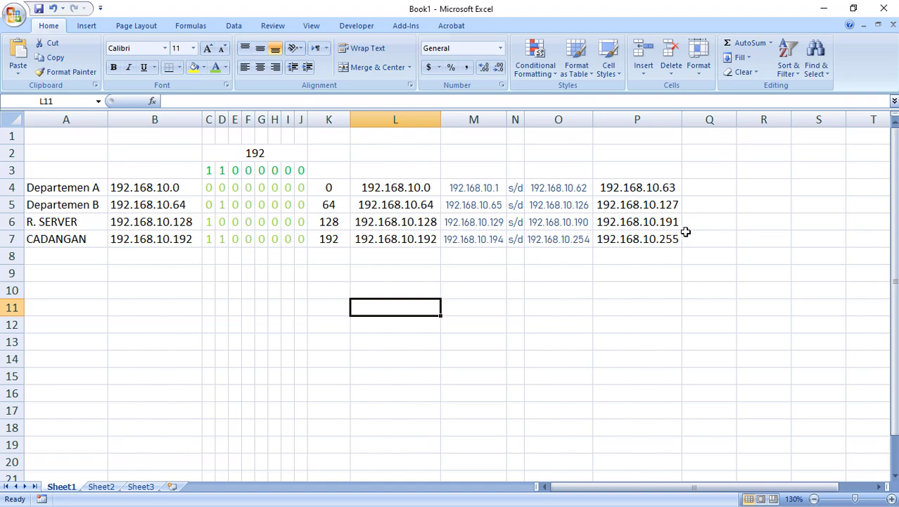
Step: Review the subnet network addresses in cells L4:L7 of the Excel subnetting table
click(672, 289)
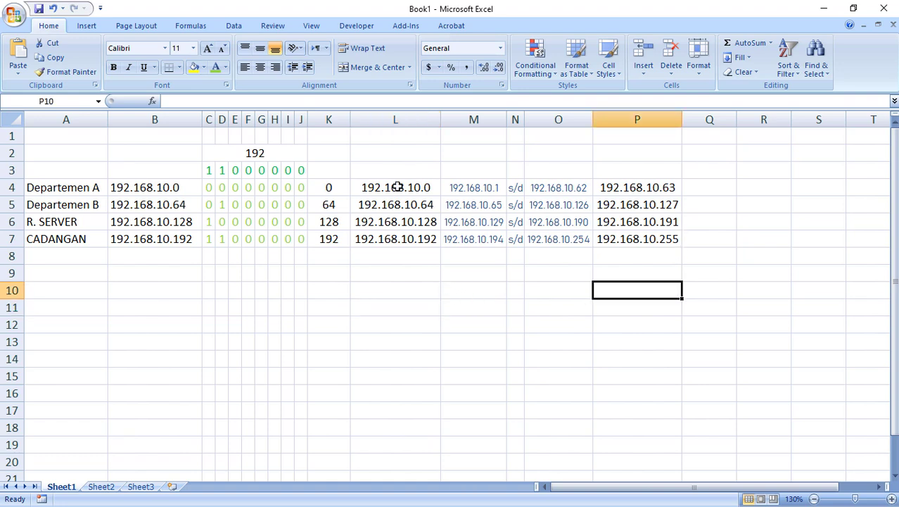
drag(398, 188, 396, 236)
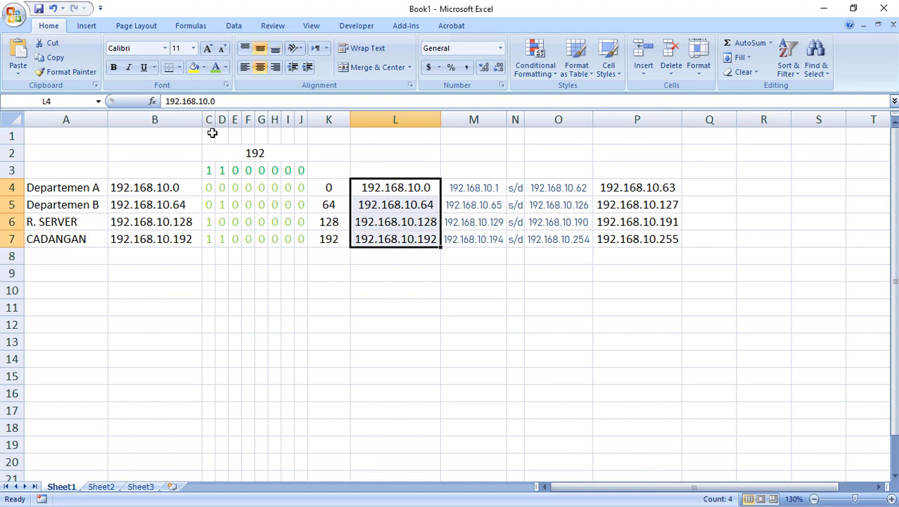
click(303, 292)
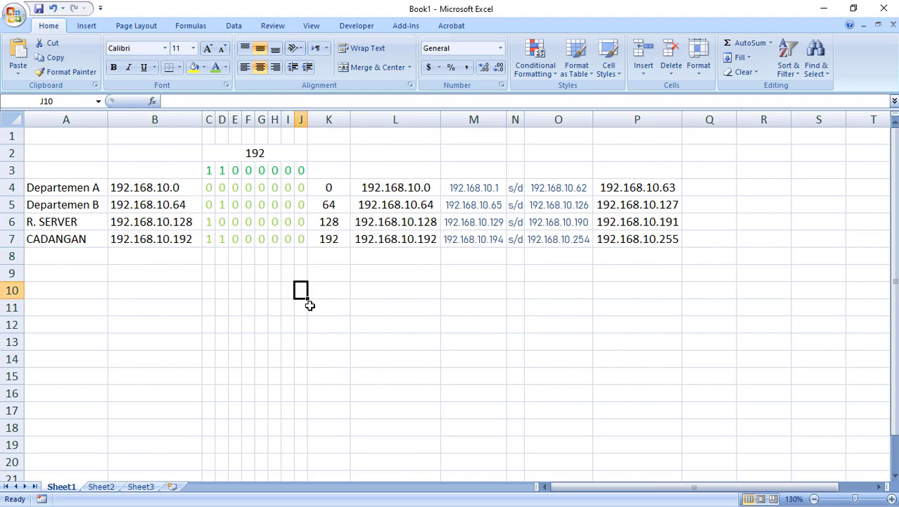
Step: Return to Packet Tracer and add the subnet address 192.168.10.0 as a second line in the Departemen A note
key(alt+Tab)
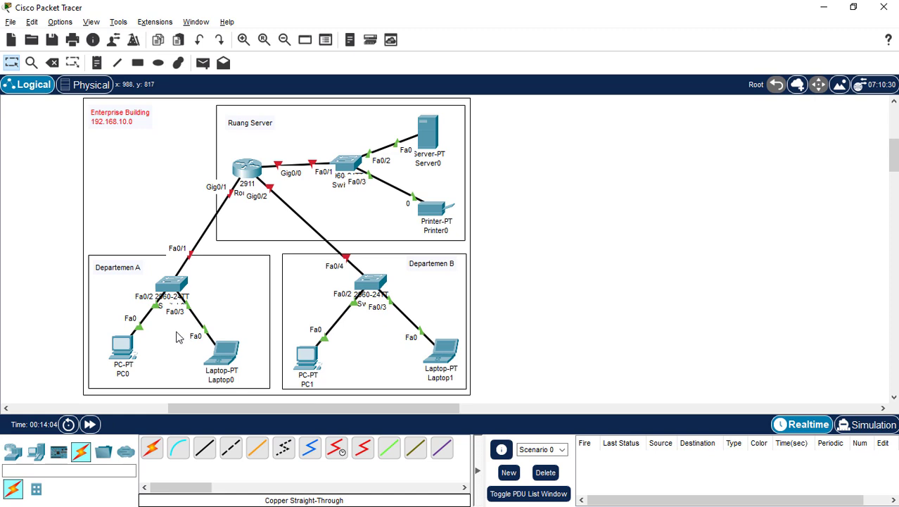
double_click(137, 267)
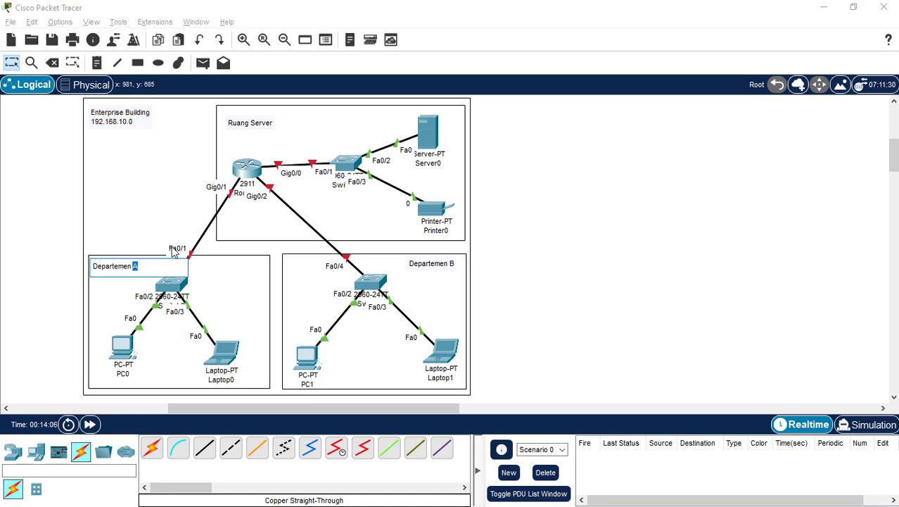
click(149, 268)
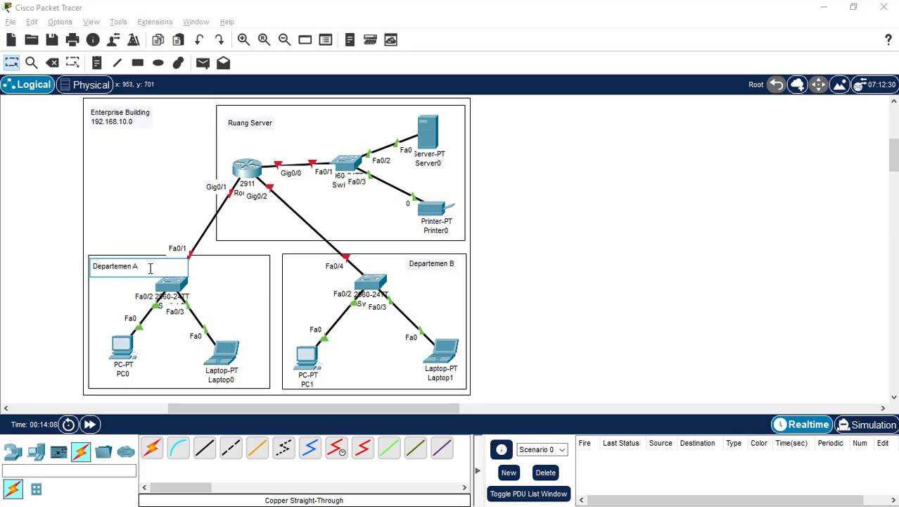
key(alt+Tab)
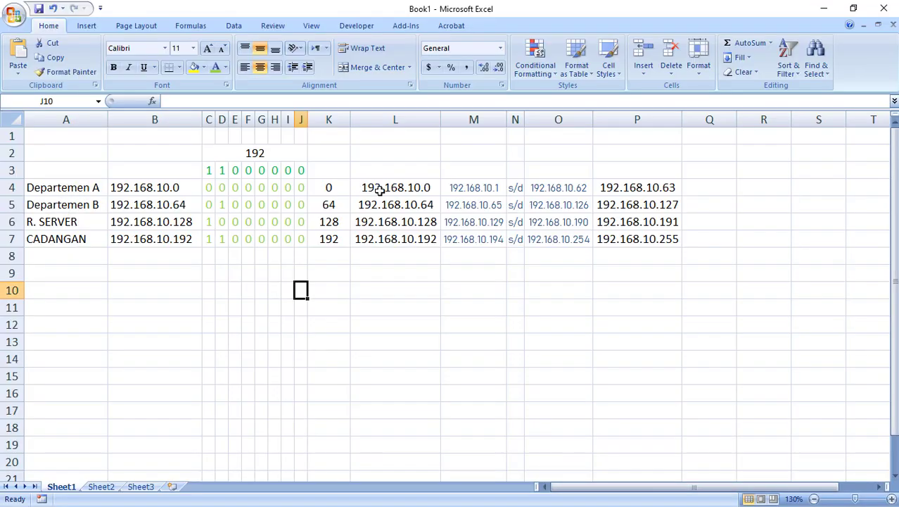
key(alt+Tab)
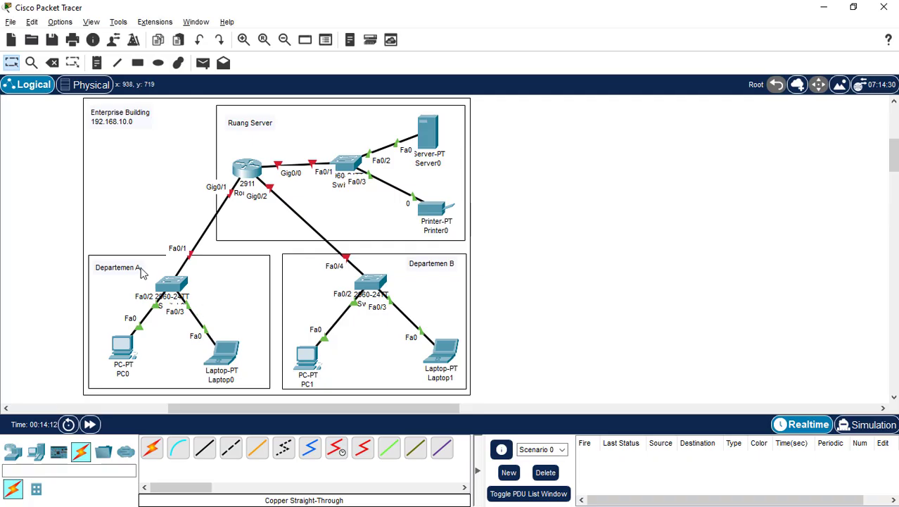
triple_click(142, 267)
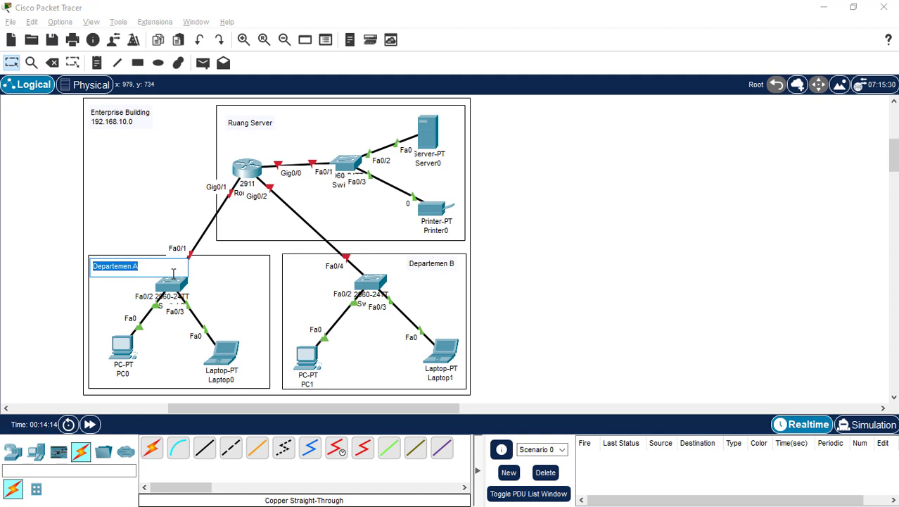
click(171, 267)
key(Return)
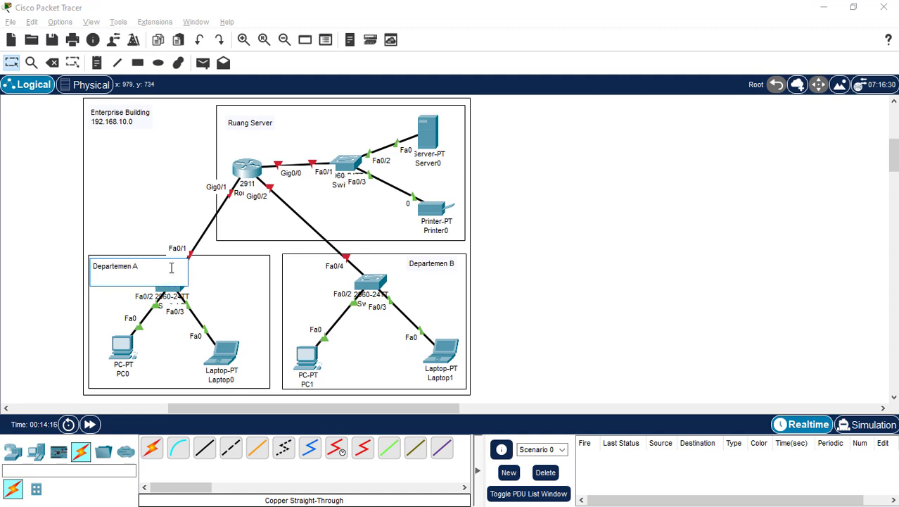
text(192.168.10.0)
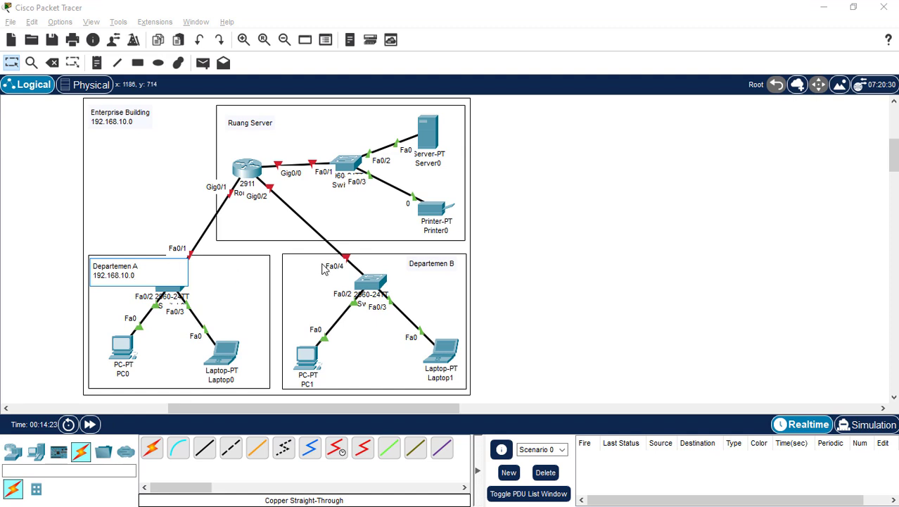
Step: Add the subnet address 192.168.10.64 as a second line in the Departemen B note
click(441, 262)
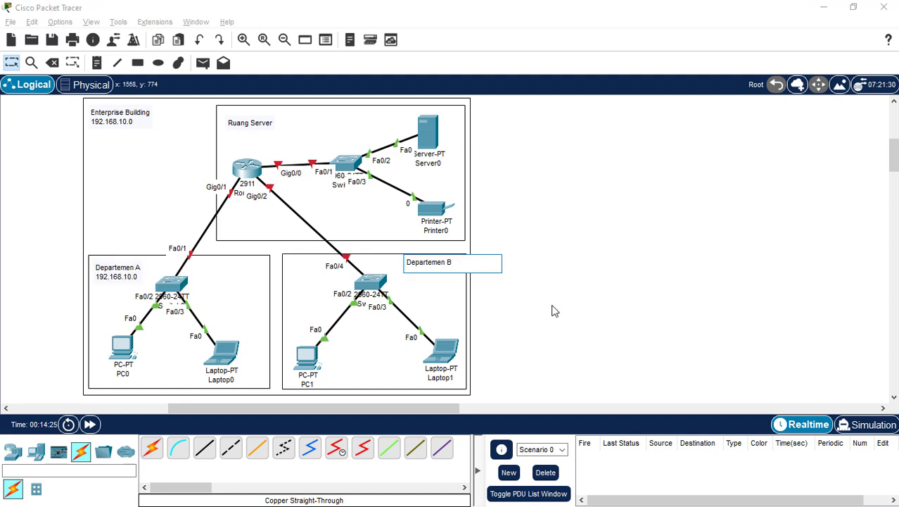
key(Return)
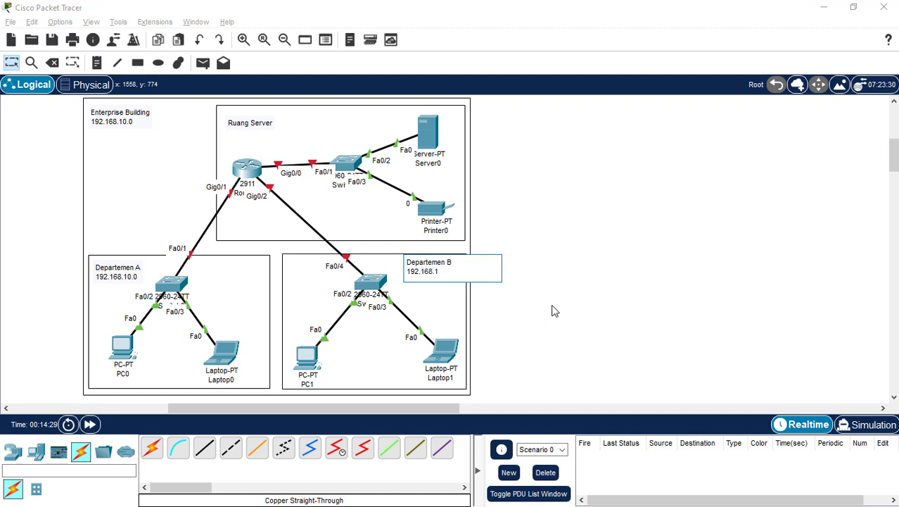
text(0.64)
Step: Add the subnet address 192.168.10.128 as a second line in the Ruang Server note
click(276, 123)
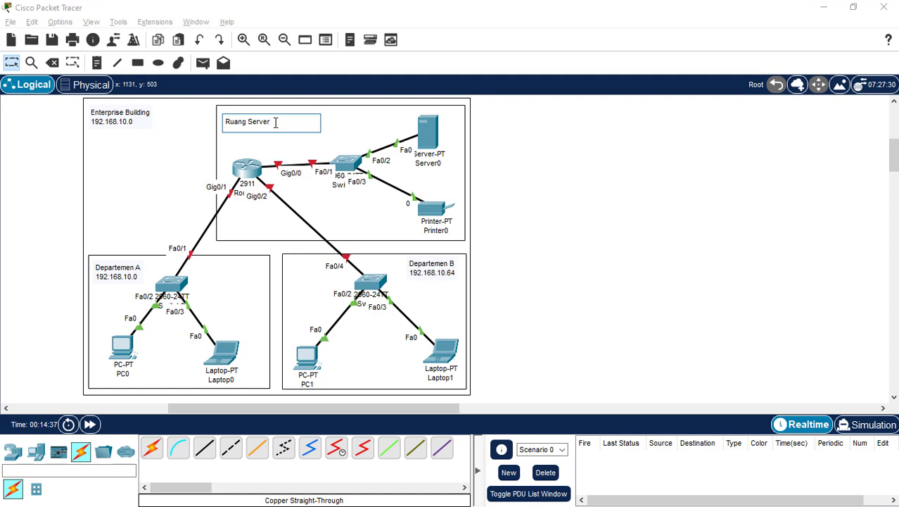
key(Return)
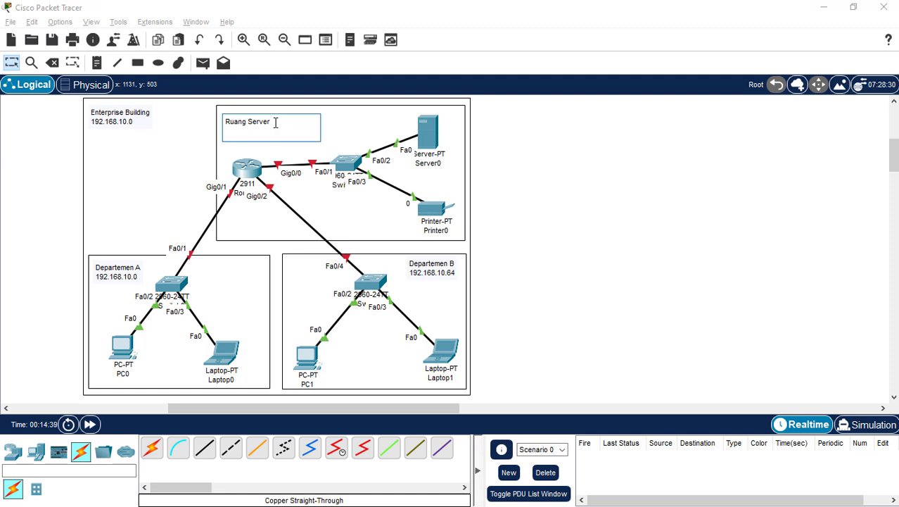
text(192.168.10.128)
click(12, 63)
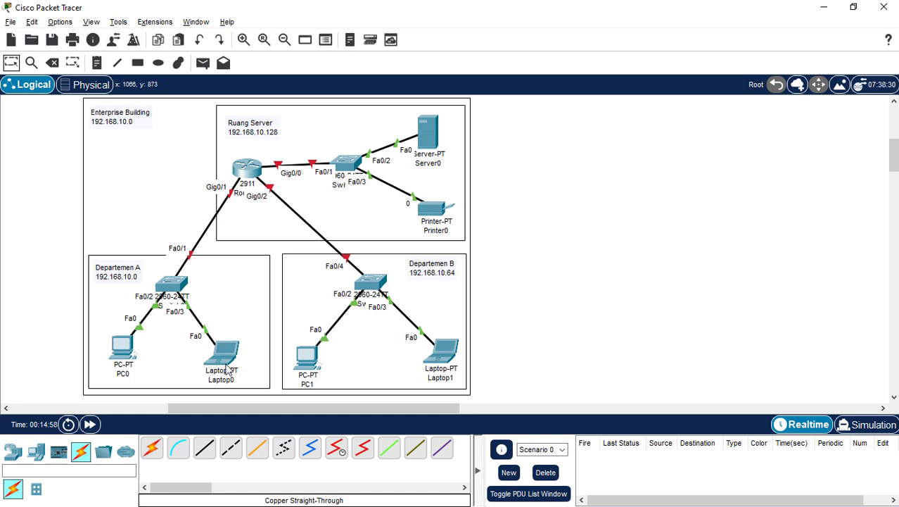
Step: Reposition the laptop and PC inside the Departemen A frame to spread them apart evenly beneath their switch
drag(226, 363, 243, 358)
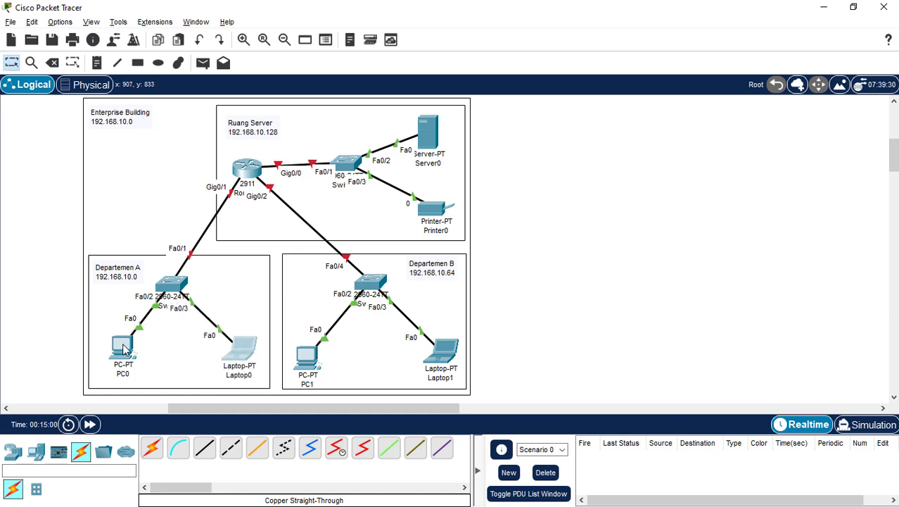
drag(123, 348, 126, 353)
drag(245, 348, 241, 349)
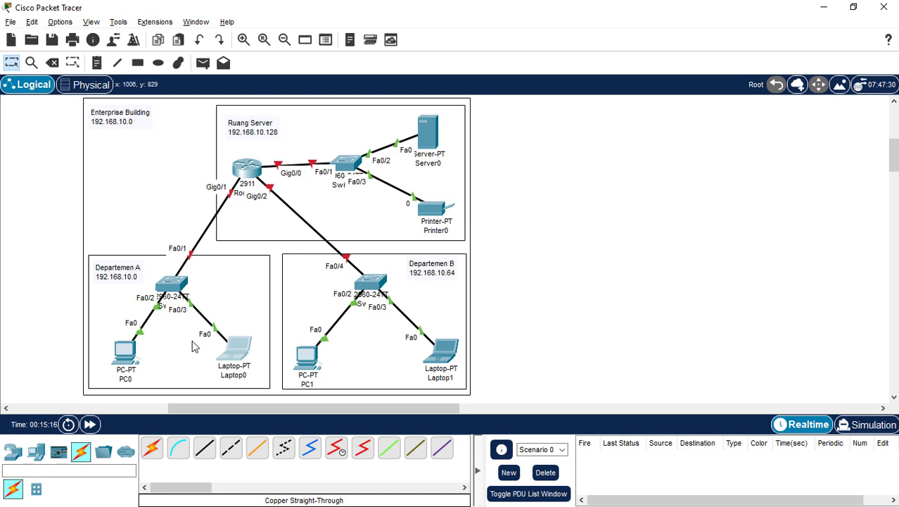
Step: Rename PC0 in Departemen A as 192.168.10.2
click(126, 380)
drag(128, 381, 74, 376)
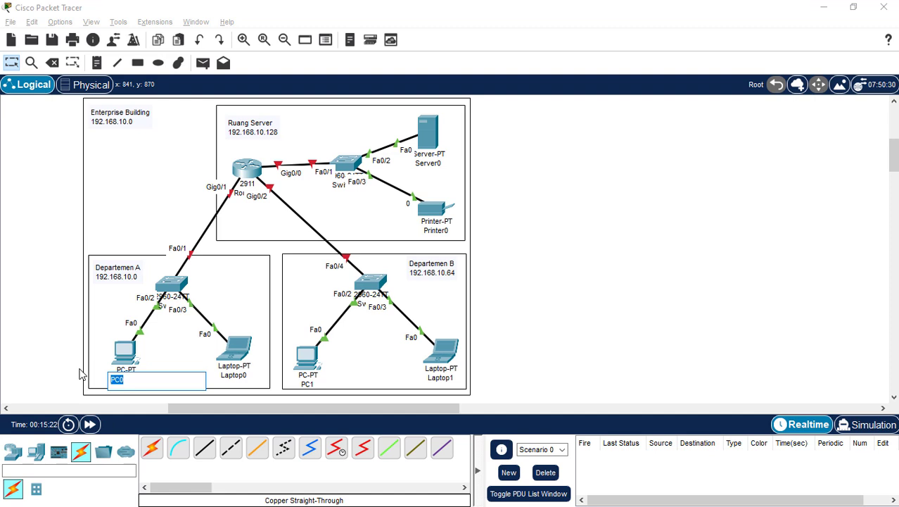
text(192.168.10.2)
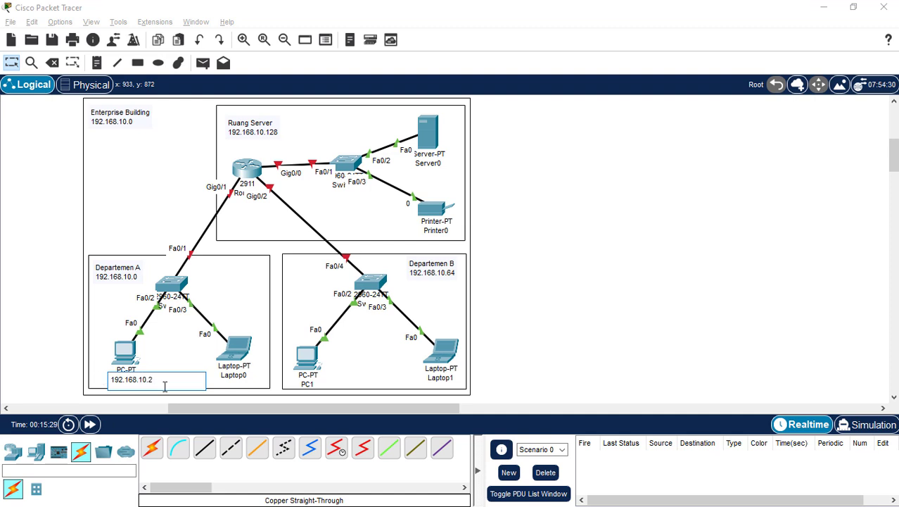
Step: Rename Laptop0 in Departemen A as 192.168.10.3
click(234, 375)
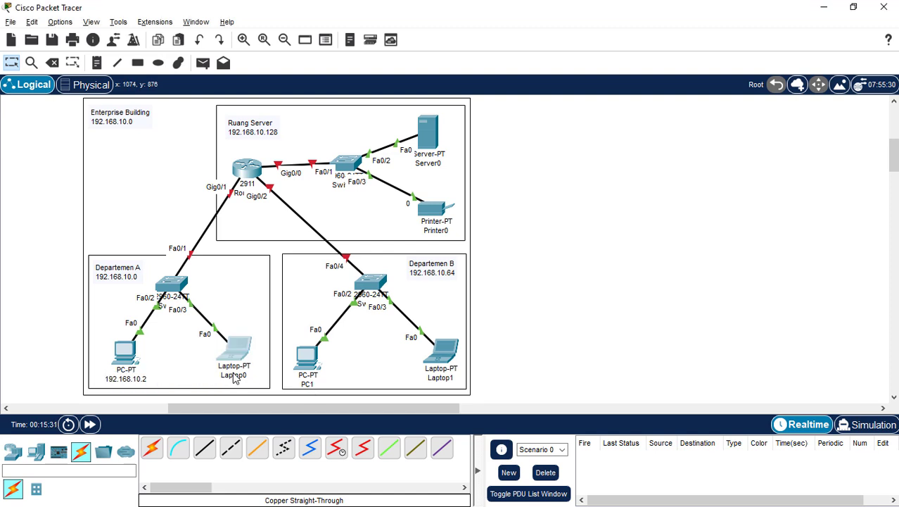
drag(246, 377, 148, 382)
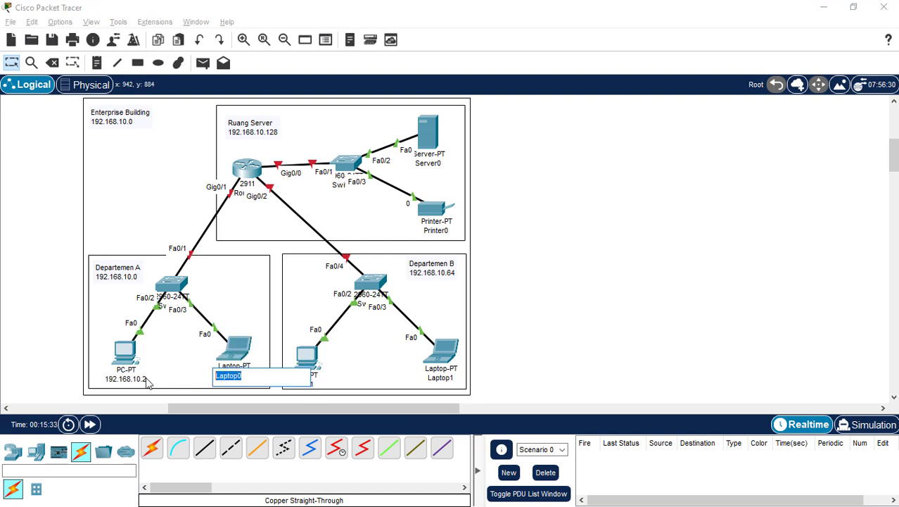
text(192.168.10.)
text(3)
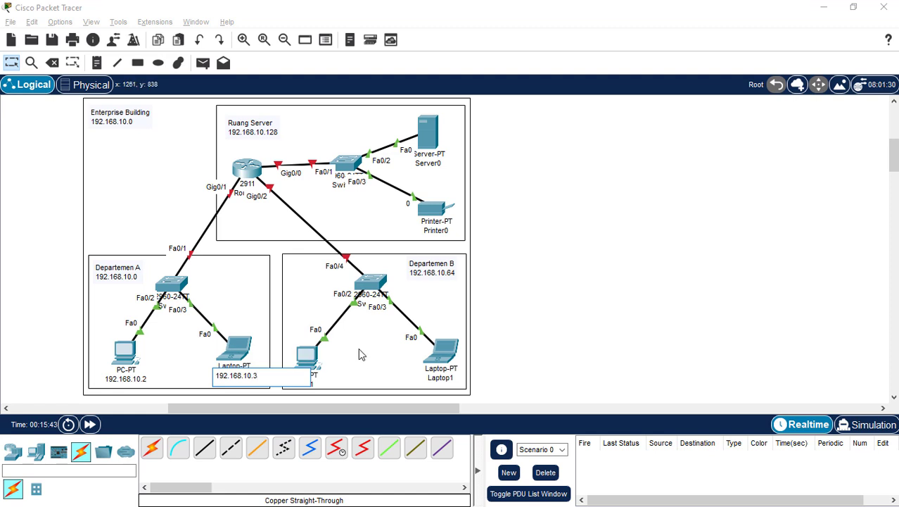
click(532, 345)
Step: Rename PC1 in Departemen B as 192.168.10.66
click(312, 383)
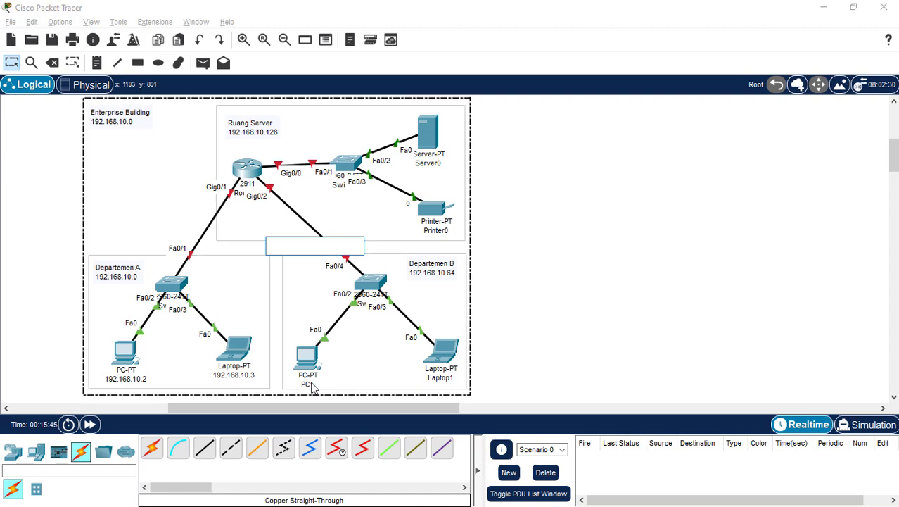
click(508, 364)
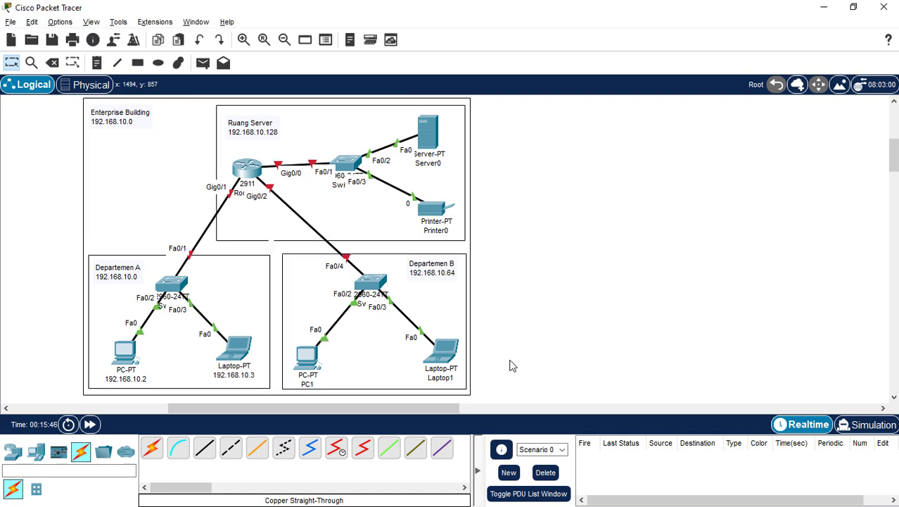
click(310, 385)
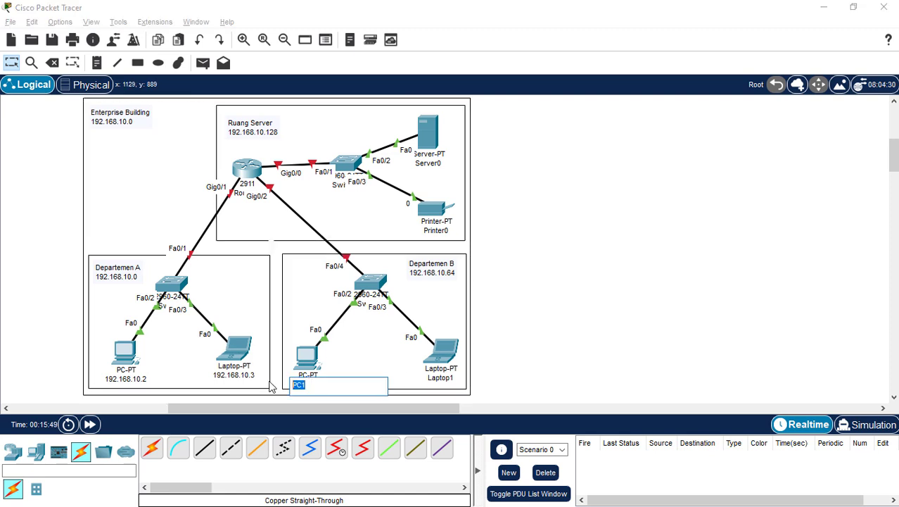
text(192.168.10)
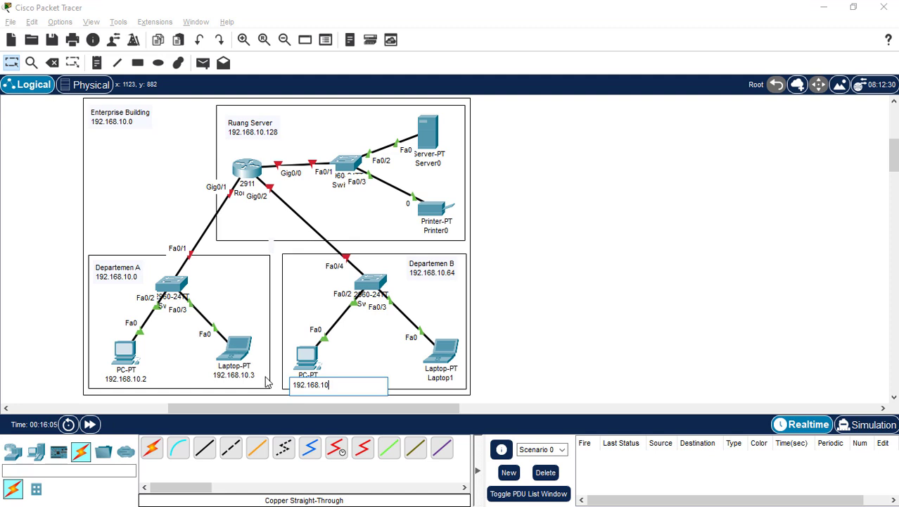
text(.66)
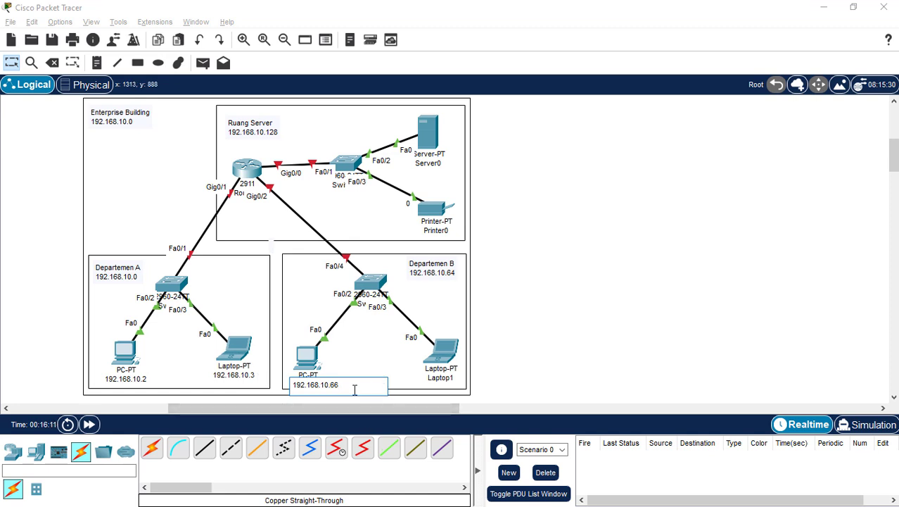
Step: Copy the Departemen B PC's address label and reuse it to rename Laptop1 as 192.168.10.67
drag(338, 385, 293, 385)
key(ctrl+c)
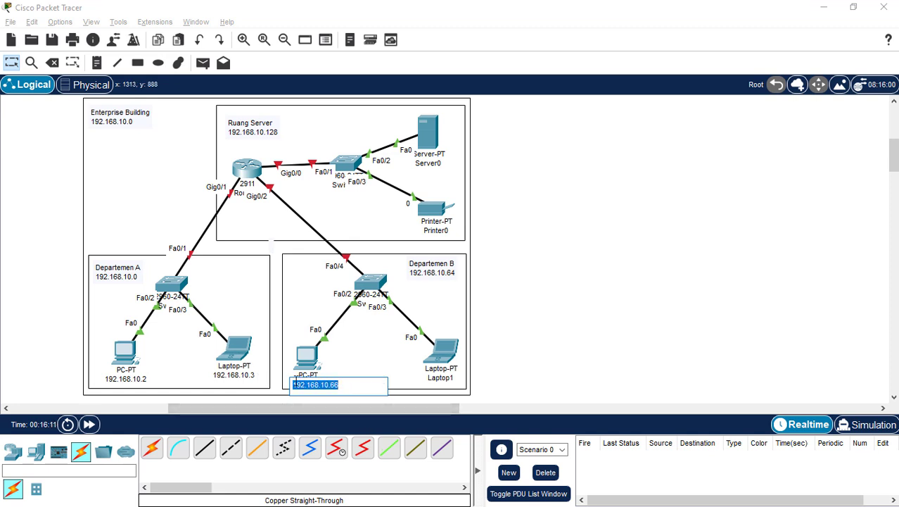
click(442, 377)
key(ctrl+a)
key(ctrl+v)
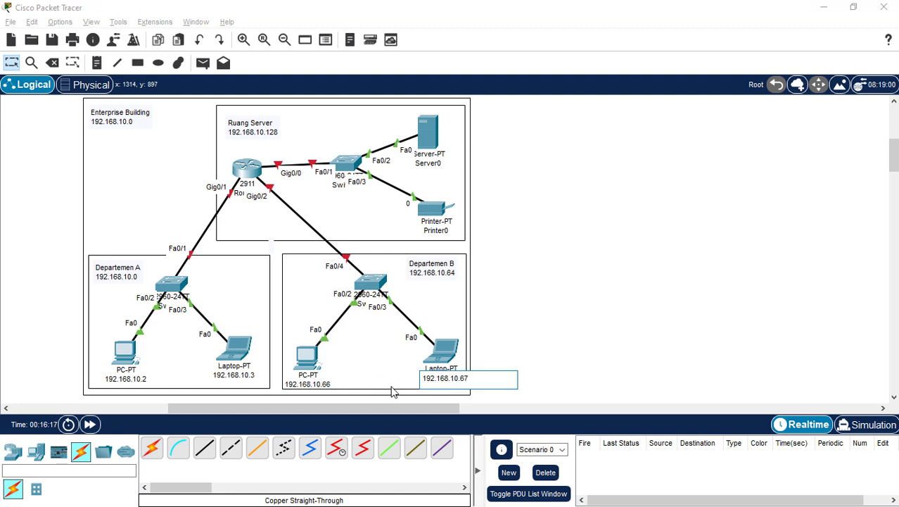
Step: Rename Server0 in Ruang Server as 192.168.10.130, reusing the copied address label
click(434, 171)
click(434, 172)
key(ctrl+a)
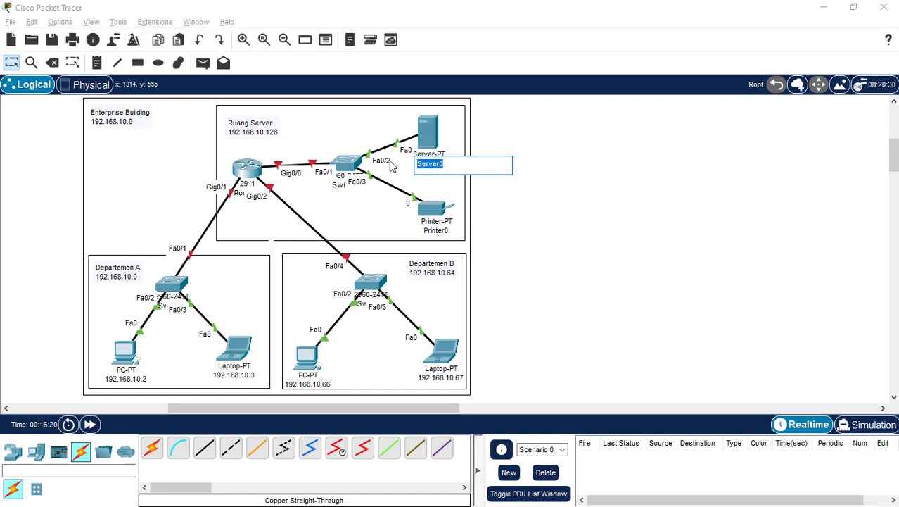
key(ctrl+v)
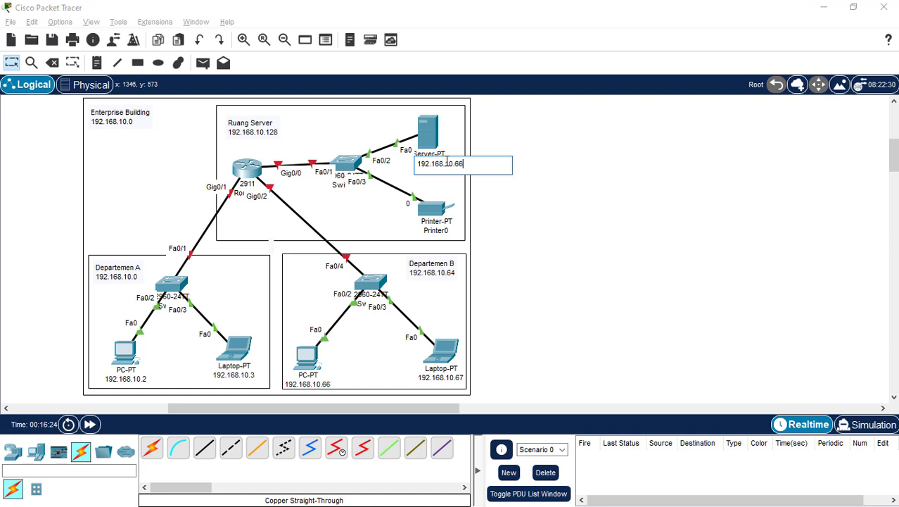
drag(450, 160, 506, 161)
click(506, 161)
text(0)
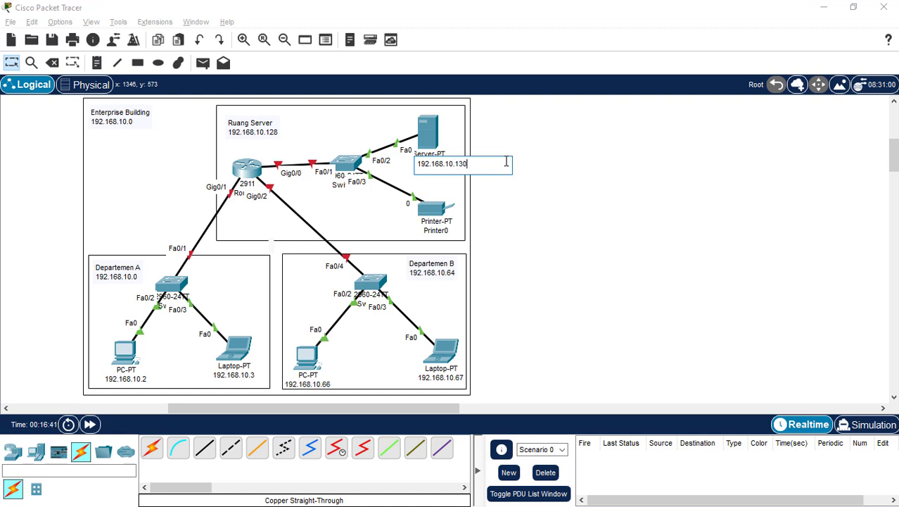
Step: Rename Printer0 in Ruang Server as 192.168.10.131, reusing the copied address label
click(442, 230)
key(ctrl+v)
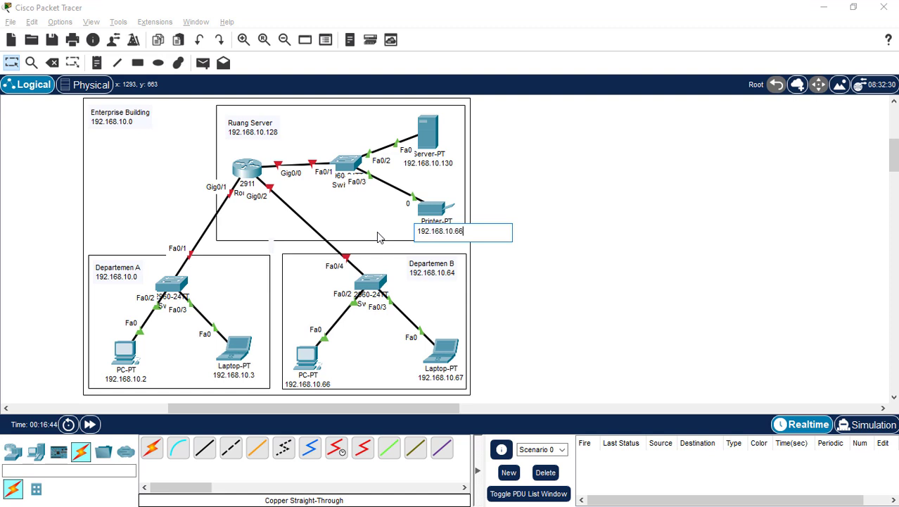
key(shift+Left)
key(shift+Left)
text(13)
click(565, 292)
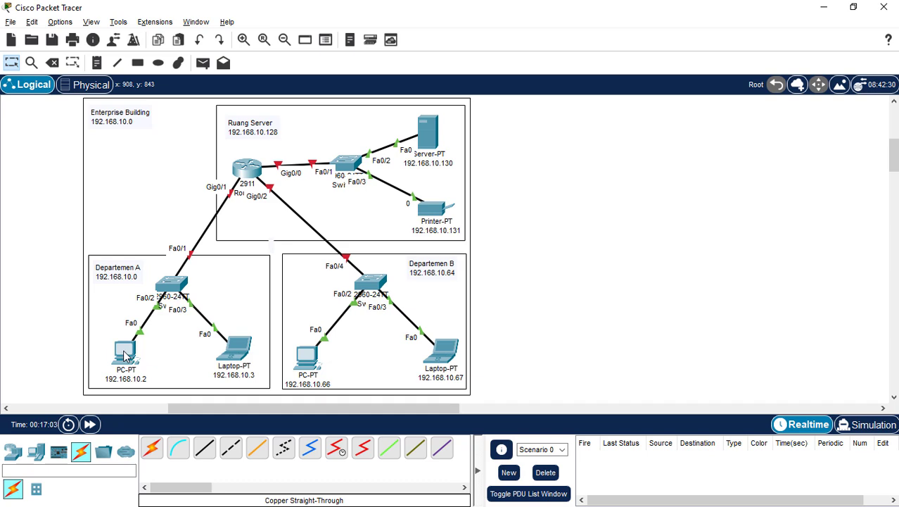
Step: Open the IP configuration of the PC in Departemen A and set its static IPv4 address to 192.168.10.2
click(125, 357)
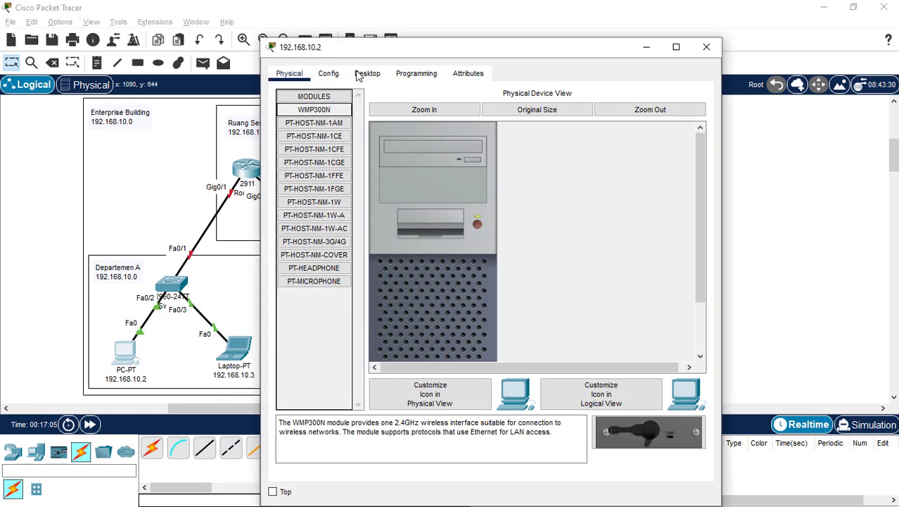
drag(382, 49, 384, 86)
click(369, 110)
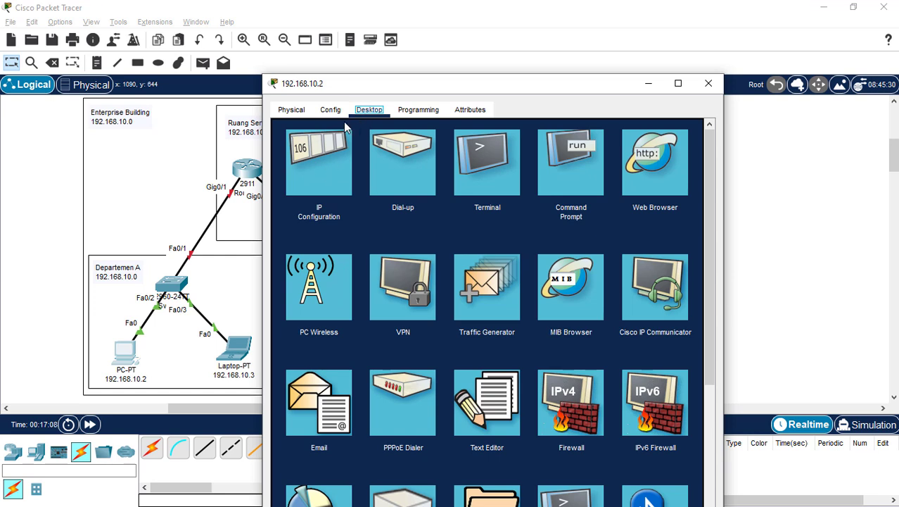
click(314, 175)
drag(400, 90, 389, 147)
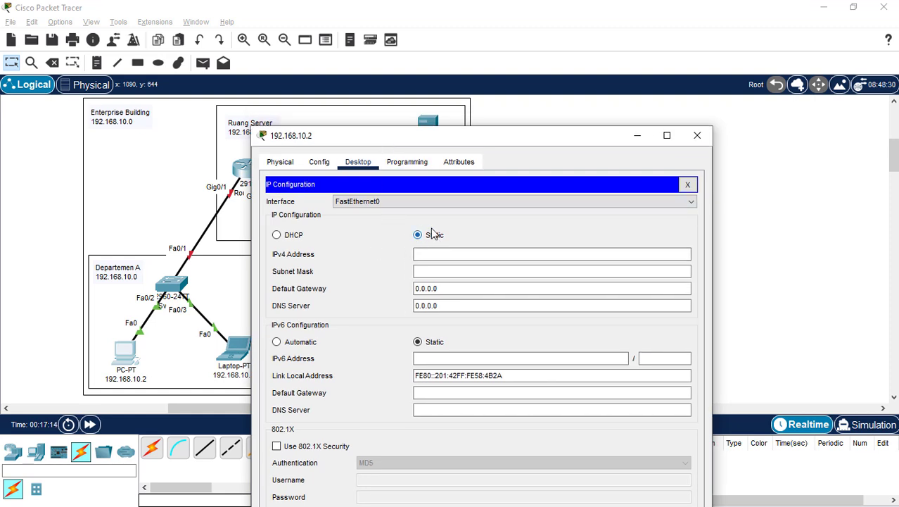
click(435, 253)
drag(415, 141, 294, 203)
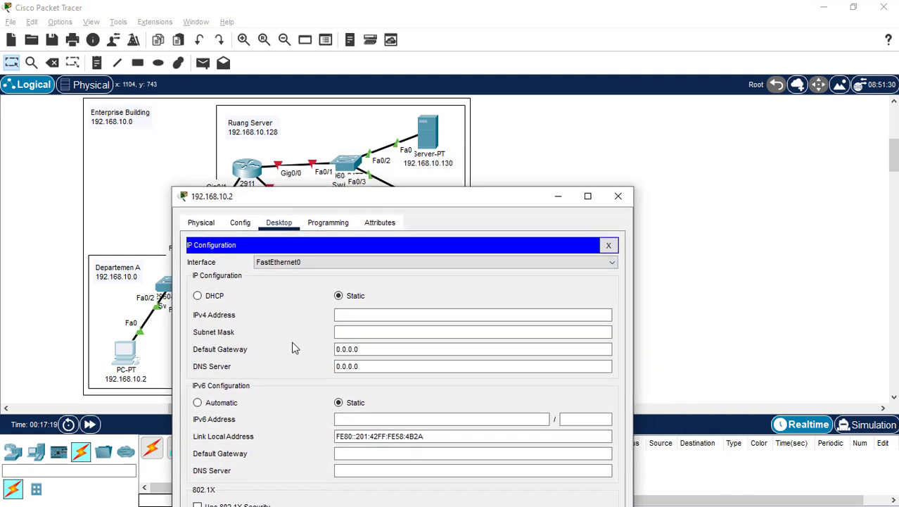
click(358, 313)
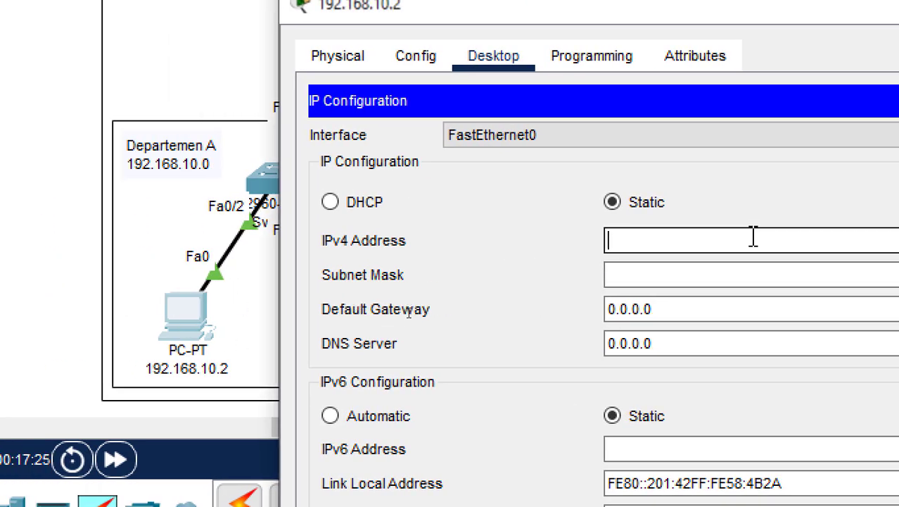
text(192.1)
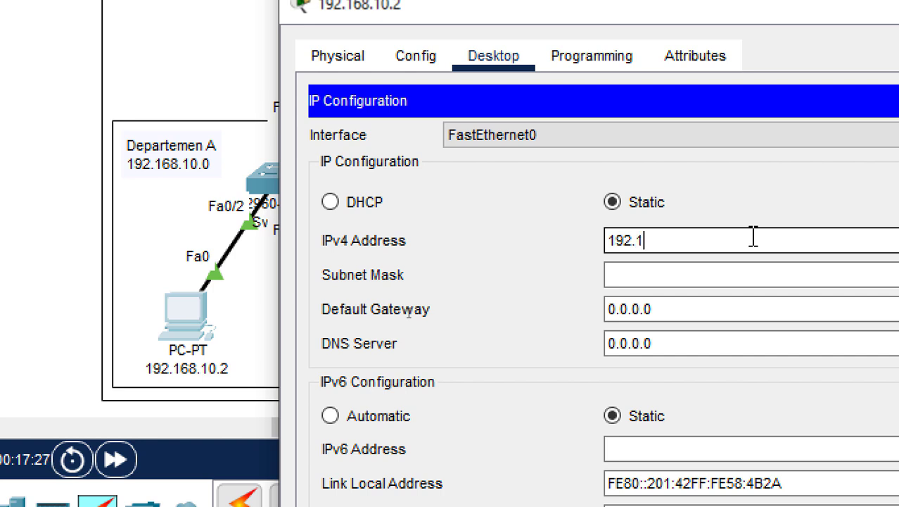
text(68.10.2)
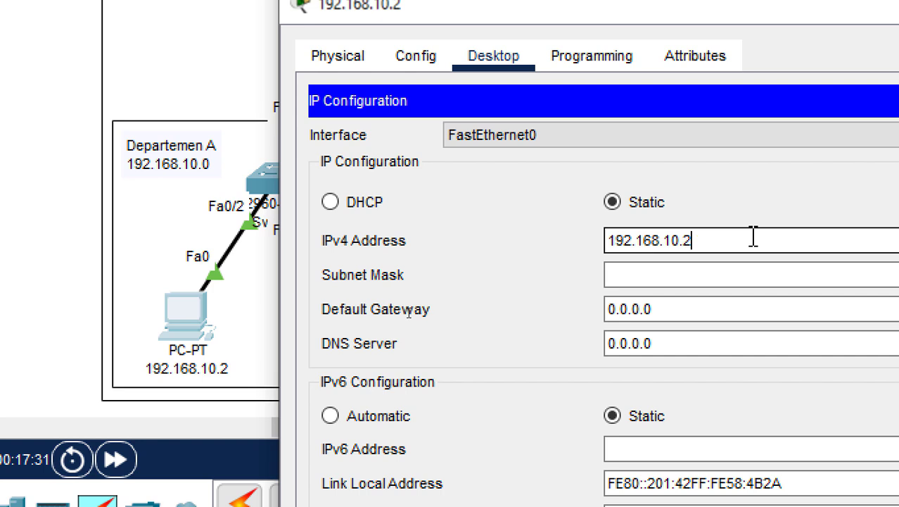
Step: Set the Departemen A PC's subnet mask to 255.255.255.192 and default gateway to 192.168.10.1, then close its window
click(747, 280)
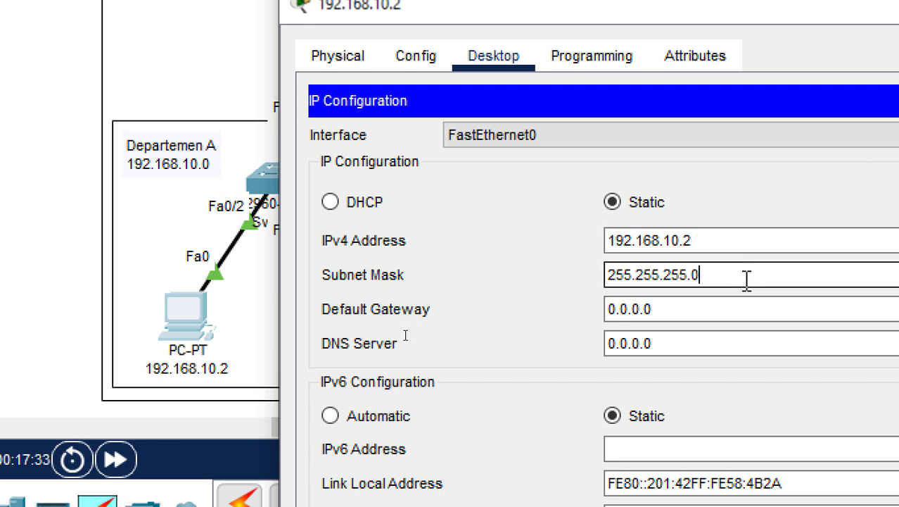
drag(692, 276, 707, 277)
text(192)
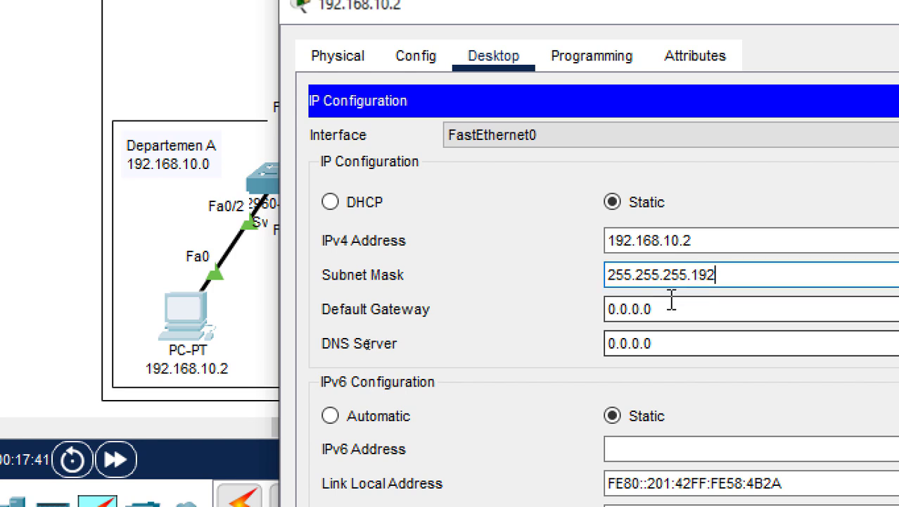
key(Tab)
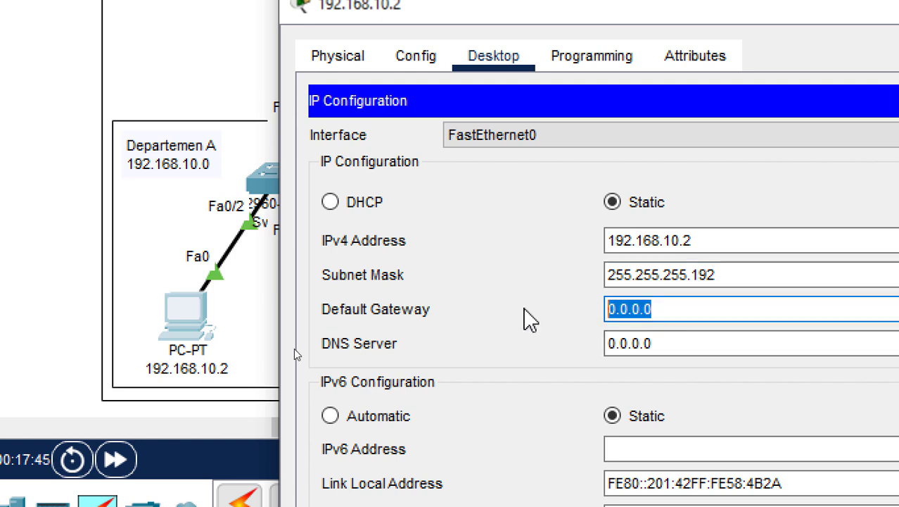
text(192.168.10.66)
key(BackSpace)
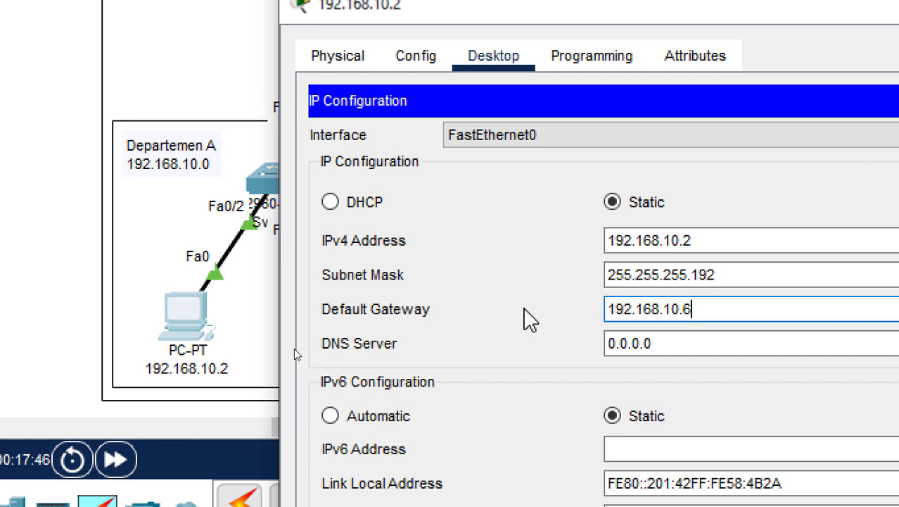
key(BackSpace)
text(1)
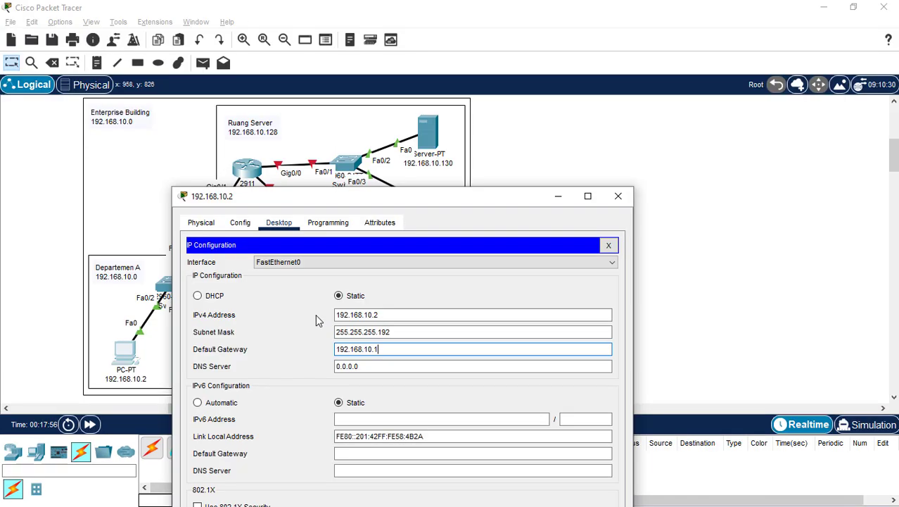
click(628, 199)
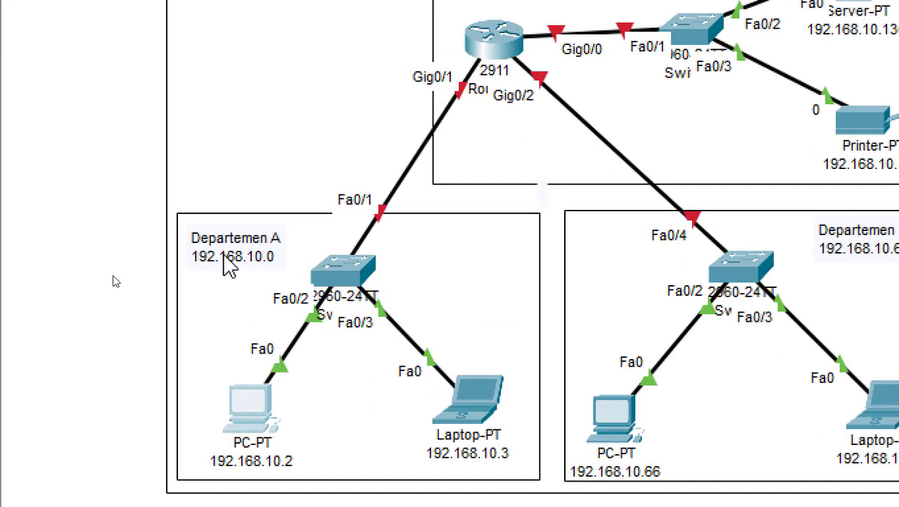
Step: Extend the Departemen A note with the prefix /26 and a new line containing the subnet mask 255.255.255.192
click(131, 276)
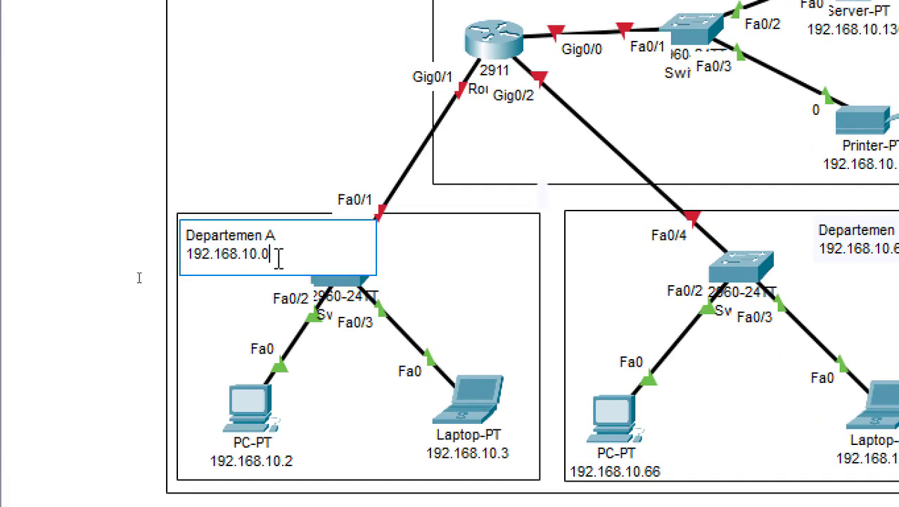
text(/26)
key(Return)
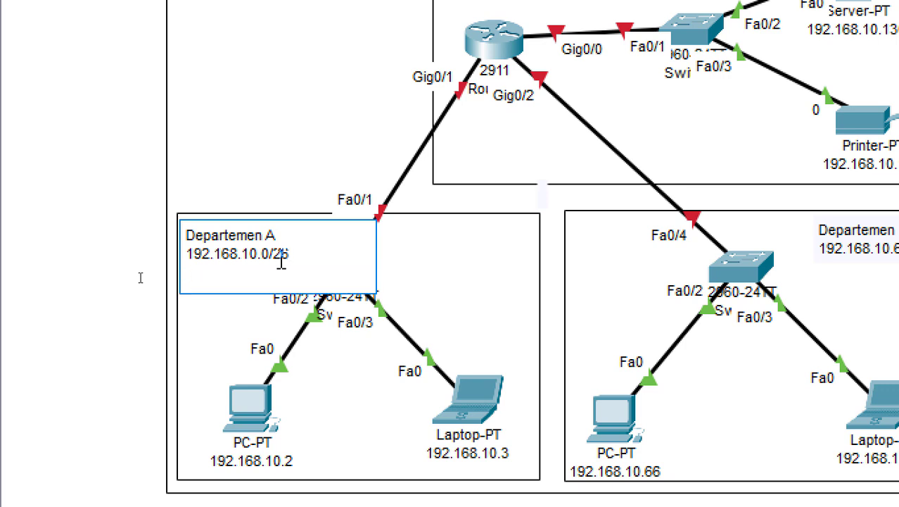
text(255.255)
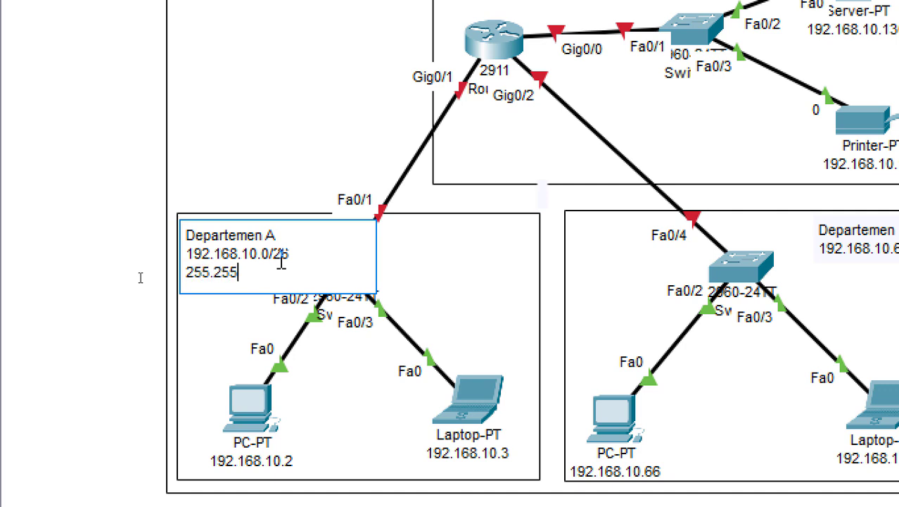
text(.255.)
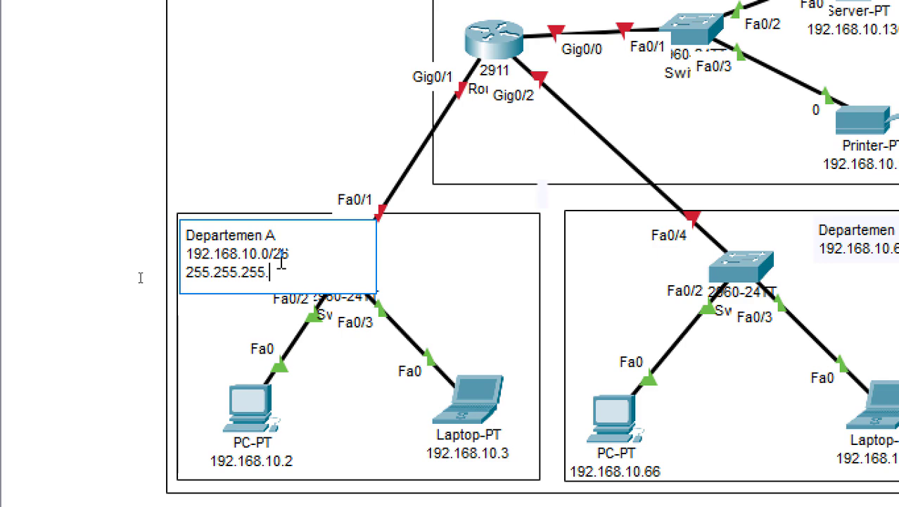
text(192)
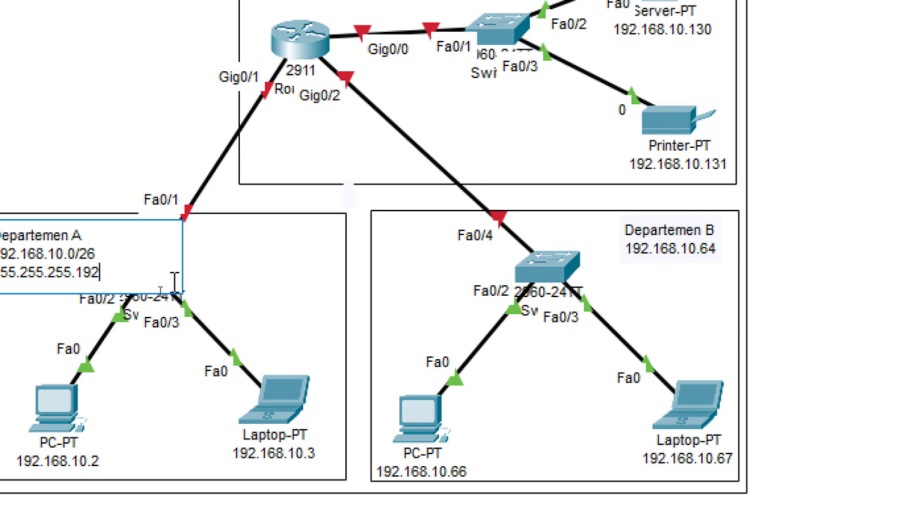
Step: Copy the mask line from the Departemen A note and add /26 and 255.255.255.192 to the Departemen B note
drag(119, 271, 0, 275)
key(ctrl+c)
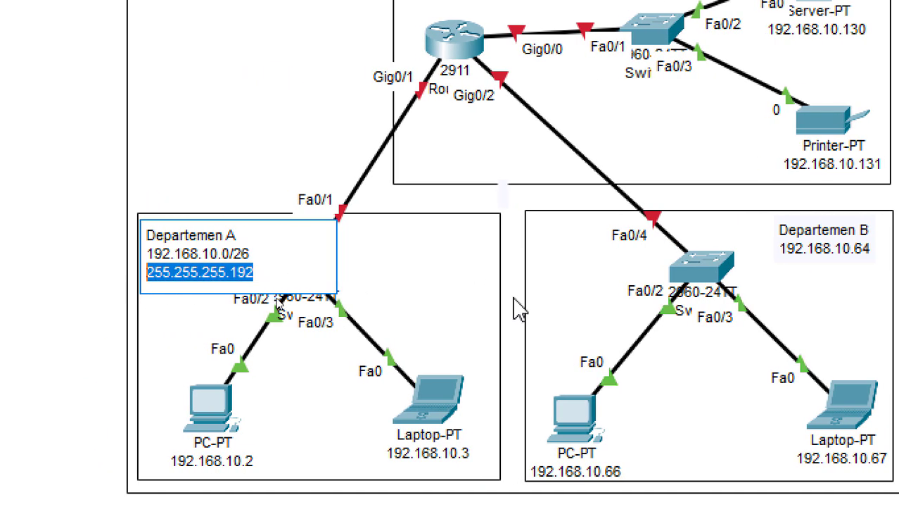
click(831, 244)
click(719, 255)
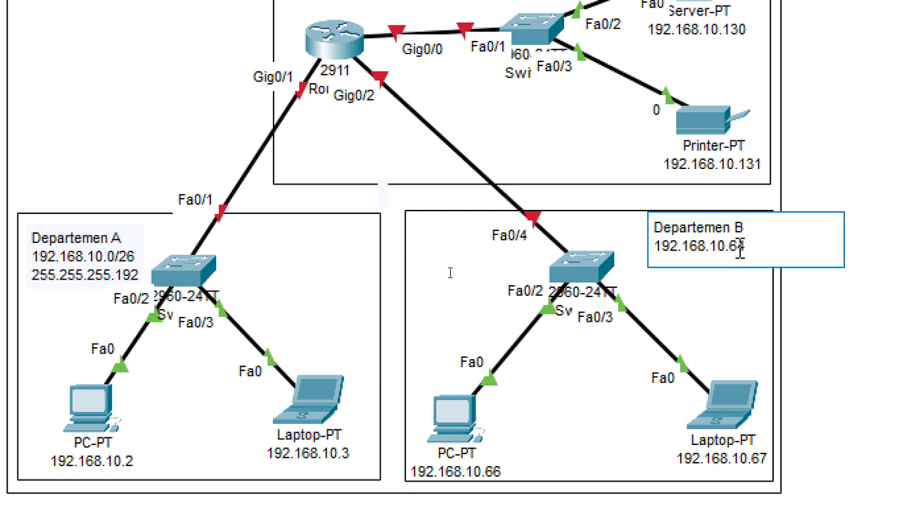
text(/26)
key(Return)
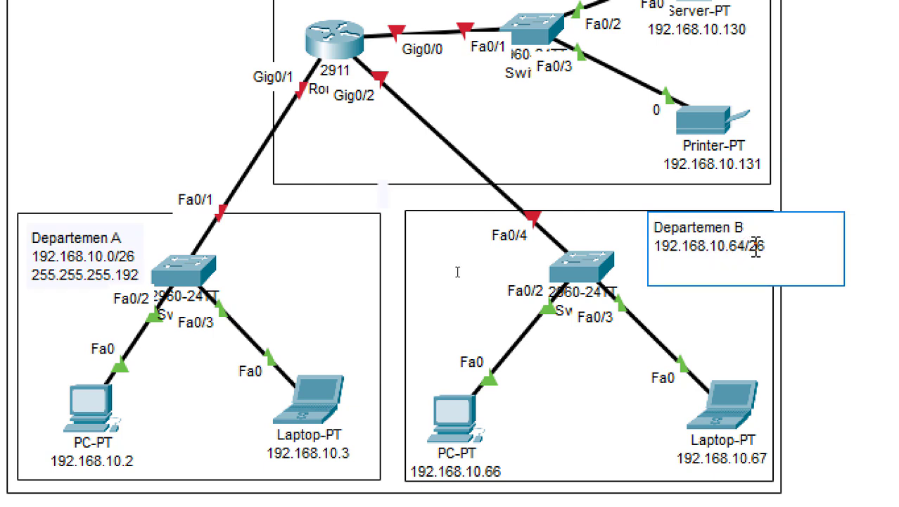
text(255.255.255.192)
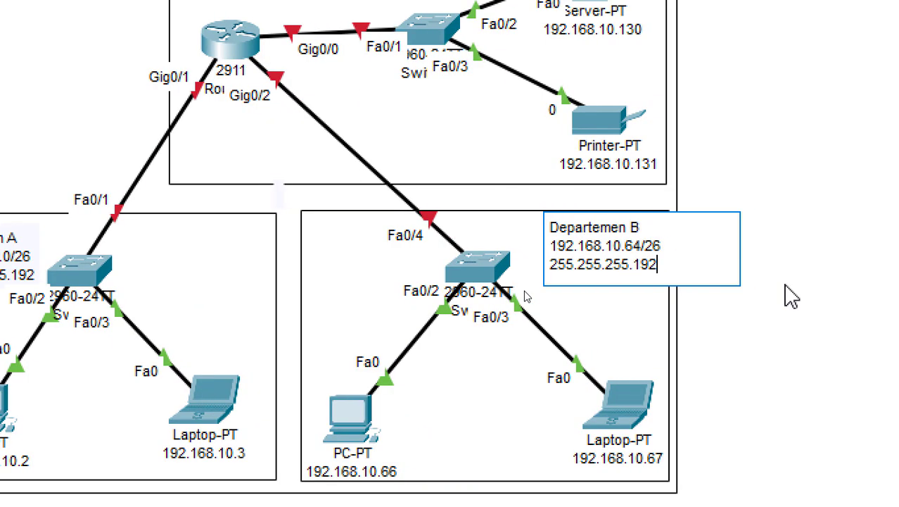
Step: Add /26 and the copied mask line 255.255.255.192 to the Ruang Server note
click(285, 144)
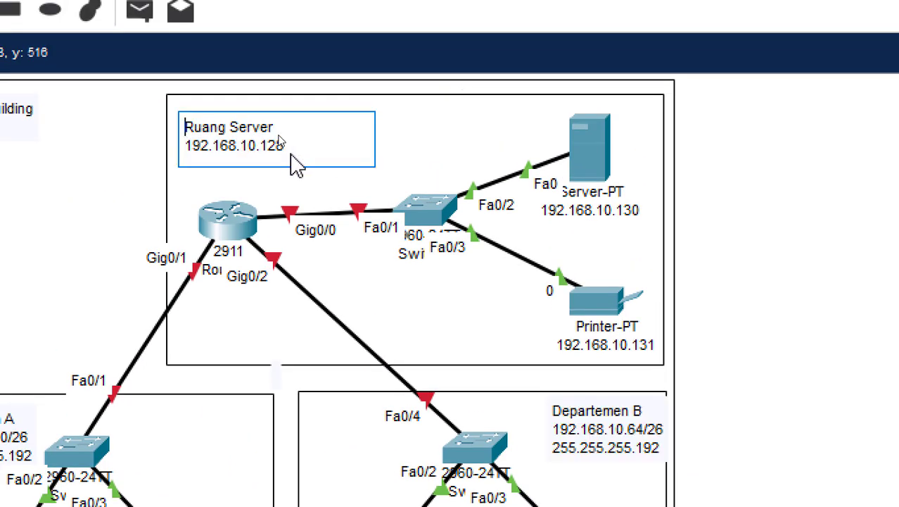
text(/)
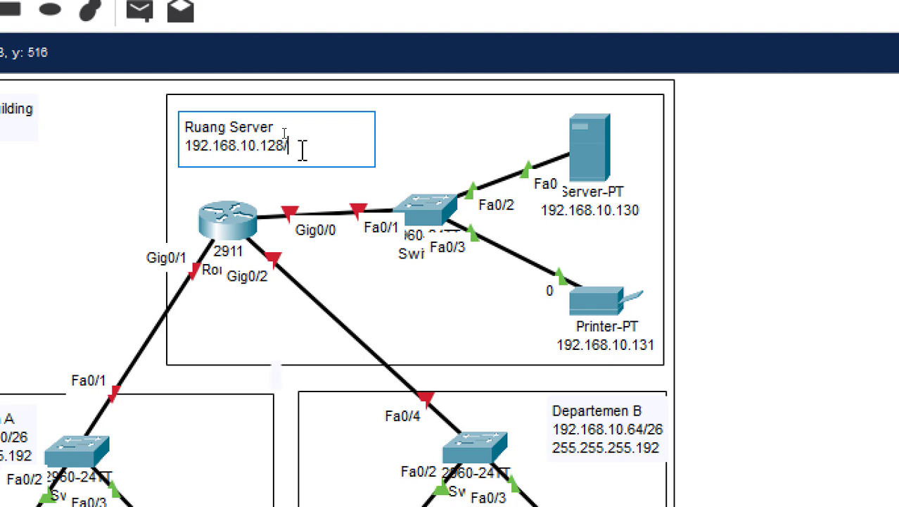
text(26)
key(Return)
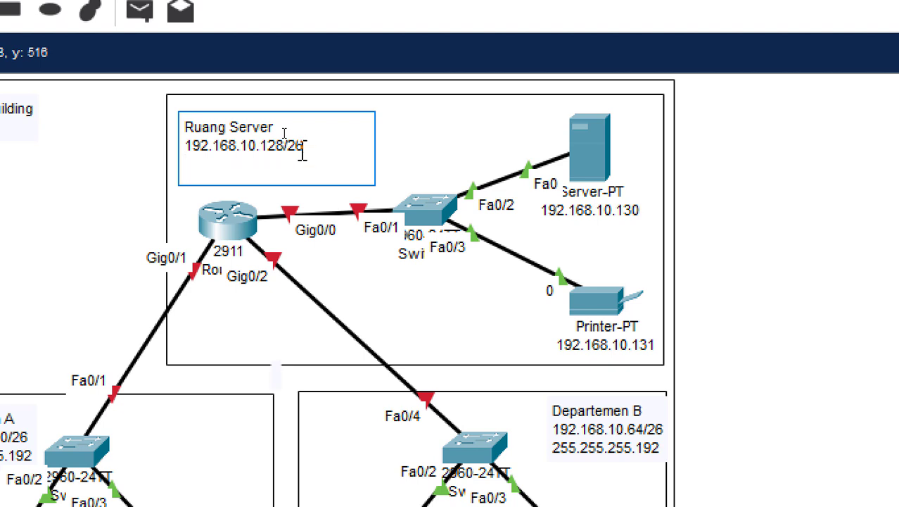
key(ctrl+v)
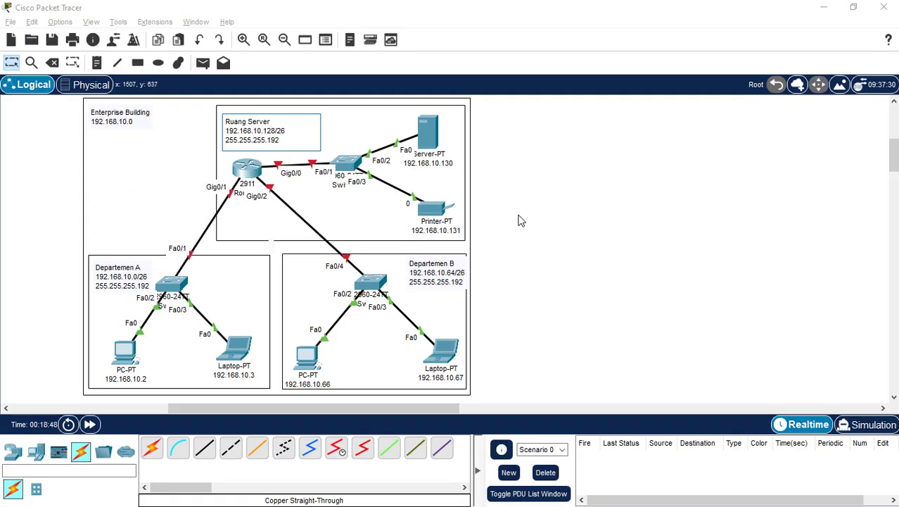
click(626, 312)
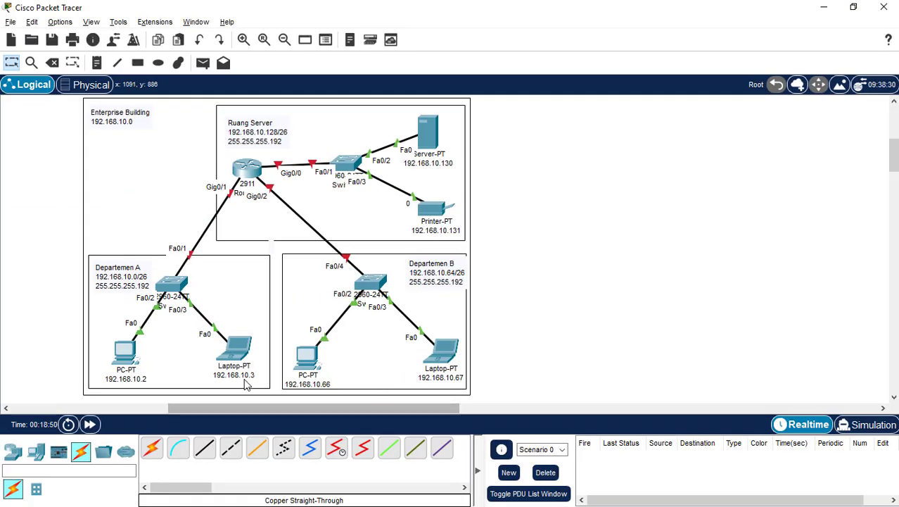
Step: Open the IP configuration of the laptop in Departemen A and set its static IPv4 address to 192.168.10.3
mouse_move(232, 378)
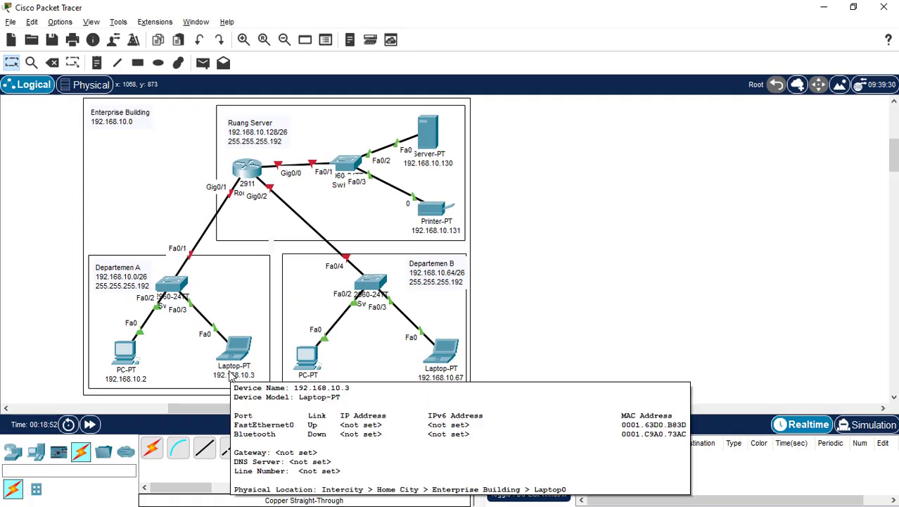
click(234, 348)
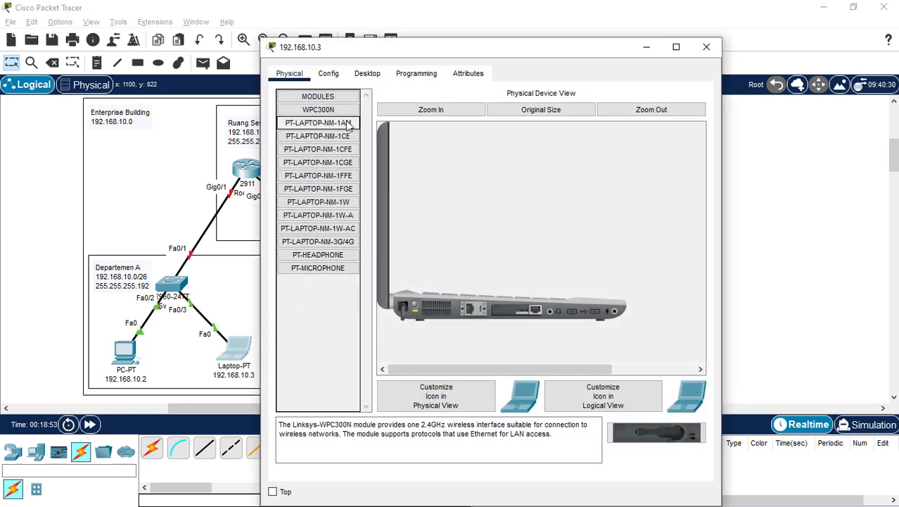
click(366, 74)
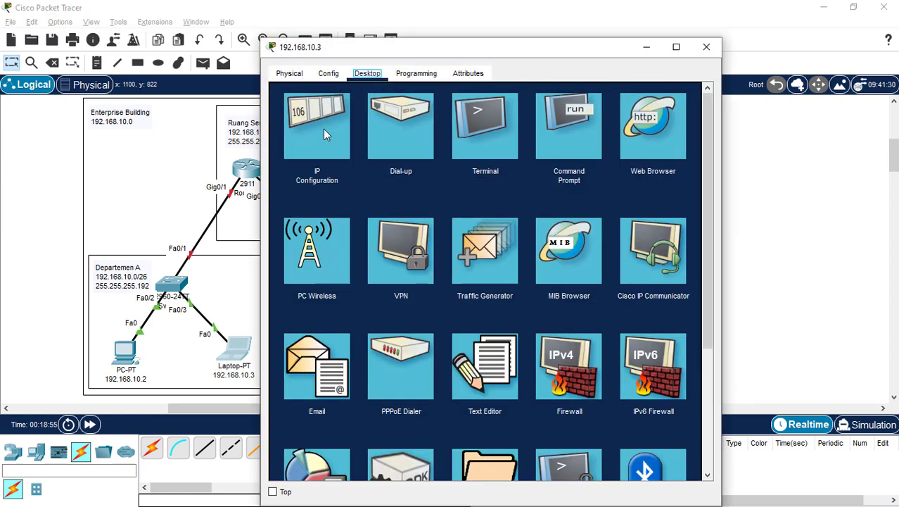
click(323, 129)
drag(373, 49, 373, 257)
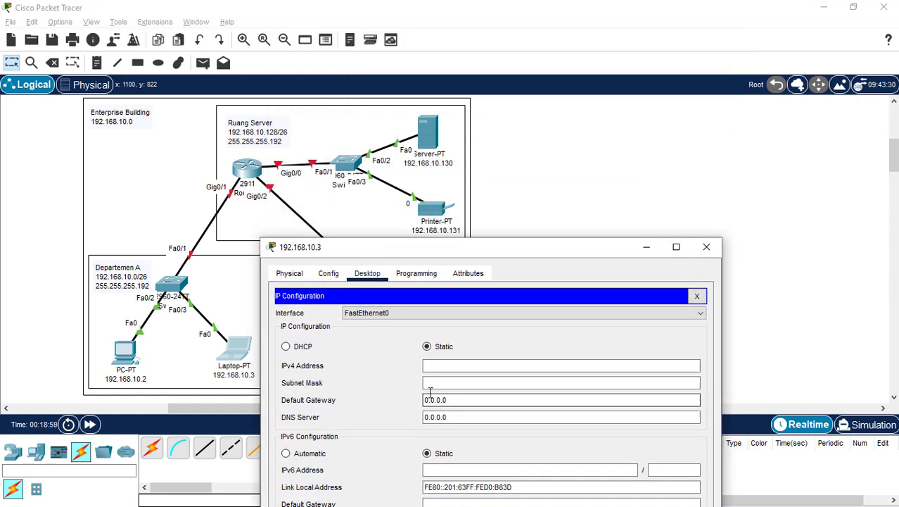
click(431, 366)
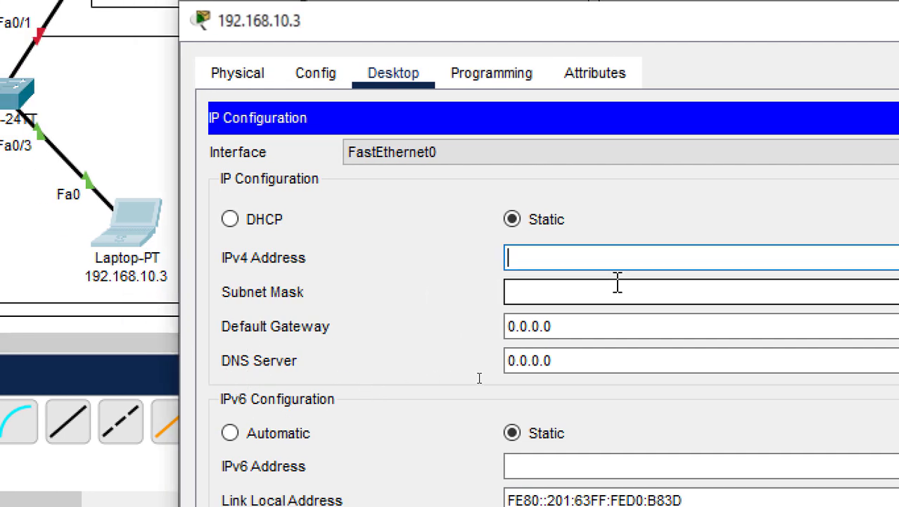
text(192.168.)
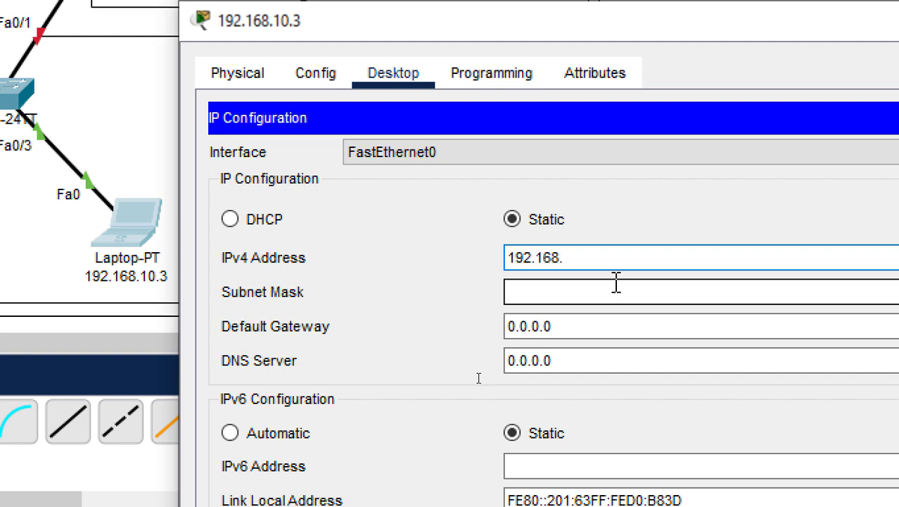
text(10.3)
Step: Set the subnet mask of the Departemen A laptop to 255.255.255.192
click(617, 283)
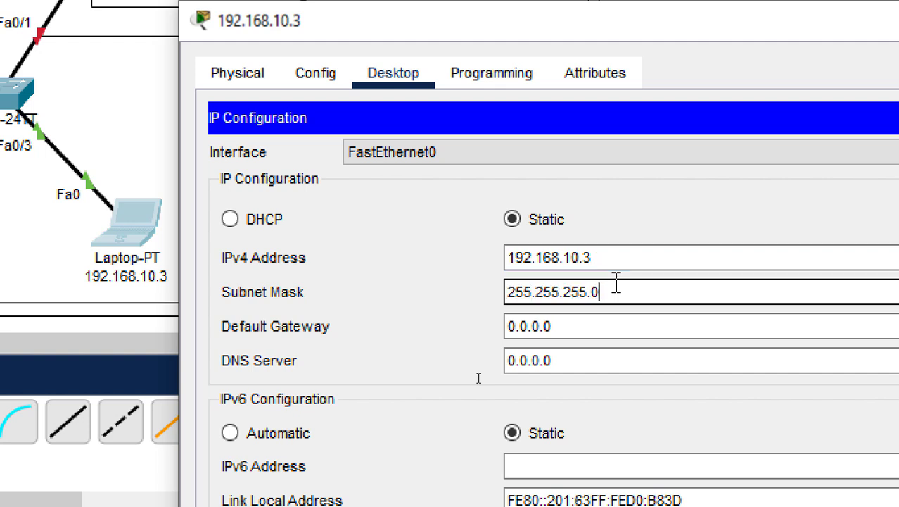
key(shift+Left)
text(192)
Step: Set the laptop's IPv4 default gateway to 192.168.10.1 and close its configuration window
click(581, 323)
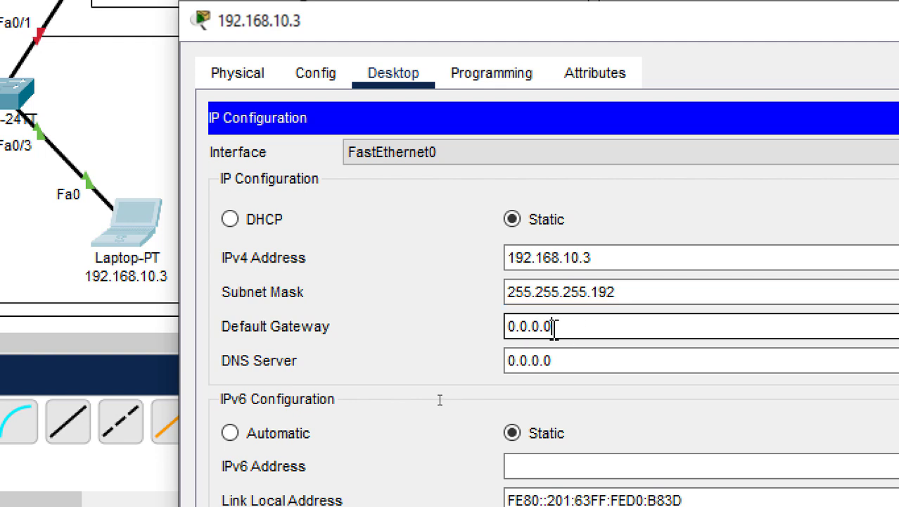
drag(553, 323, 476, 323)
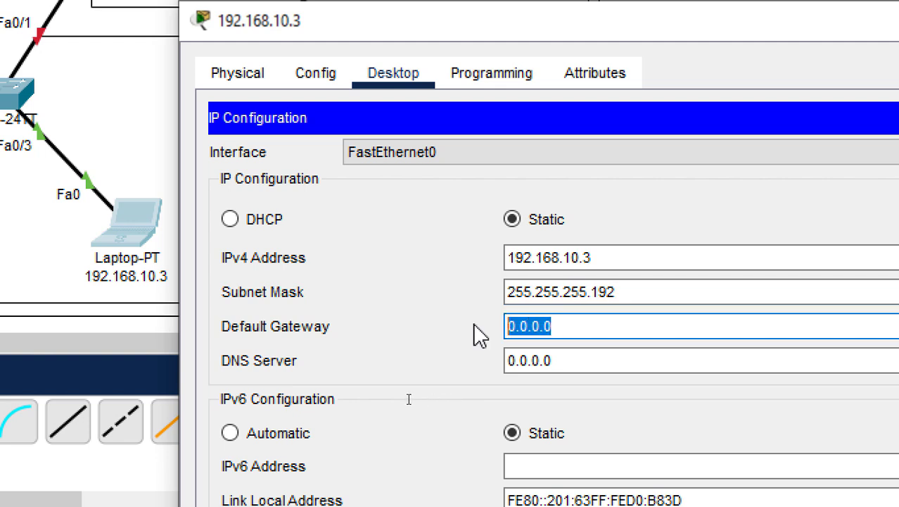
text(19)
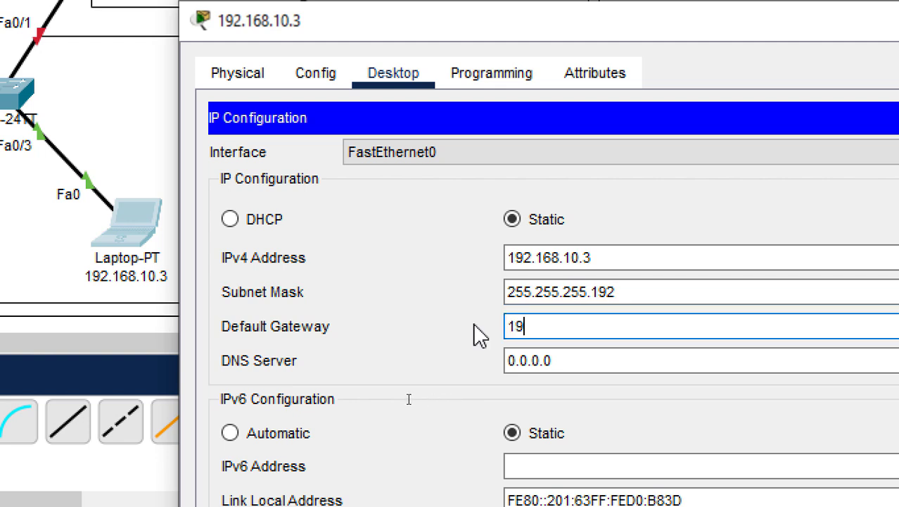
text(2.168.10)
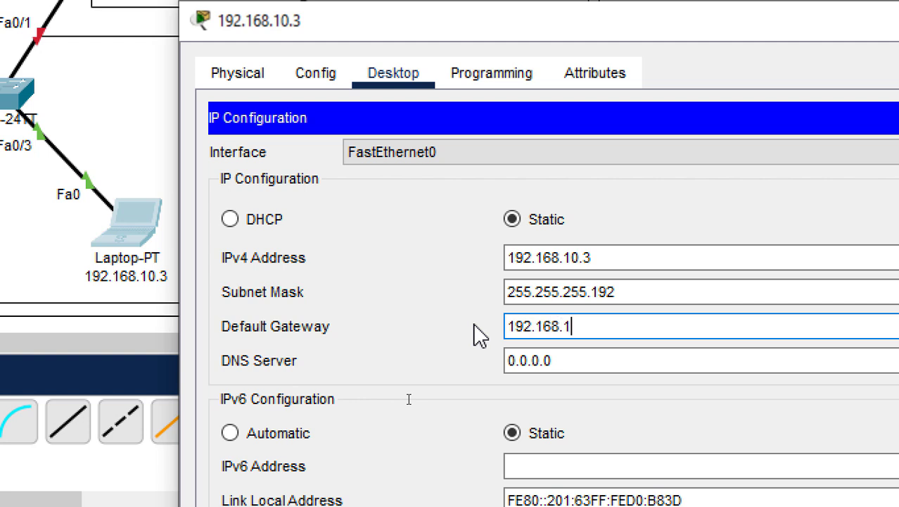
text(.1)
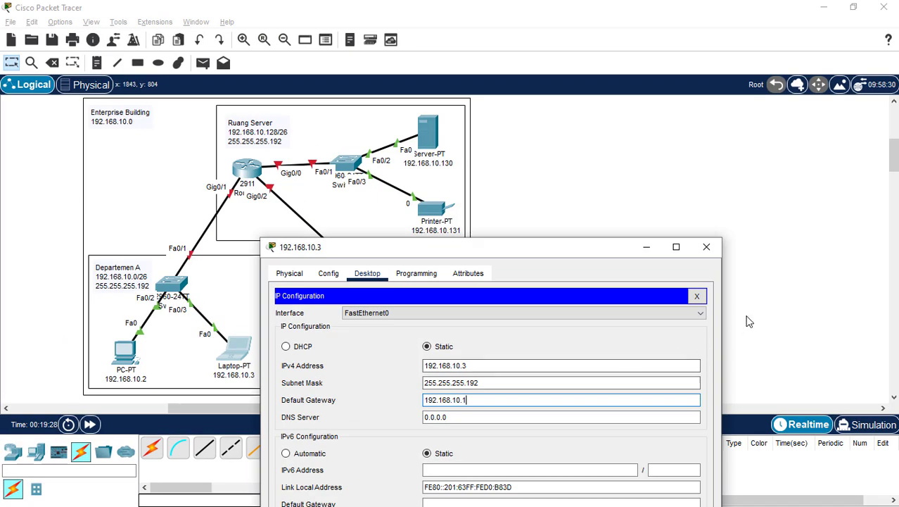
click(714, 246)
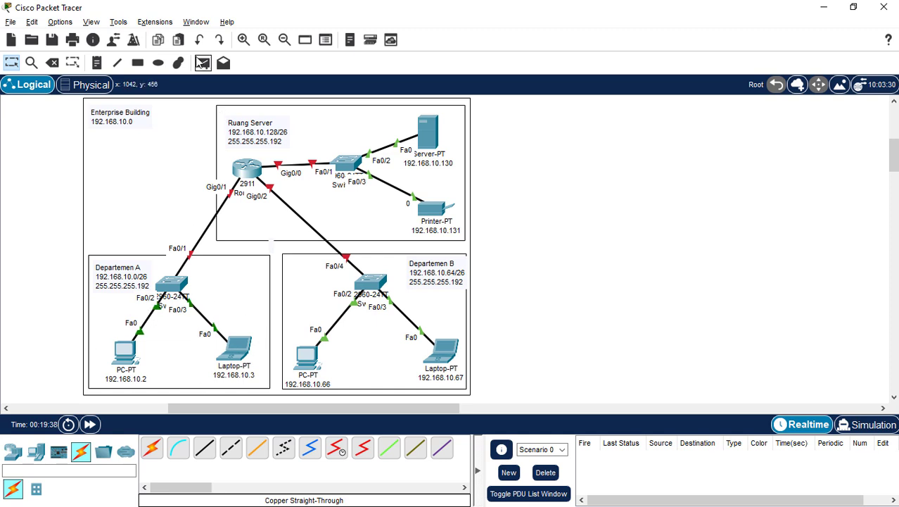
Step: Open the Command Prompt of the PC 192.168.10.2 in Departemen A, keeping the topology labels in view
click(203, 63)
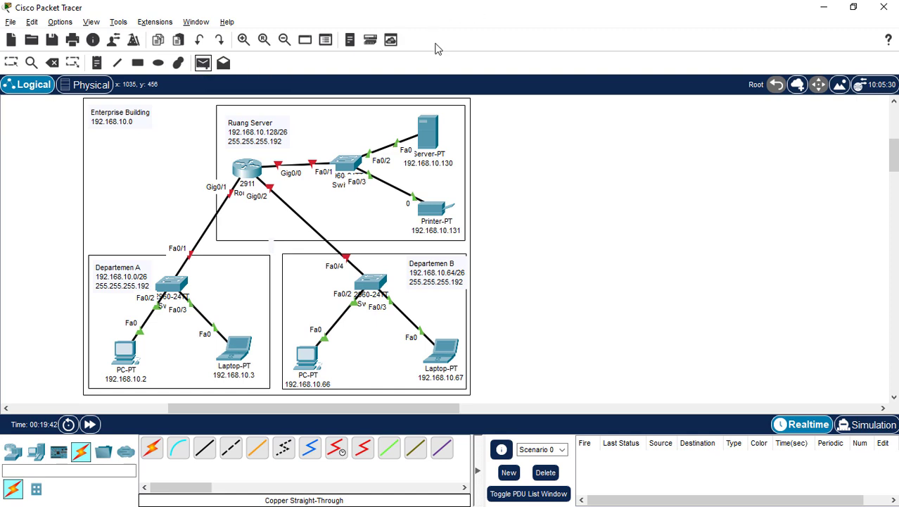
key(Escape)
click(126, 356)
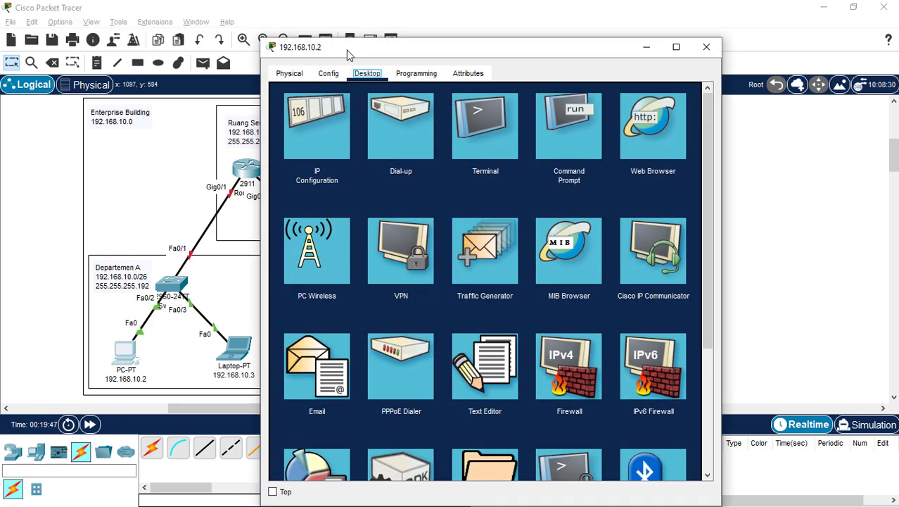
drag(346, 49, 359, 252)
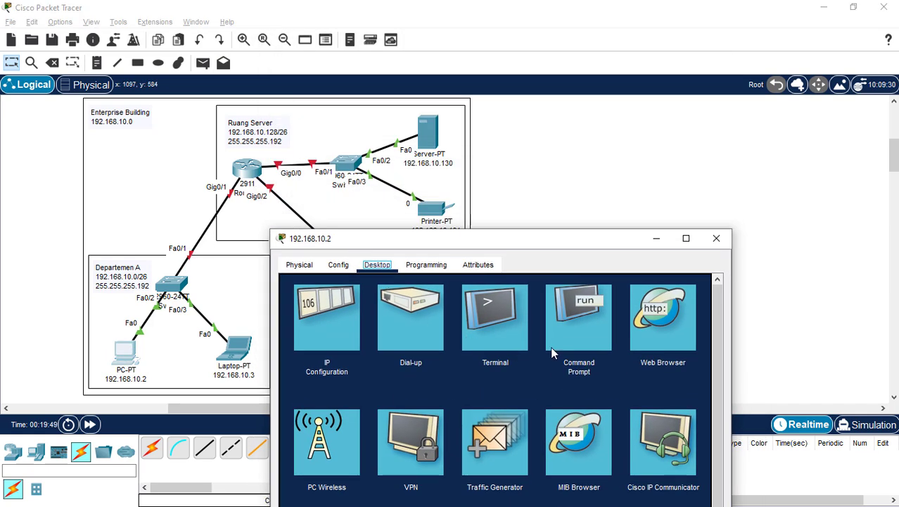
click(573, 315)
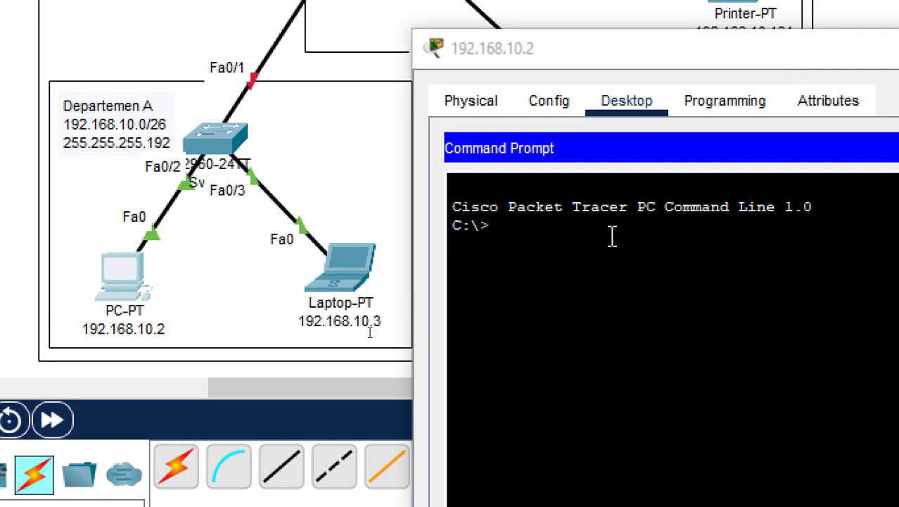
Step: Test connectivity from the PC to the Departemen A laptop with ping 192.168.10.3, and close the PC's window
click(612, 236)
text(ping)
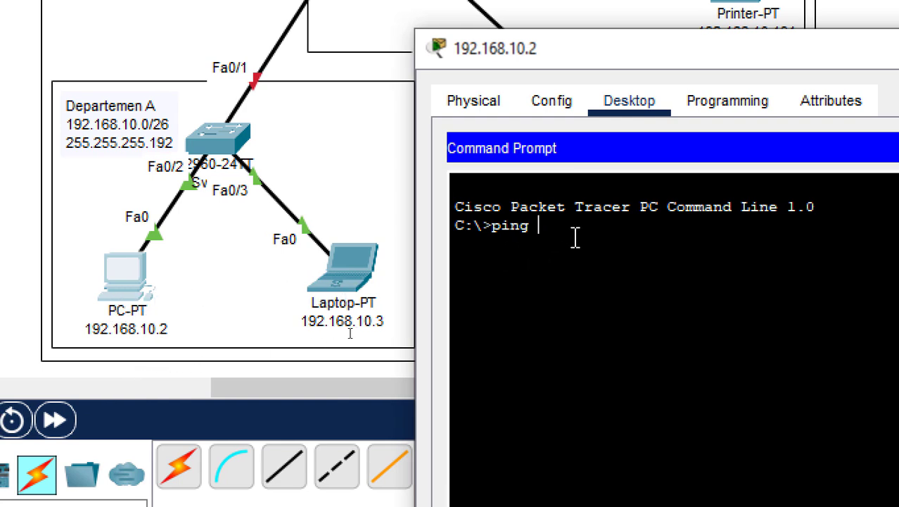
text(192)
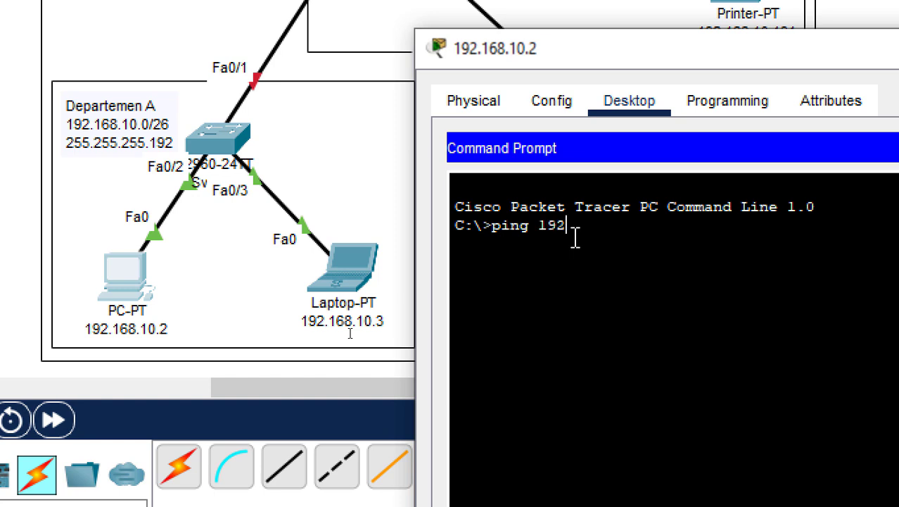
text(.1)
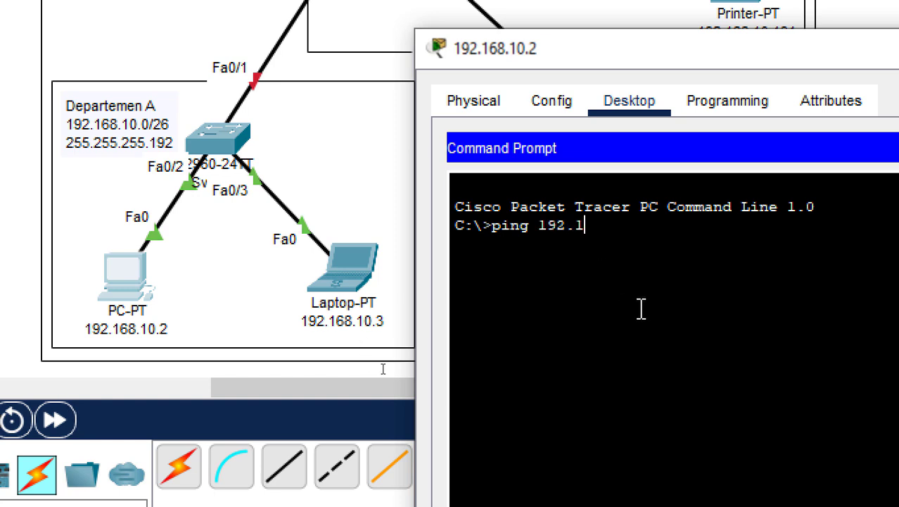
text(68.10.3)
key(Return)
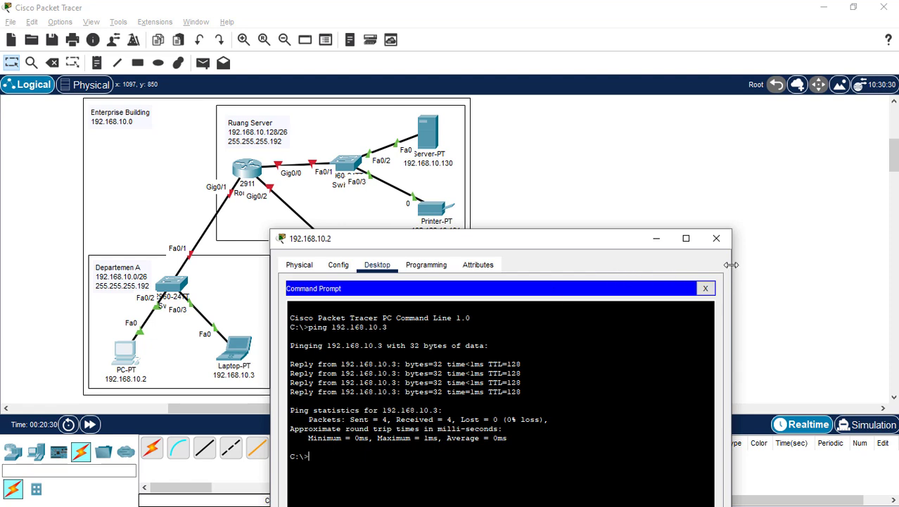
click(718, 238)
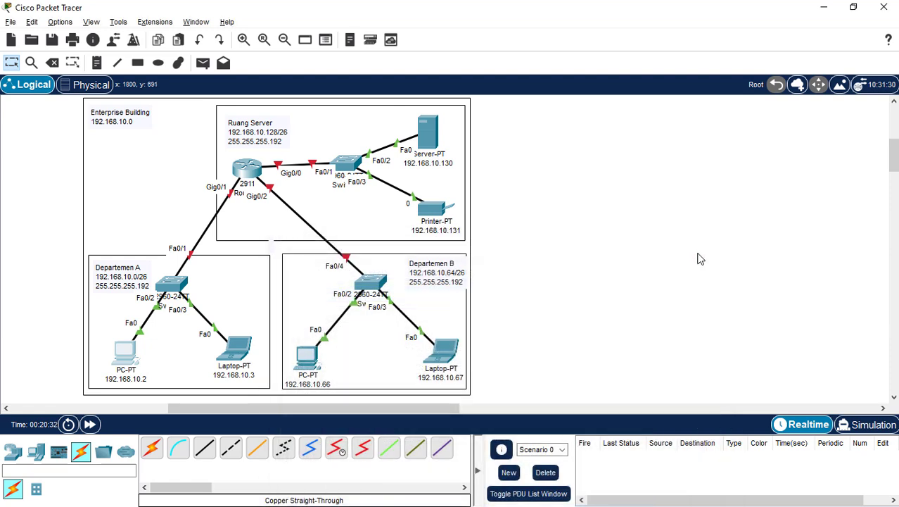
Step: Open the FastEthernet0 interface settings of the PC labelled 192.168.10.66 in Departemen B
click(314, 361)
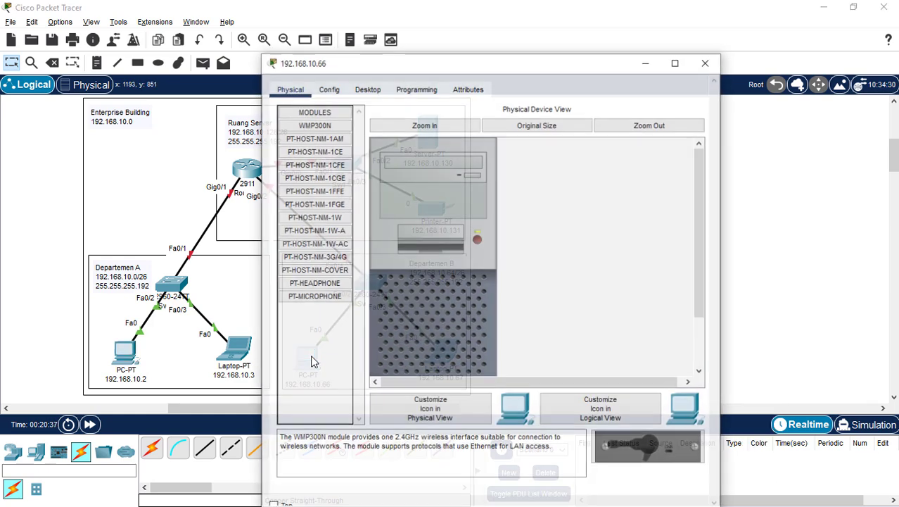
drag(364, 67, 547, 214)
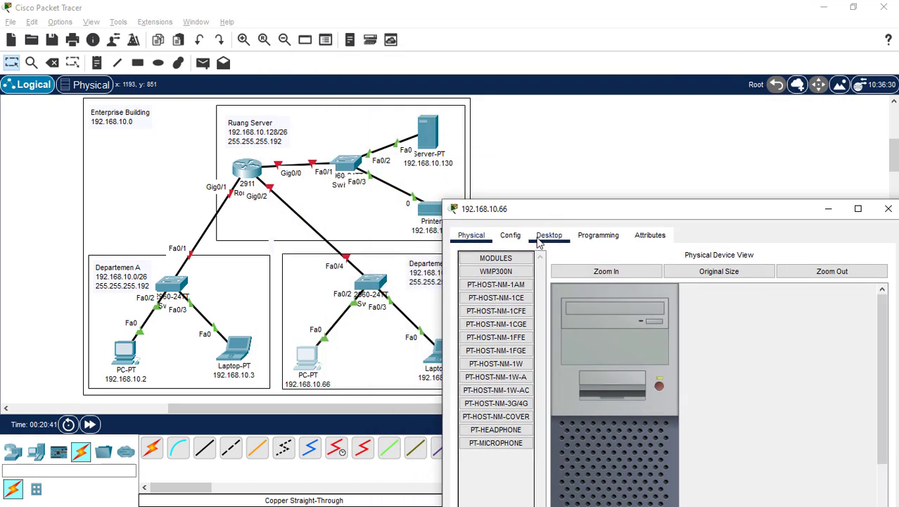
click(539, 241)
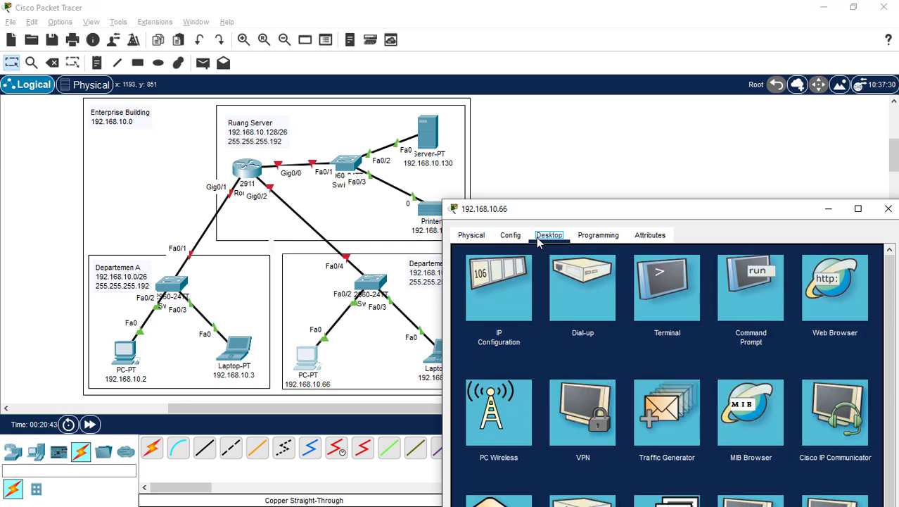
click(511, 235)
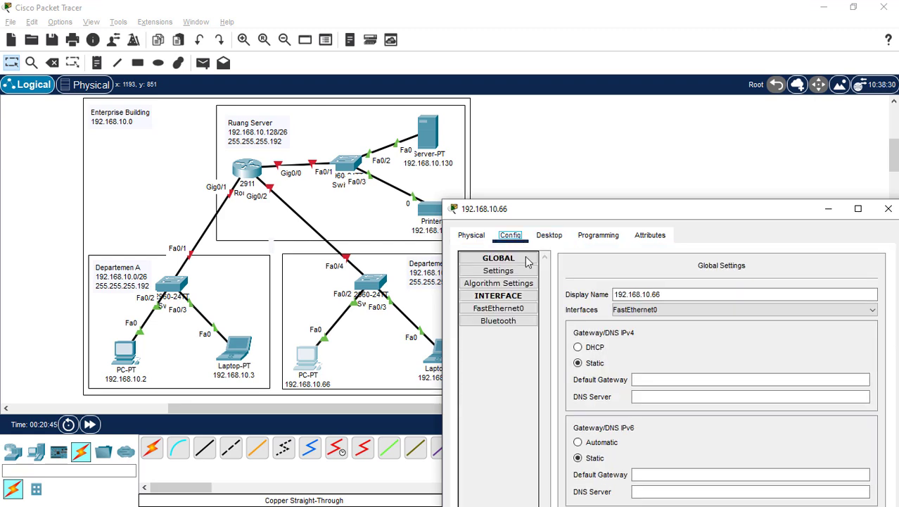
click(496, 311)
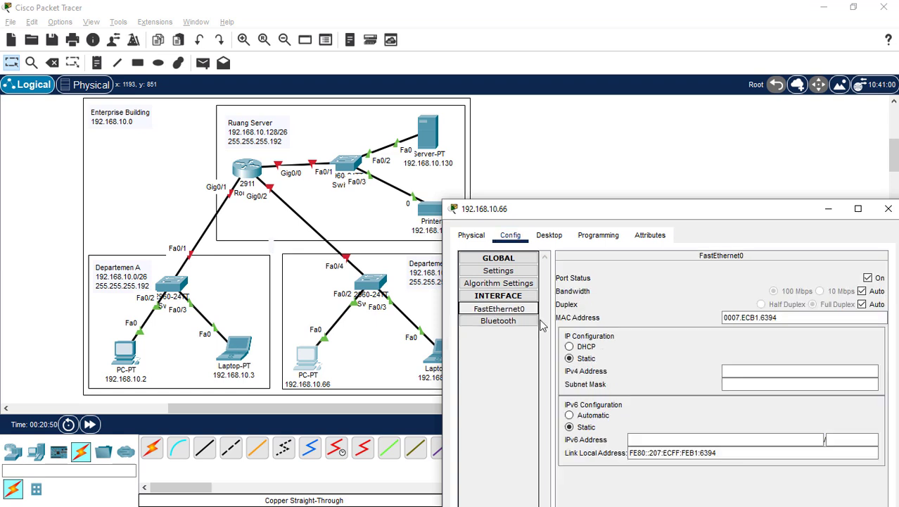
Step: Set the static IPv4 address of the PC's FastEthernet0 to 192.168.10.66 and open its subnet mask for editing
click(732, 381)
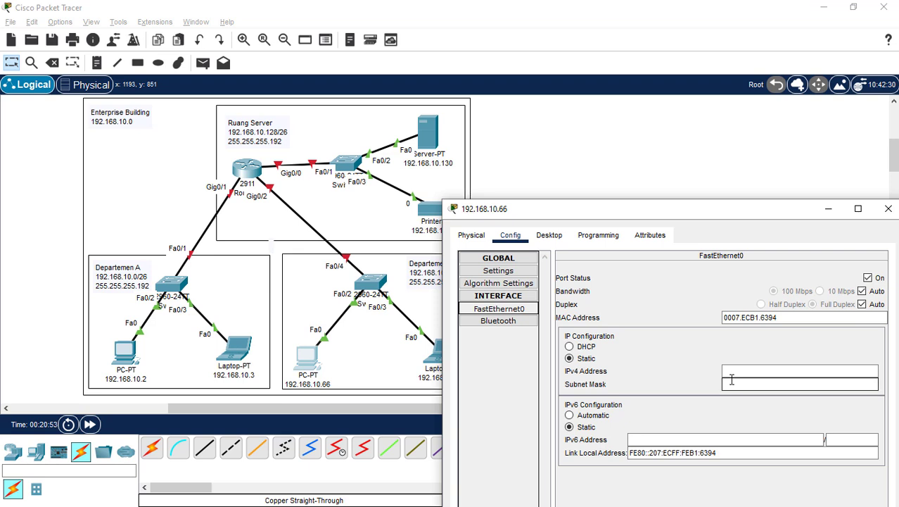
click(734, 371)
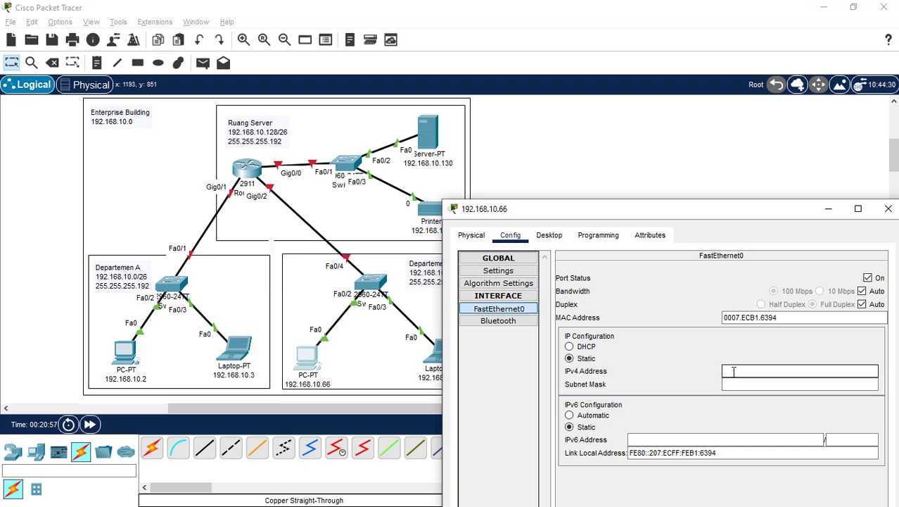
text(192.168.10.66)
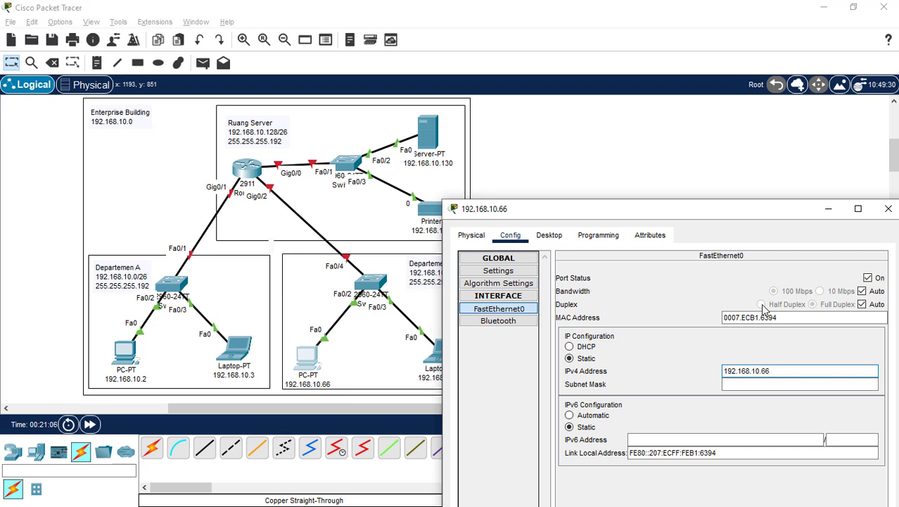
click(774, 384)
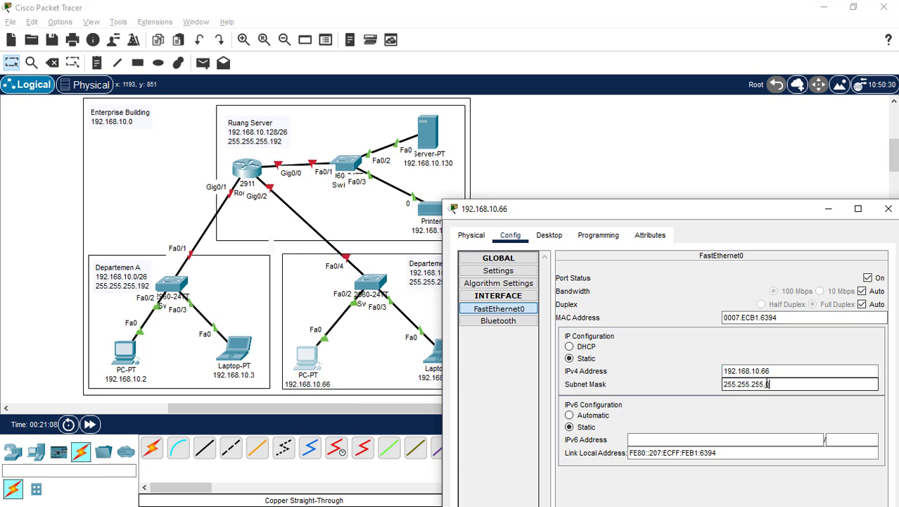
Step: Set the subnet mask of the Departemen B PC's FastEthernet0 interface to 255.255.255.192
key(BackSpace)
text(192)
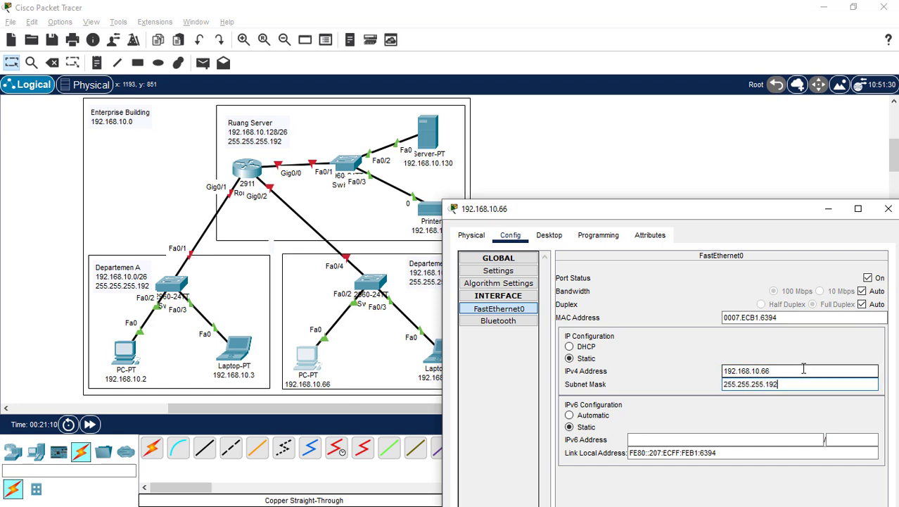
click(679, 361)
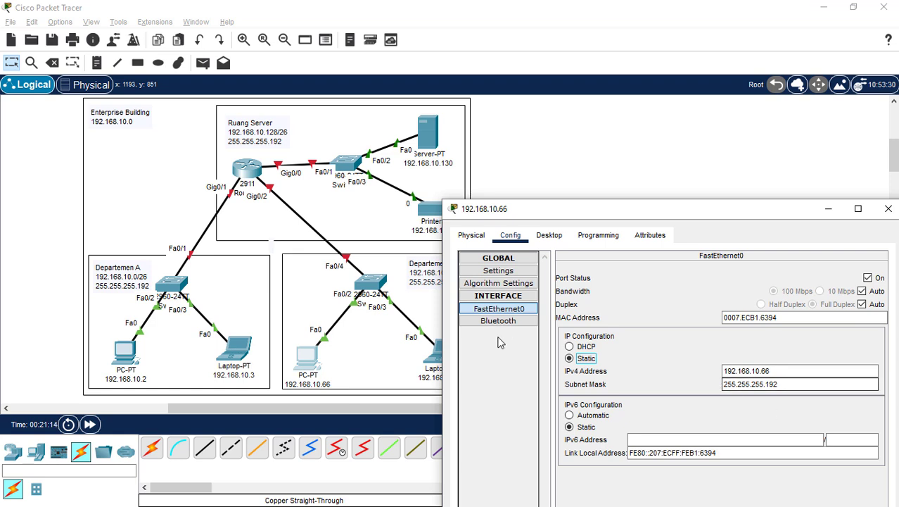
Step: Set the Departemen B PC's IPv4 default gateway to 192.168.10.65 in its global settings
click(499, 271)
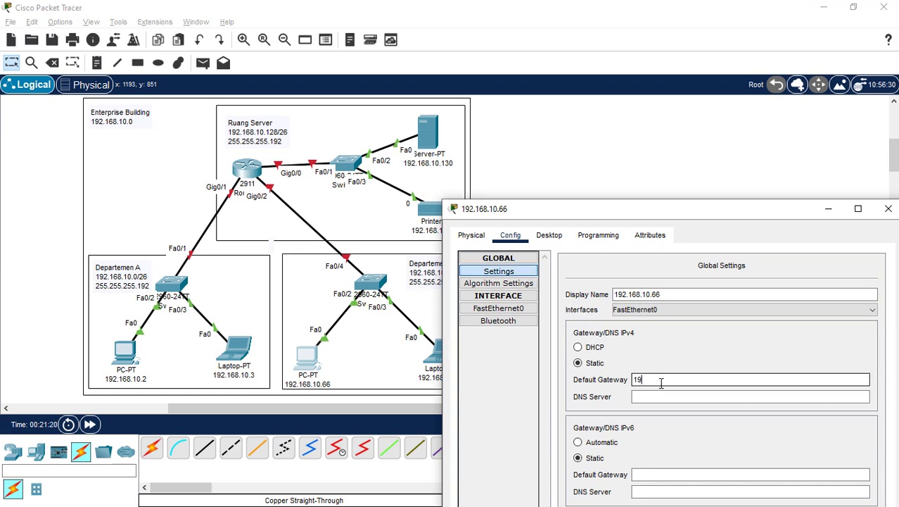
text(192.168.10)
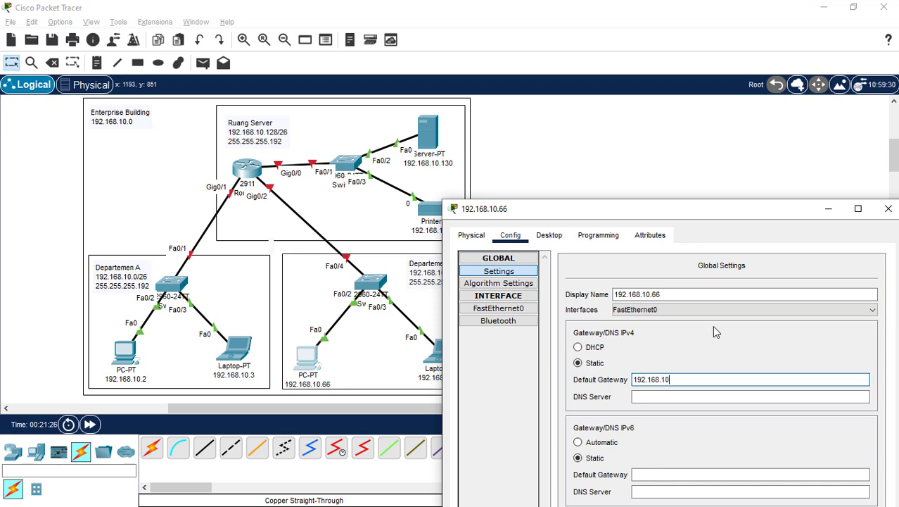
text(.1)
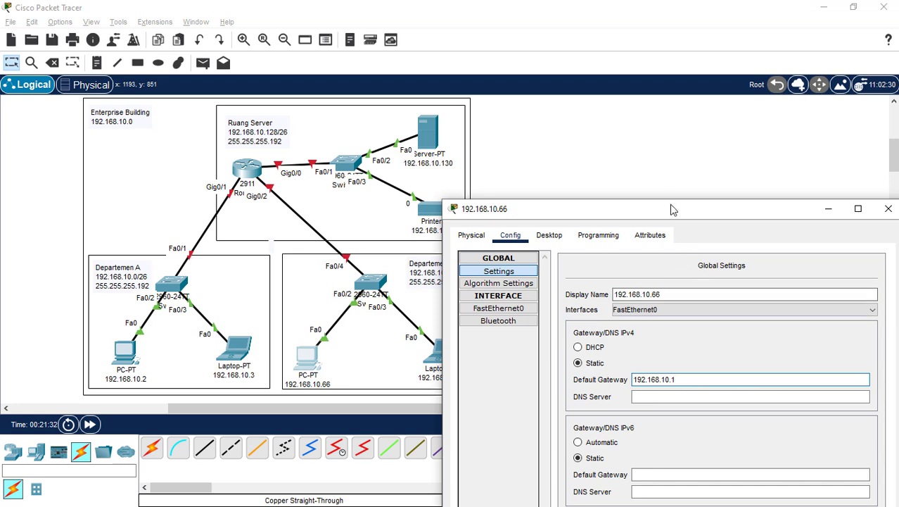
drag(672, 209, 705, 211)
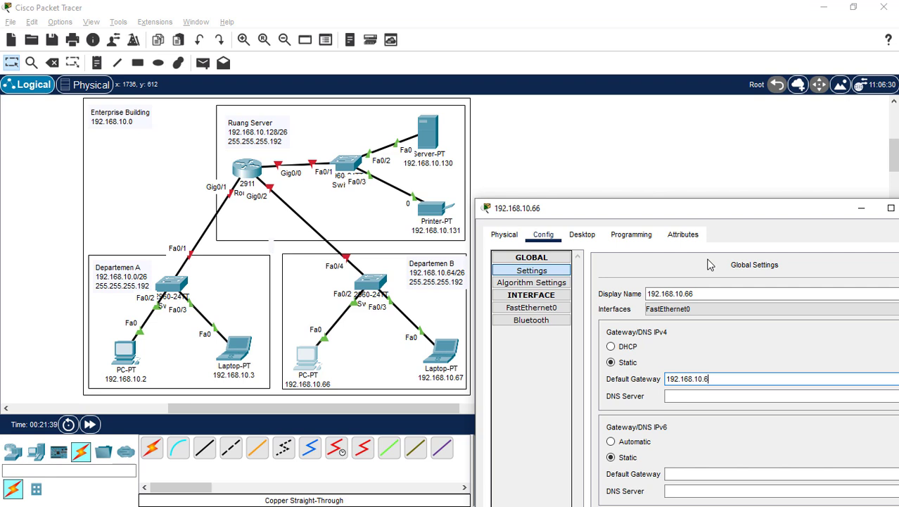
text(5)
drag(704, 213, 636, 211)
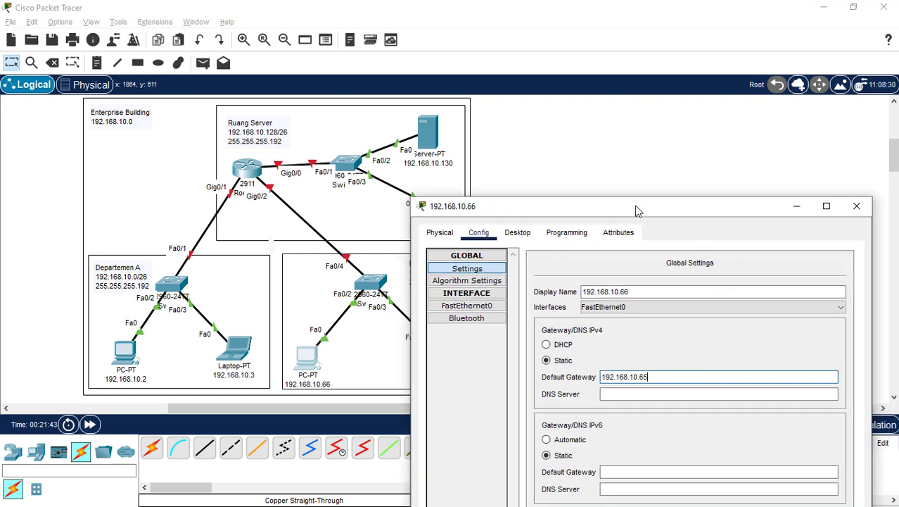
Step: Review the Departemen B PC's IP address, subnet mask and gateway in its IP Configuration, and close the device window
click(516, 236)
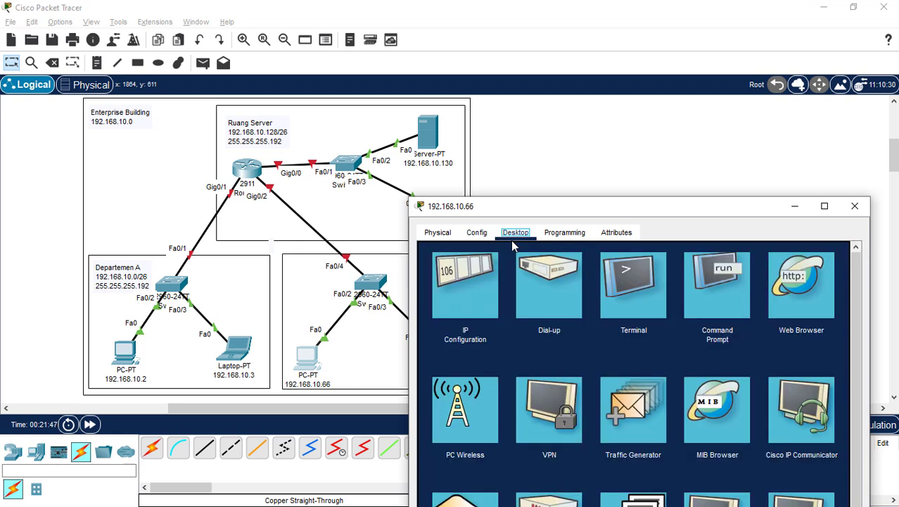
click(470, 296)
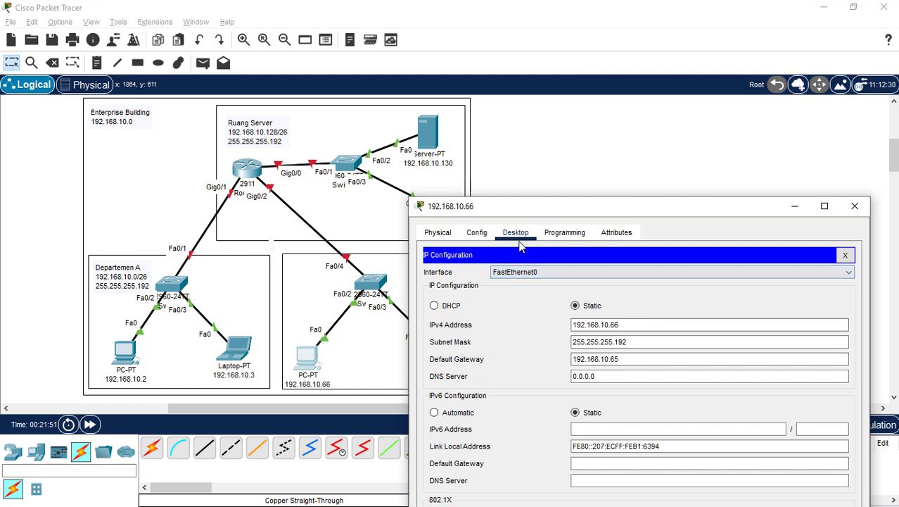
click(478, 233)
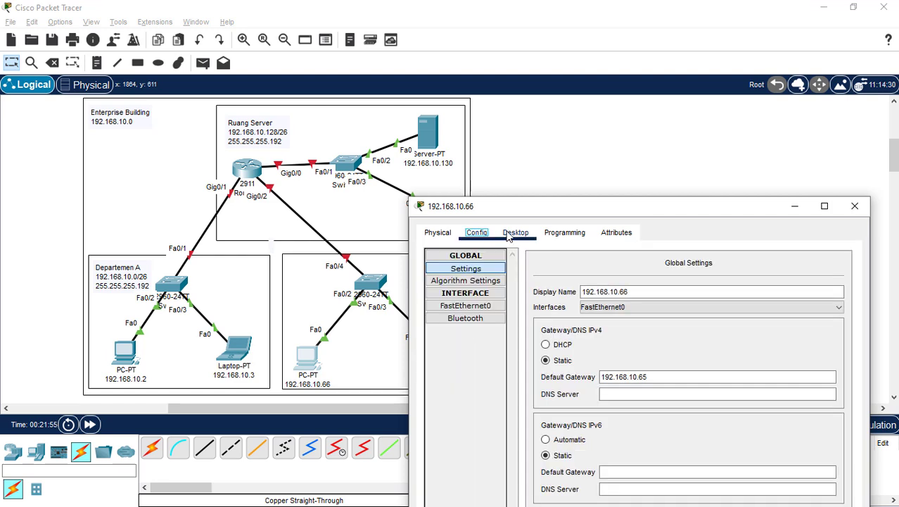
click(516, 233)
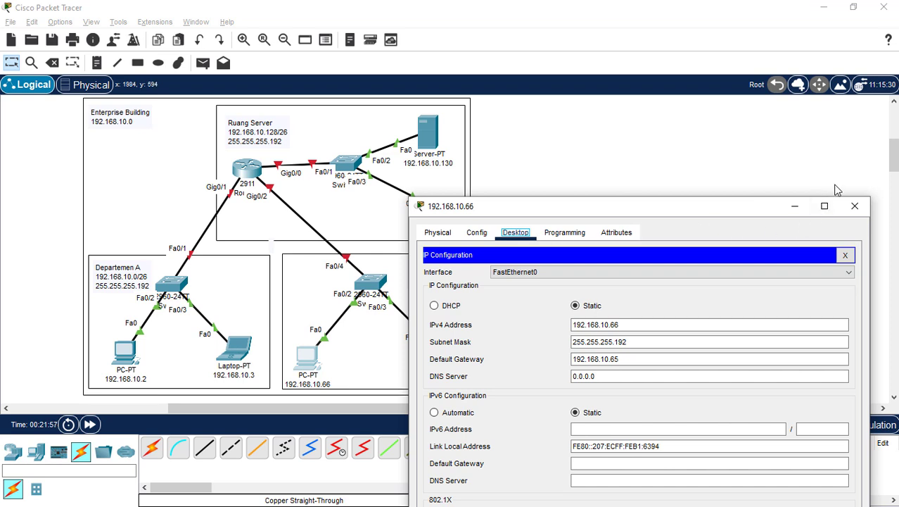
click(866, 212)
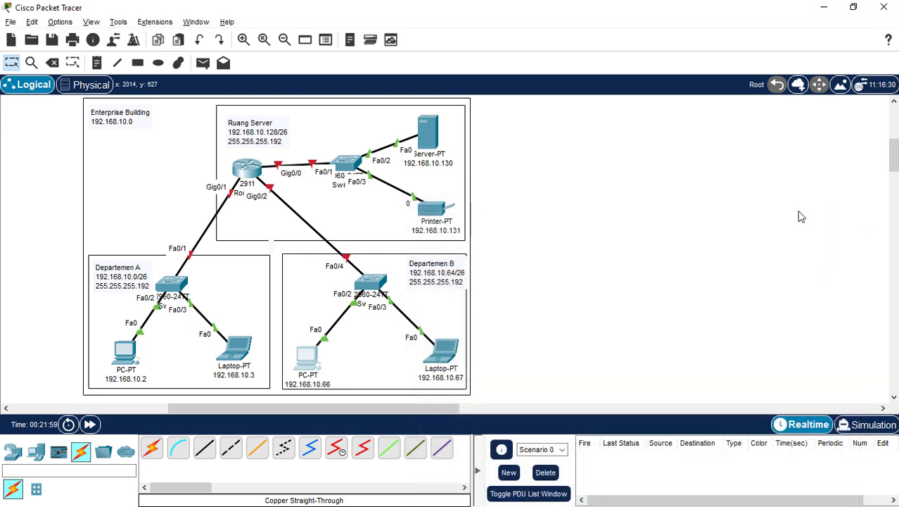
Step: Give the Departemen B laptop the static IPv4 address 192.168.10.67 with subnet mask 255.255.255.192 in its IP Configuration
click(442, 351)
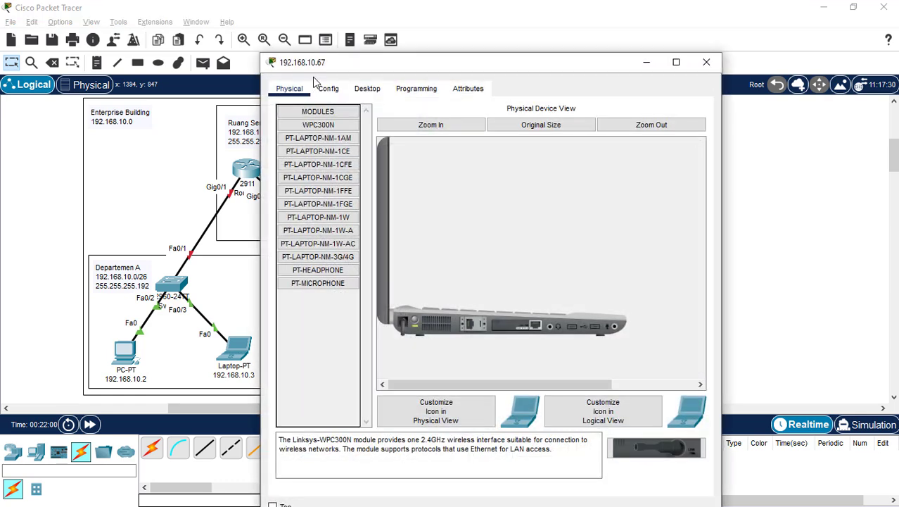
drag(359, 66, 570, 106)
click(577, 128)
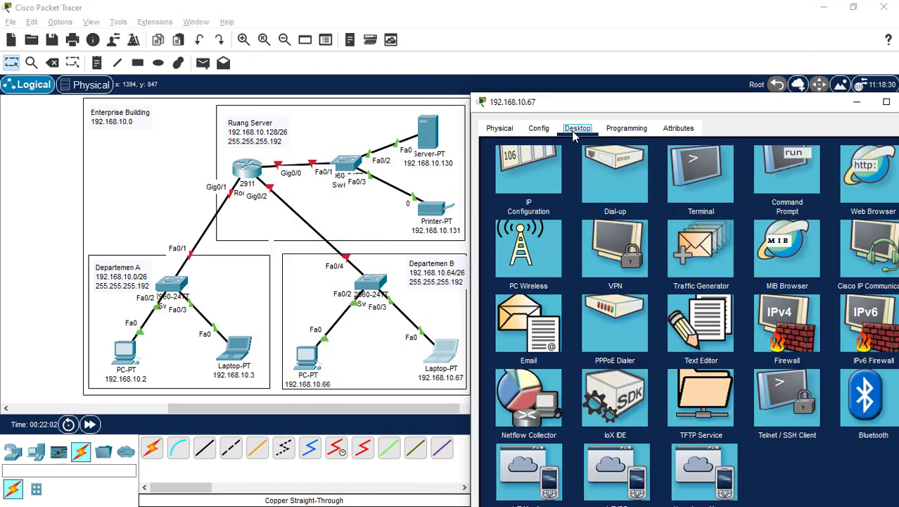
click(531, 197)
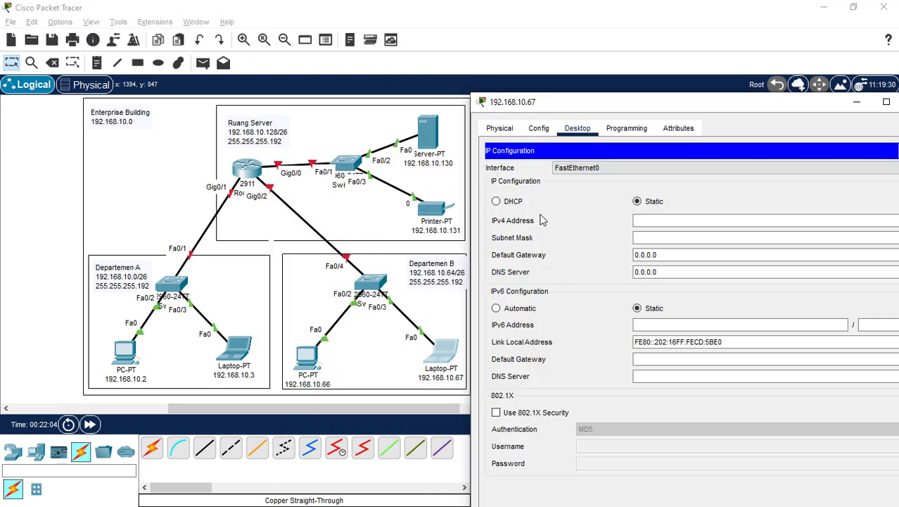
click(652, 222)
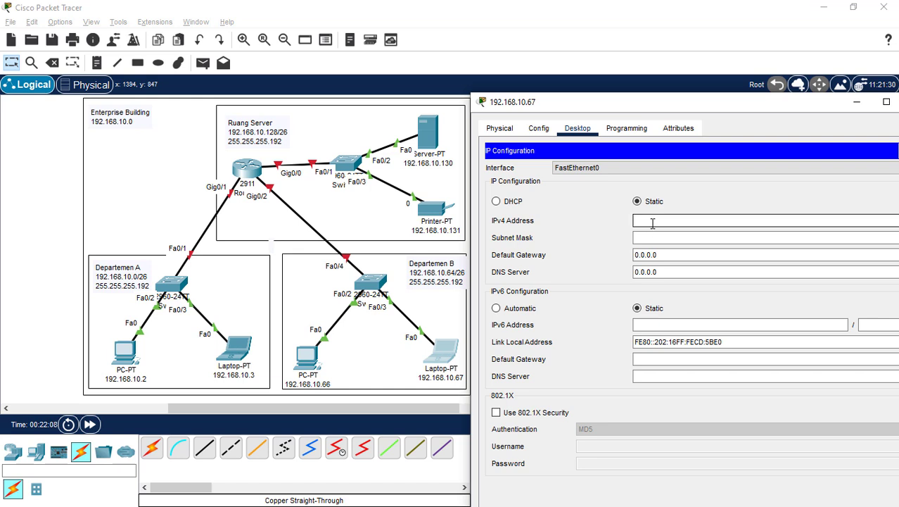
text(192.168.10.67)
click(662, 237)
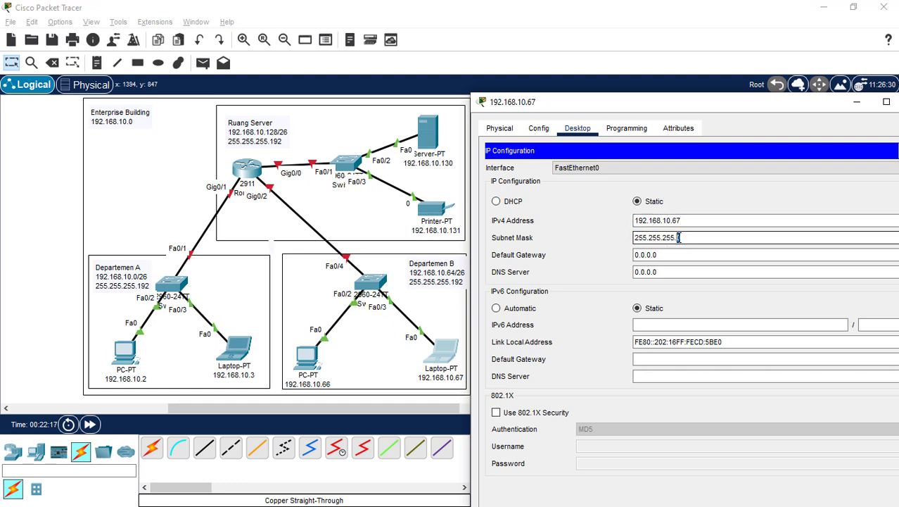
text(192)
Step: Set the Departemen B laptop's default gateway to 192.168.10.65 and return to the workspace
drag(676, 253, 618, 247)
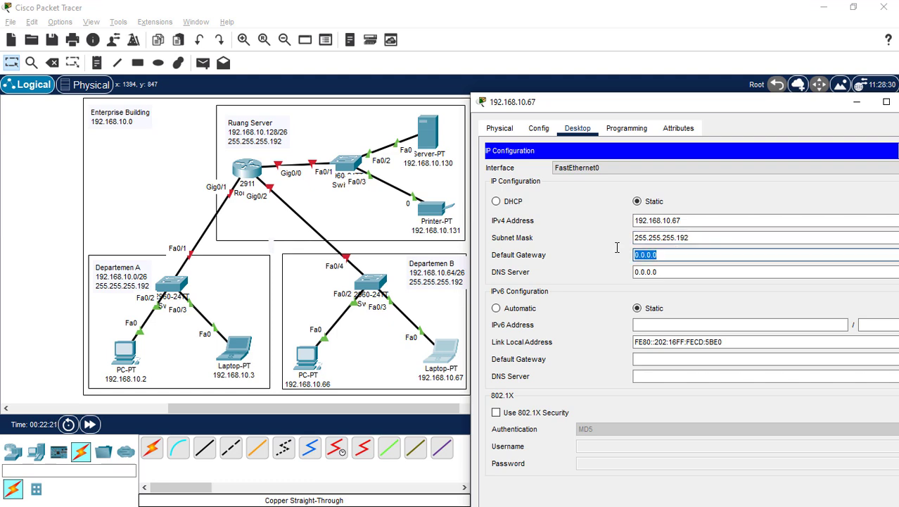
text(255.255.255.192)
drag(693, 258, 596, 255)
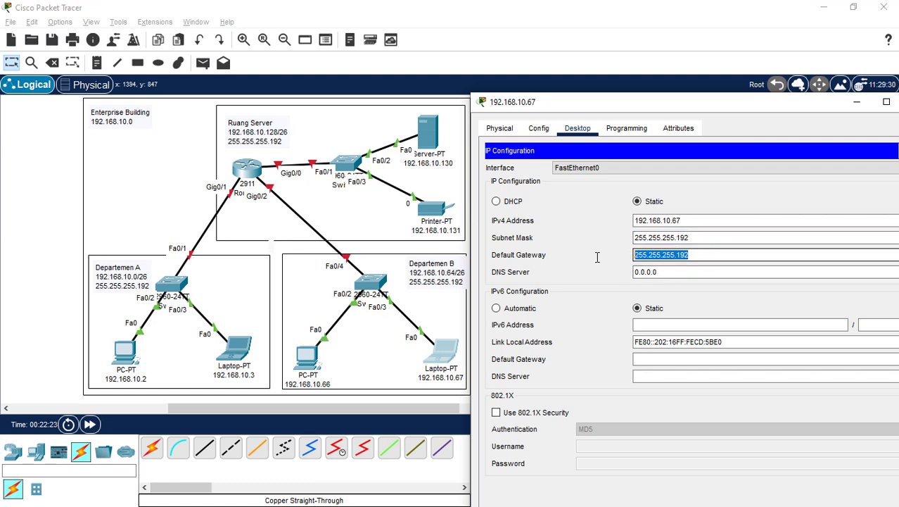
text(192.168.10.65)
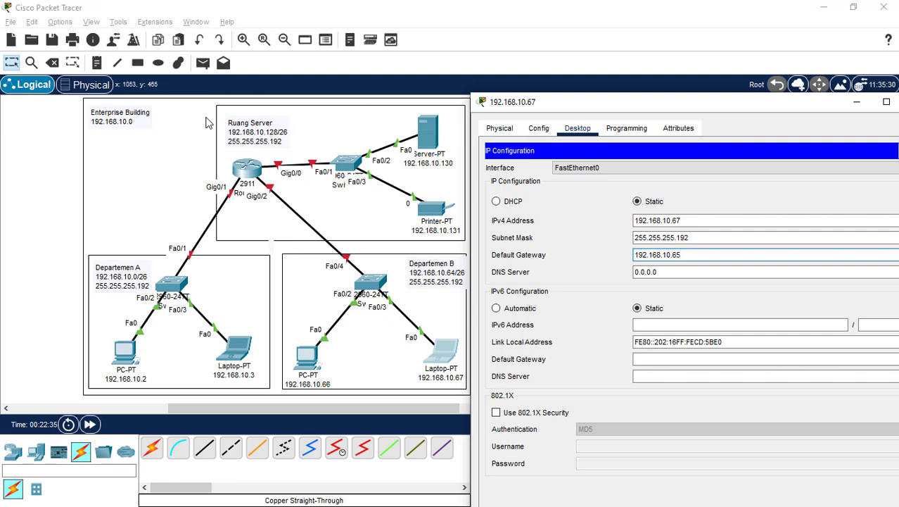
click(36, 183)
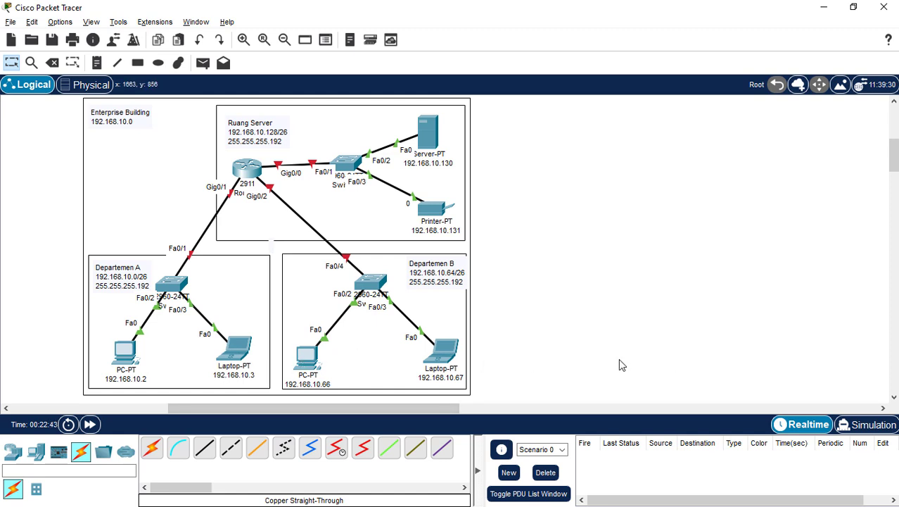
Step: Send a simple PDU from the Departemen B PC to the Departemen B laptop to test their connection
click(202, 65)
click(479, 475)
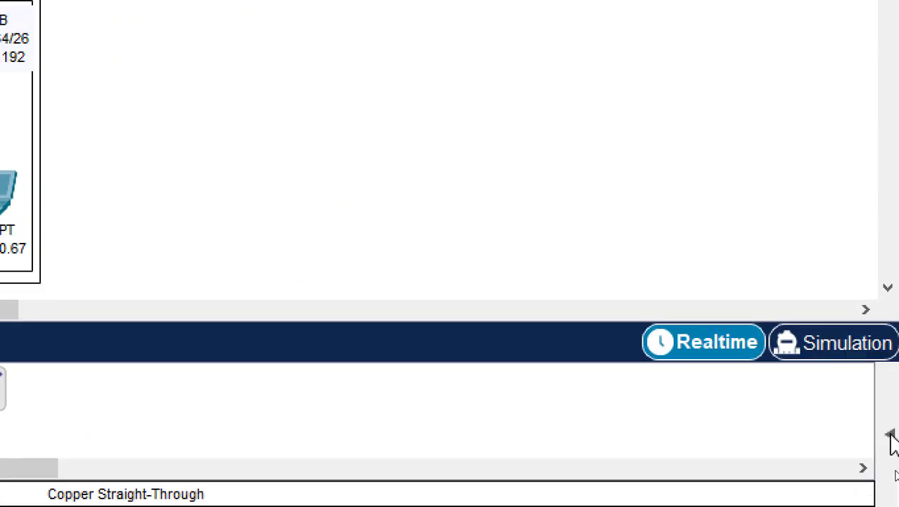
click(890, 437)
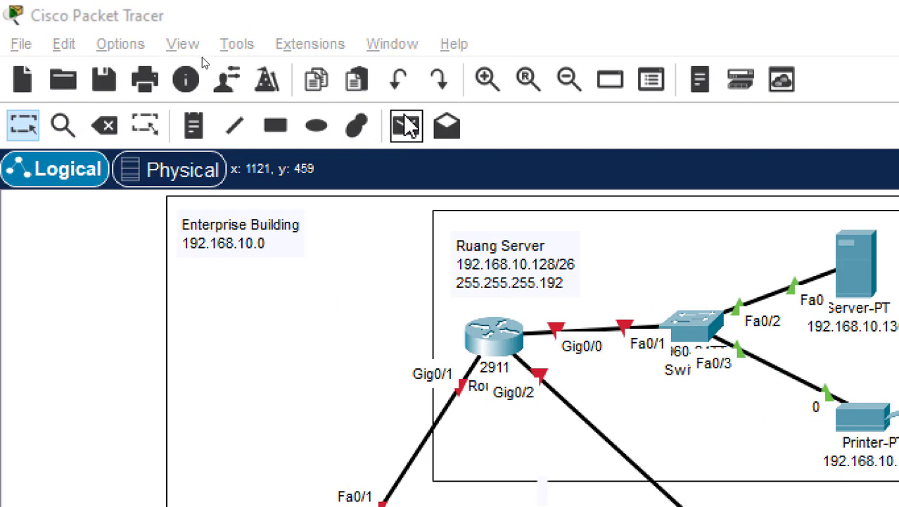
click(405, 126)
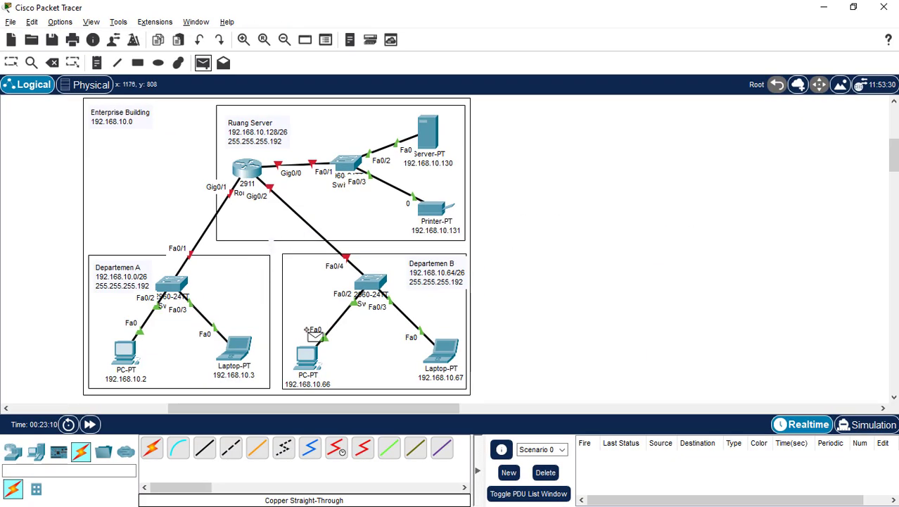
click(312, 359)
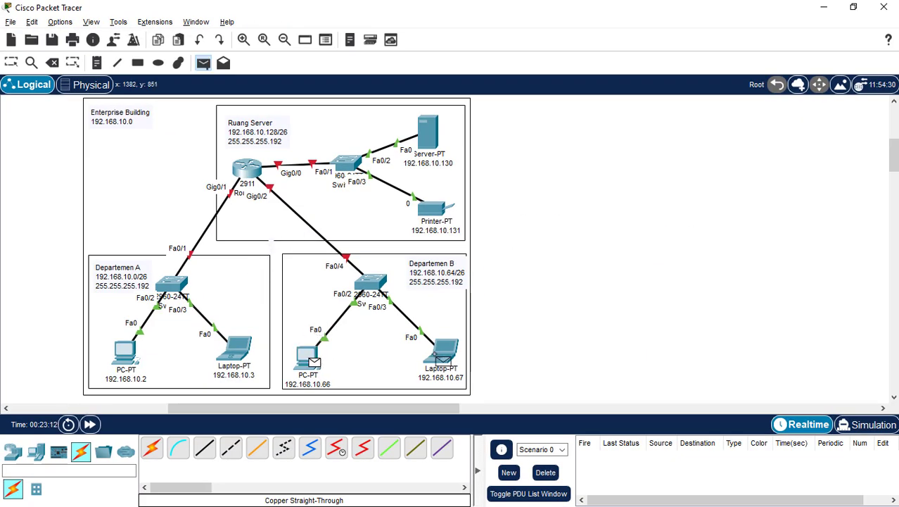
click(445, 355)
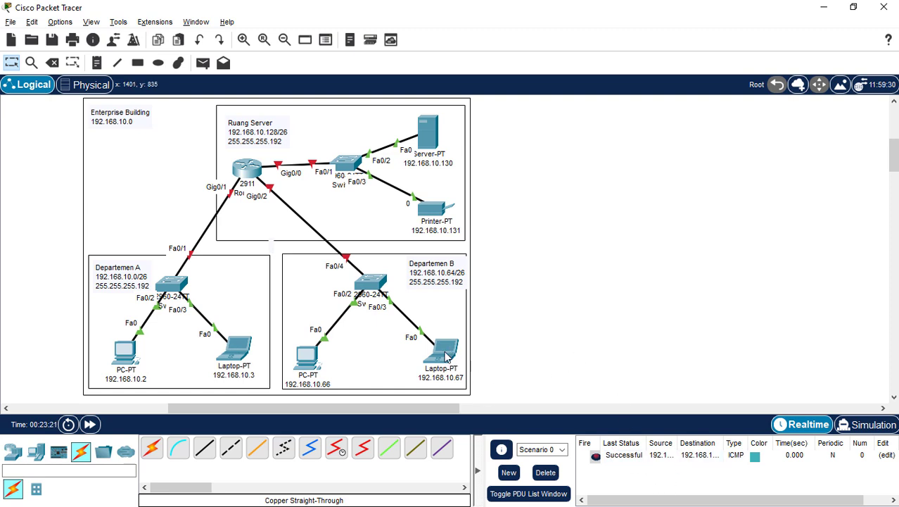
Step: Ping 192.168.10.67 from the Command Prompt of the Departemen B PC and return to the workspace
click(307, 357)
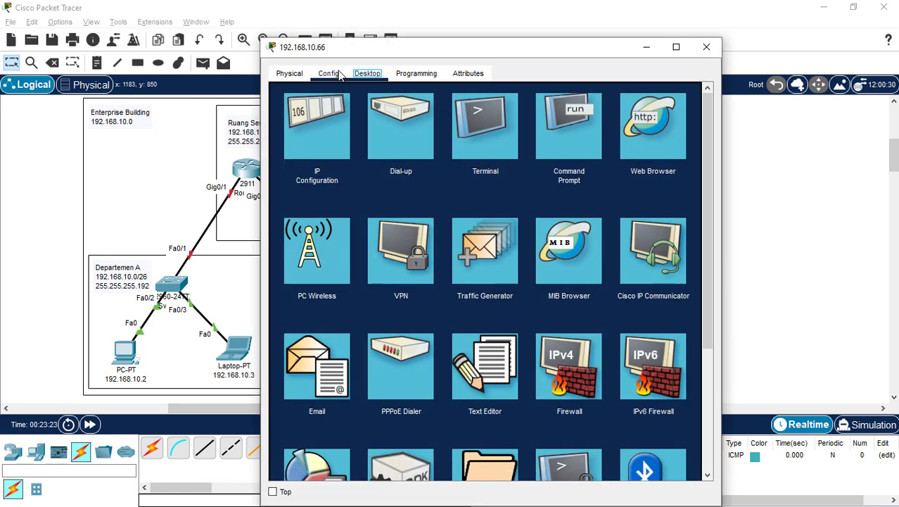
drag(369, 54, 539, 75)
click(752, 161)
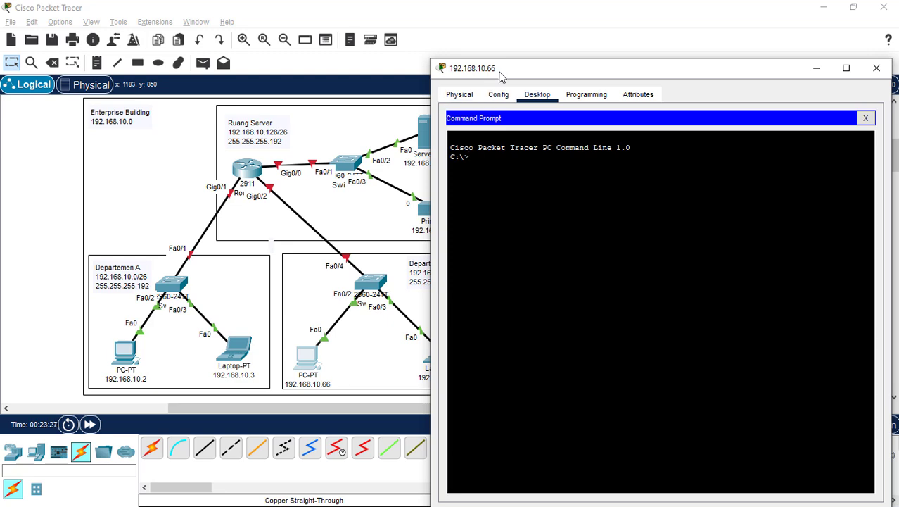
drag(518, 73, 551, 268)
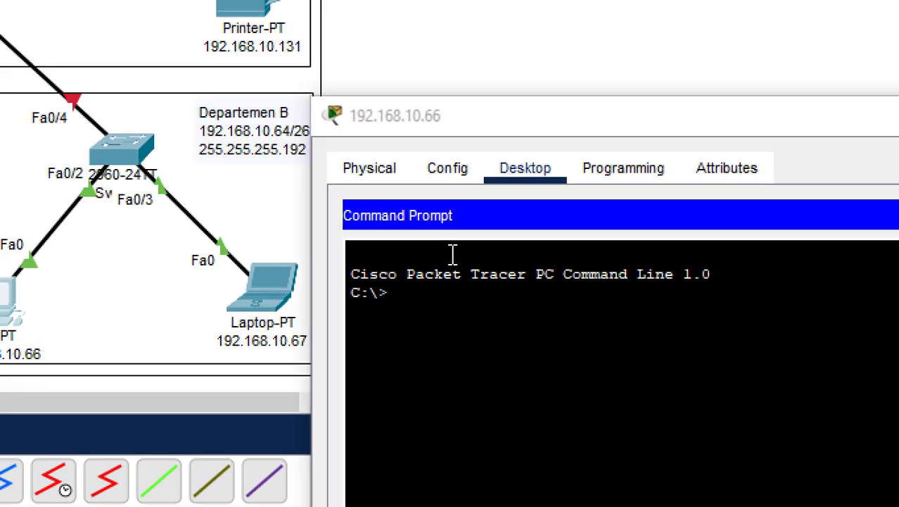
click(477, 308)
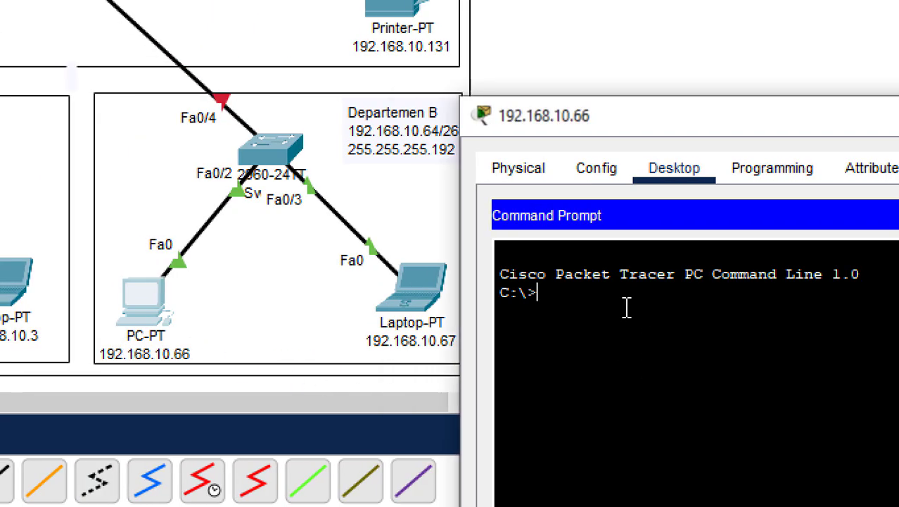
text(ping 192.168)
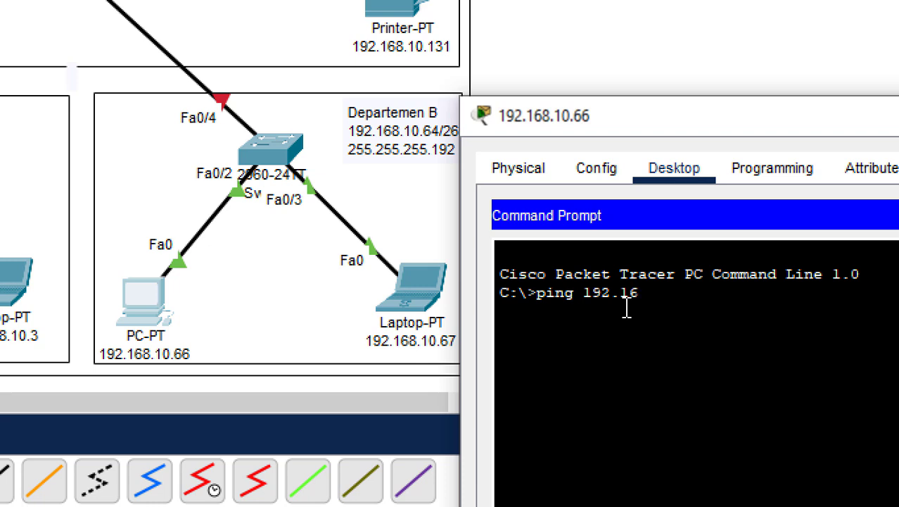
text(.10.67)
key(Return)
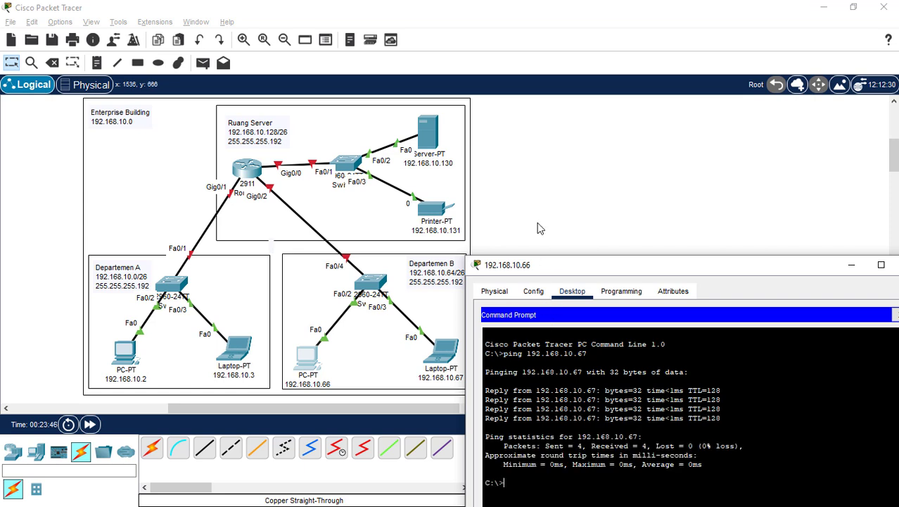
click(538, 216)
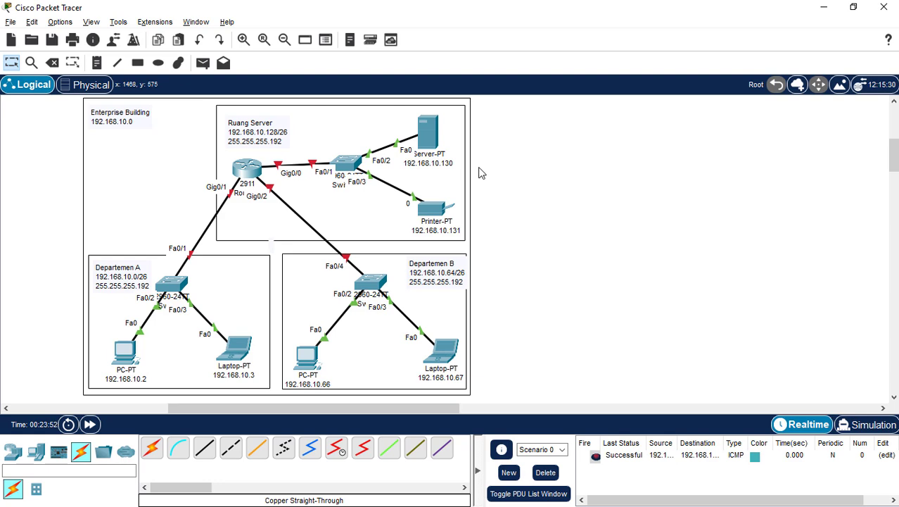
Step: Give the Ruang Server server the static IPv4 address 192.168.10.130 with subnet mask 255.255.255.192 in its IP Configuration
click(431, 136)
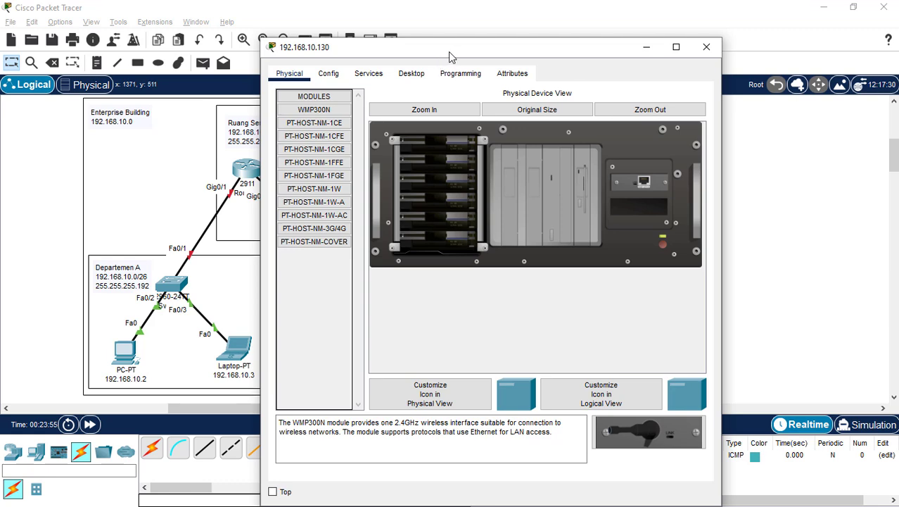
drag(449, 52, 647, 97)
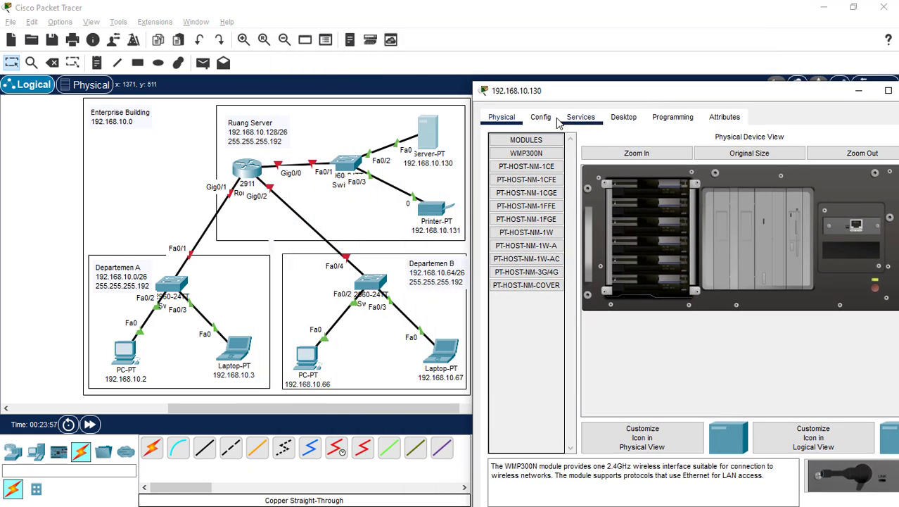
click(624, 116)
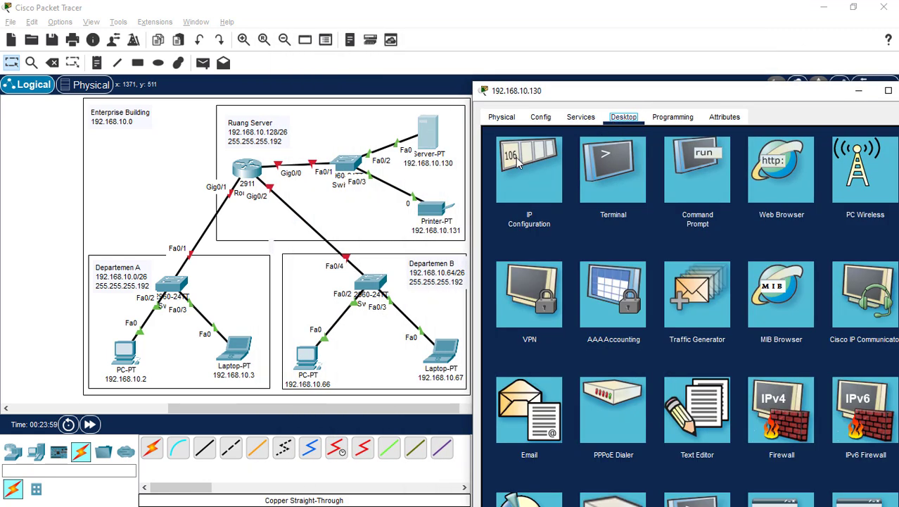
click(516, 157)
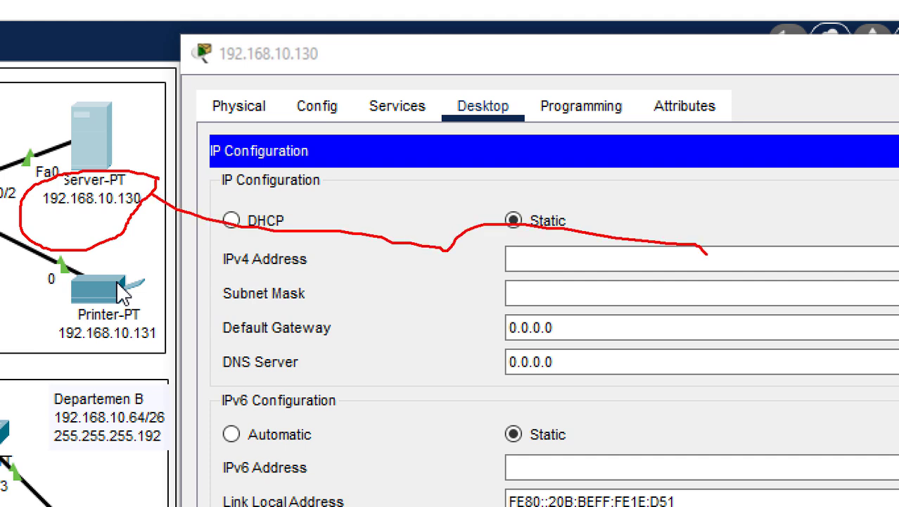
click(549, 263)
text(192)
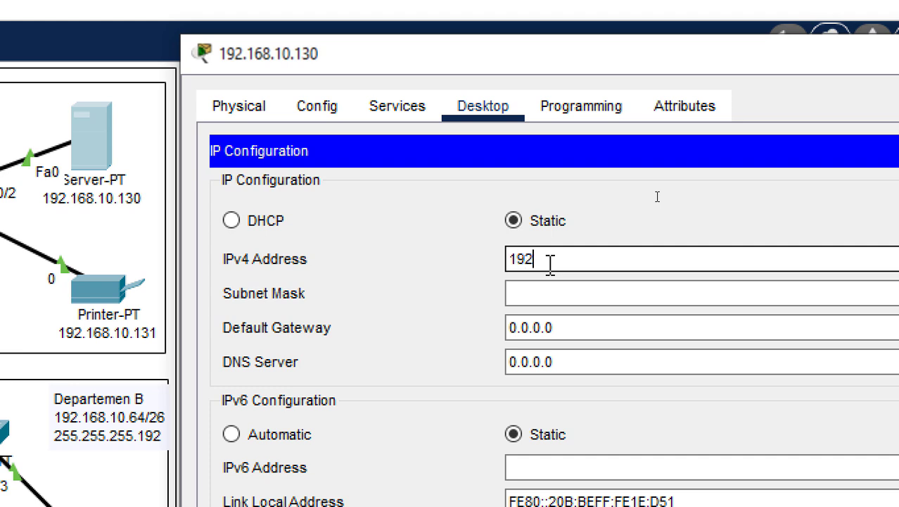
text(.168.10)
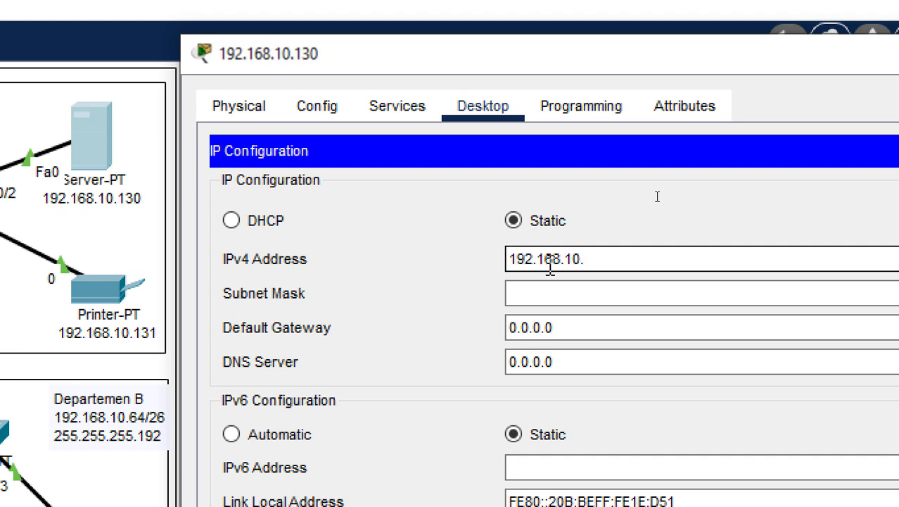
text(.130)
click(622, 291)
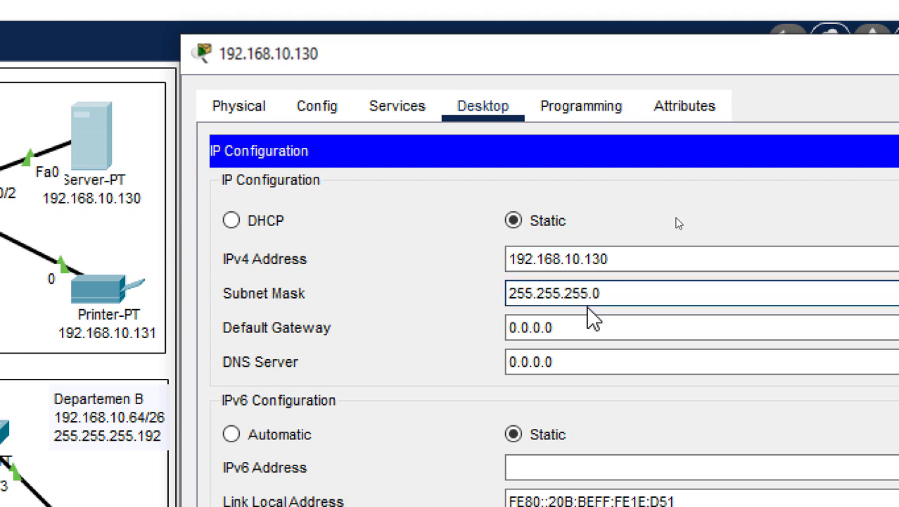
drag(595, 293, 707, 305)
text(192)
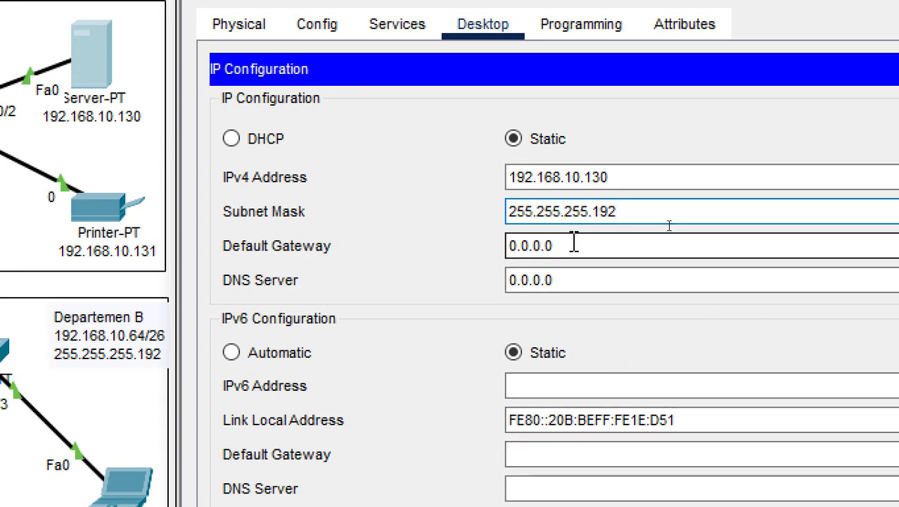
Step: Set the server's IPv4 default gateway to 192.168.10.129 and return to the workspace
key(Tab)
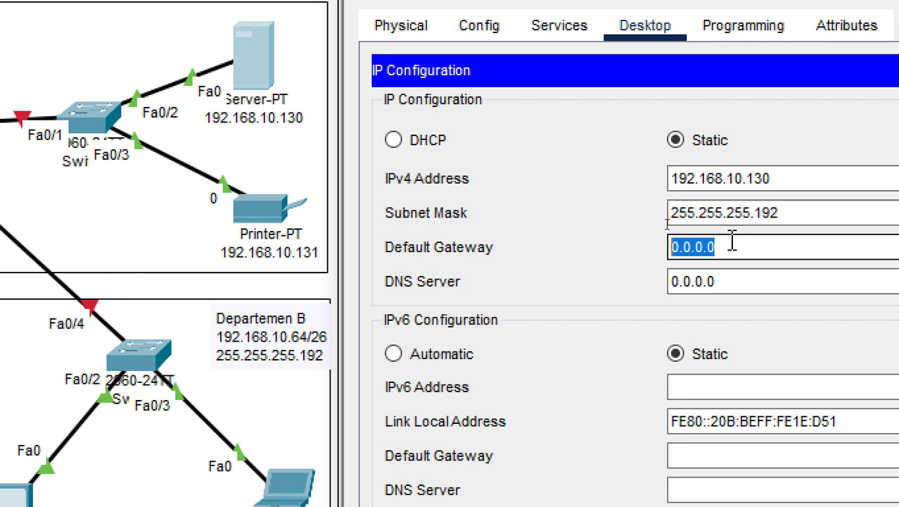
text(192.1)
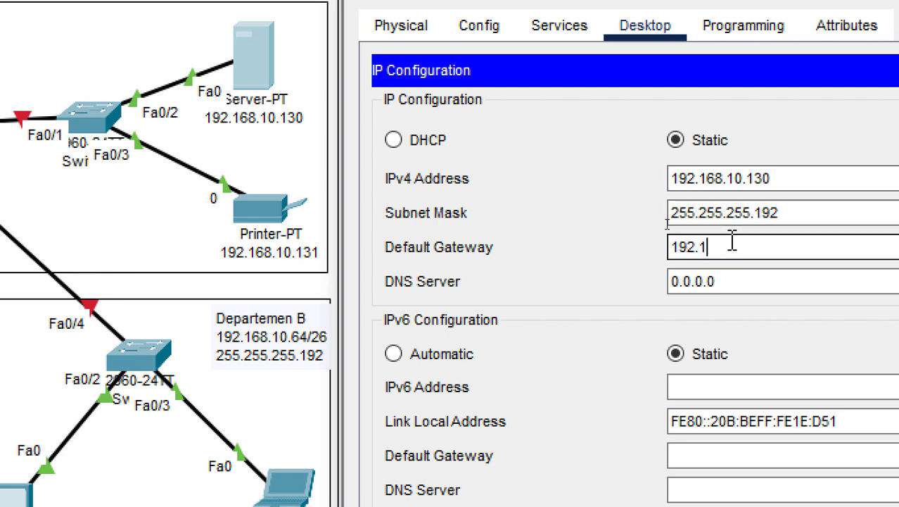
text(68.10.)
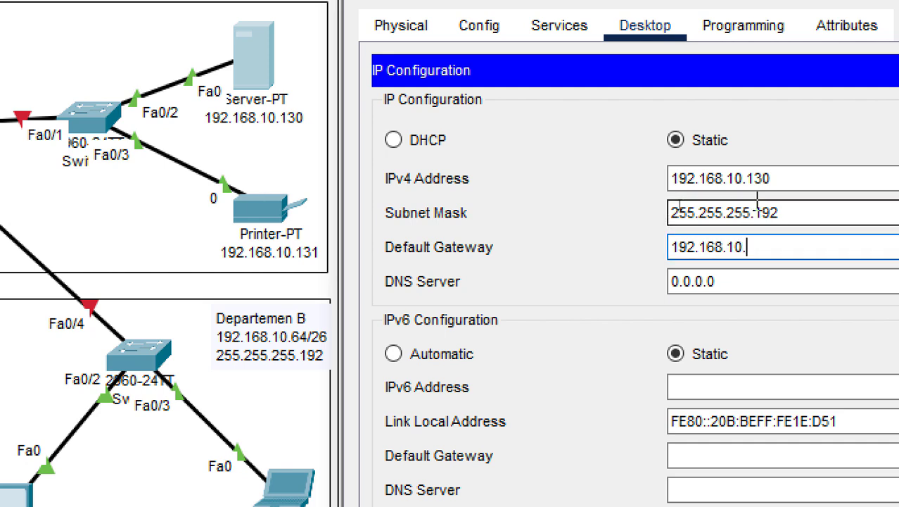
text(129)
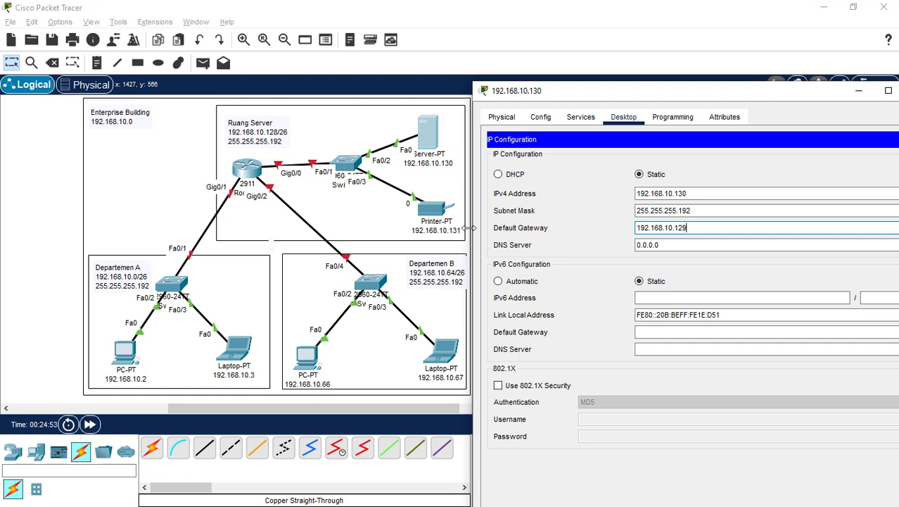
click(501, 59)
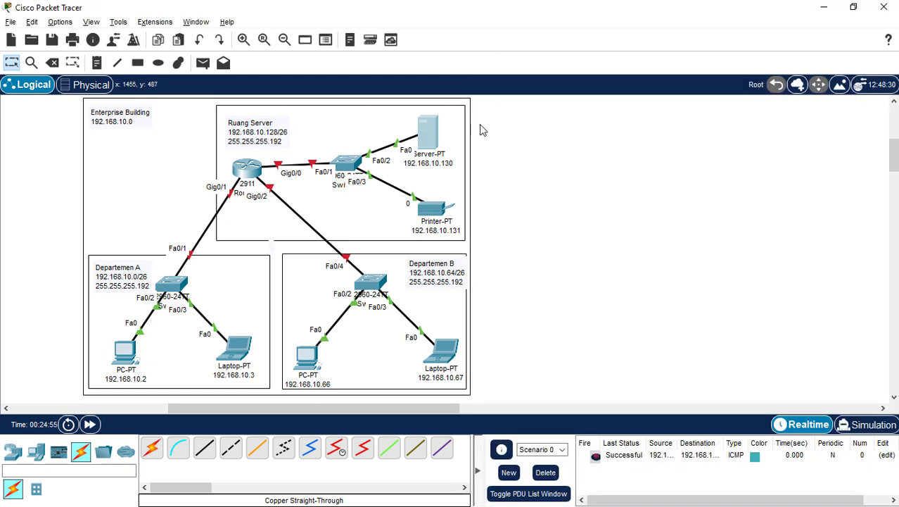
Step: Give the Ruang Server printer's FastEthernet0 interface the static IPv4 address 192.168.10.131
click(437, 210)
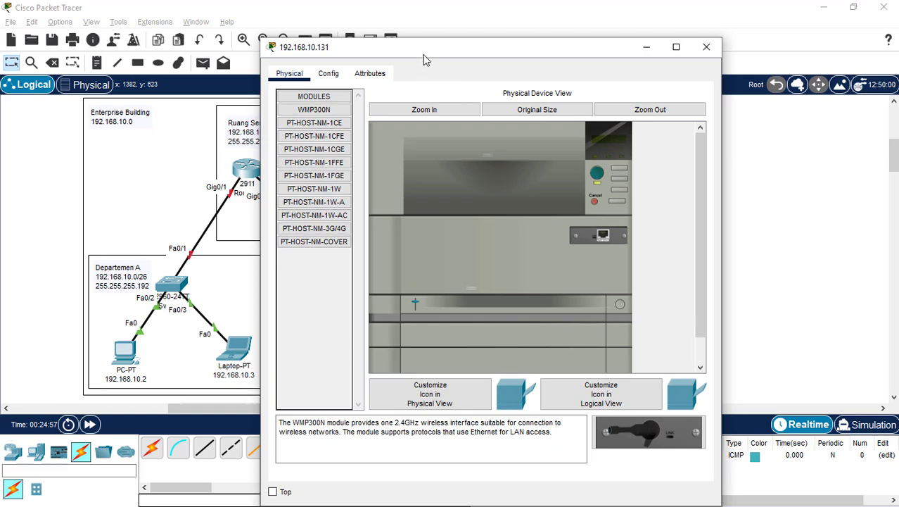
double_click(425, 52)
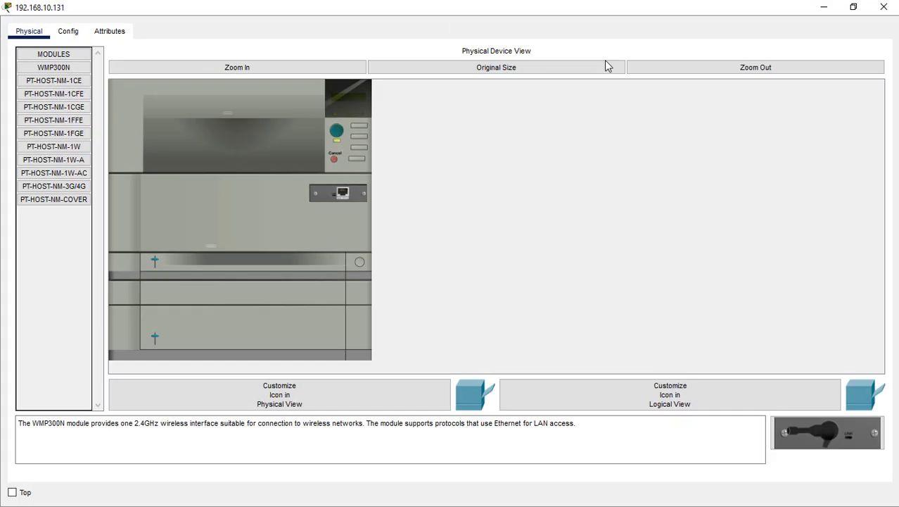
click(853, 7)
drag(450, 50, 653, 100)
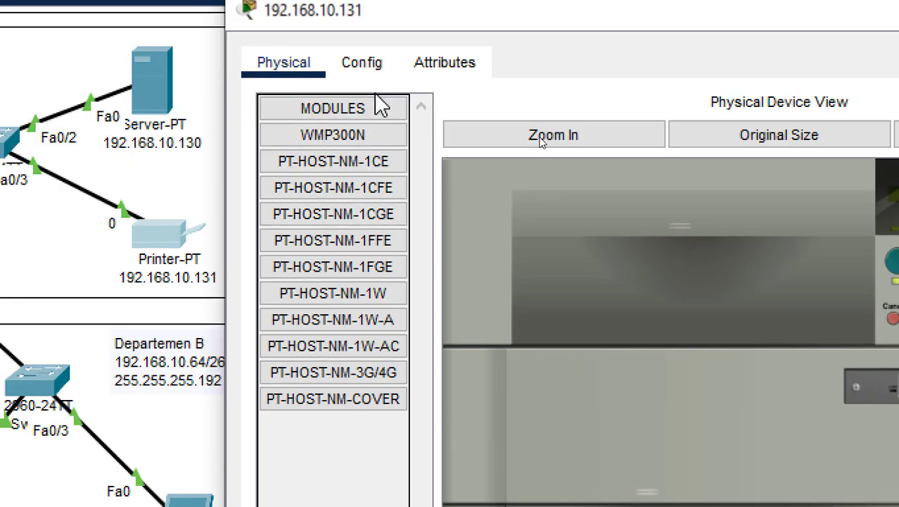
click(366, 156)
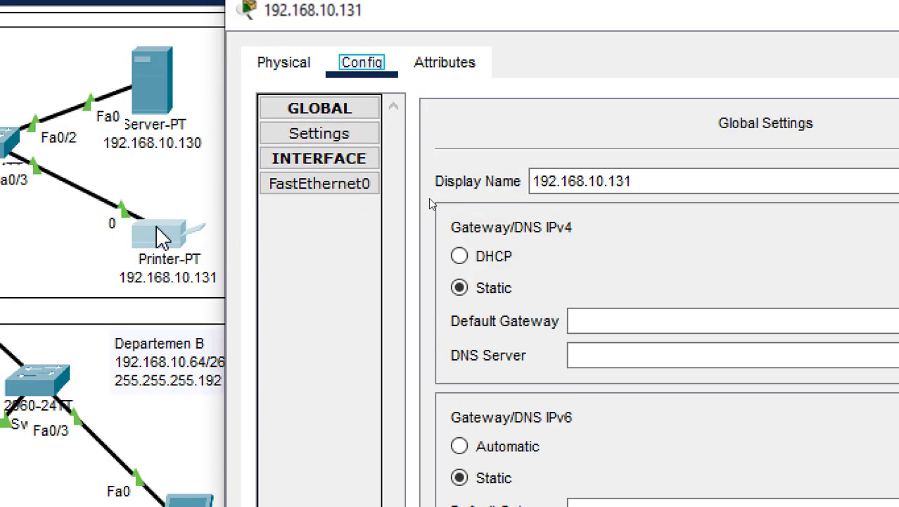
click(343, 188)
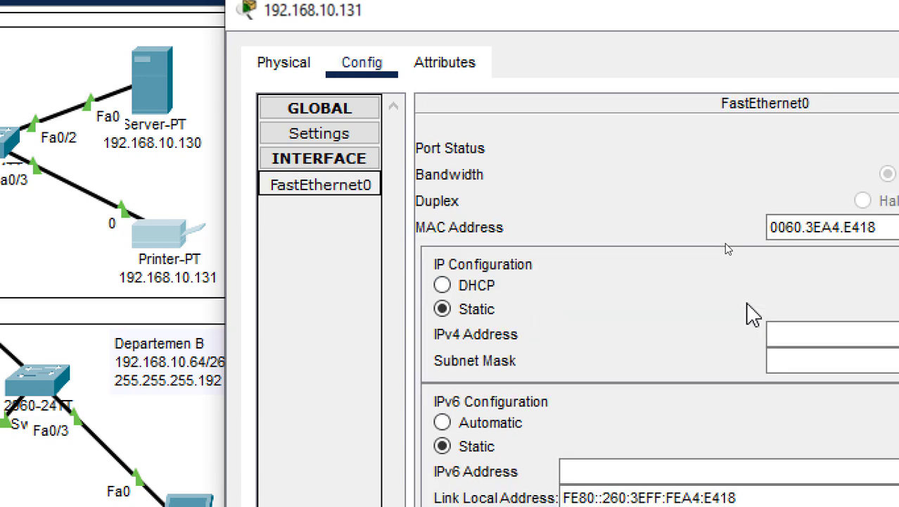
click(787, 330)
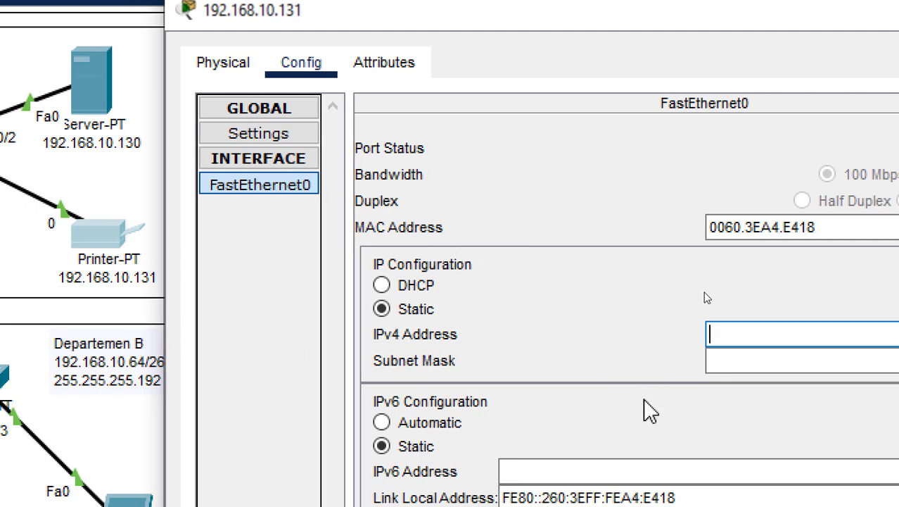
text(192.)
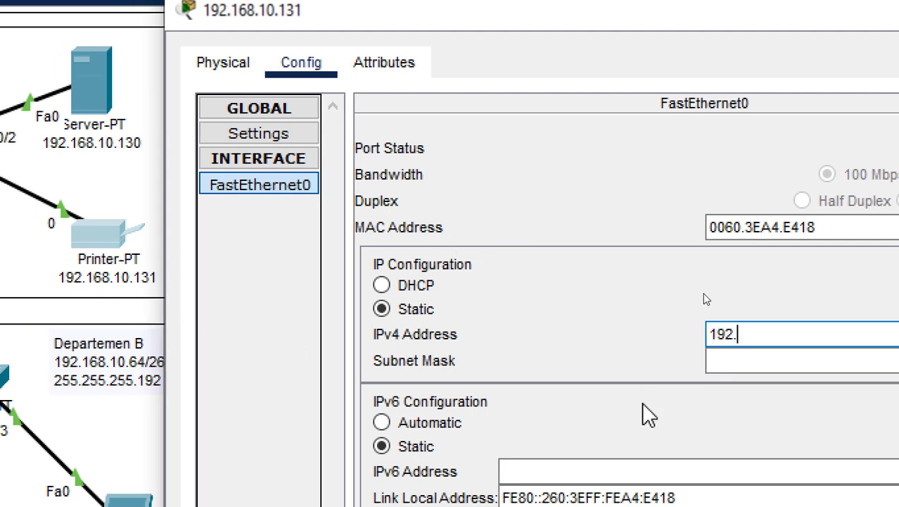
text(168.10)
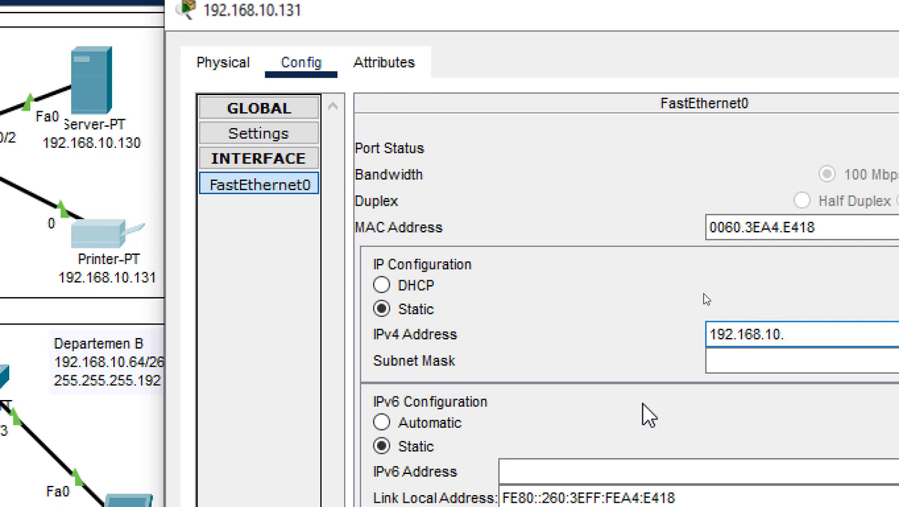
text(.131)
Step: Set the printer's FastEthernet0 subnet mask to 255.255.255.192 and return to the workspace
click(736, 360)
drag(794, 361, 857, 368)
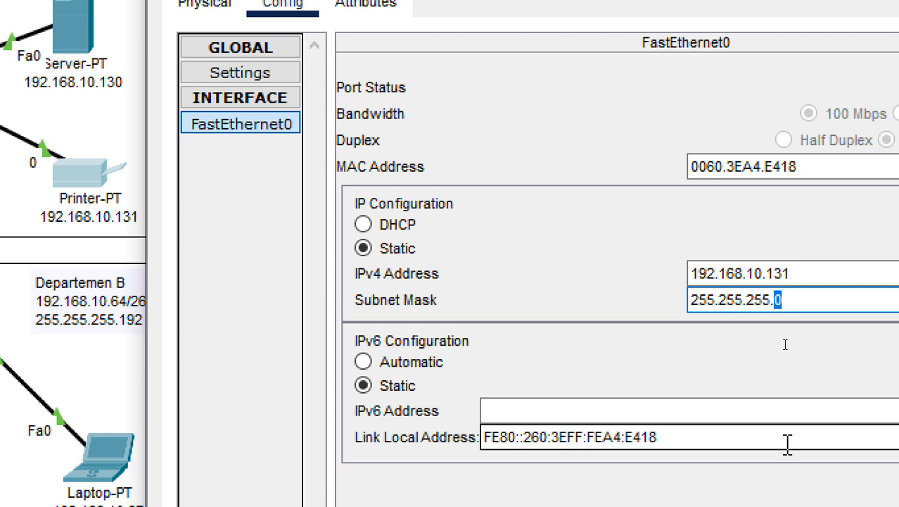
text(192)
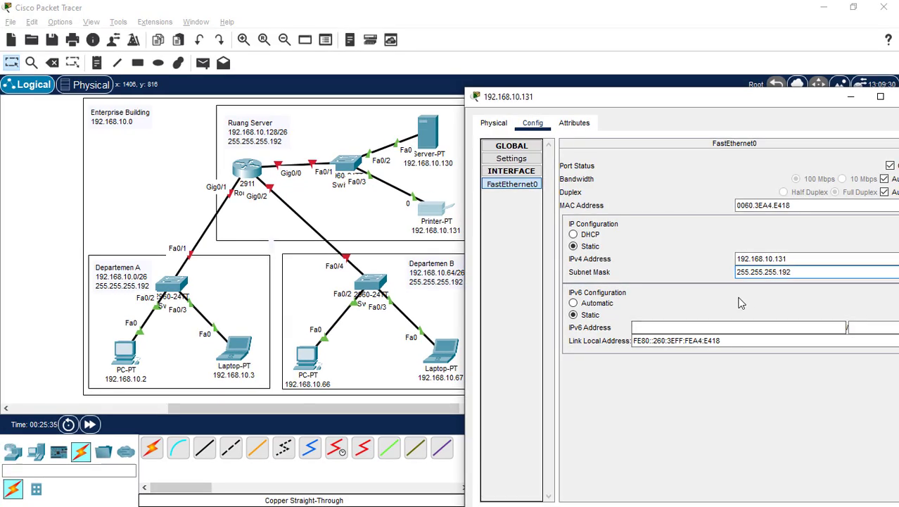
click(71, 236)
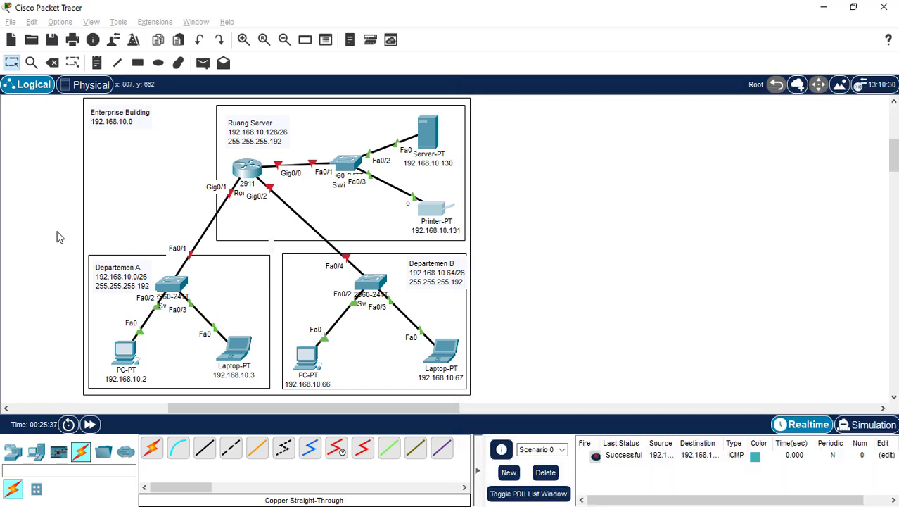
Step: Clear the previous PDU test and send a simple PDU from the server to the printer
click(556, 470)
click(203, 62)
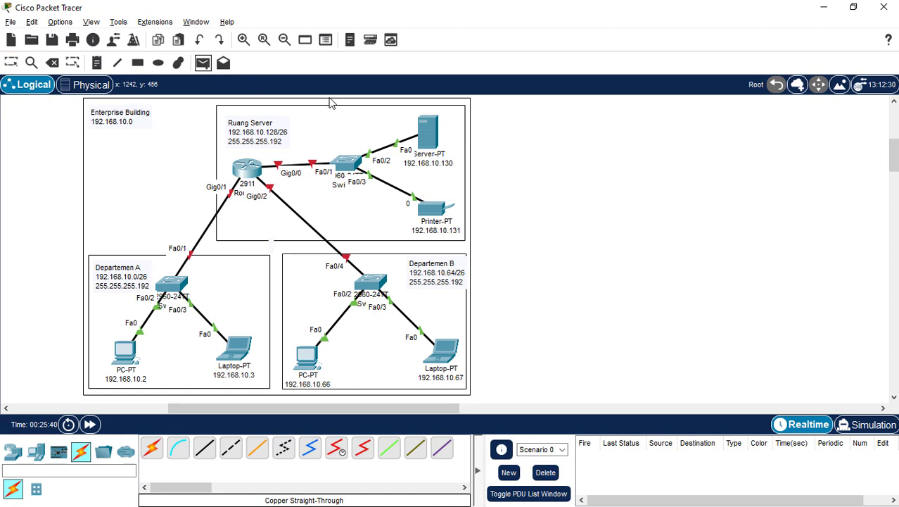
click(429, 130)
click(435, 208)
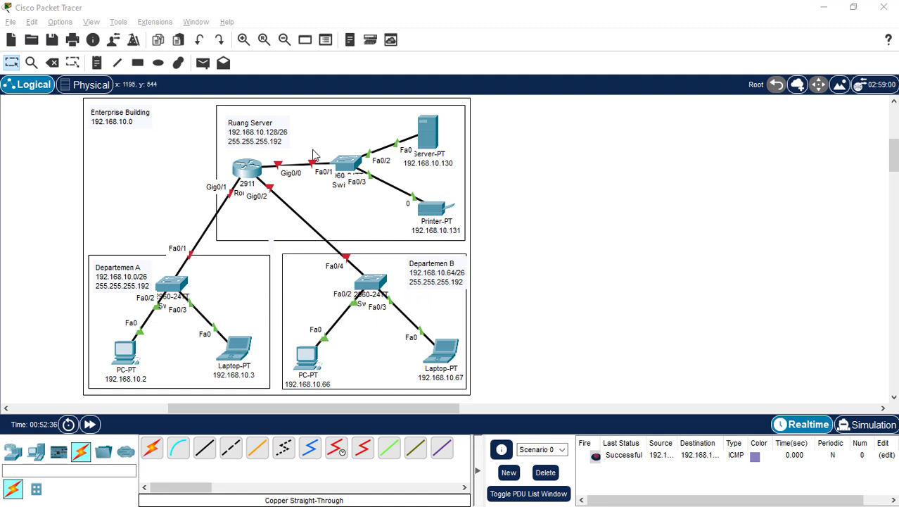
Step: Open the 2911 router's command line, answer n to the initial configuration dialog and start the session
click(247, 167)
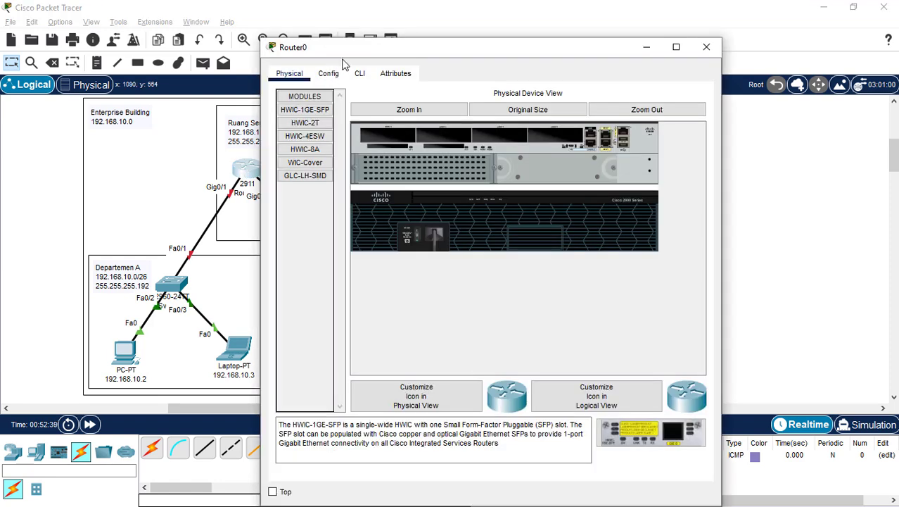
drag(352, 51, 459, 68)
click(460, 90)
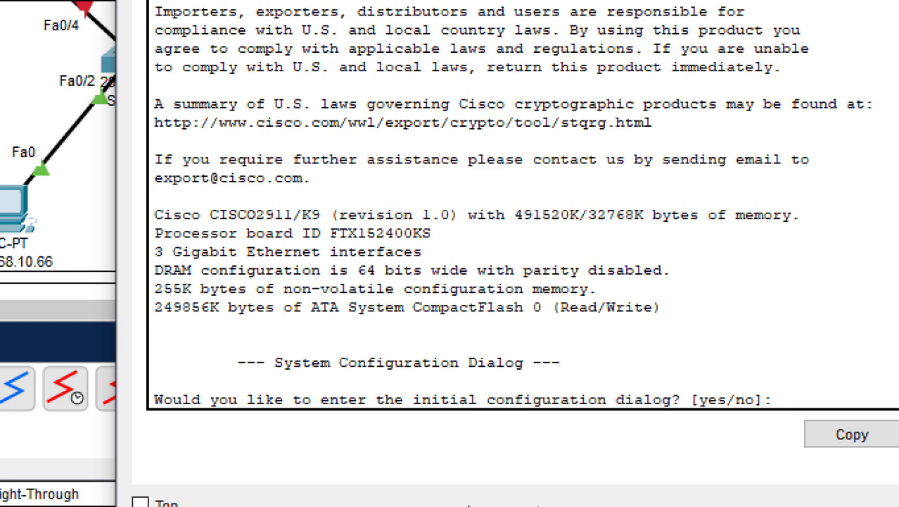
text(n)
key(Return)
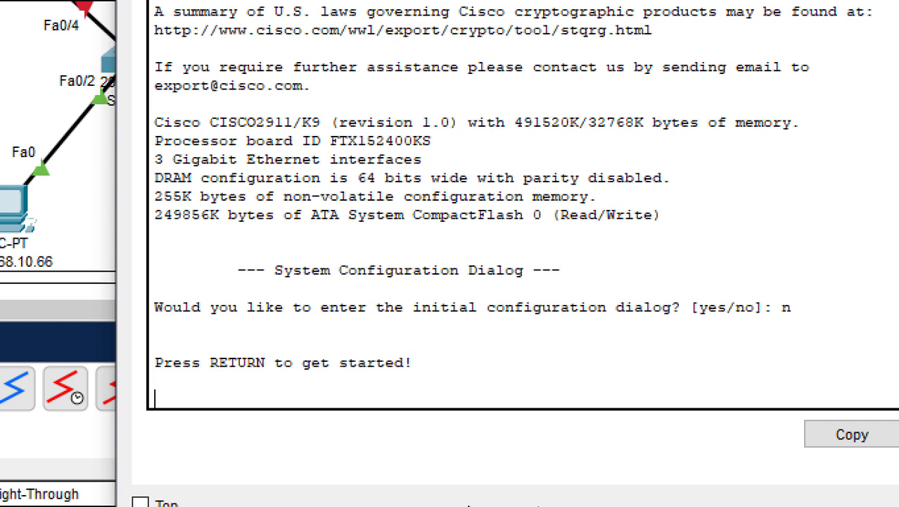
key(Return)
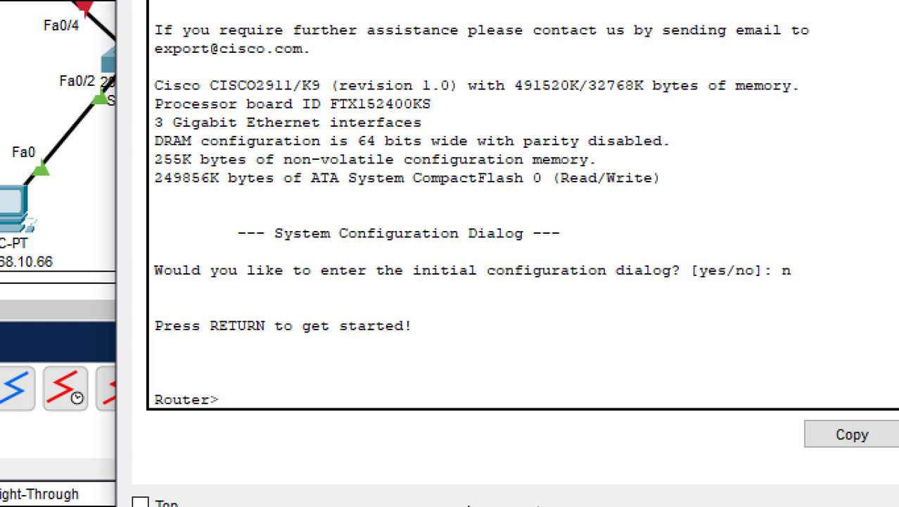
Step: Enter privileged mode with enable, and global configuration mode with config t, on the router
text(enable)
key(Return)
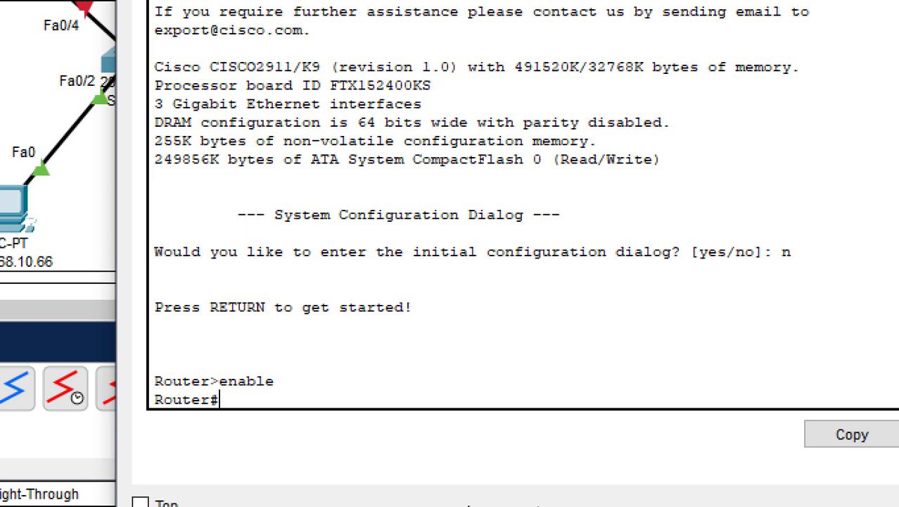
text(config)
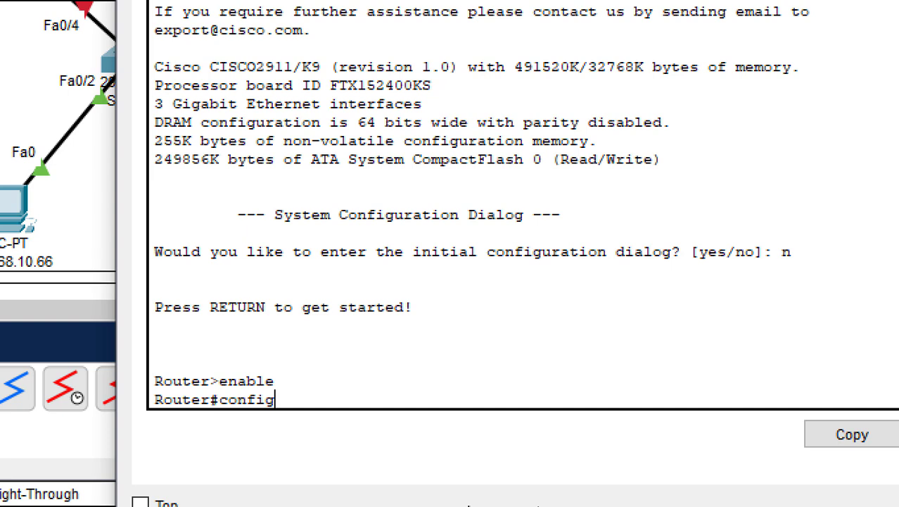
text( t)
key(Return)
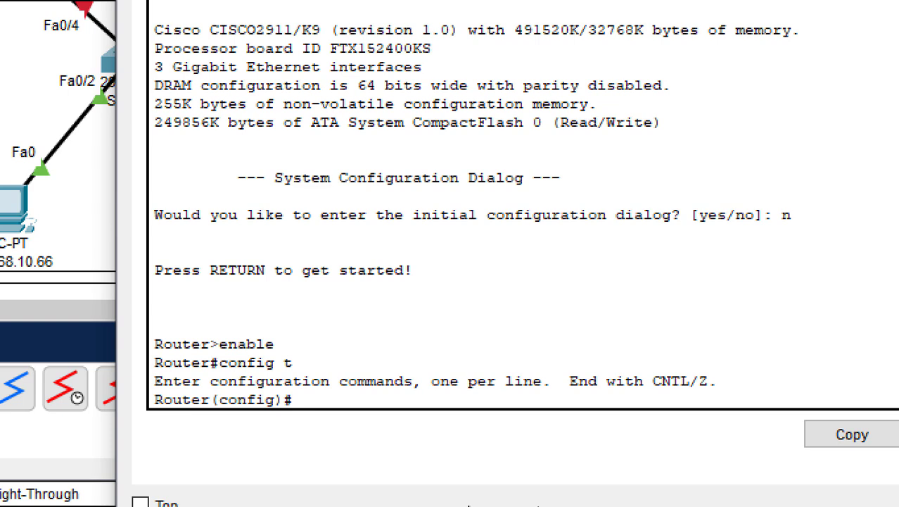
Step: Set the router's hostname to RouterSever with the hostname command in global configuration mode
text(host)
key(BackSpace)
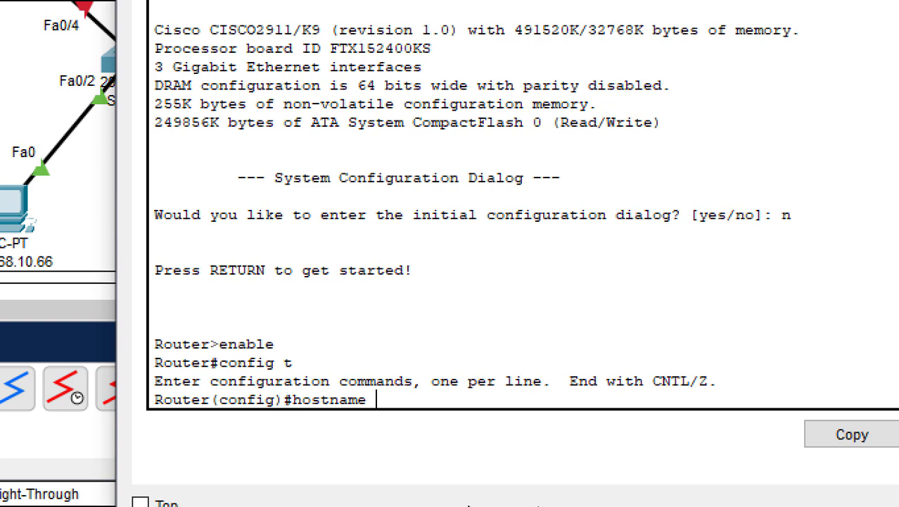
text(ame RouterSEr)
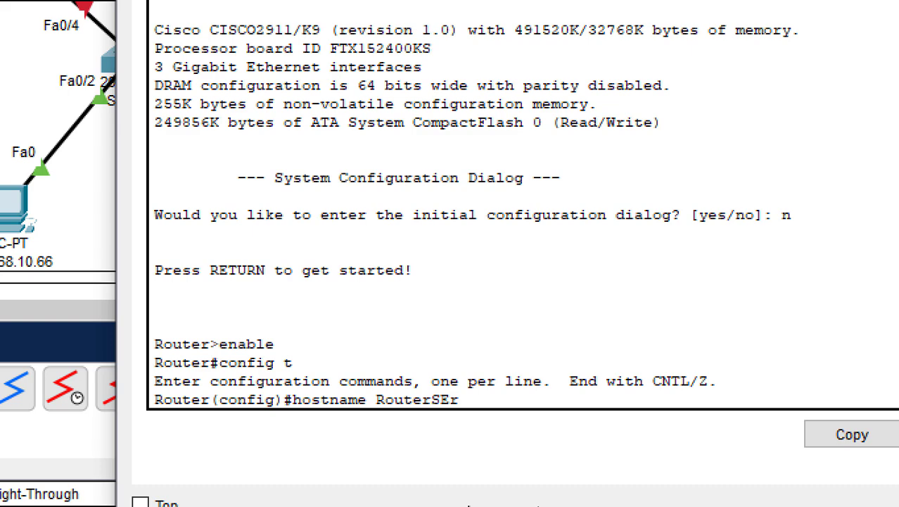
text(ver)
key(Return)
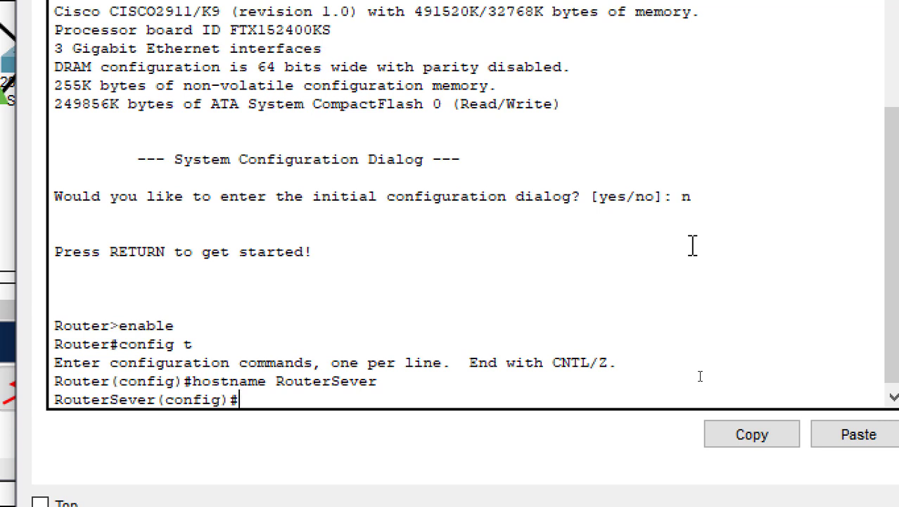
Step: Disable DNS lookup on the router with the no ip domain-lookup command
text(no ip)
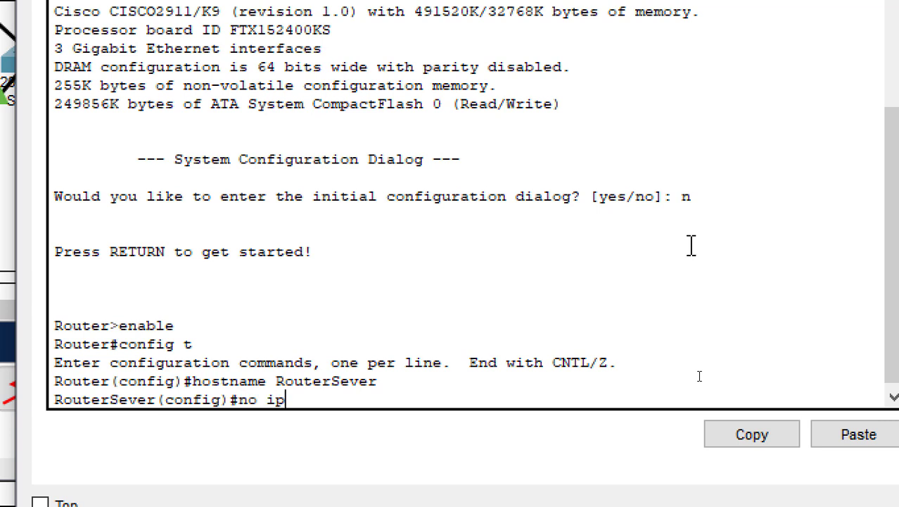
text( domai)
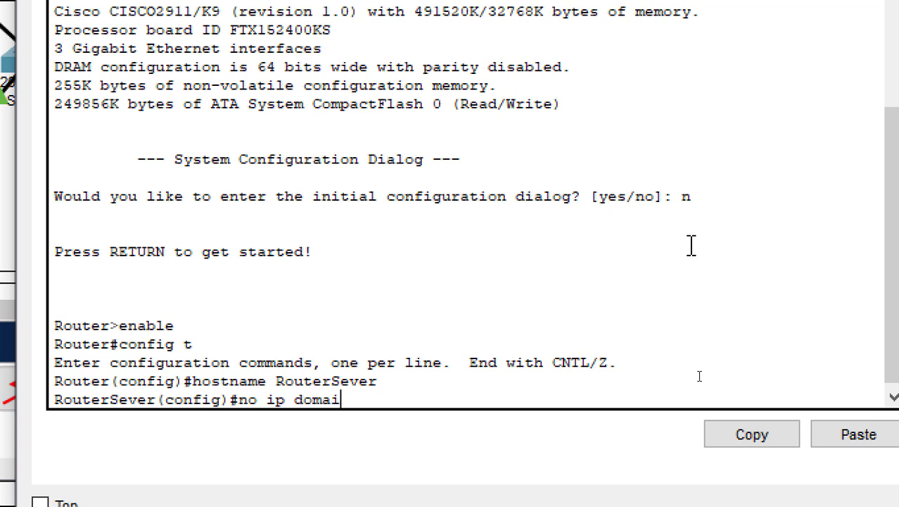
text(n-lookup)
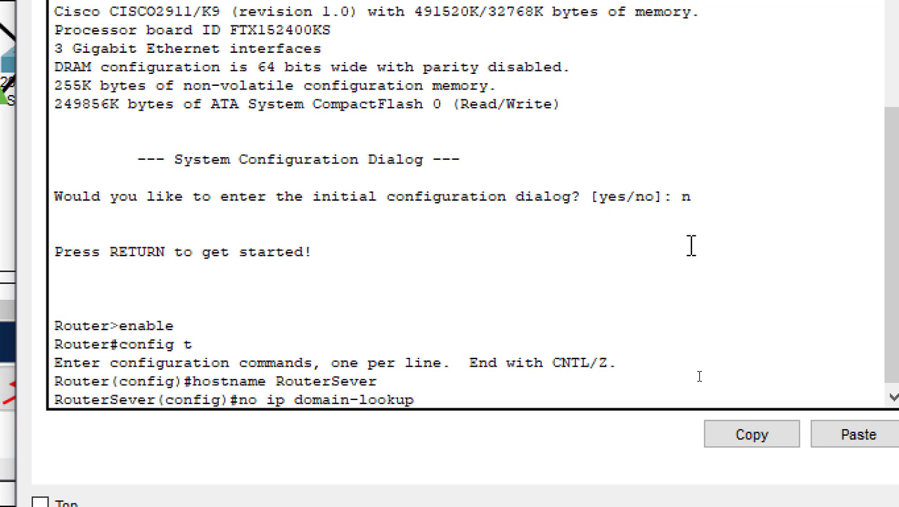
key(Return)
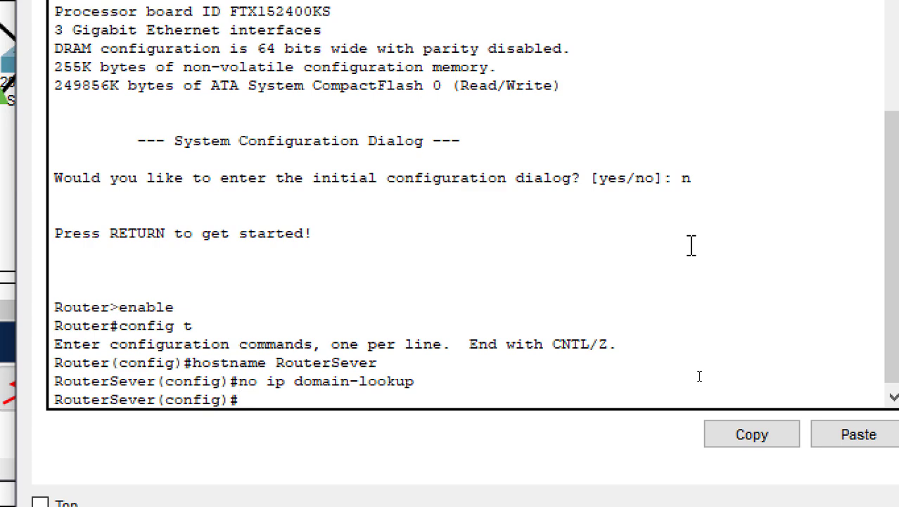
Step: Check which router port leads to Departemen A in the topology, and enter its interface configuration mode with int g0/1
key(alt+Tab)
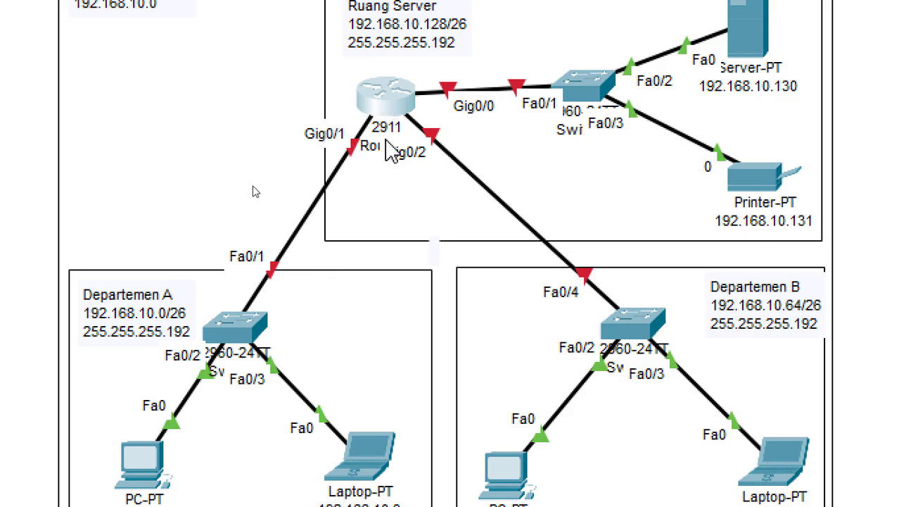
click(366, 114)
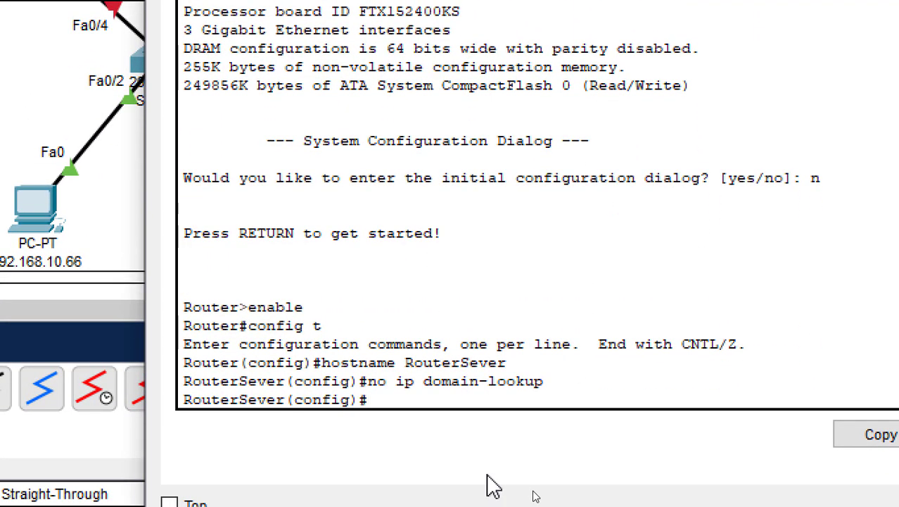
text(interf)
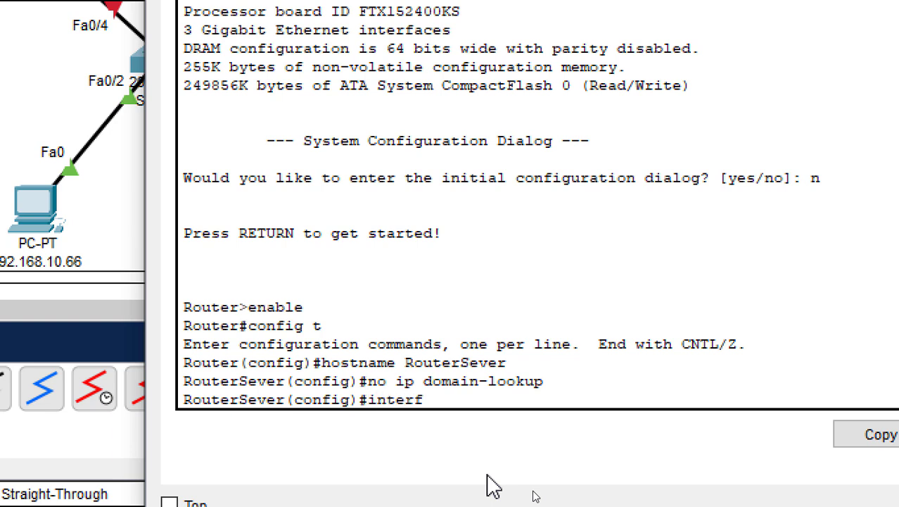
text(ace)
key(BackSpace)
key(BackSpace)
key(BackSpace)
key(BackSpace)
key(BackSpace)
key(BackSpace)
text(g0/0)
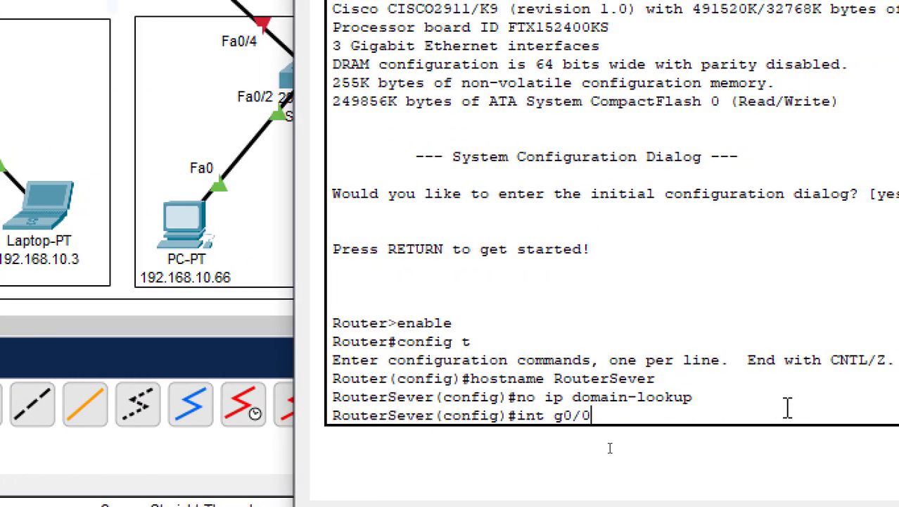
key(BackSpace)
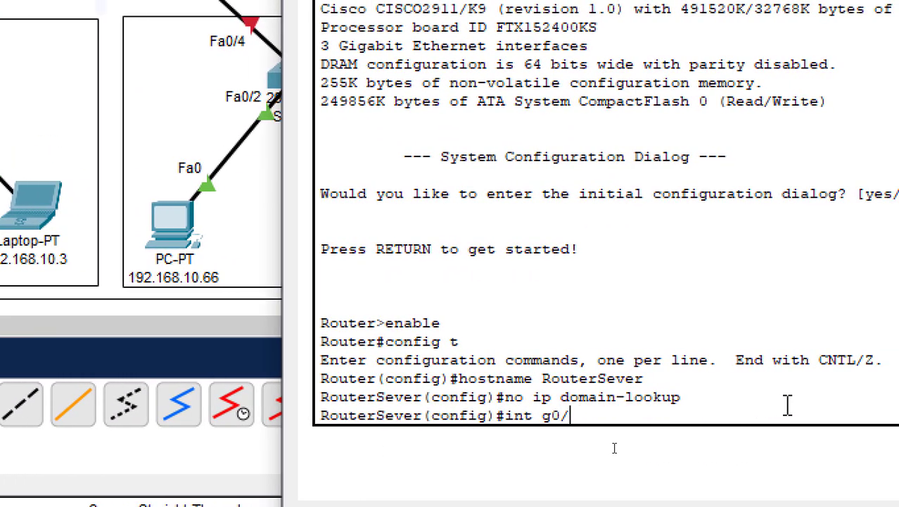
text(1)
key(Return)
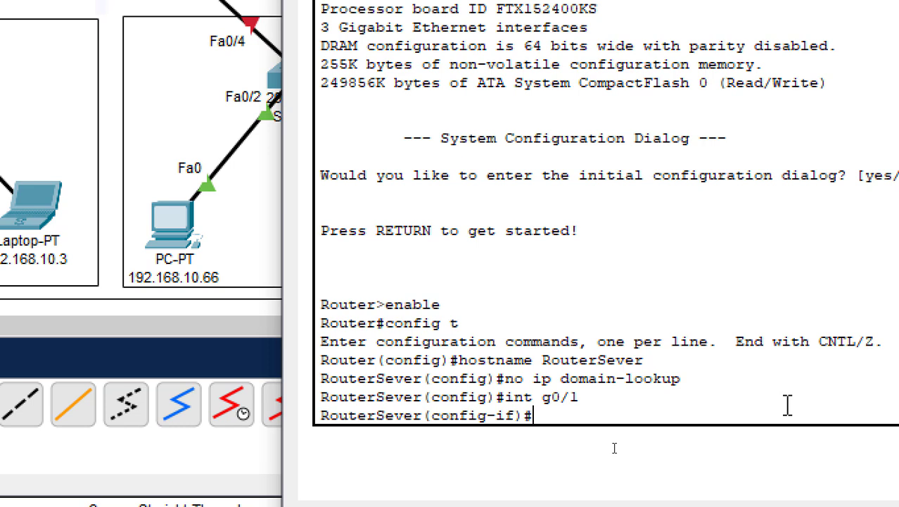
Step: Give interface g0/1 the description Link-to-Departemen-A
text(description )
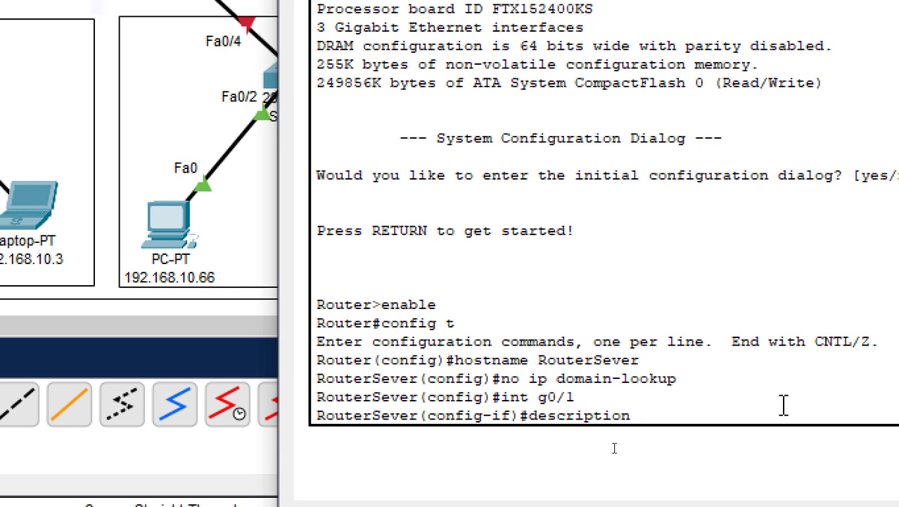
text(Link-)
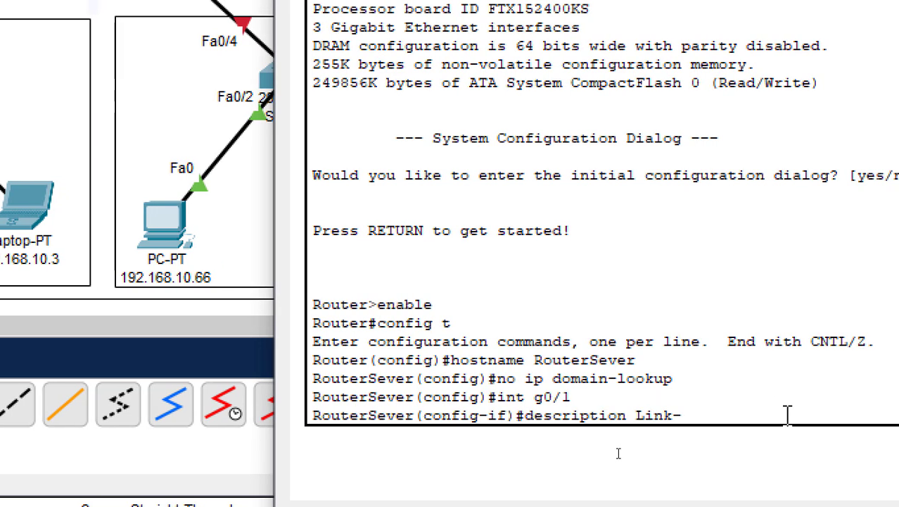
text(to)
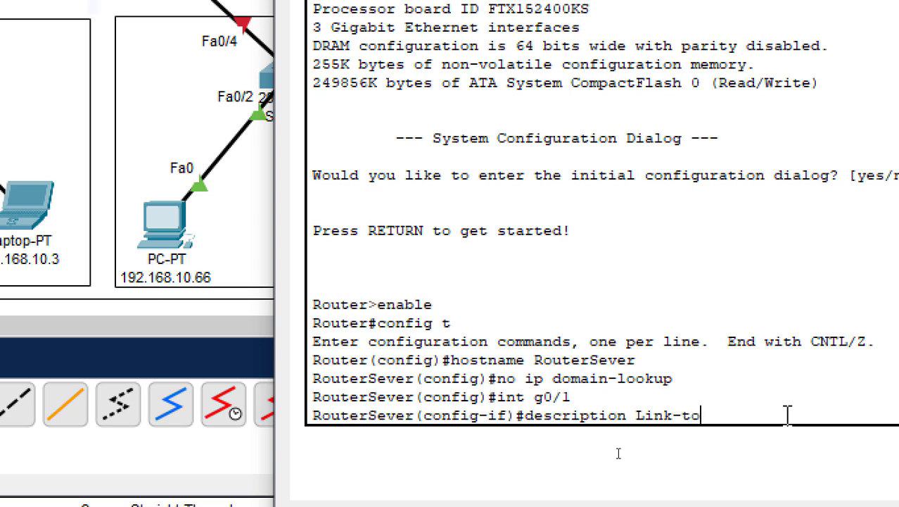
text(-Departemen)
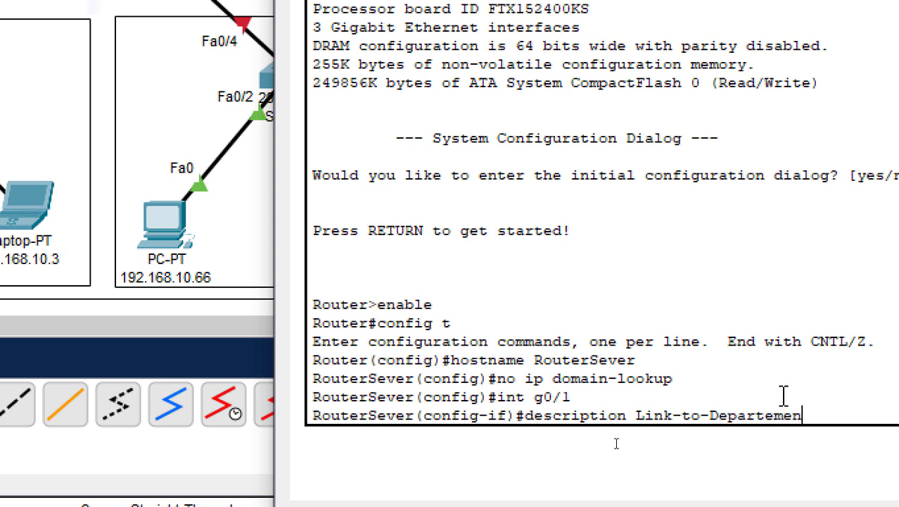
text(-A)
key(Return)
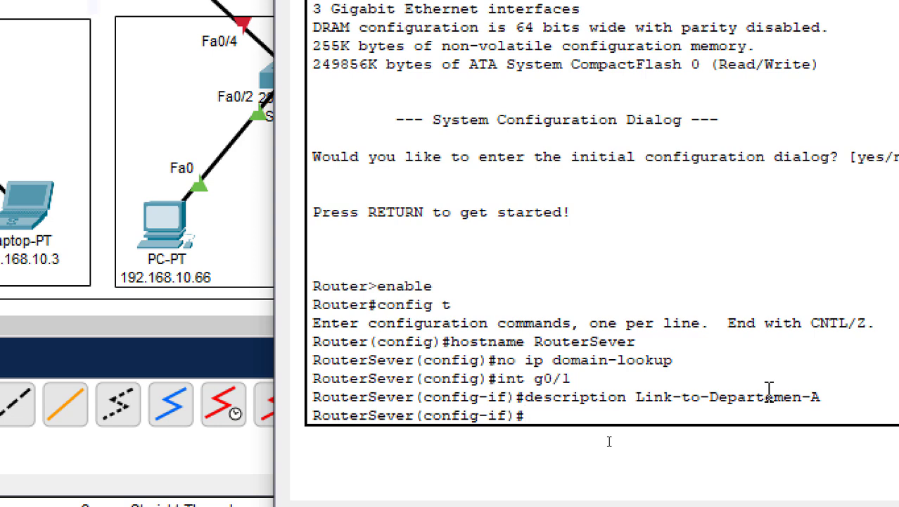
Step: Assign interface g0/1 the IP address 192.168.10.1 with subnet mask 255.255.255.192
text(ip address)
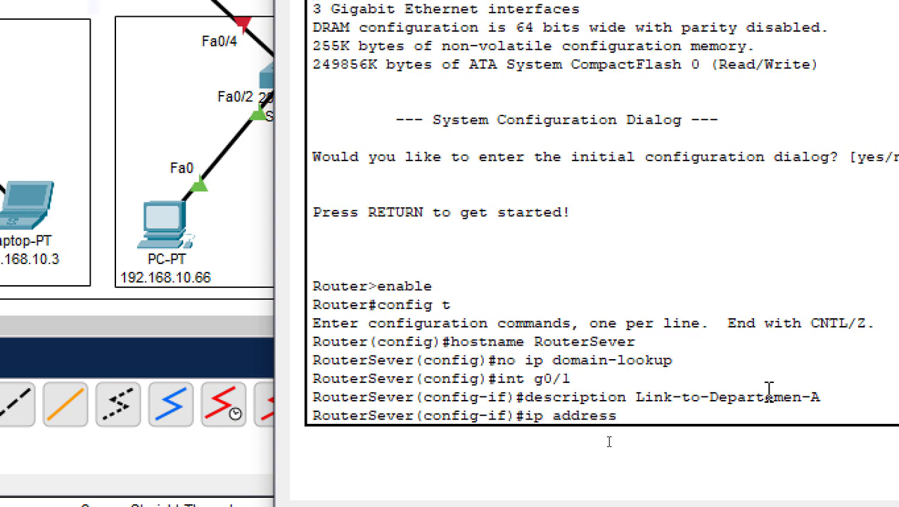
text(192.168.10)
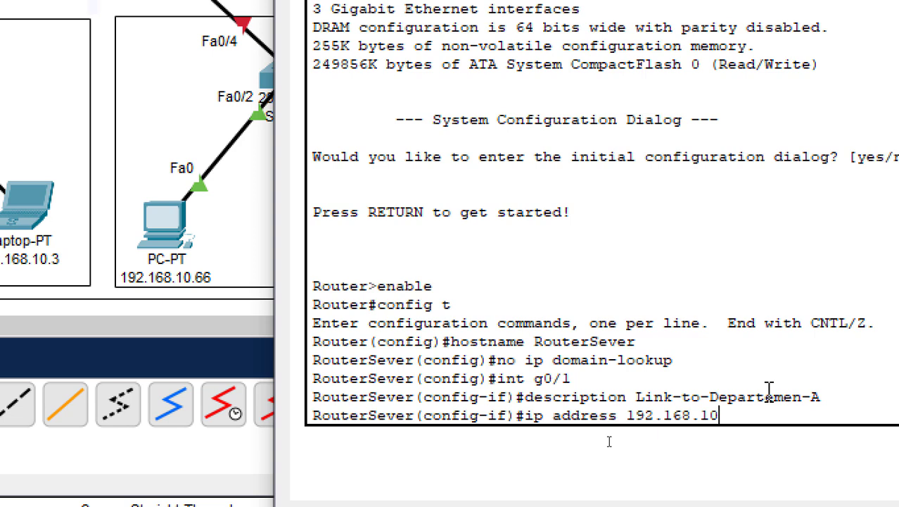
text(.)
text(1)
text(255.2)
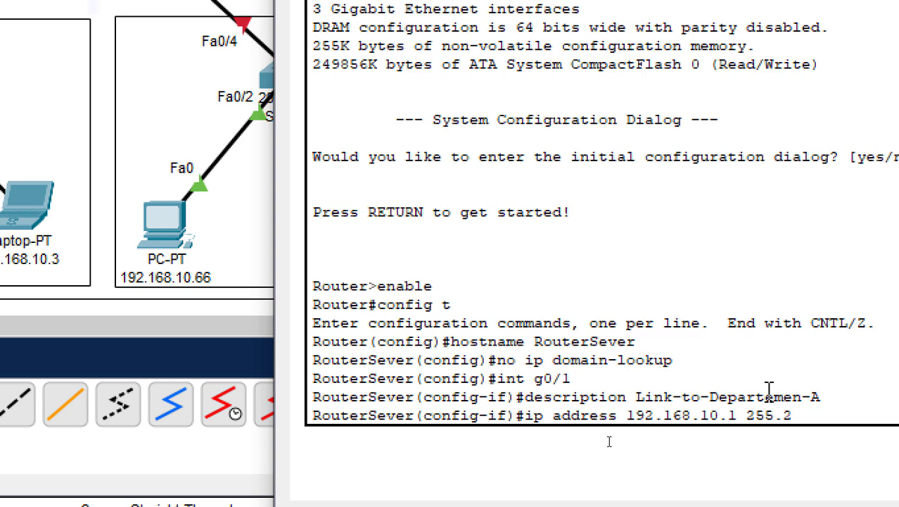
text(55.255.)
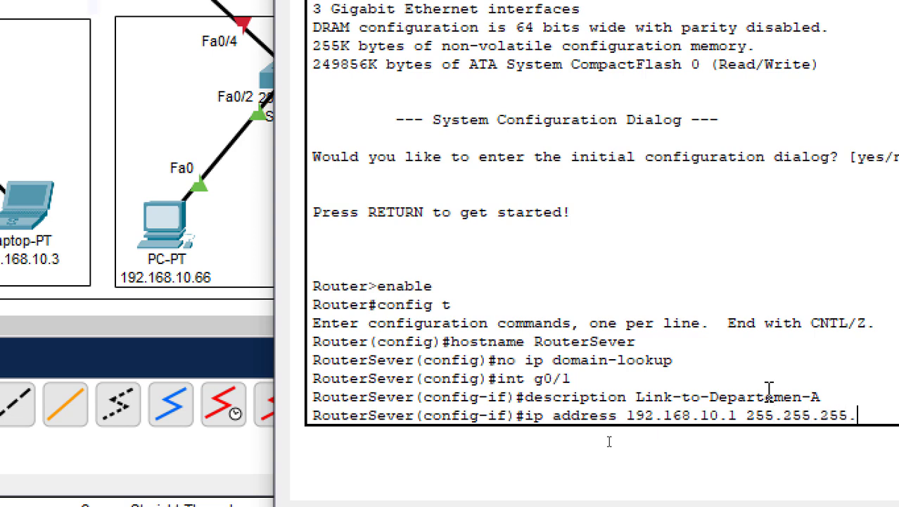
text(192)
key(Return)
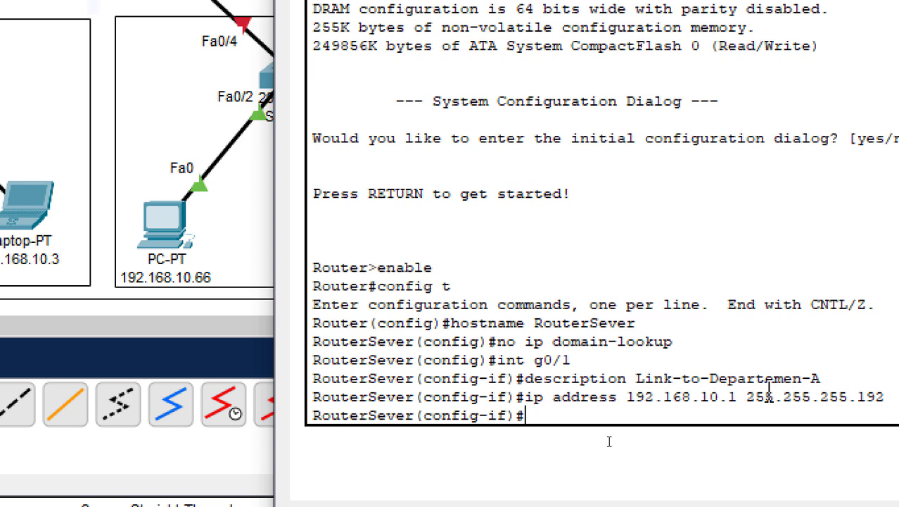
Step: Enable interface g0/1 with no shutdown and exit to global configuration mode
text(no shutdown)
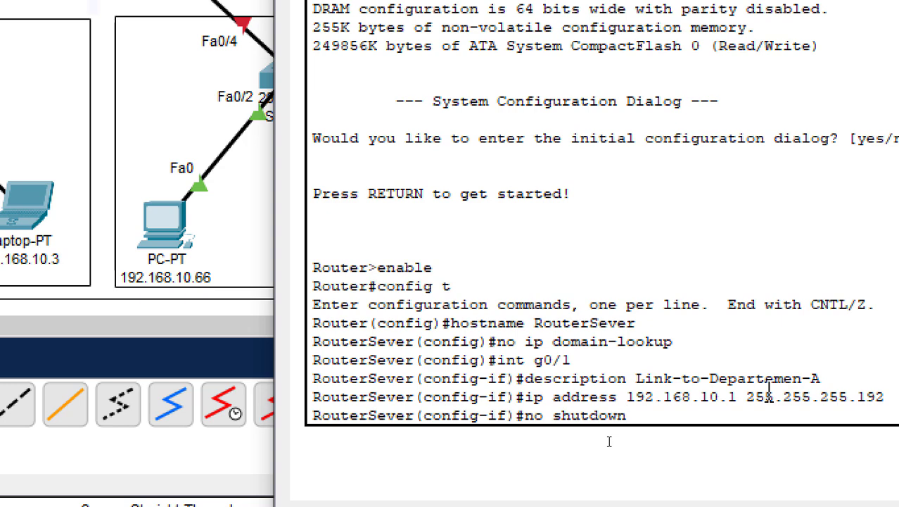
key(Return)
key(Return)
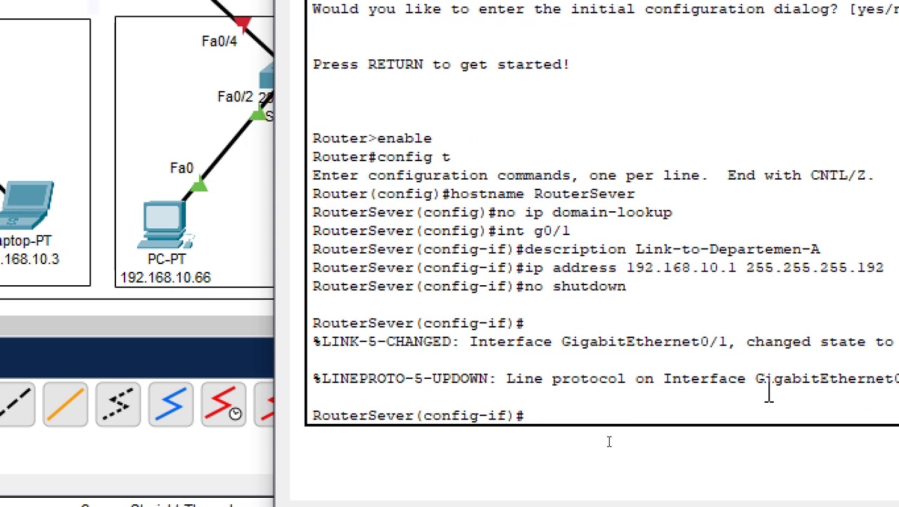
text(exit)
key(Return)
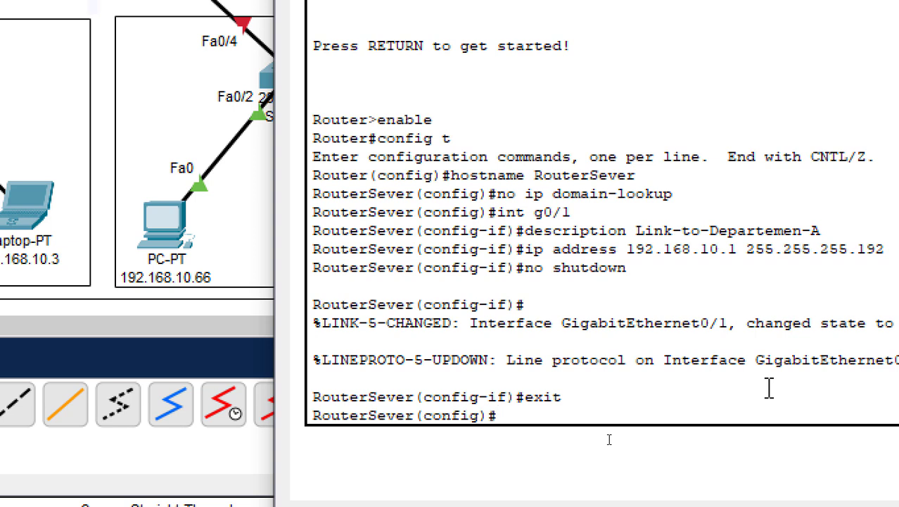
Step: Enter interface configuration mode for the router port towards Departemen B with int g0/2
text(int)
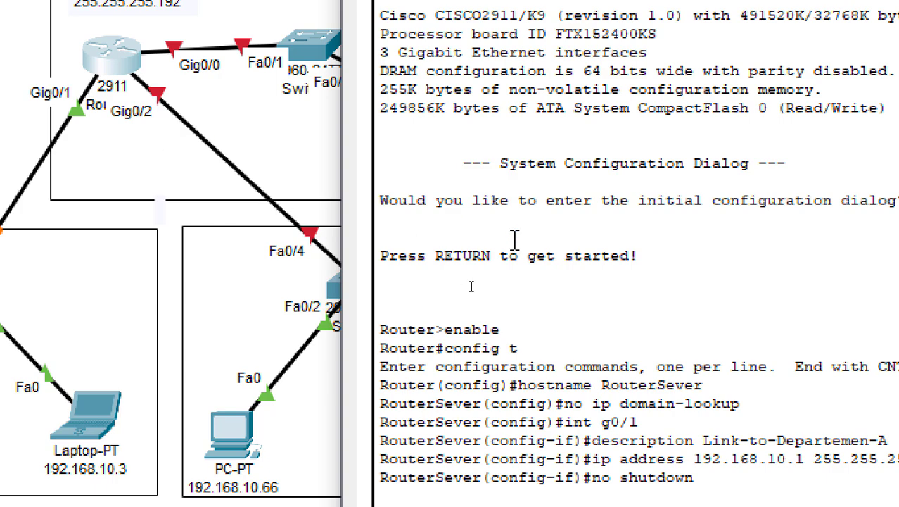
text(g)#int)
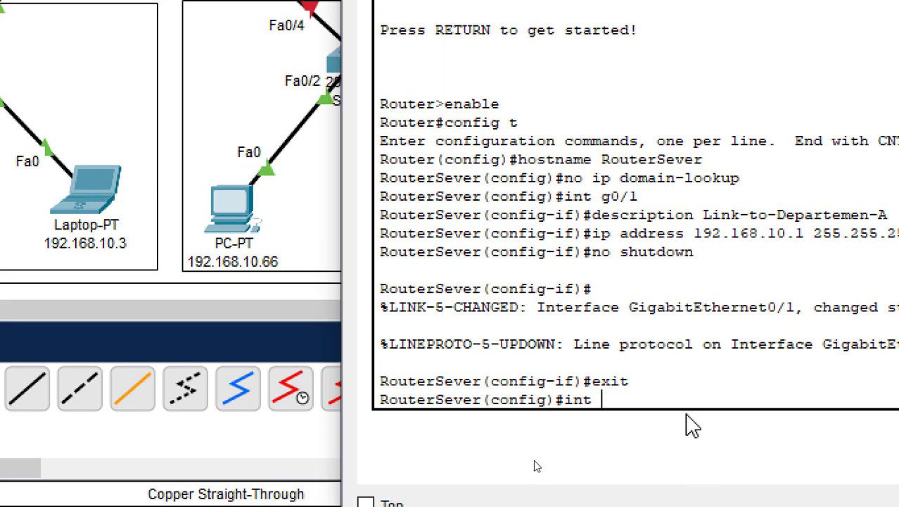
text(0/2)
key(Return)
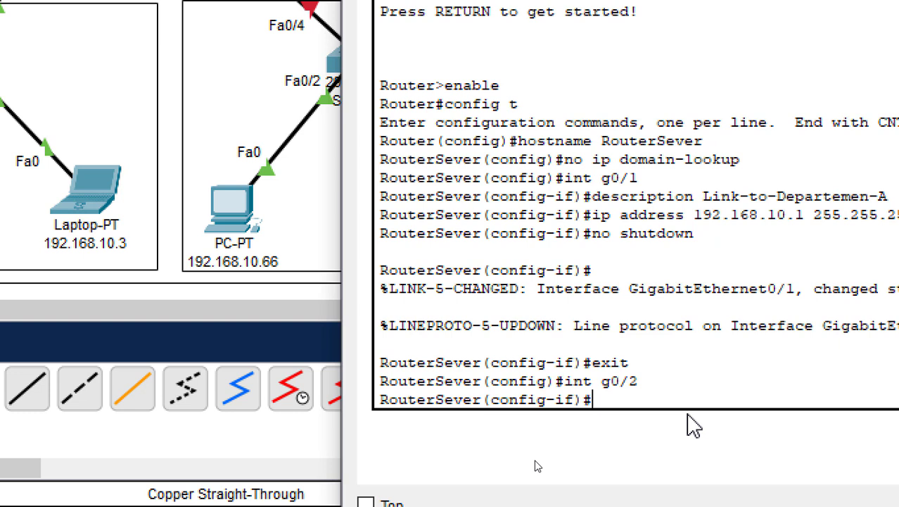
Step: Give interface g0/2 the description Link-to-Departemen-B
text(descr)
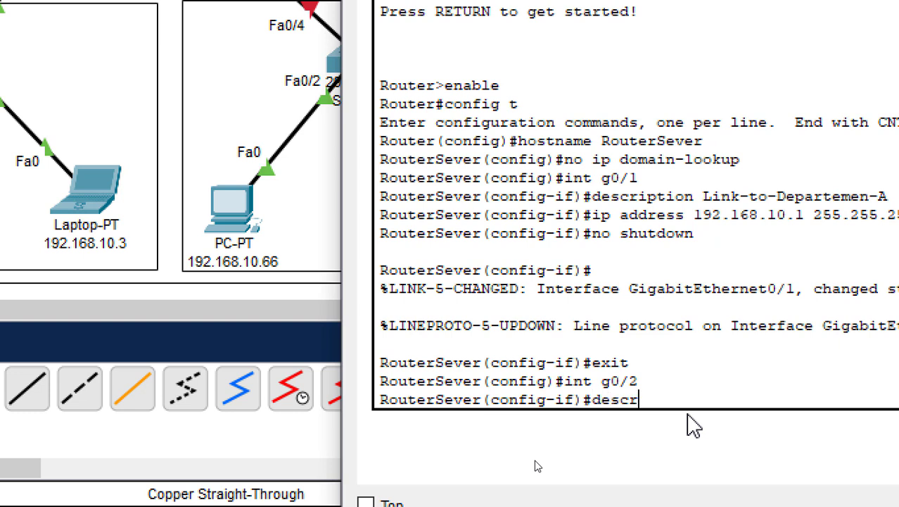
text(iption)
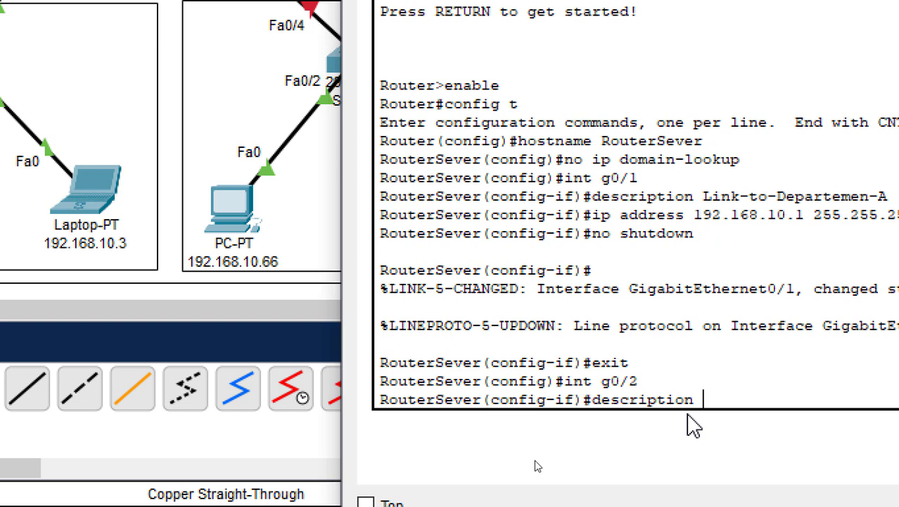
text(Link-to-)
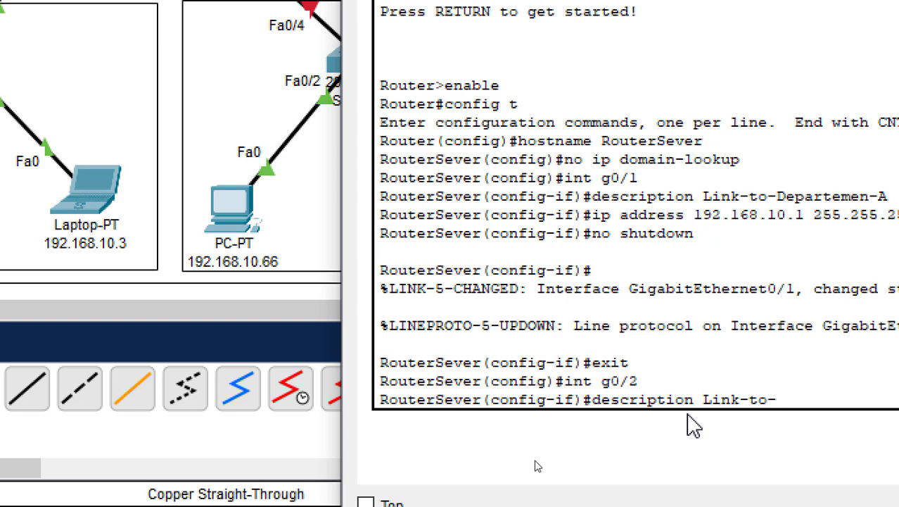
text(Departemen)
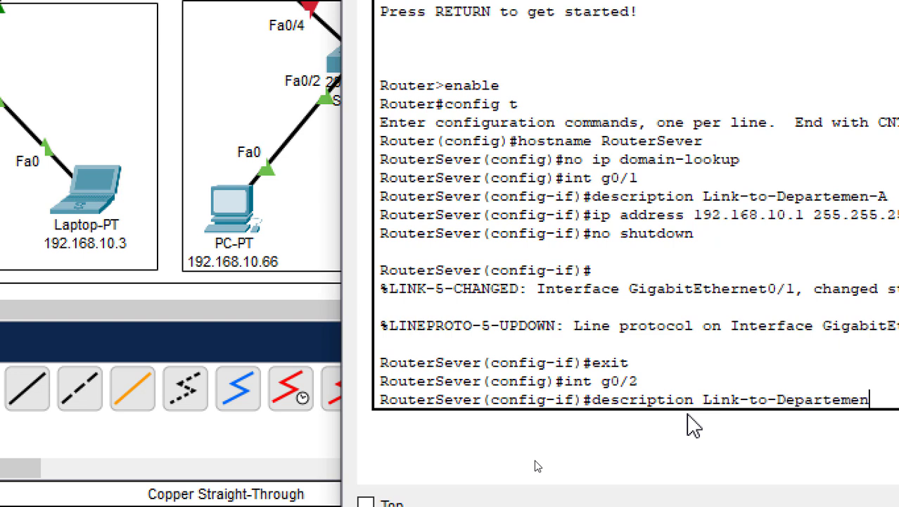
text(-B)
key(Return)
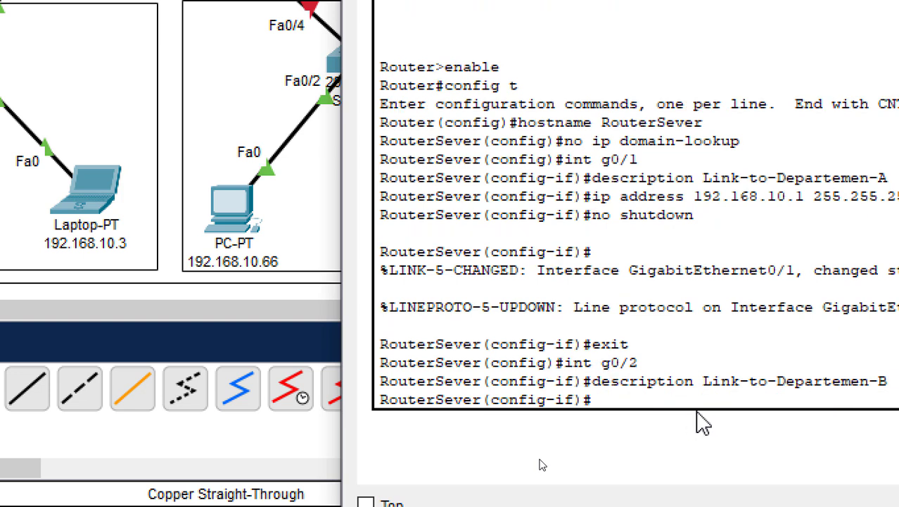
Step: Assign interface g0/2 the IP address 192.168.10.65 with subnet mask 255.255.255.192
text(ip)
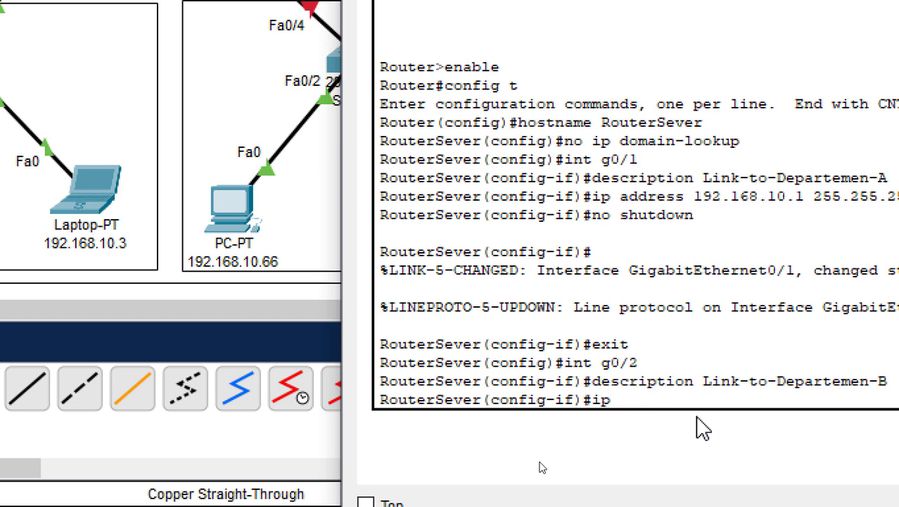
text( address )
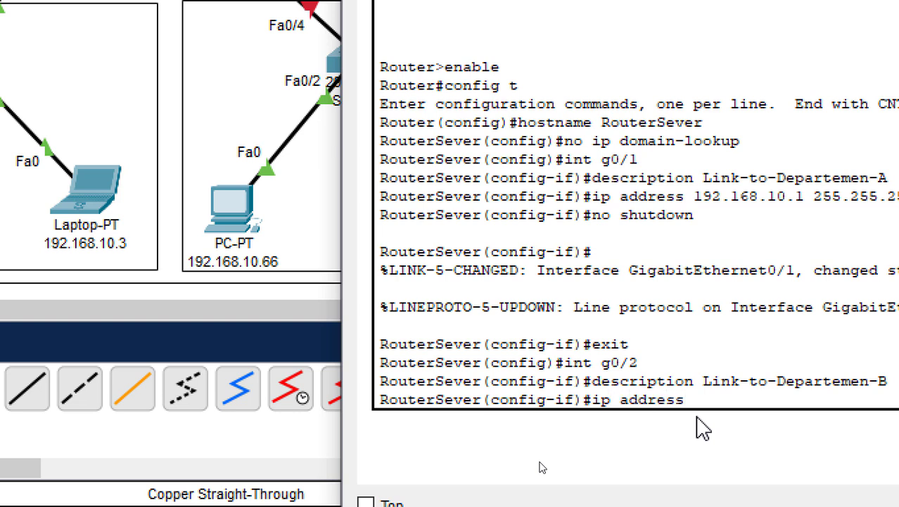
text(192.168.10)
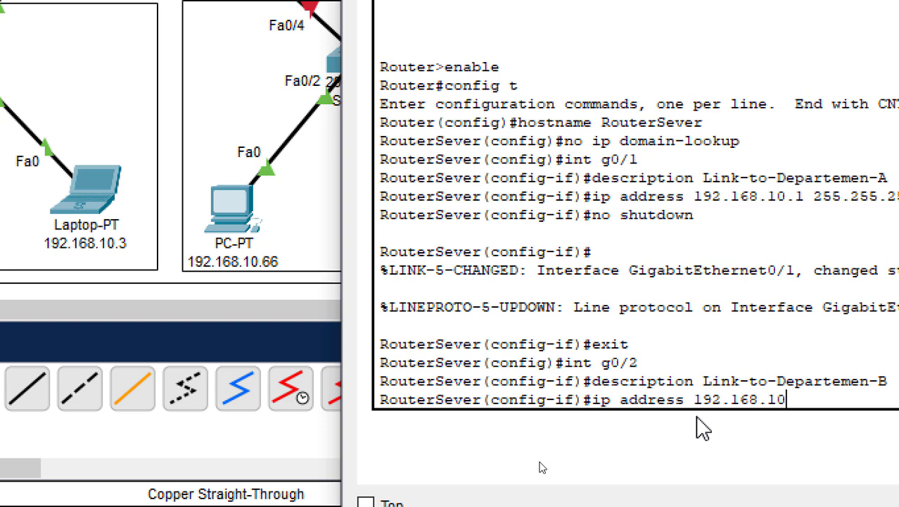
text(.65 255)
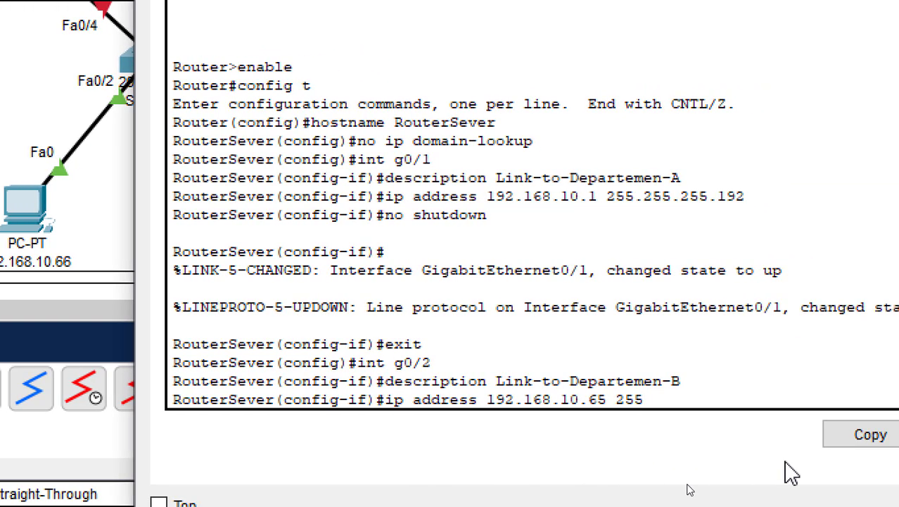
text(.255.255)
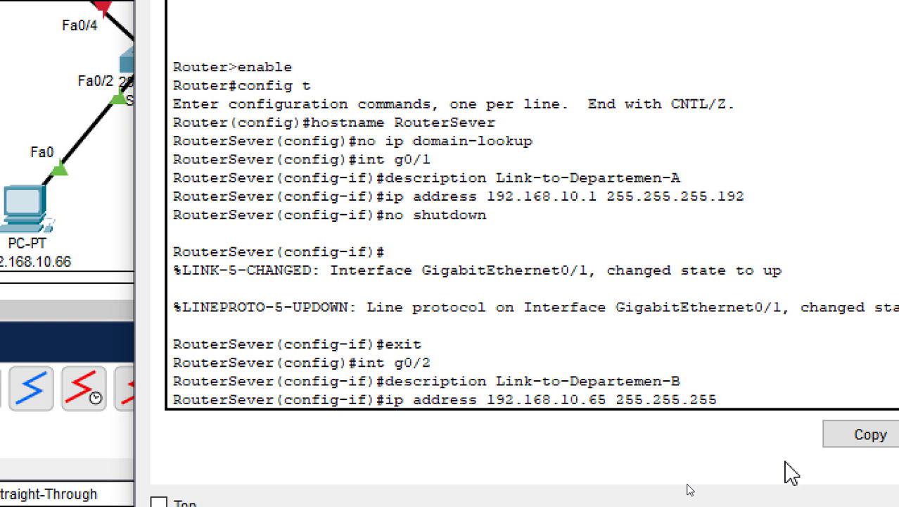
key(BackSpace)
key(BackSpace)
key(BackSpace)
text(192)
key(Return)
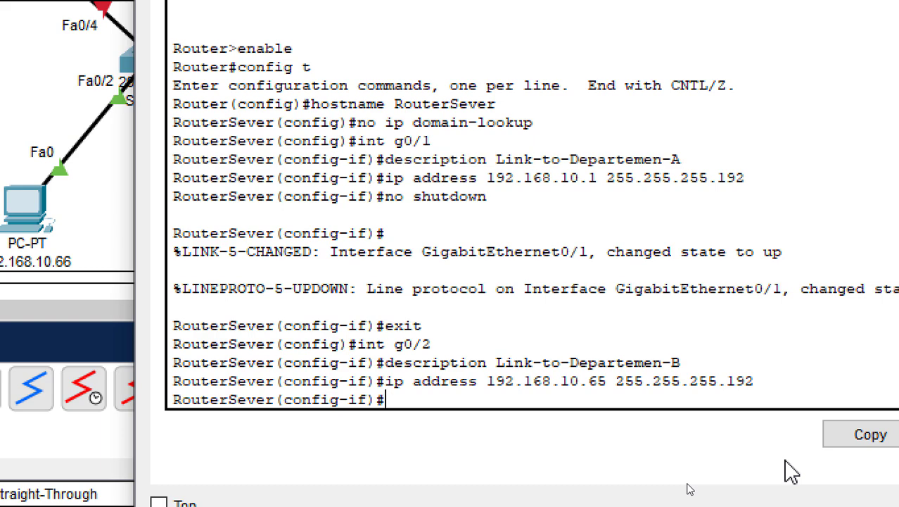
Step: Enable interface g0/2 with no shutdown and exit to global configuration mode
text(no shu)
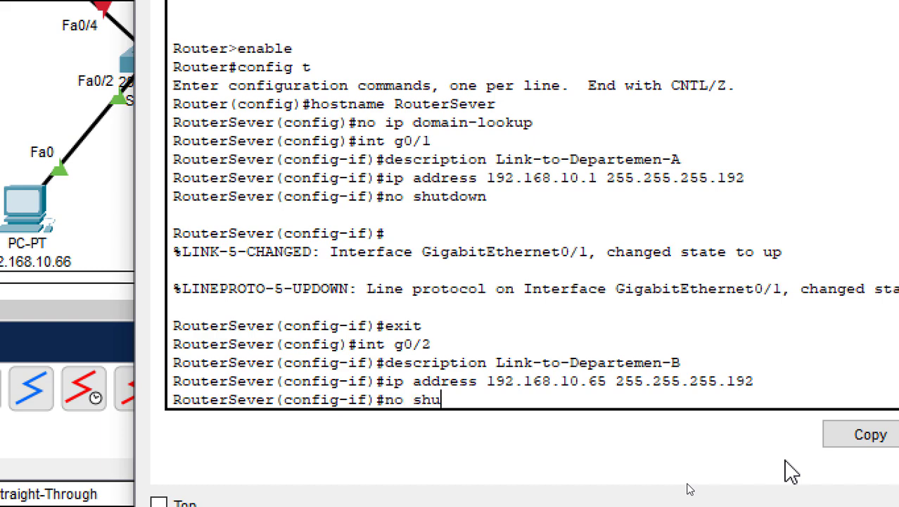
text(tdown)
key(Return)
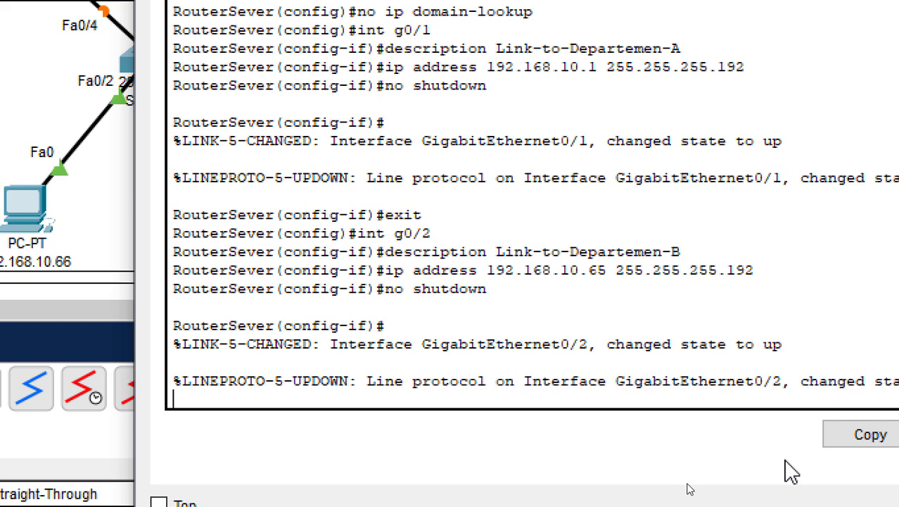
key(Return)
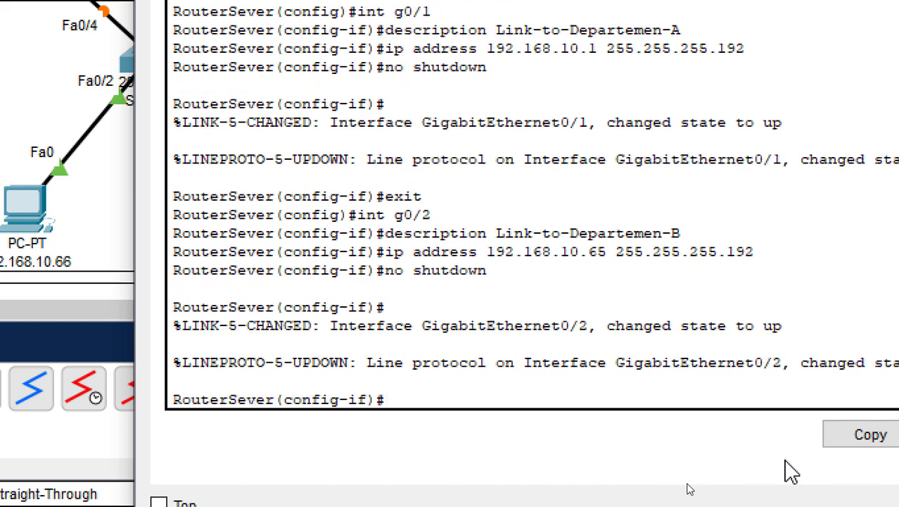
text(exit)
key(Return)
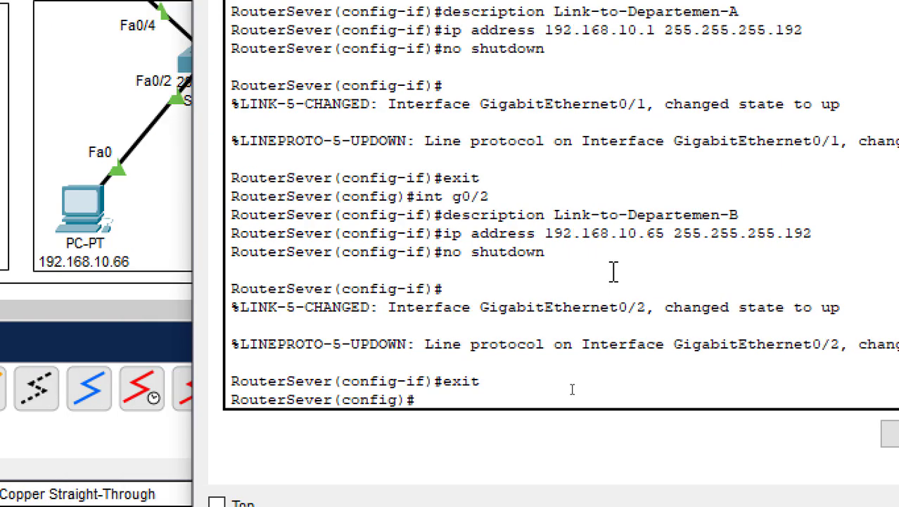
Step: Enter configuration mode for interface g0/0 and give it the description Link-to-Ruang-Server
text(int g0/0)
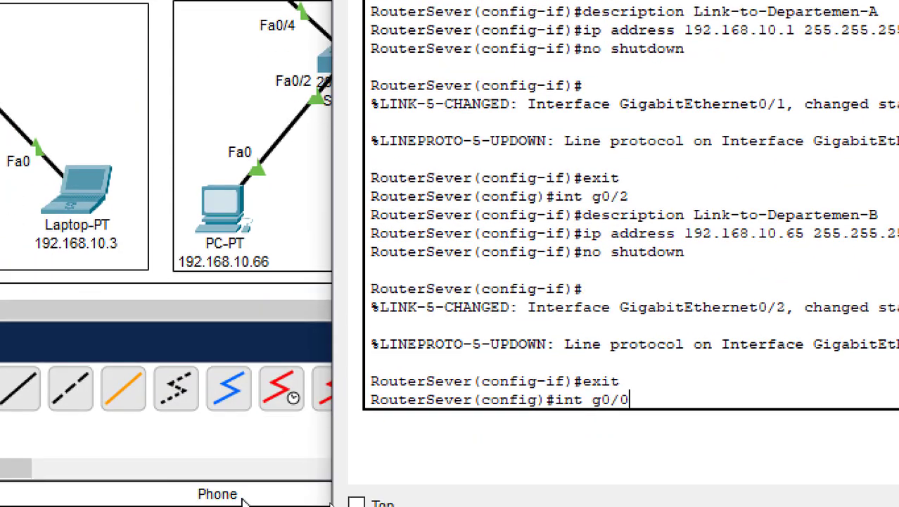
key(Return)
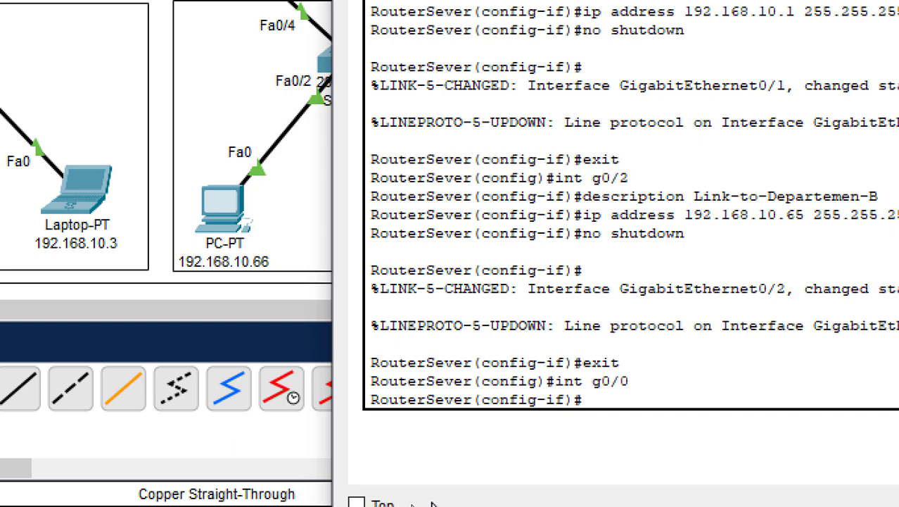
text(descrip)
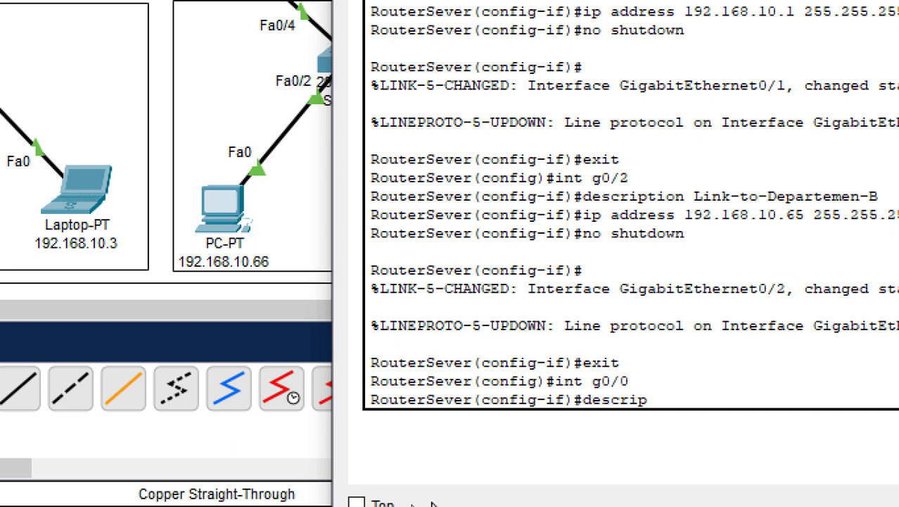
text(tion Link-to)
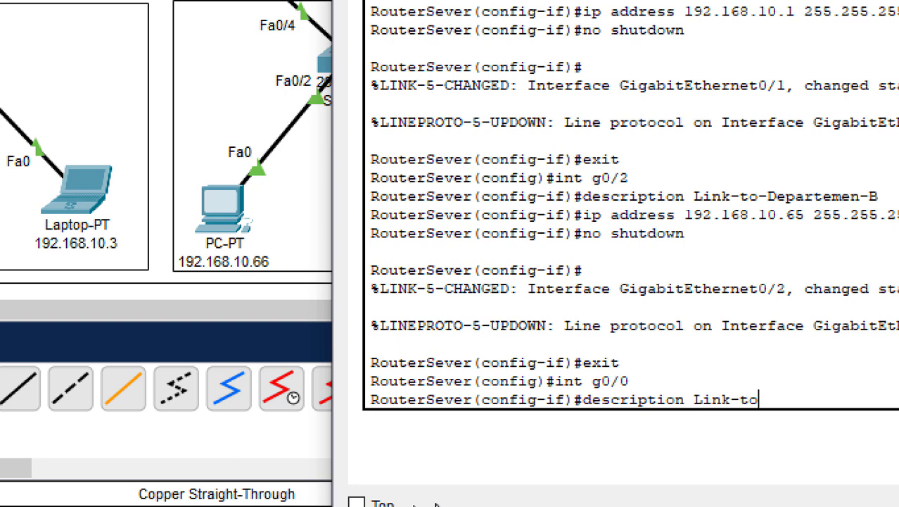
text(-D)
key(BackSpace)
text(Ruang Ser)
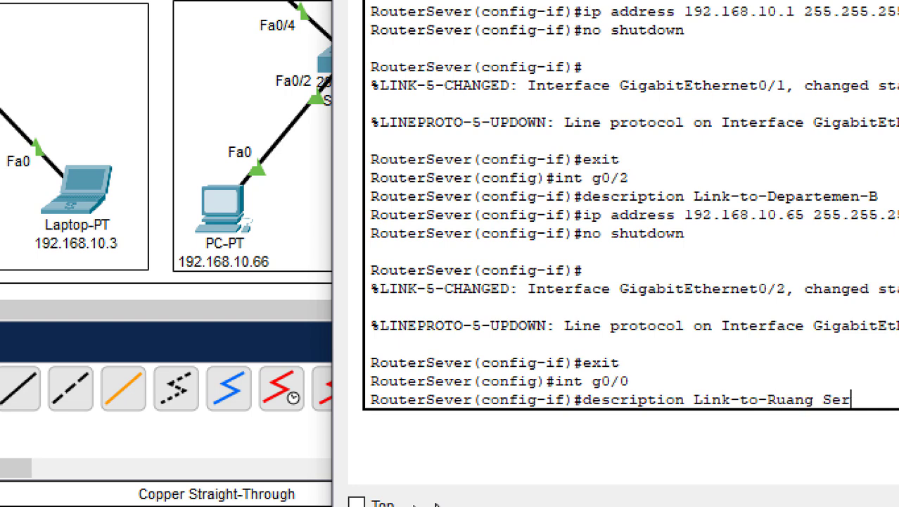
key(BackSpace)
key(BackSpace)
key(BackSpace)
key(BackSpace)
text(-Server)
key(Return)
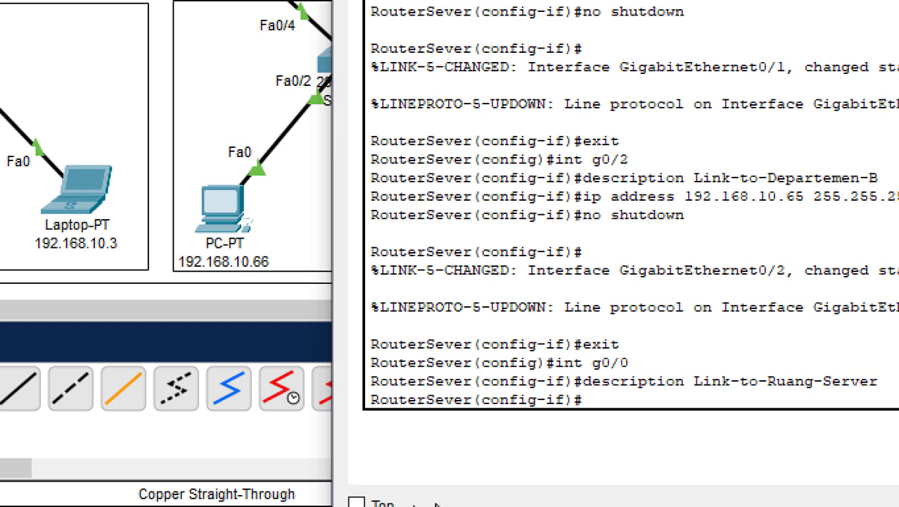
Step: Assign interface g0/0 the IP address 192.168.10.129 with subnet mask 255.255.255.192
text(ip address )
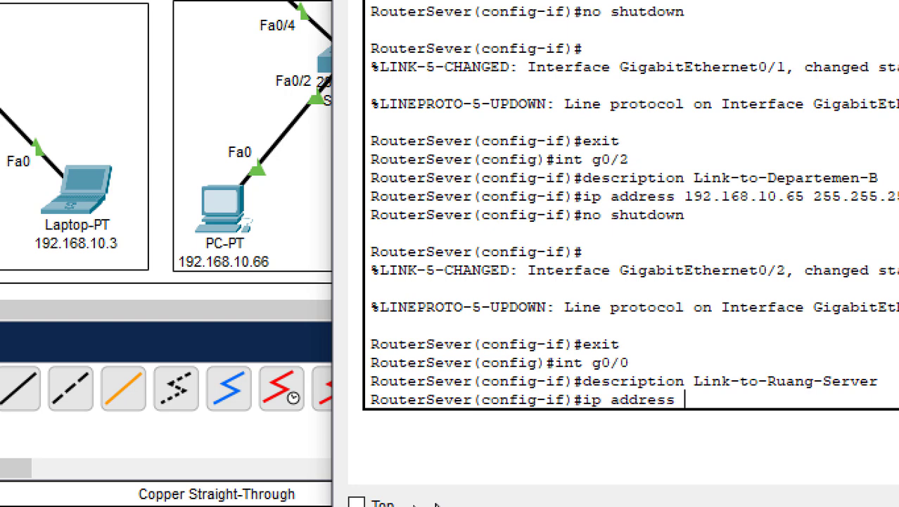
text(192.168.)
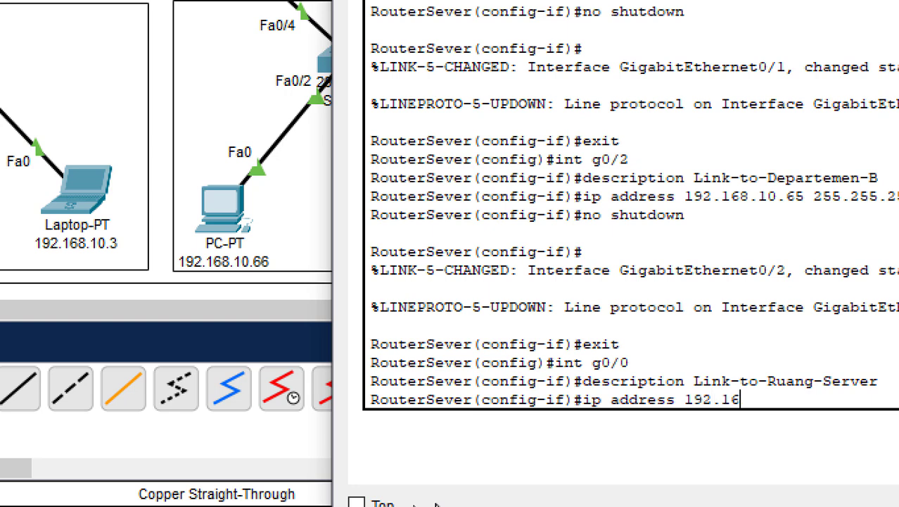
text(10.)
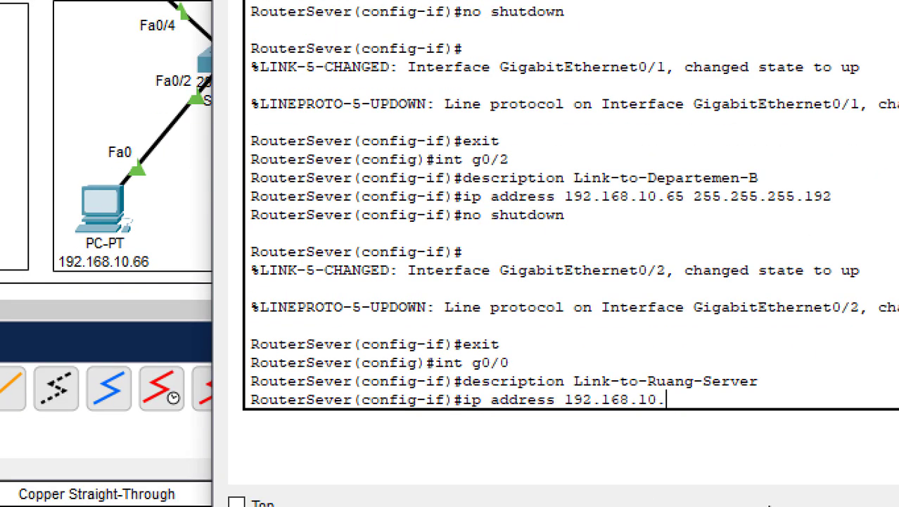
text(129)
key(Return)
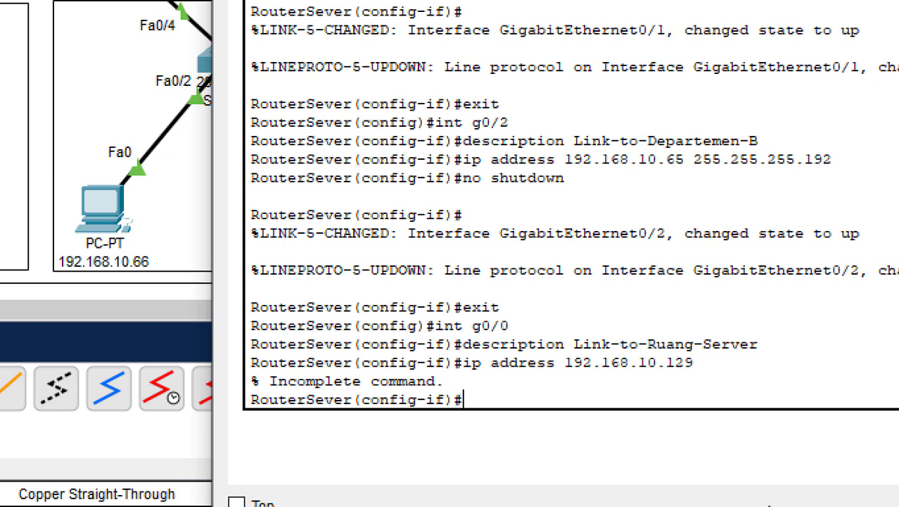
key(Up)
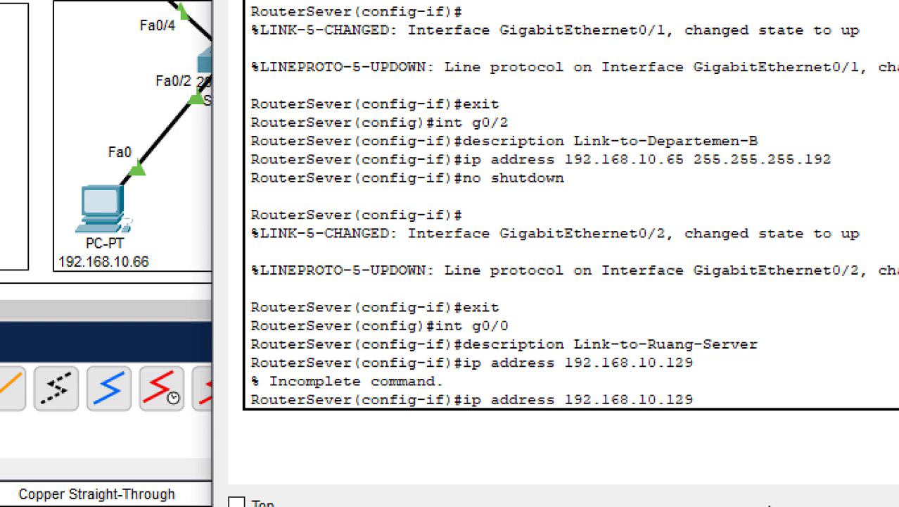
text(255.255.255)
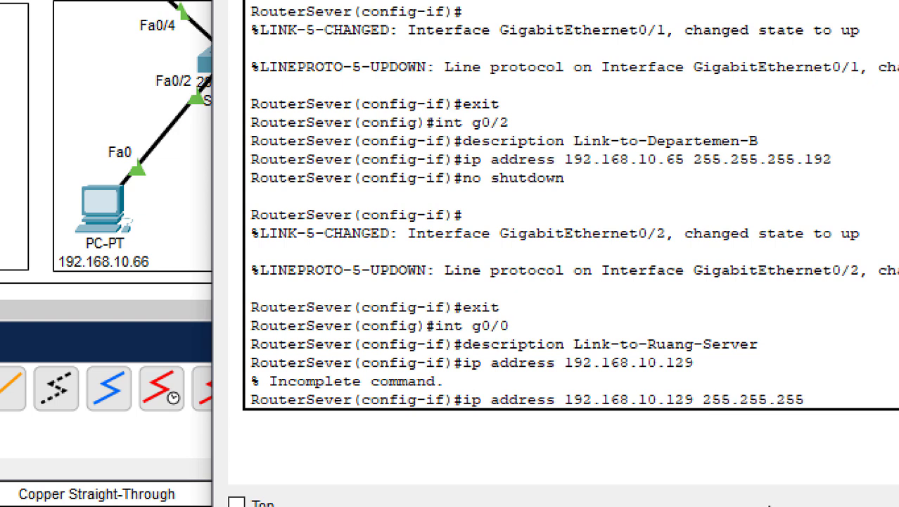
text(.192)
key(Return)
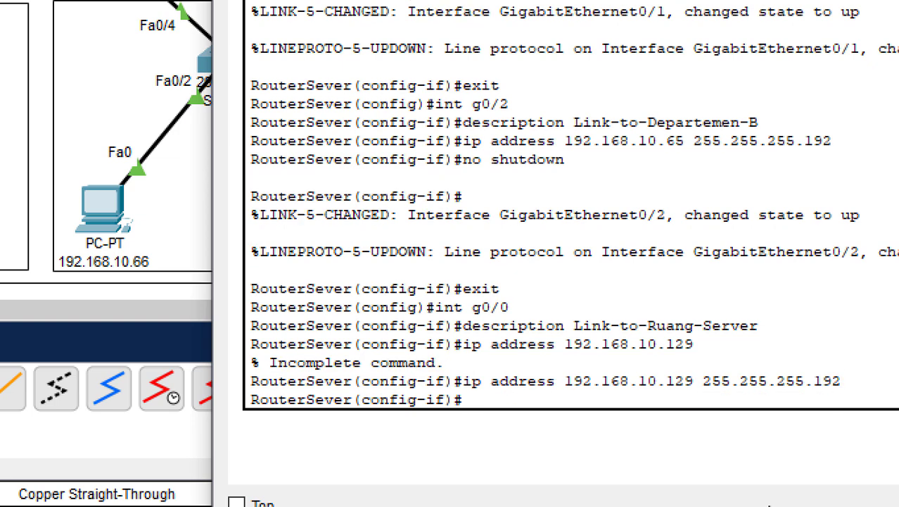
Step: Enable interface g0/0 with no shutdown and exit to global configuration mode
text(not)
key(BackSpace)
text(shut)
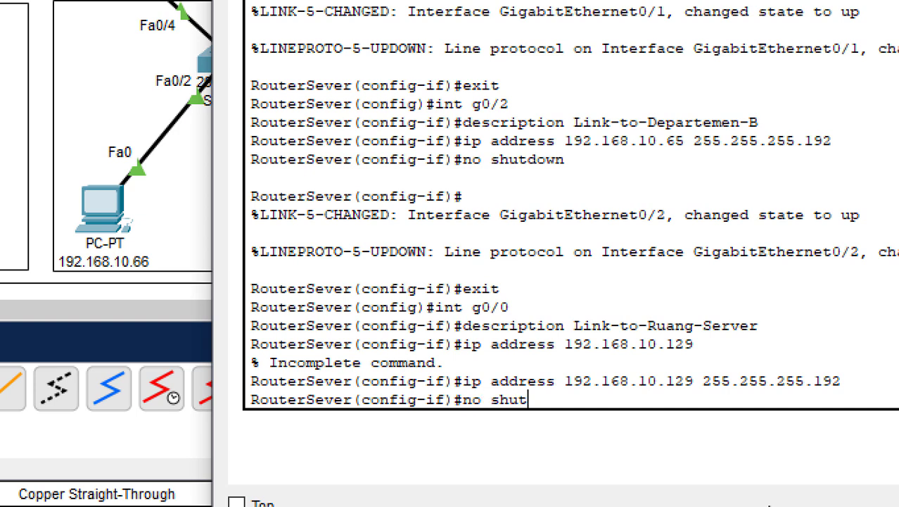
text(down)
key(Return)
key(Return)
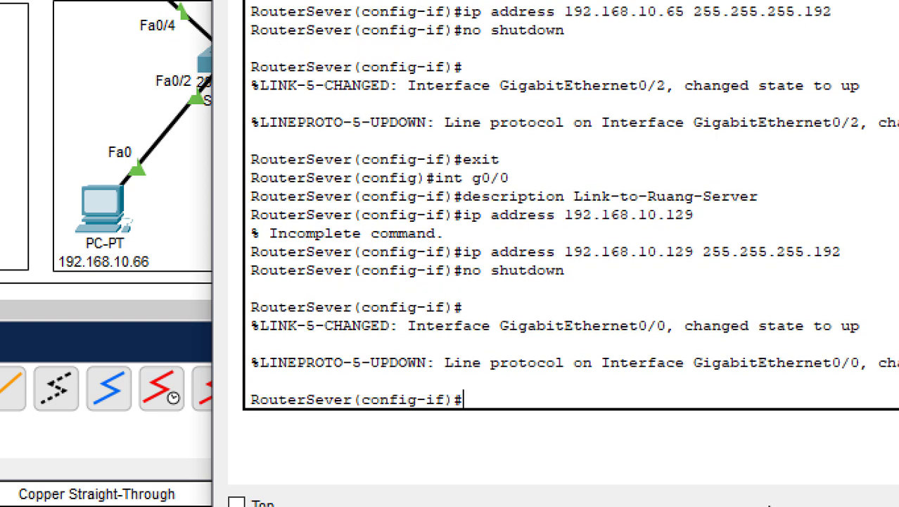
text(exit)
key(Return)
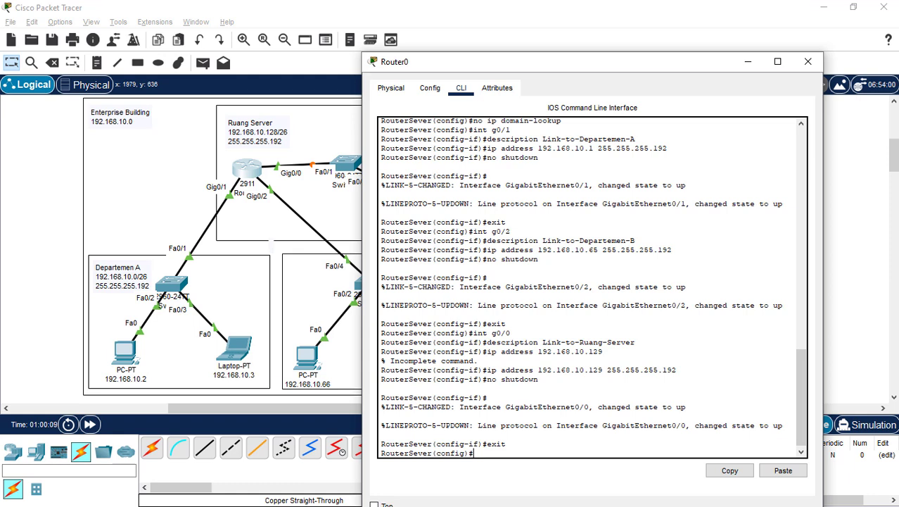
Step: Create an extended named access list ACL_DEPT_A with the ip access-list extended command
drag(465, 65, 462, 10)
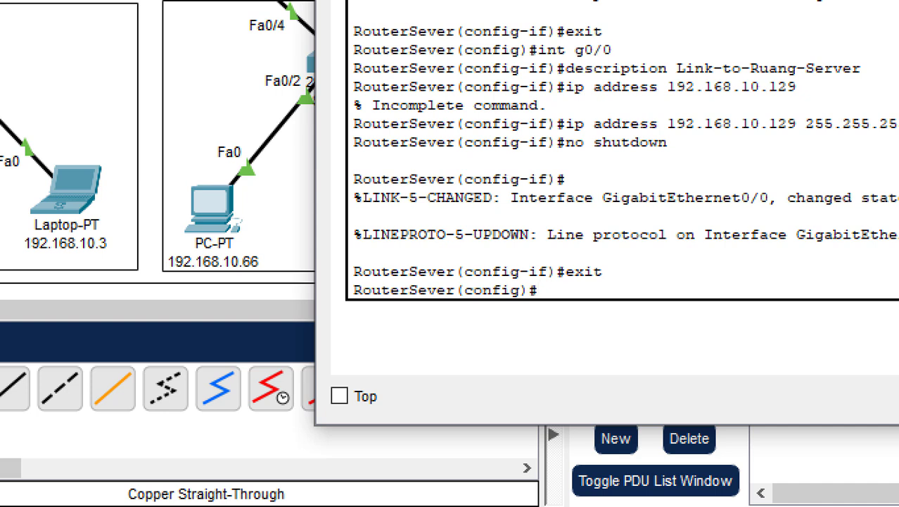
text(ip access)
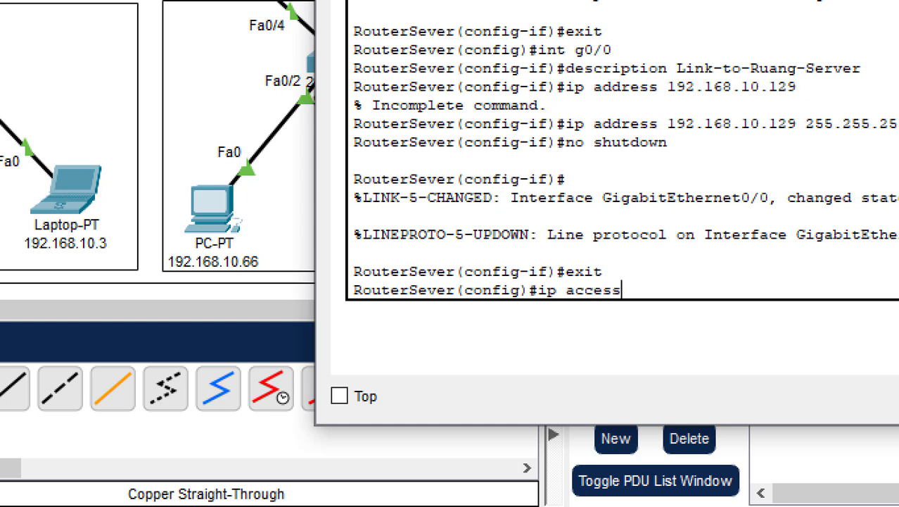
text(-list extended)
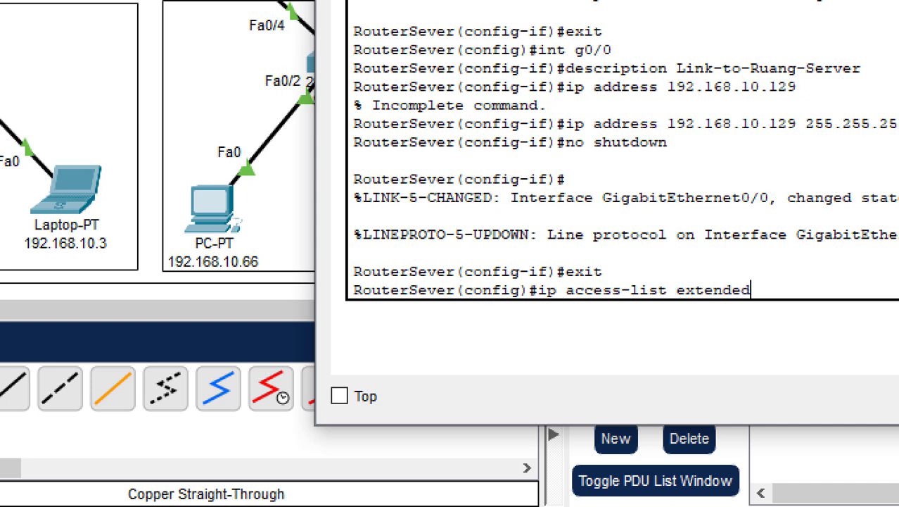
text( ACL_DIV_)
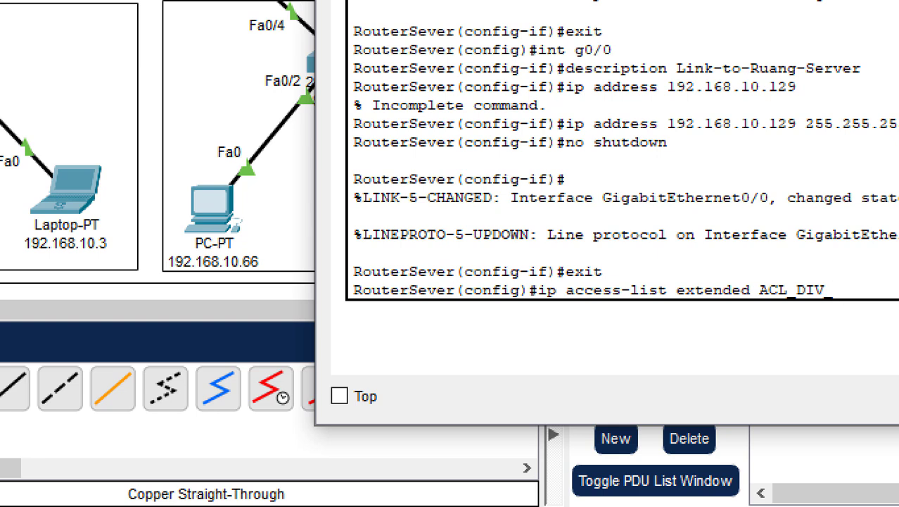
key(BackSpace)
key(BackSpace)
text(E[)
text(PT_)
text(A)
key(Return)
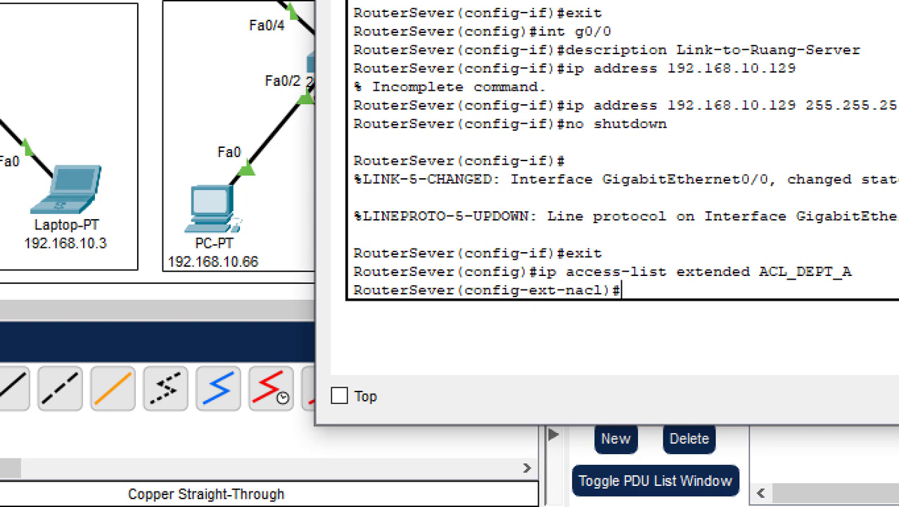
Step: Add a rule to ACL_DEPT_A denying IP traffic from 192.168.10.0 0.0.0.63 to 192.168.10.64 0.0.0.63
text(deny ip)
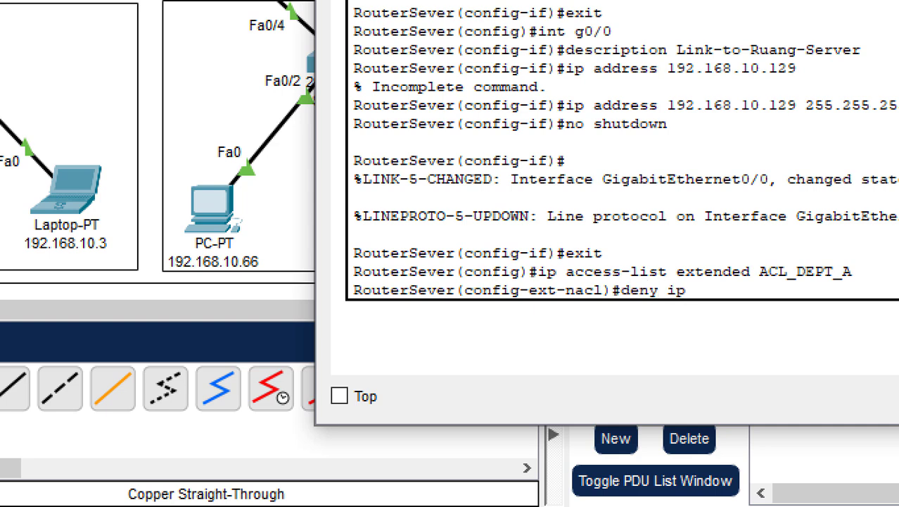
text( 192.168.10.)
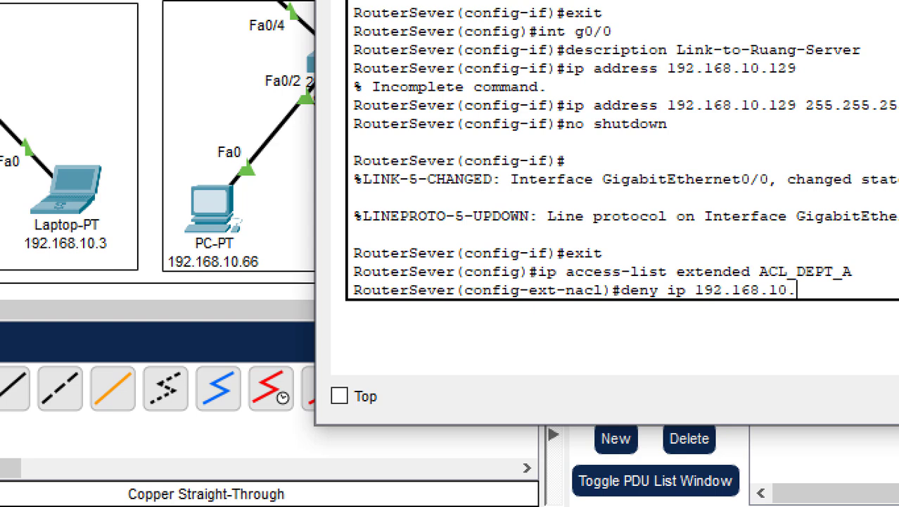
text(0)
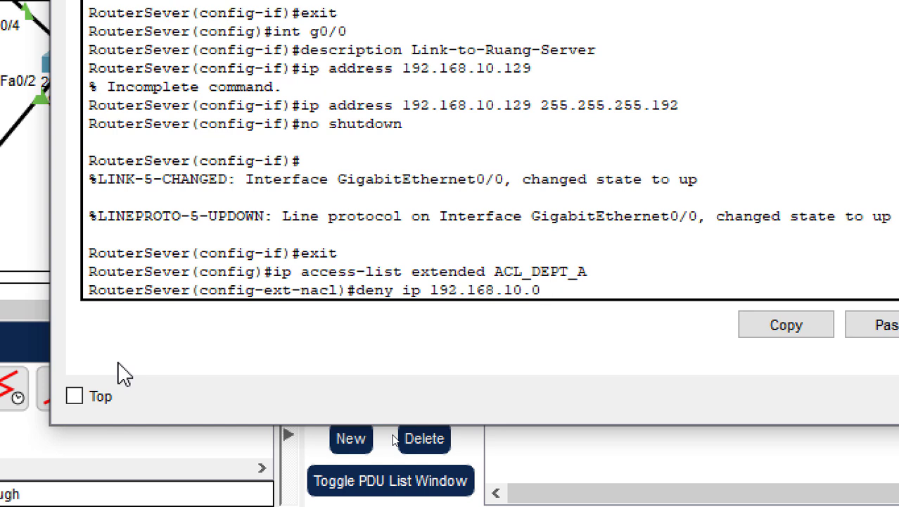
text(0.0.0.63)
text(192)
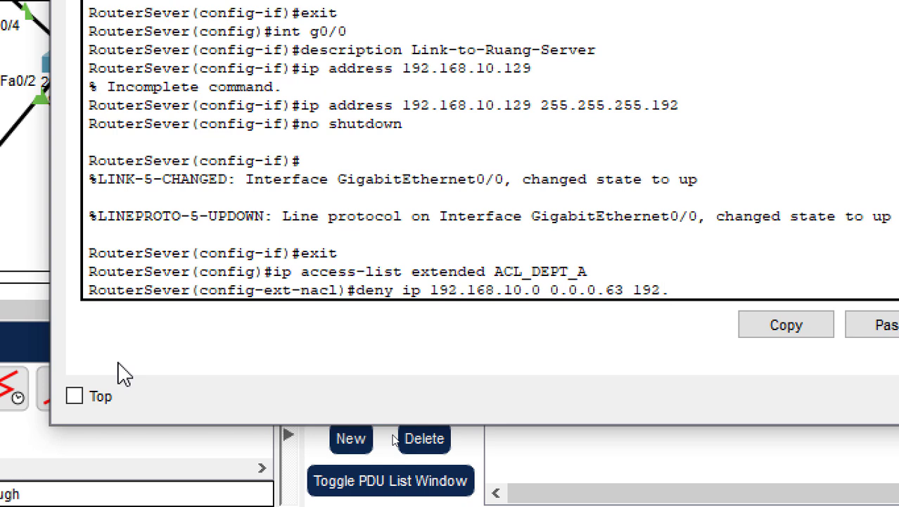
text(.168.10.64)
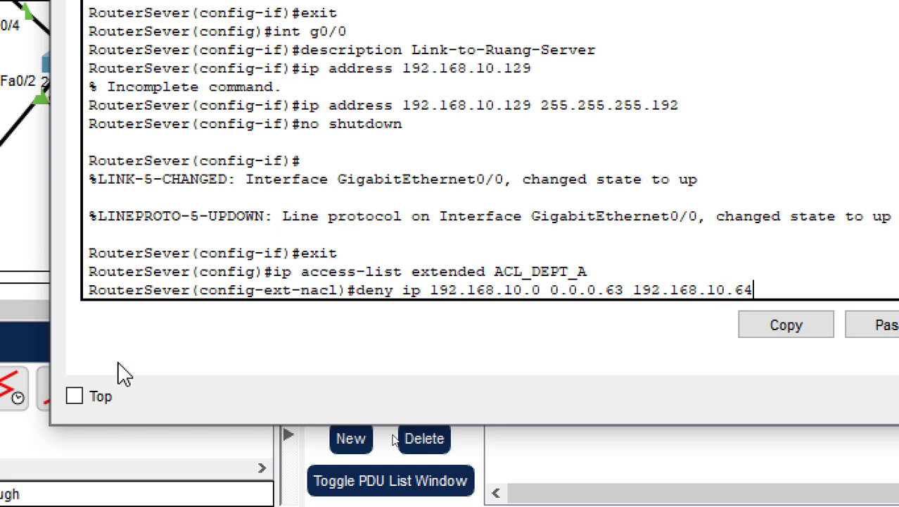
text( 0.0.0)
text(.63)
key(Return)
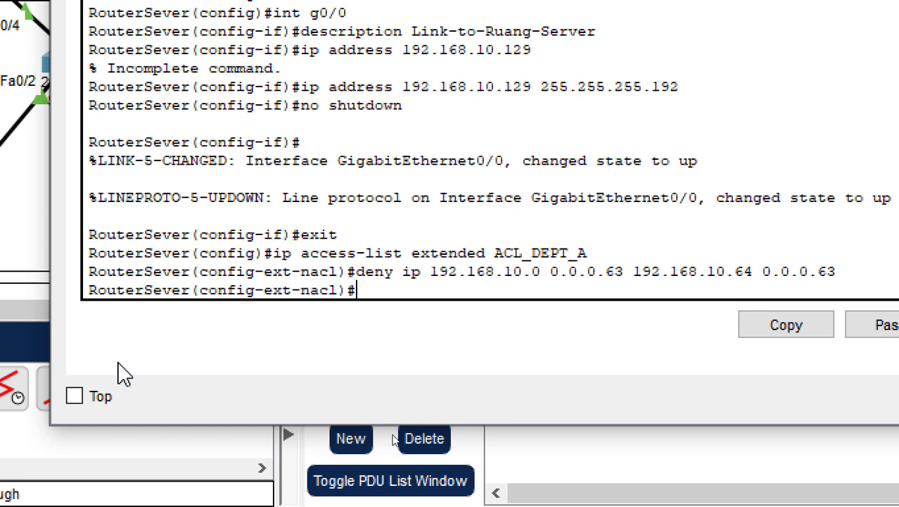
Step: Add a rule permitting IP traffic from 192.168.10.0 0.0.0.63 to 192.168.10.128 0.0.0.63
text(permit )
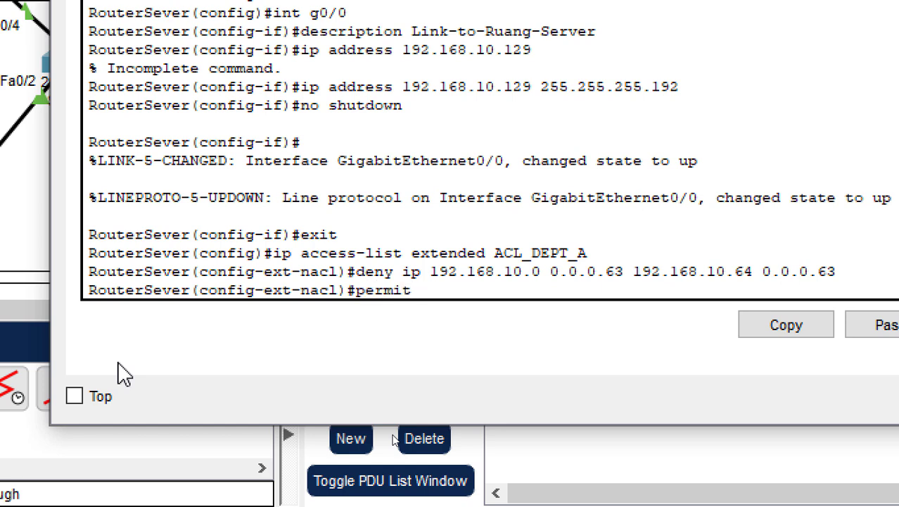
text(ip)
text(192.168.)
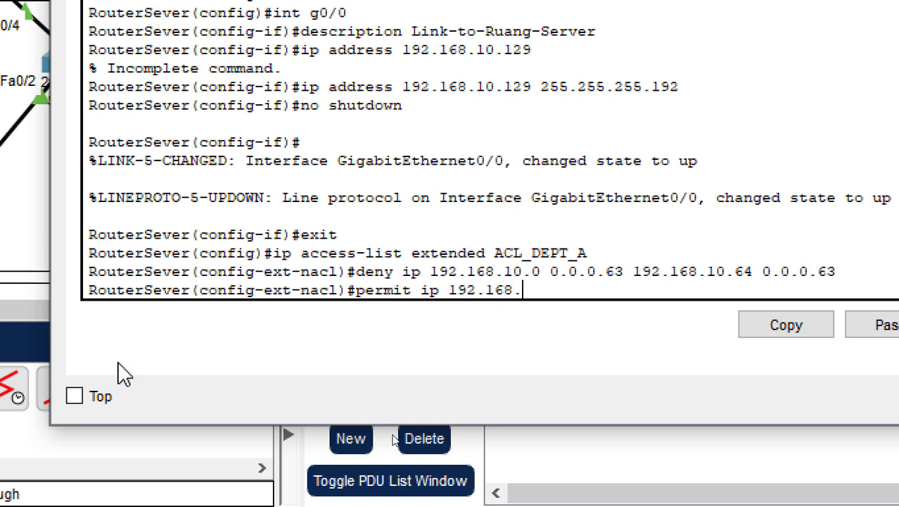
text(10.0 0.0.0.)
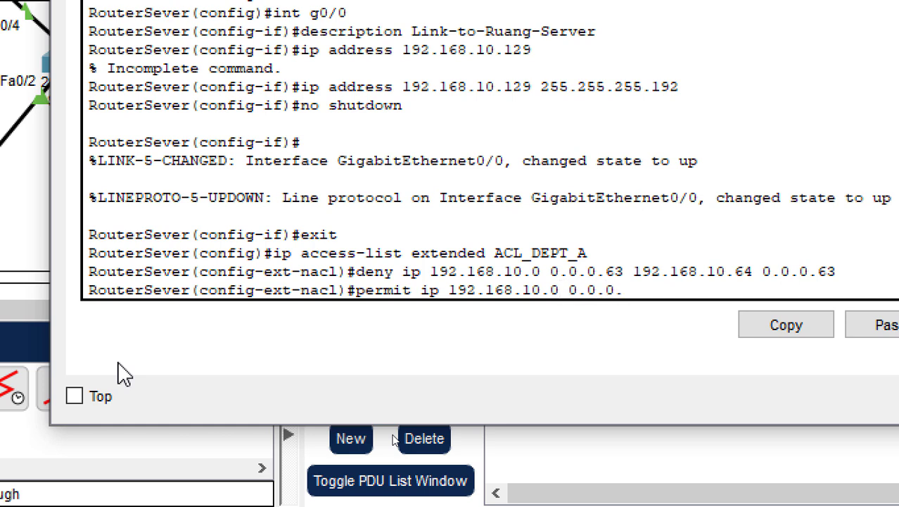
text(63 192.168.)
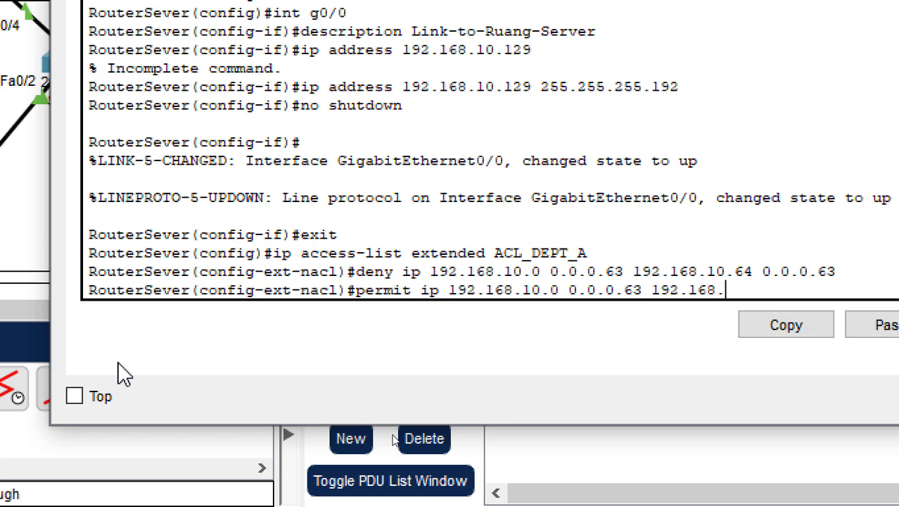
text(10.128 0)
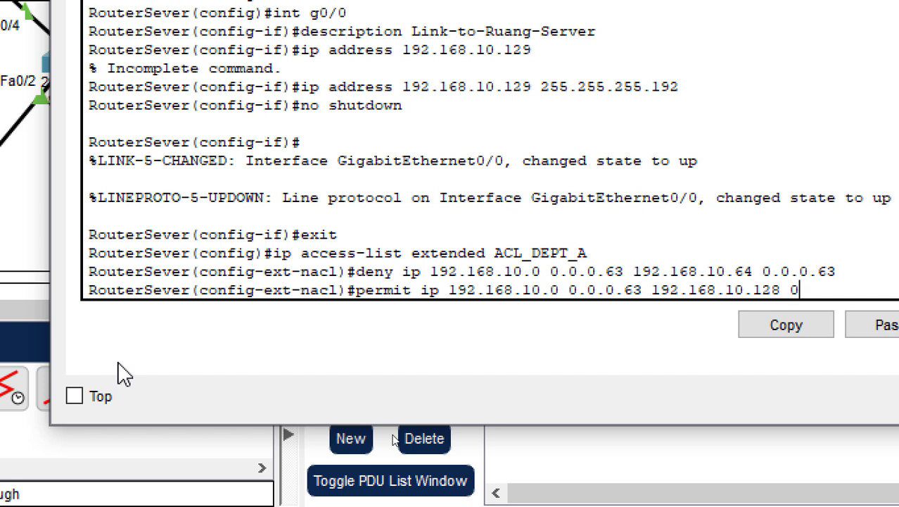
text(0.0.)
key(BackSpace)
key(BackSpace)
key(BackSpace)
key(BackSpace)
text(.0.0.63)
key(Return)
Step: Permit IP traffic from 192.168.10.0 0.0.0.63 to any destination, and exit the access list's configuration mode
text(permit)
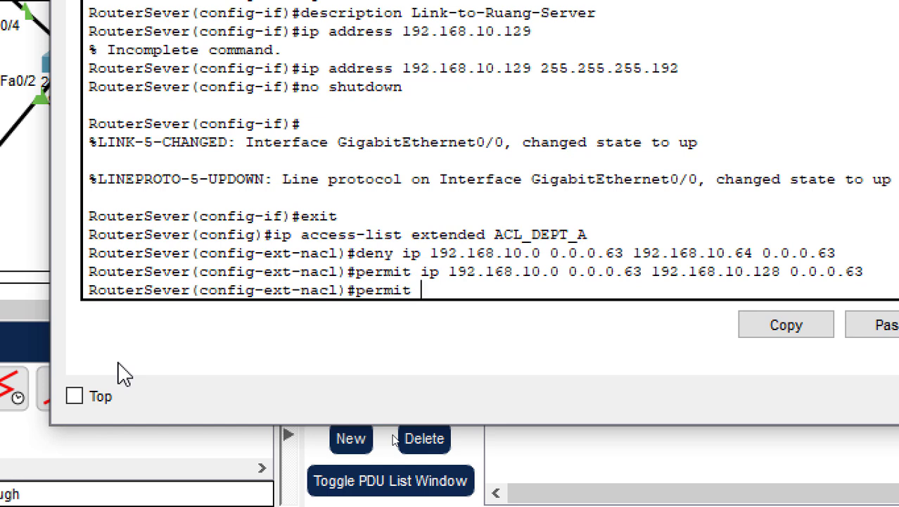
text( ip 192)
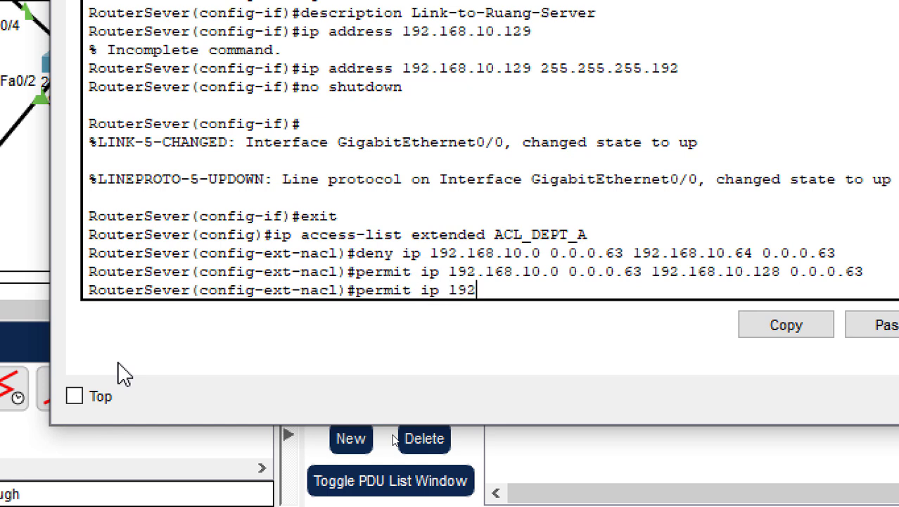
text(.168.10.0)
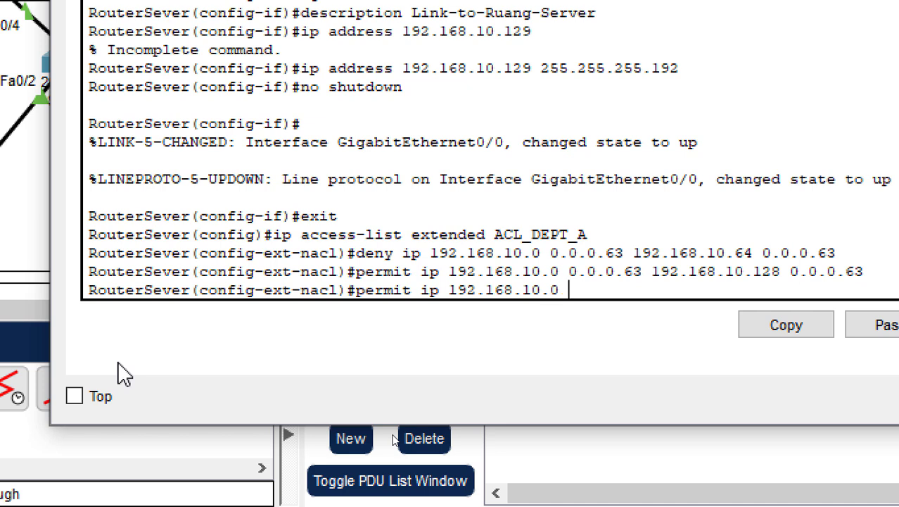
text( 0.0.0.63)
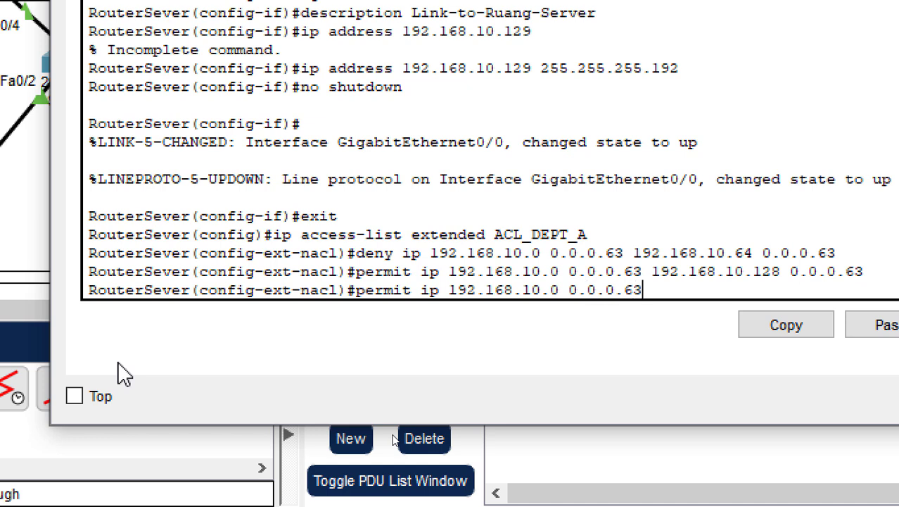
key(Return)
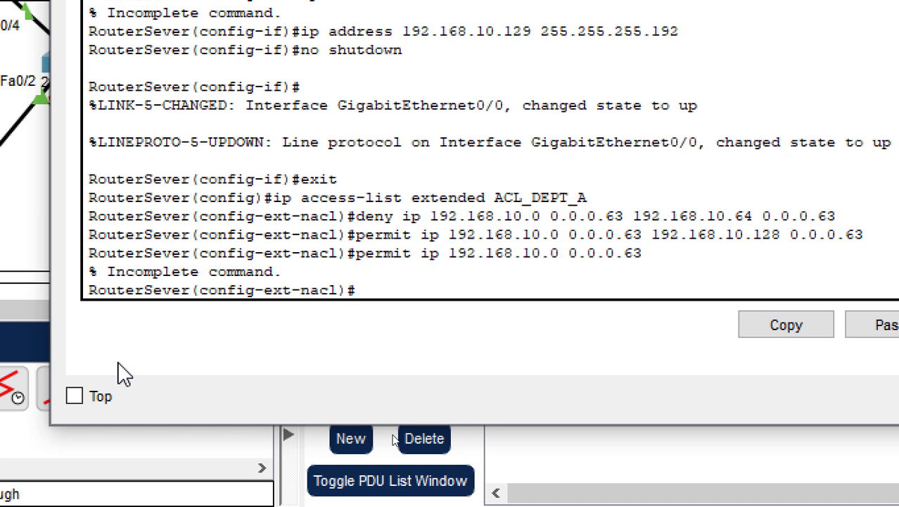
key(Up)
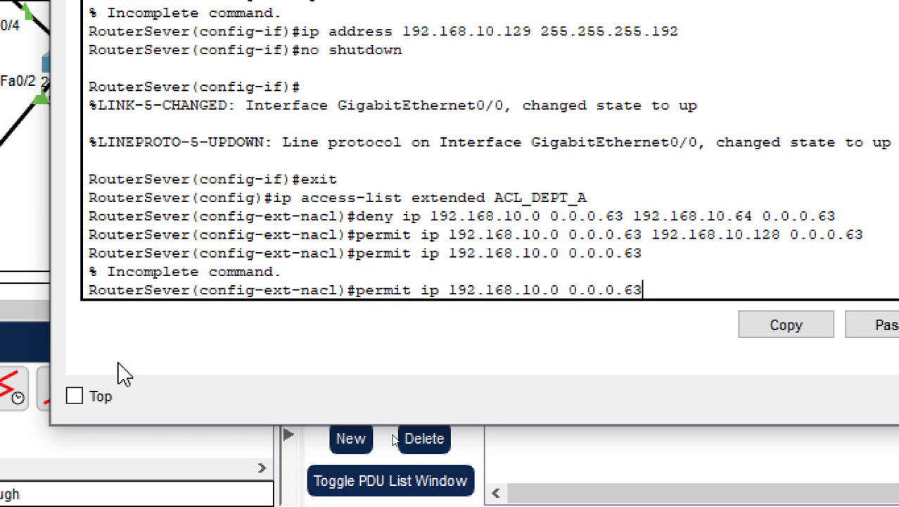
text(any)
key(Return)
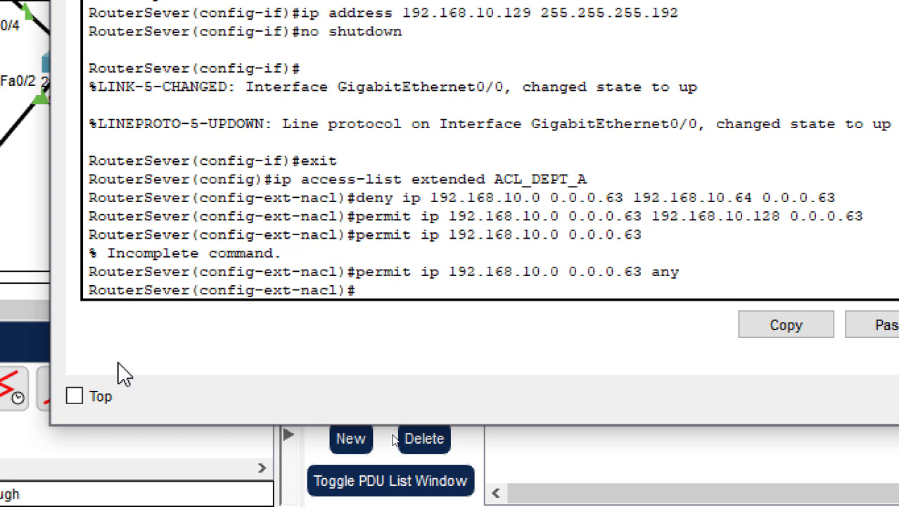
text(exit)
key(Return)
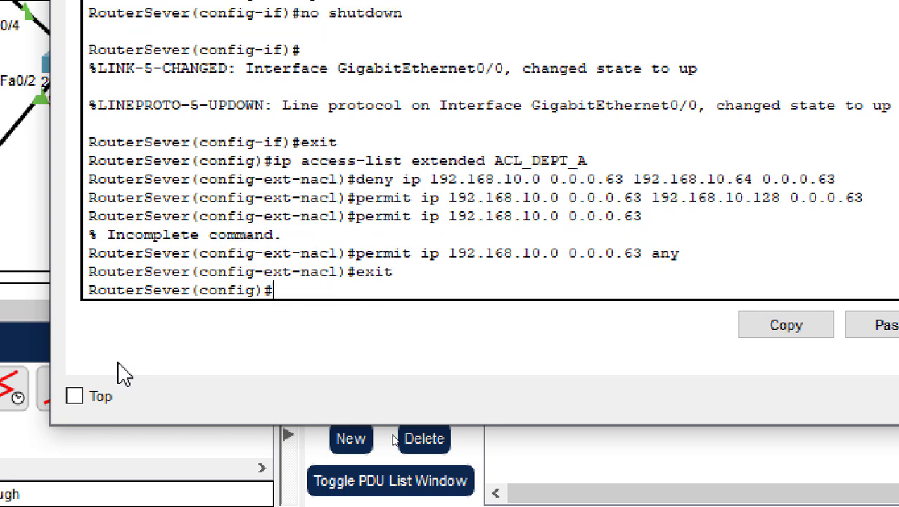
Step: Create a second extended named access list ACL_DEPT_B with the ip access-list extended command
text(ip access)
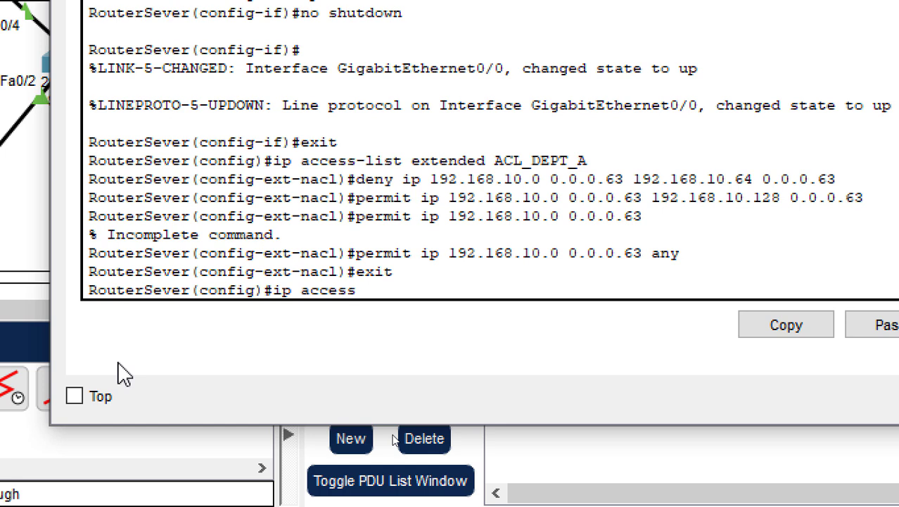
text(-list extended)
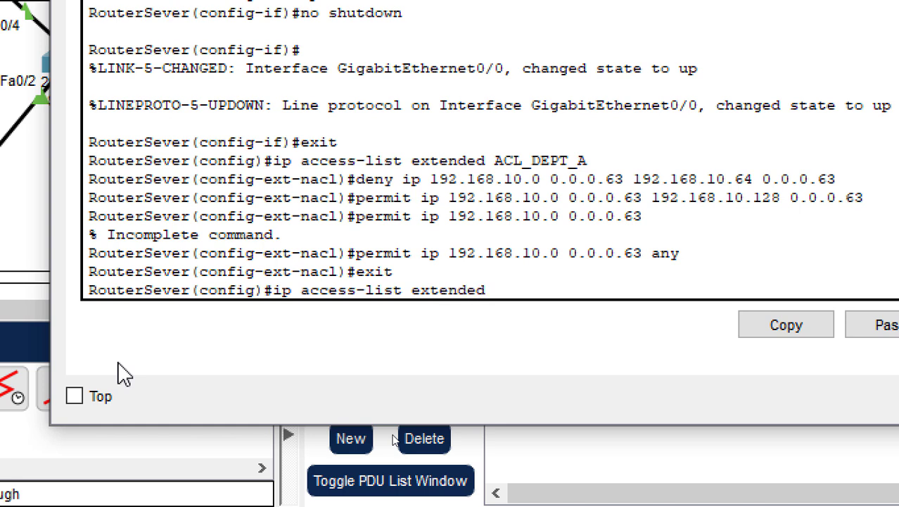
text( ACL_dep)
key(BackSpace)
key(BackSpace)
key(BackSpace)
text(DE)
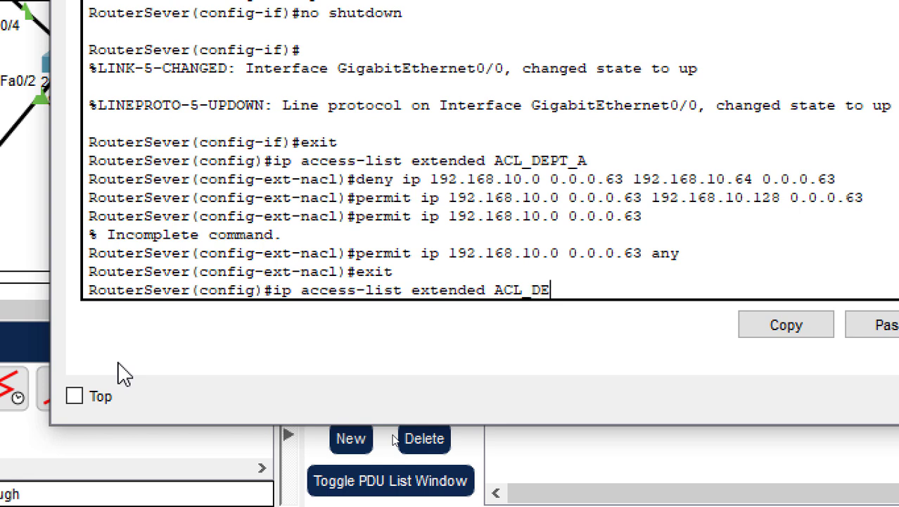
text(PT_B)
key(Return)
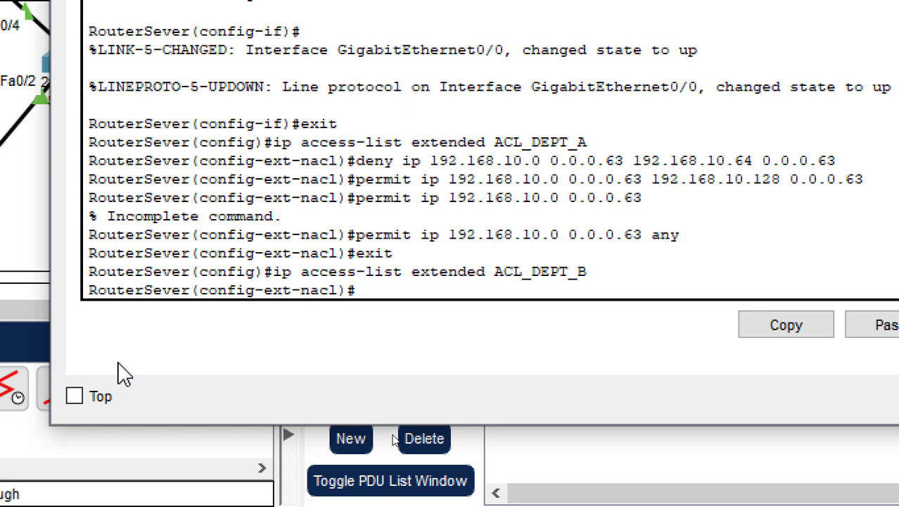
Step: Recall the earlier deny ip command for ACL_DEPT_B and change its source network to 192.168.10.64
key(Up)
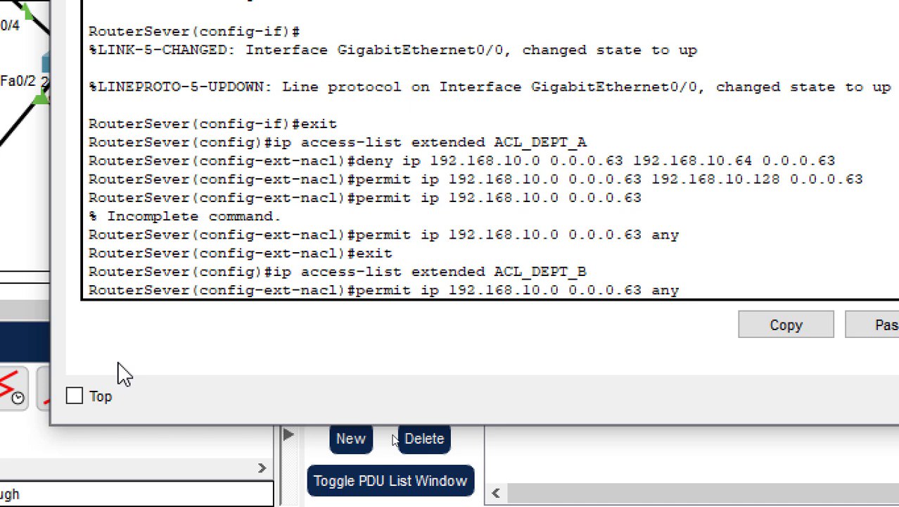
key(BackSpace)
key(BackSpace)
key(BackSpace)
key(BackSpace)
key(Up)
key(Up)
key(Up)
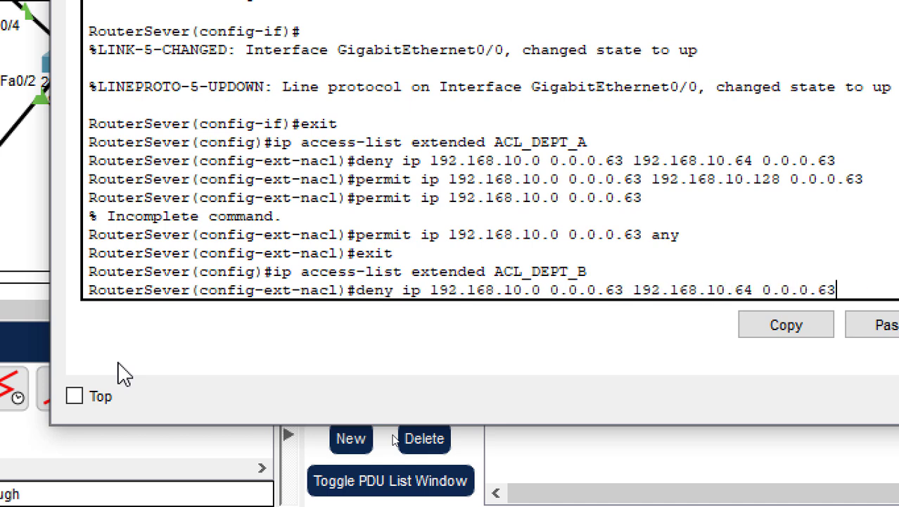
key(Up)
key(Up)
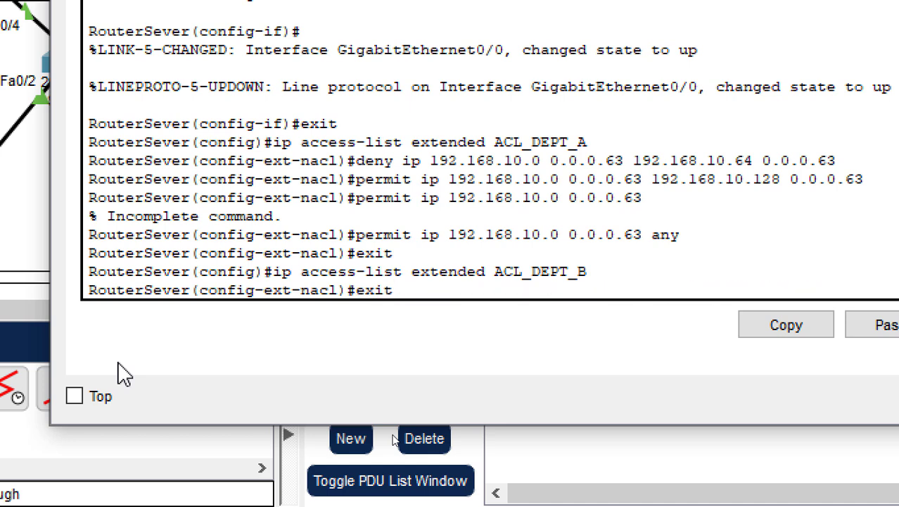
key(Up)
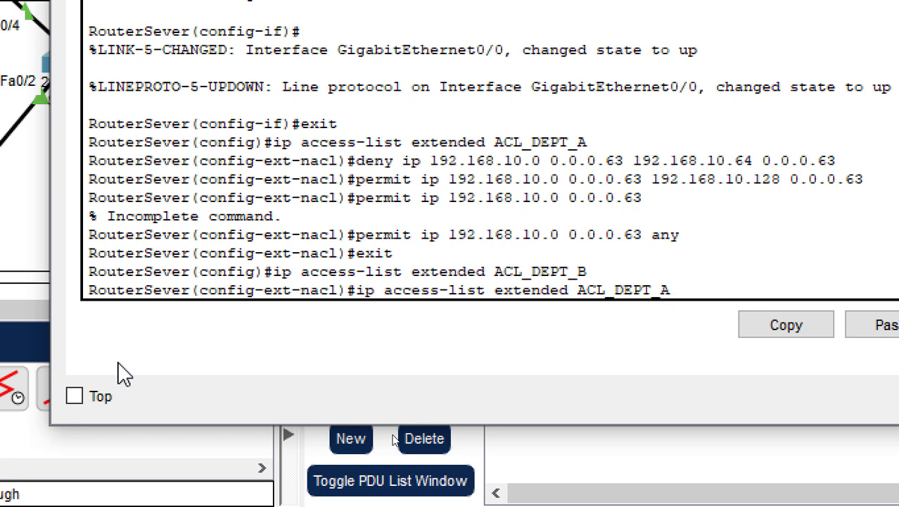
key(Down)
key(Left)
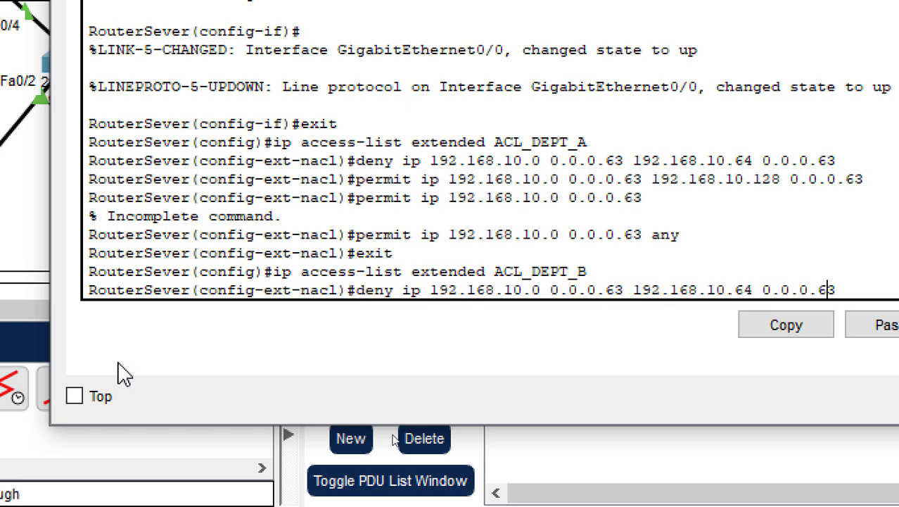
key(Left)
key(Left)
key(Left)
key(Left)
key(Left)
key(Left)
key(Left)
key(Left)
key(Left)
key(Left)
key(Left)
key(Left)
key(Left)
key(Left)
key(Left)
key(Left)
key(Left)
key(Left)
key(Left)
key(Left)
key(Left)
key(Left)
key(Left)
key(Left)
key(Left)
key(Left)
key(Left)
key(BackSpace)
text(64)
Step: Change the recalled deny rule's destination network to 192.168.10.0 and submit the command
key(Right)
key(Right)
key(Right)
key(Right)
key(Right)
key(Right)
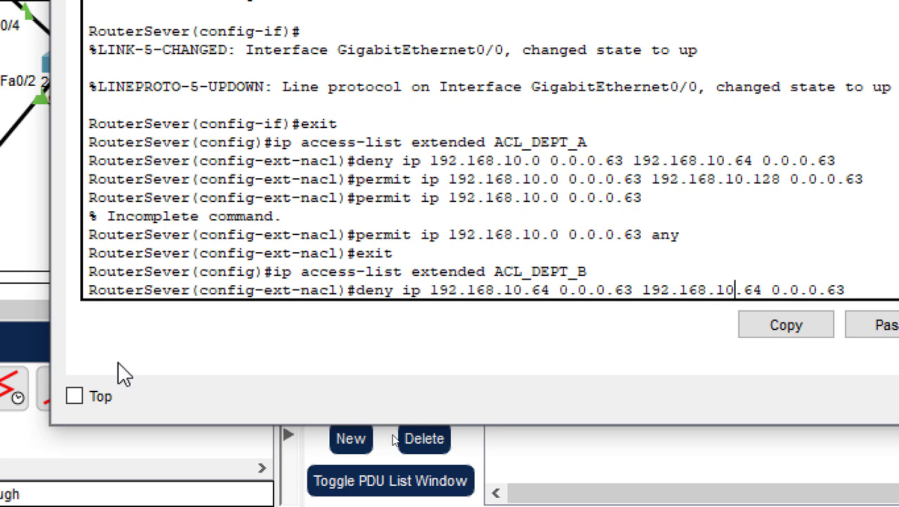
key(BackSpace)
key(BackSpace)
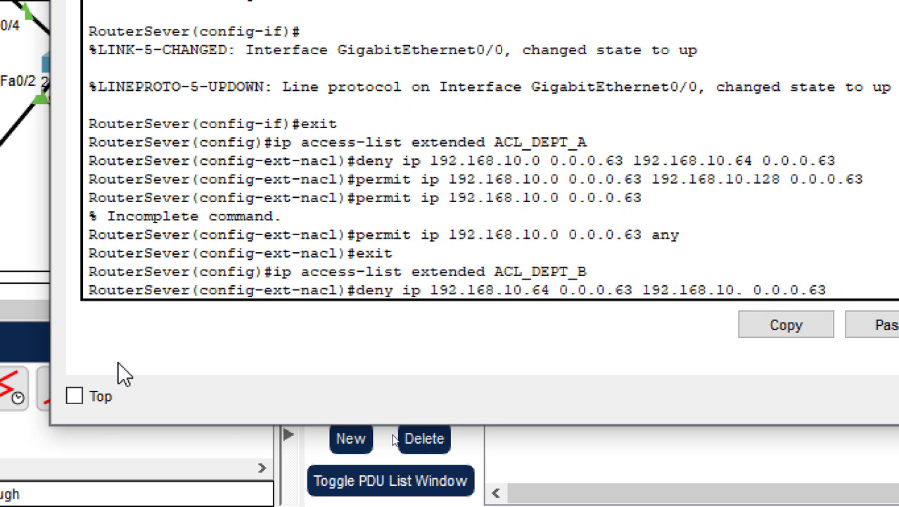
text(0)
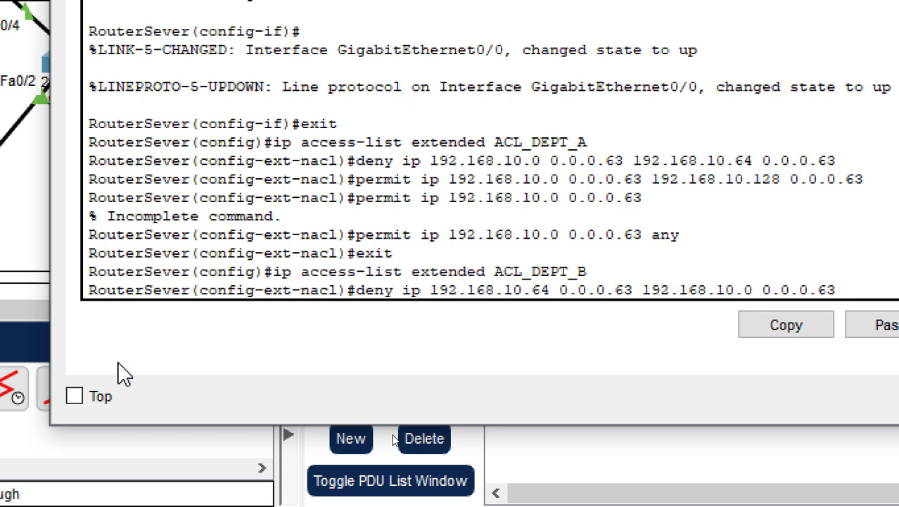
key(Right)
key(Right)
key(Right)
key(Right)
key(Right)
key(Right)
key(Right)
key(Return)
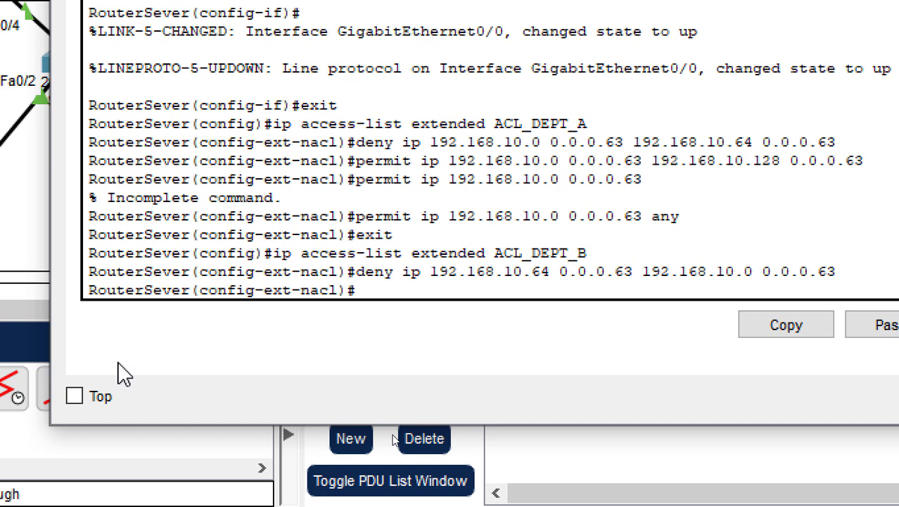
Step: Add an ACL_DEPT_B rule permitting IP traffic from 192.168.10.64 0.0.0.63 to 192.168.10.128 0.0.0.63
text(PERM)
key(BackSpace)
key(BackSpace)
key(BackSpace)
text(ermint)
key(BackSpace)
key(BackSpace)
text(t ip )
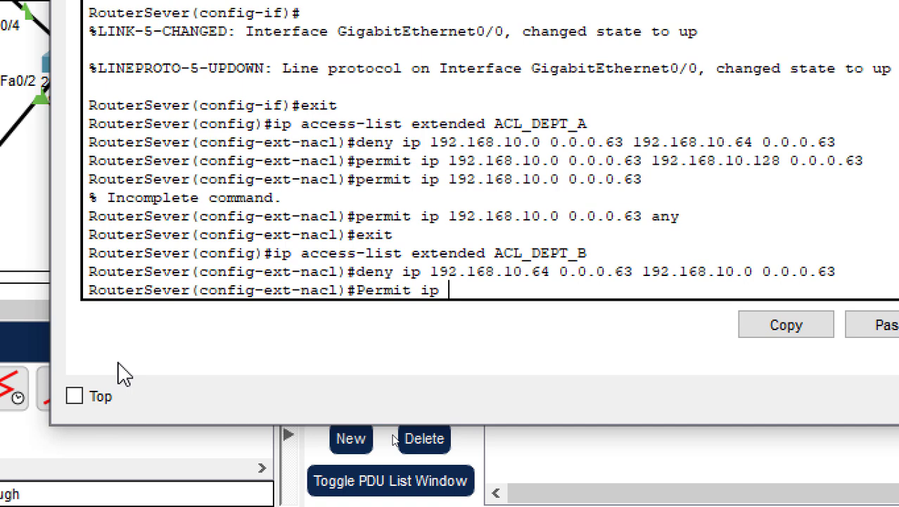
text(192.168)
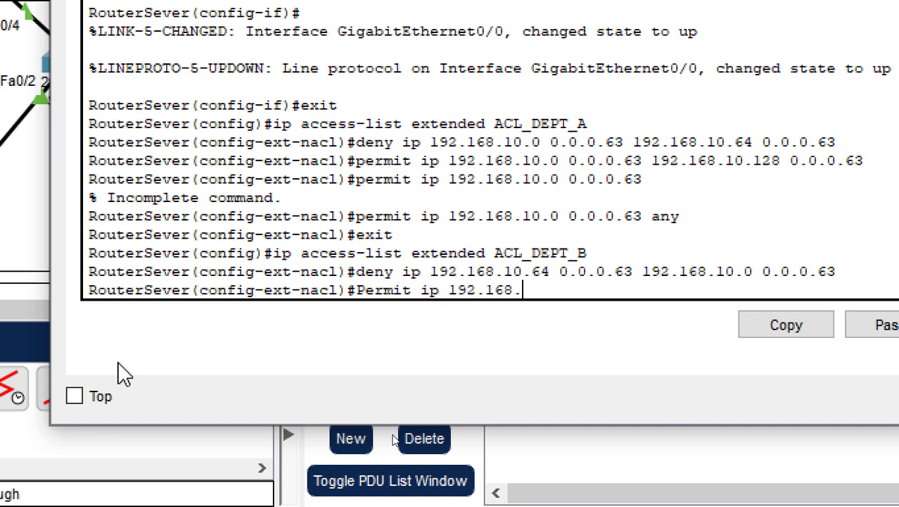
text(.10.64 0.0.0.)
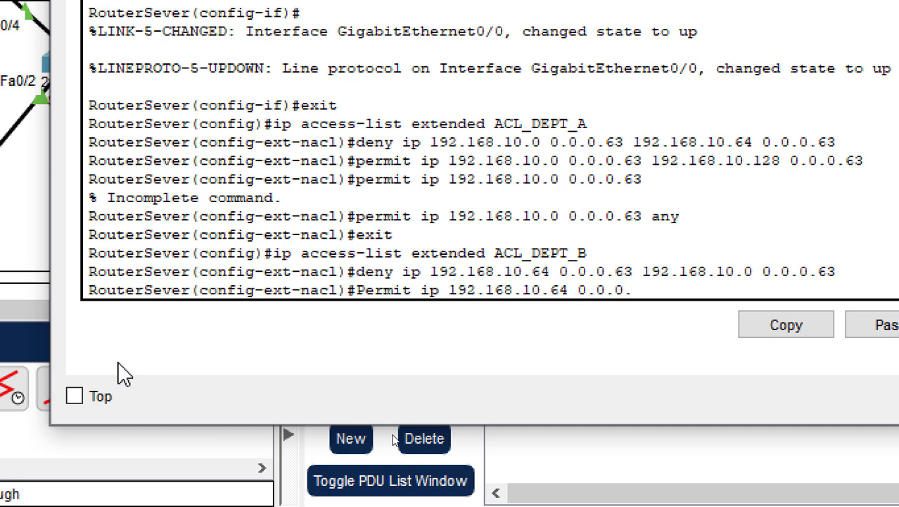
text(63)
text( 192)
text(.168.)
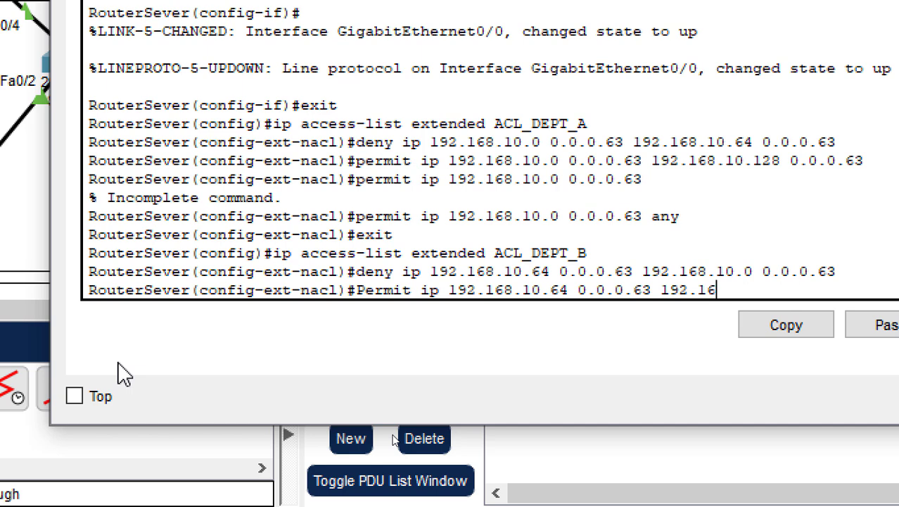
text(10.128 0.0)
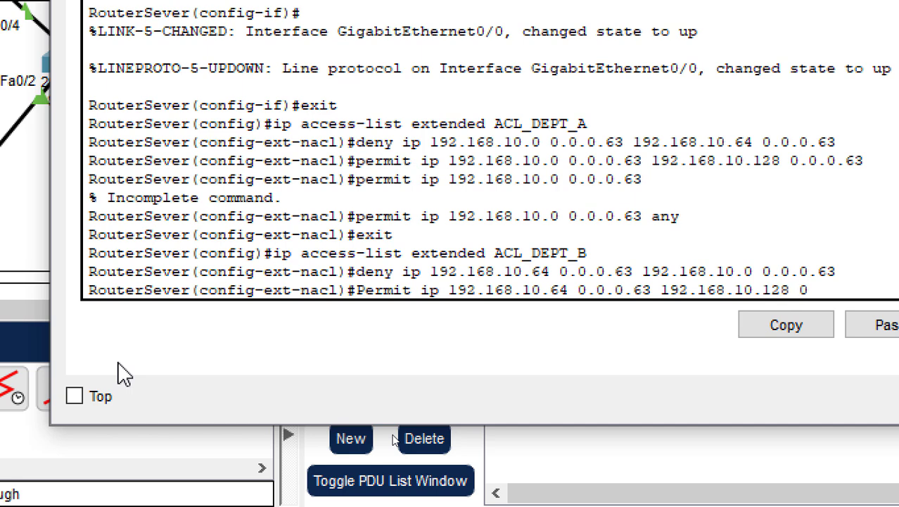
text(.0.63)
key(Return)
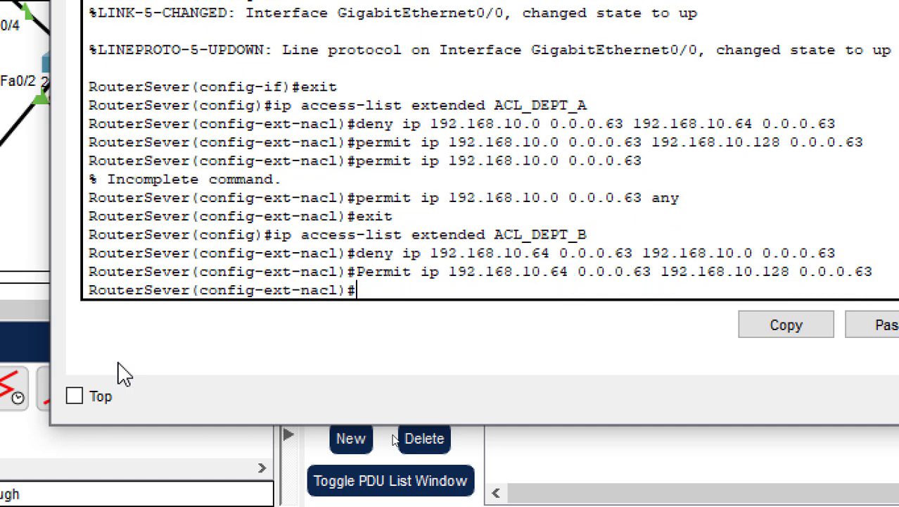
Step: Permit IP traffic from 192.168.10.64 0.0.0.63 to any destination, and exit the access list's configuration mode
text(permit)
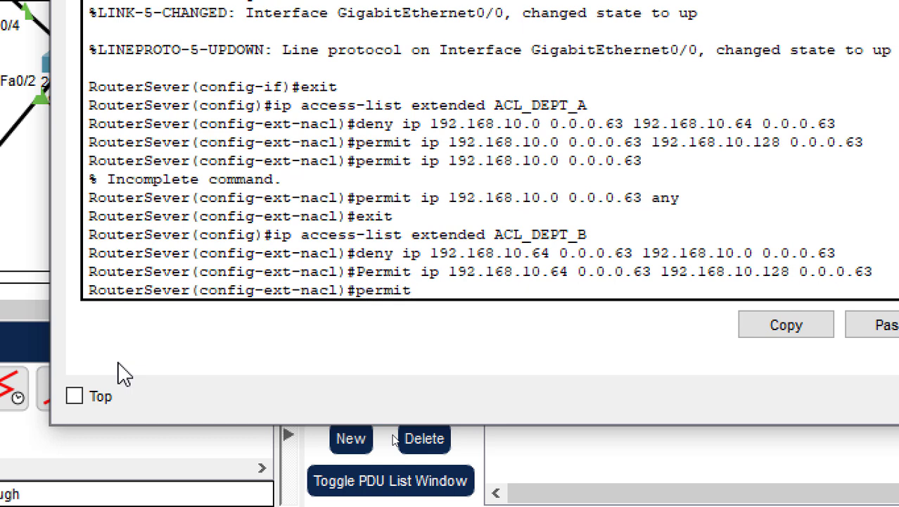
text( ip 192.168.)
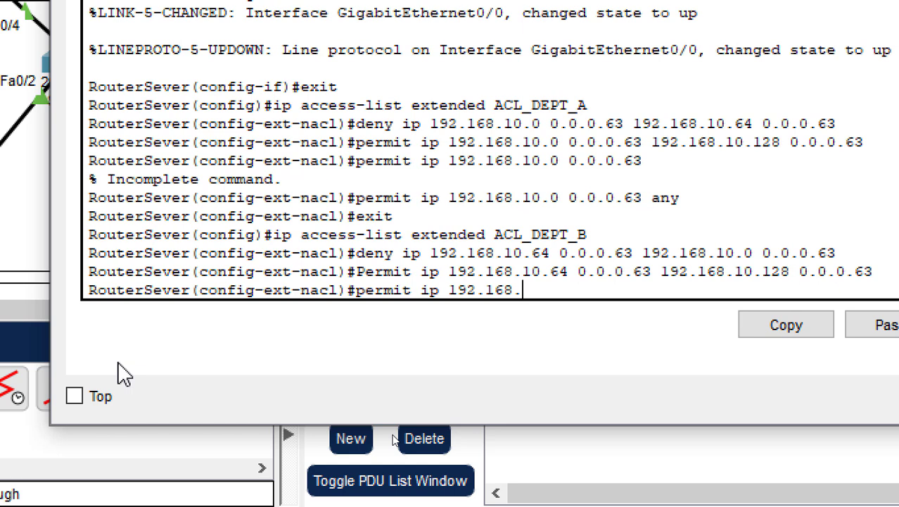
text(10.64 0.0)
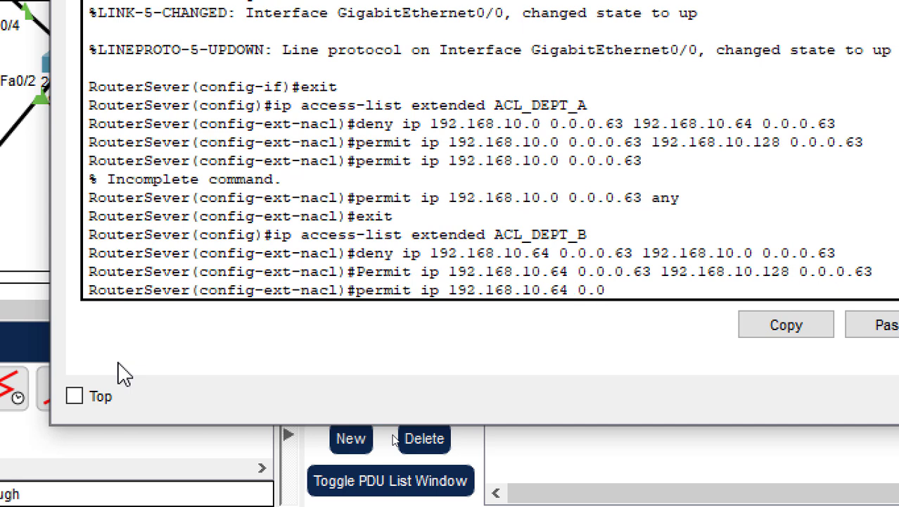
text(.0.63 any)
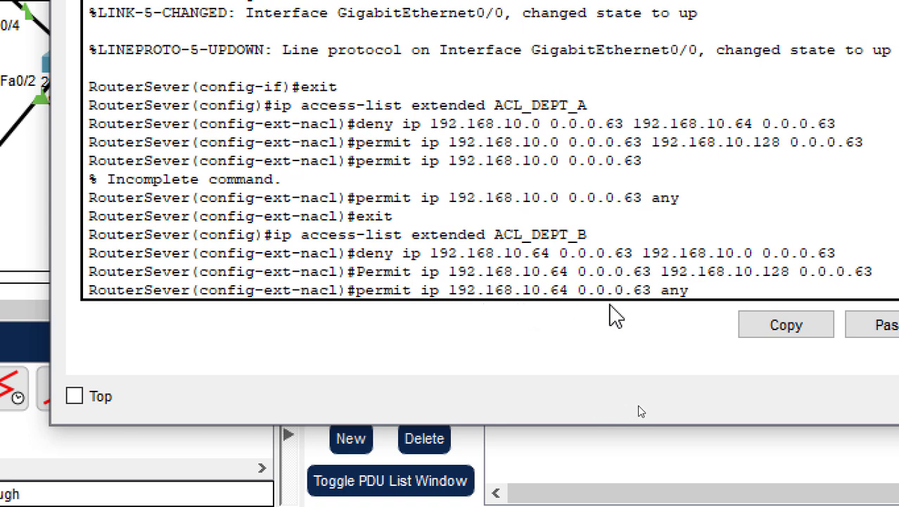
key(Return)
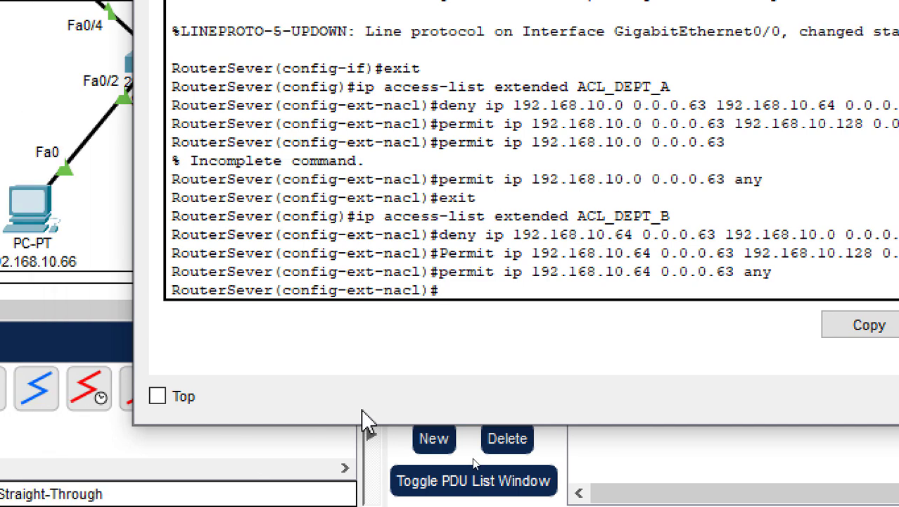
text(exit)
key(Return)
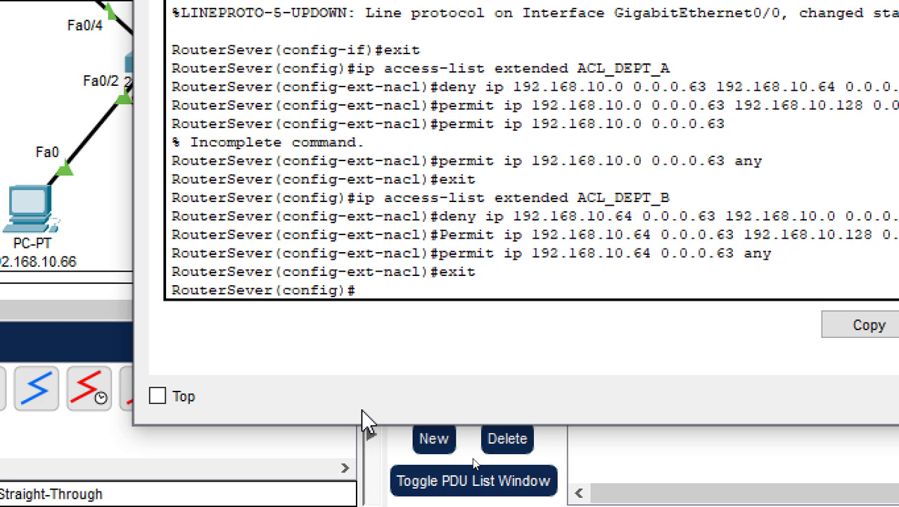
Step: Apply access group ACL-DEPT_B inbound on interface g0/2, and exit the interface configuration
text(int g0/2)
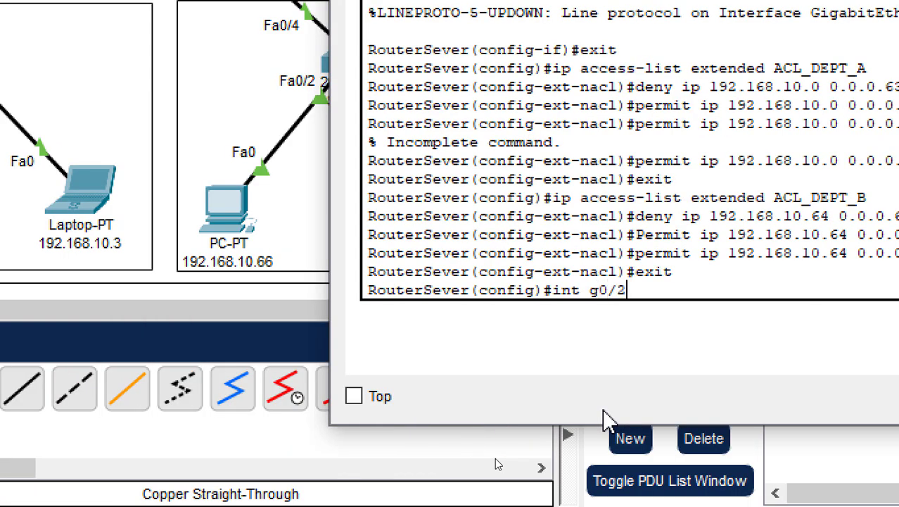
key(Return)
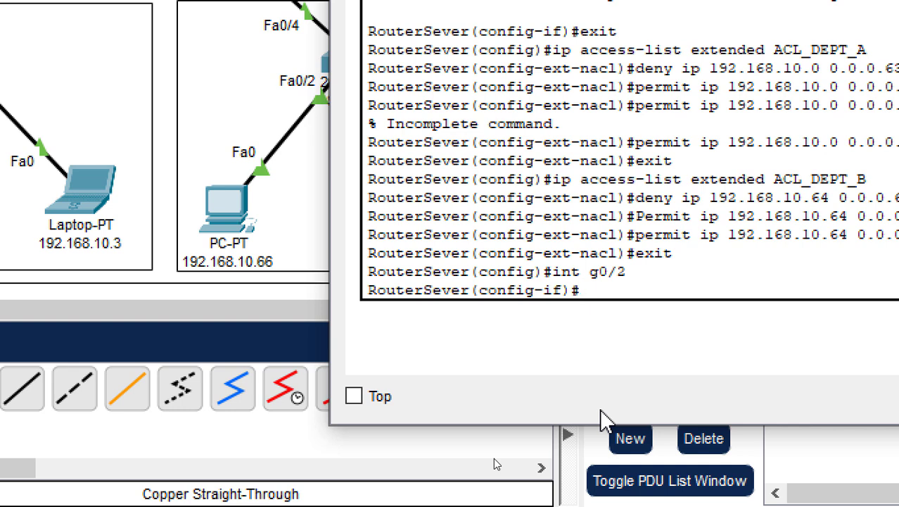
text(ip access-g)
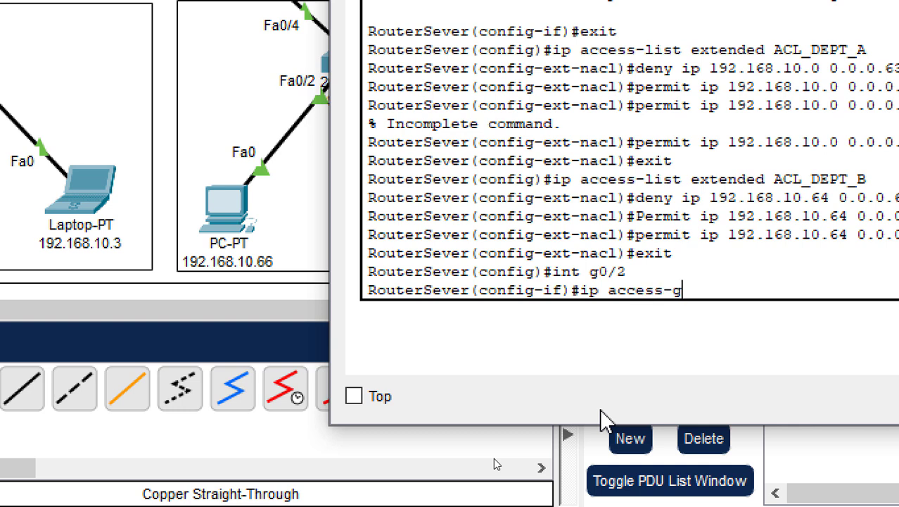
text(roup ACL)
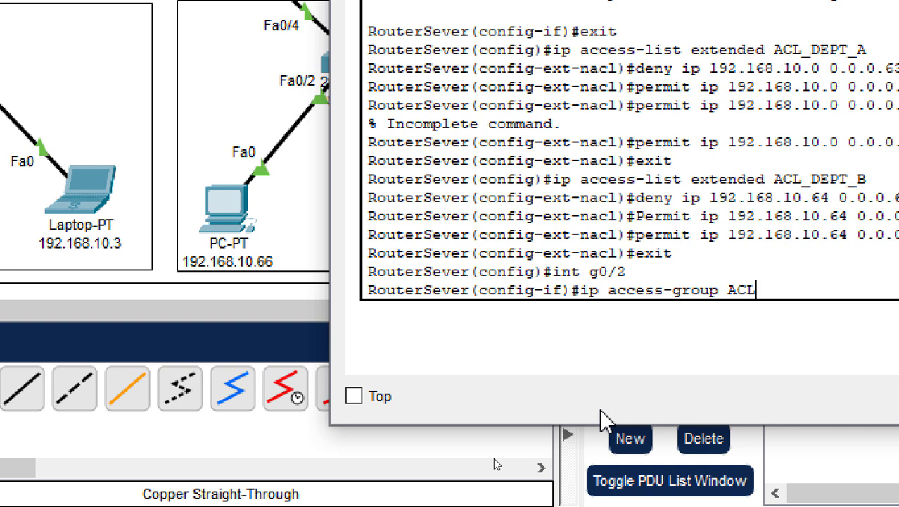
text(-DEPT_)
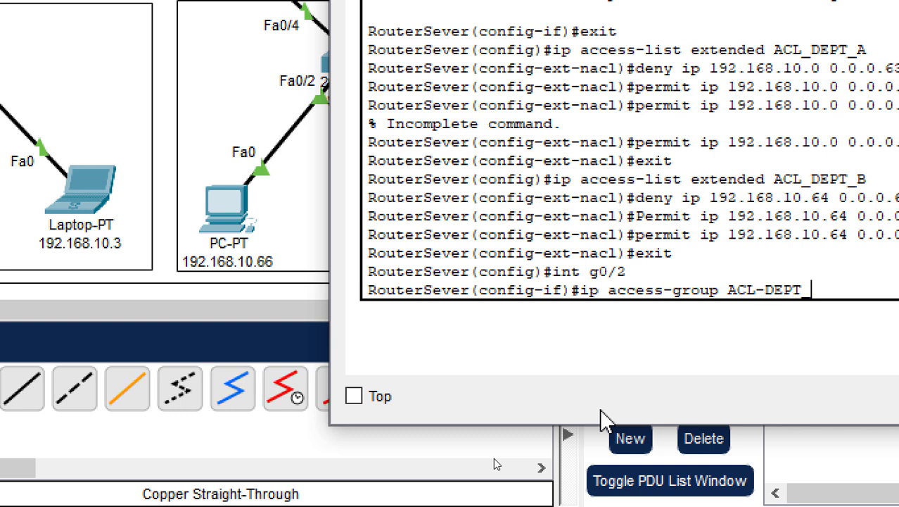
text(B in)
key(Return)
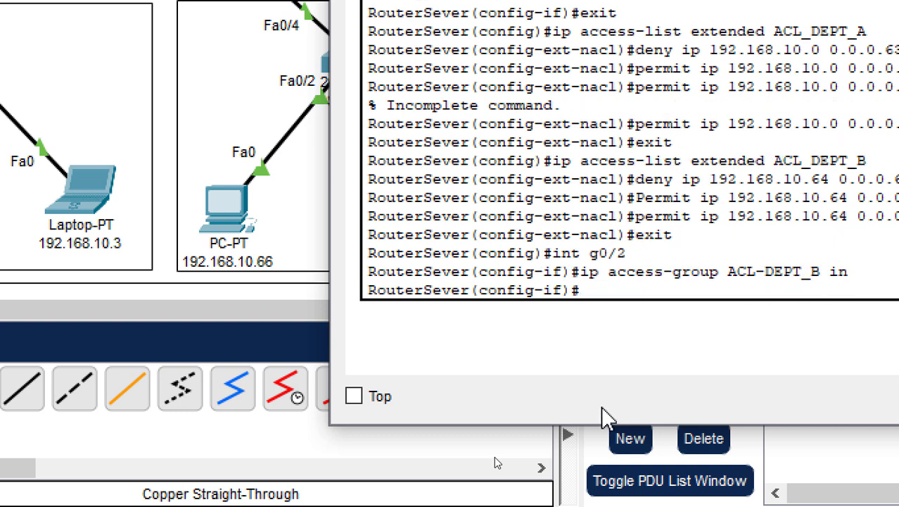
text(exit)
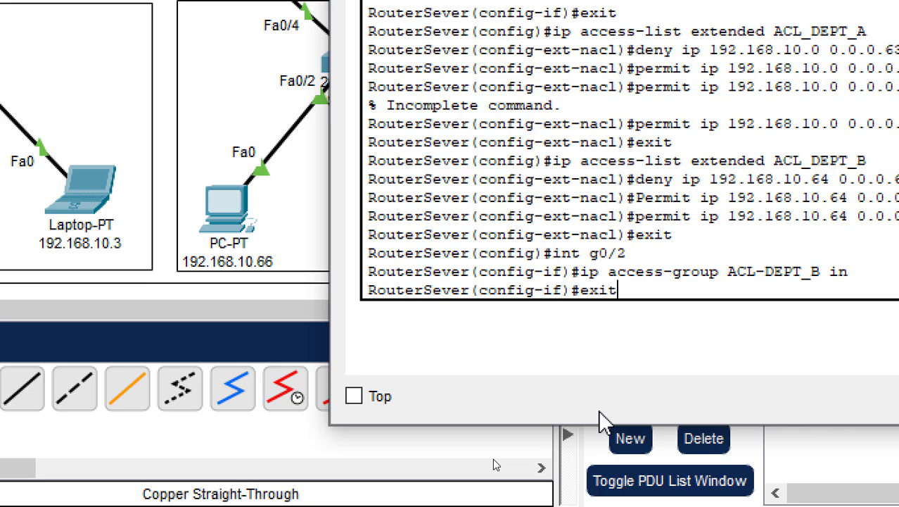
key(Return)
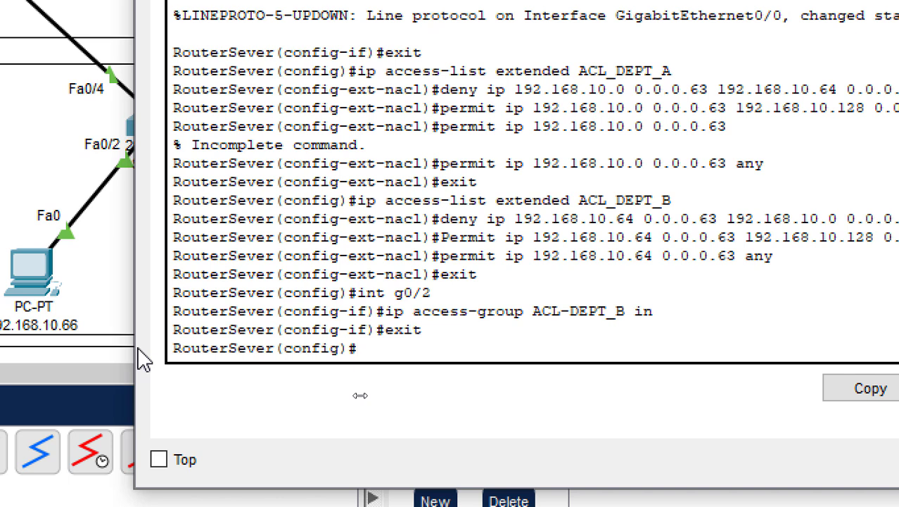
Step: Apply access group ACL_DEPT_A inbound on interface g0/1, and exit the interface configuration
text(int g0/1)
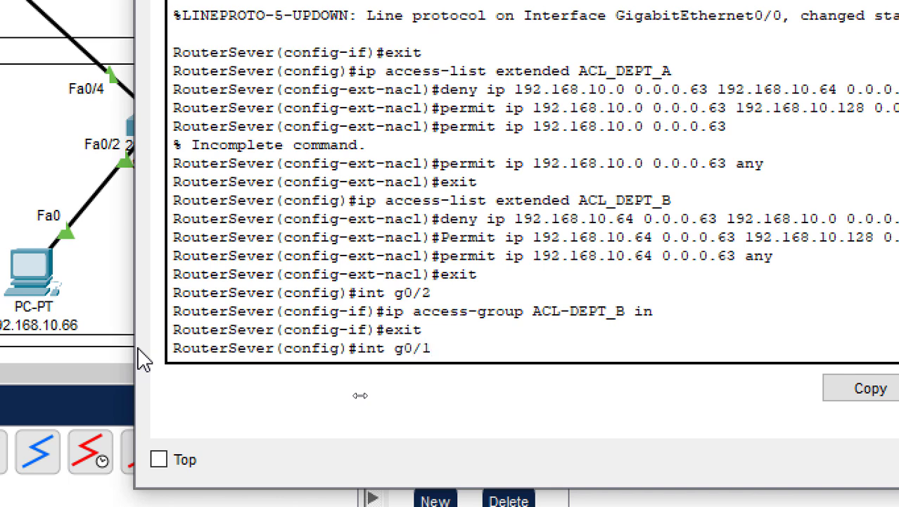
key(Return)
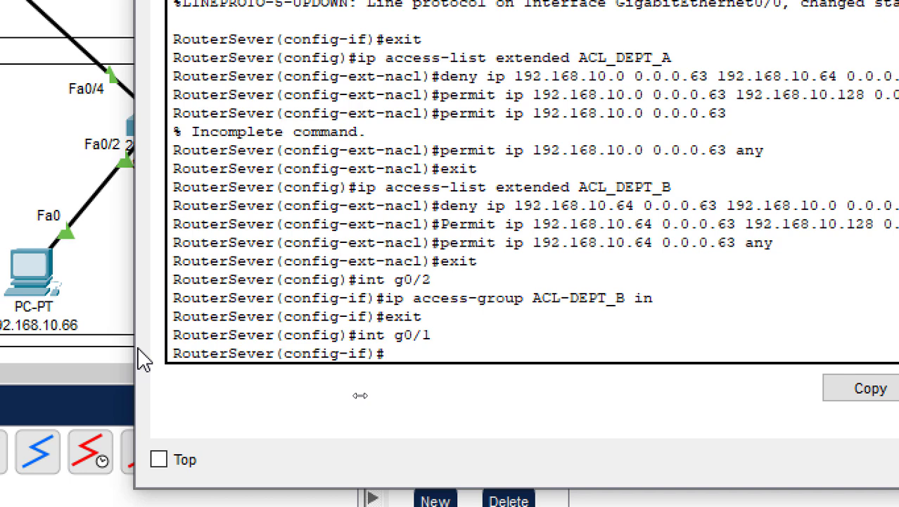
text(ip a)
text(ccess-group ACL)
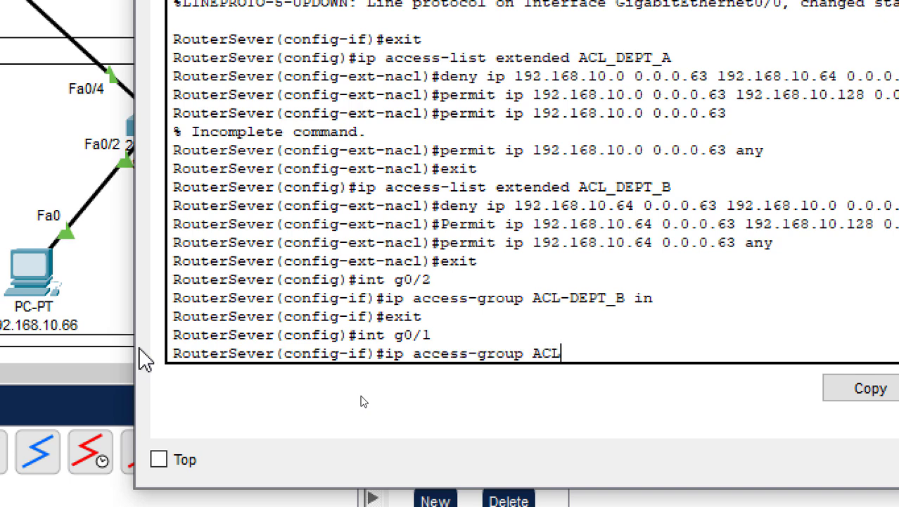
text(_DEPT_A)
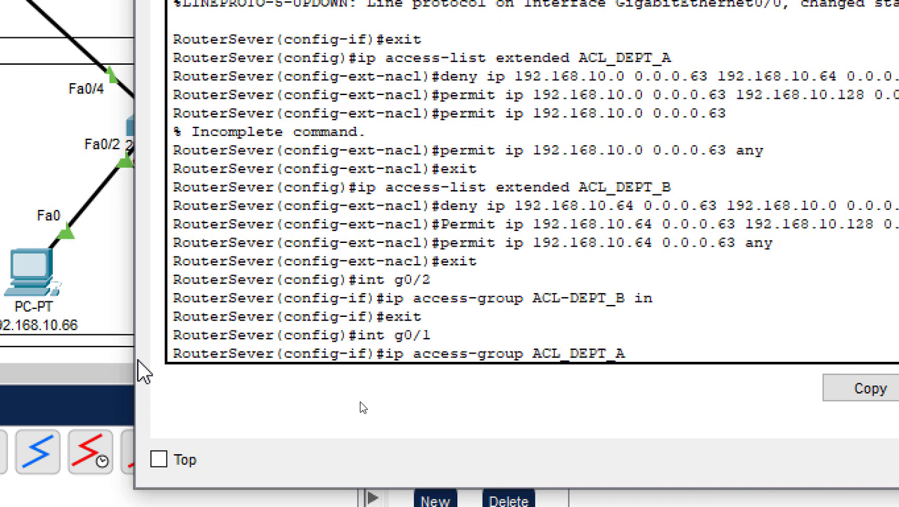
text( in)
key(Return)
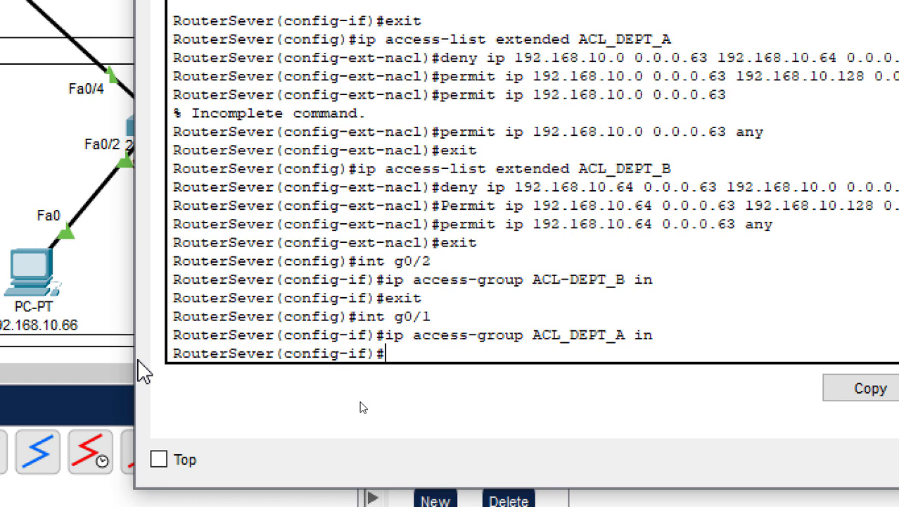
text(exit)
key(Return)
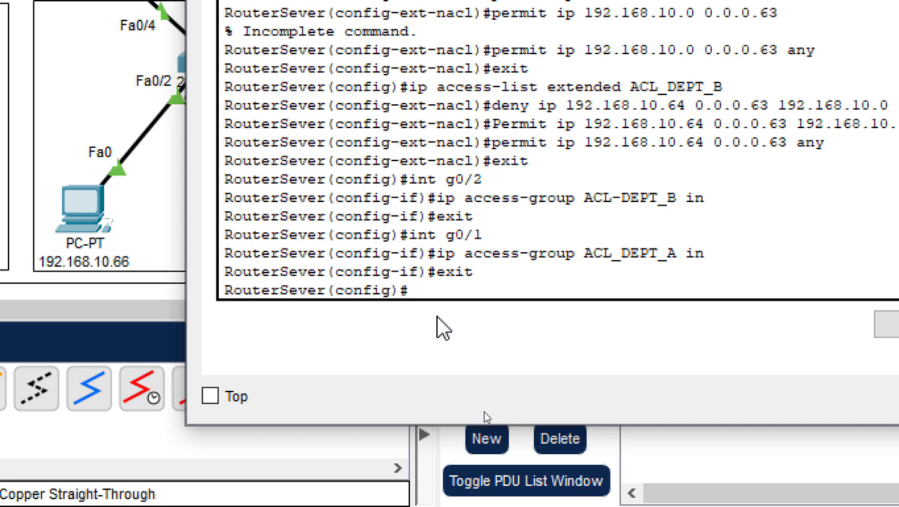
Step: End the configuration session and save the router's configuration with write memory
text(end)
key(Return)
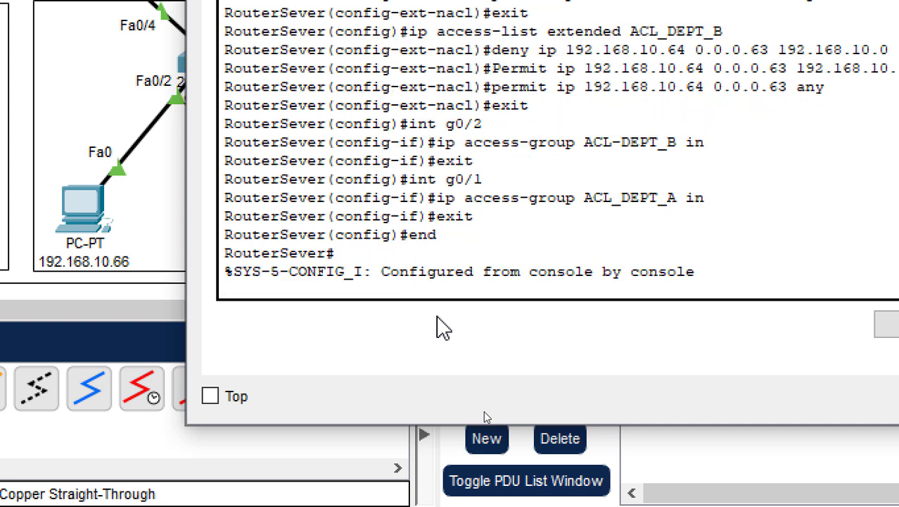
key(Return)
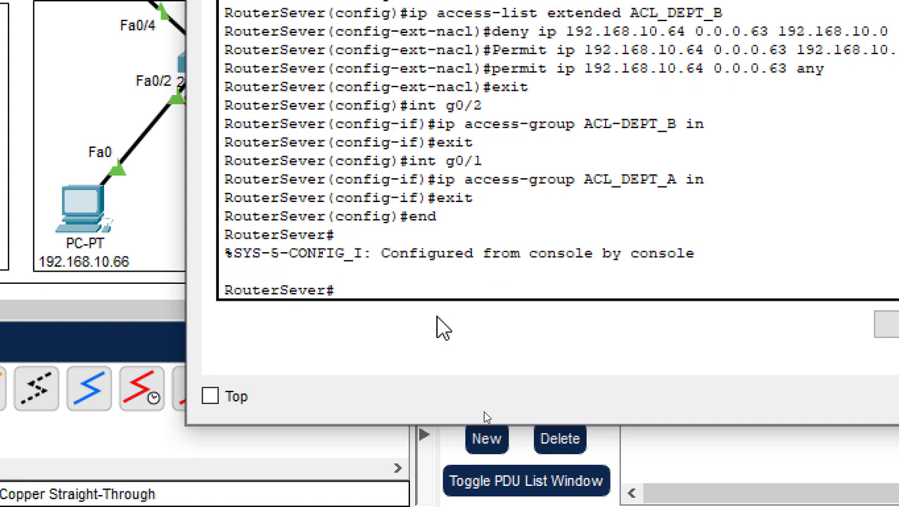
text(write memory)
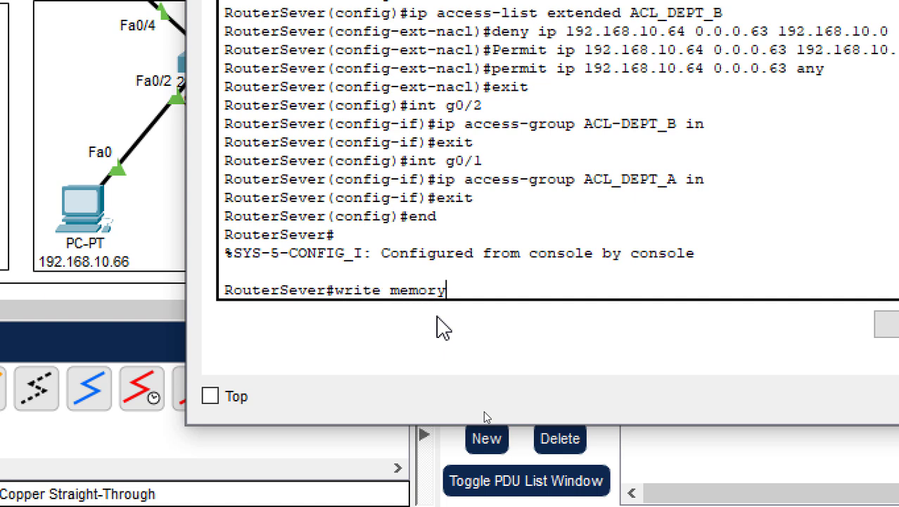
key(Return)
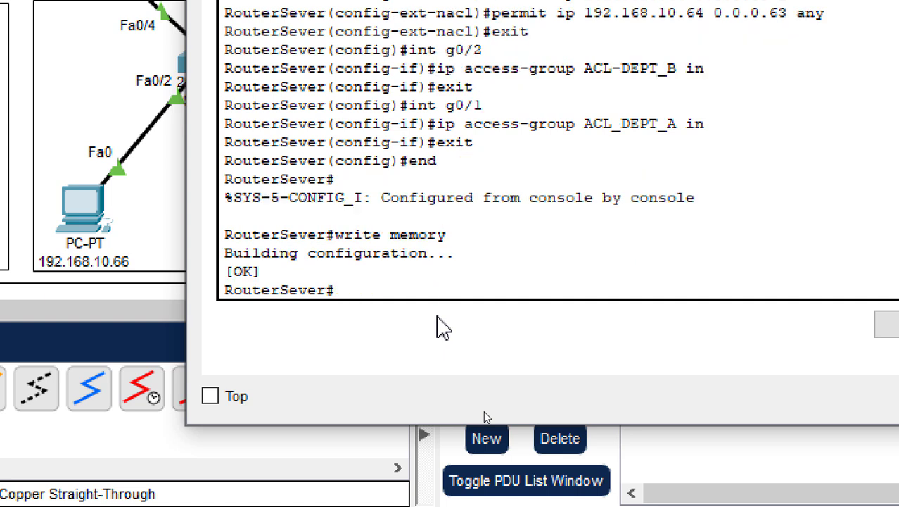
key(Return)
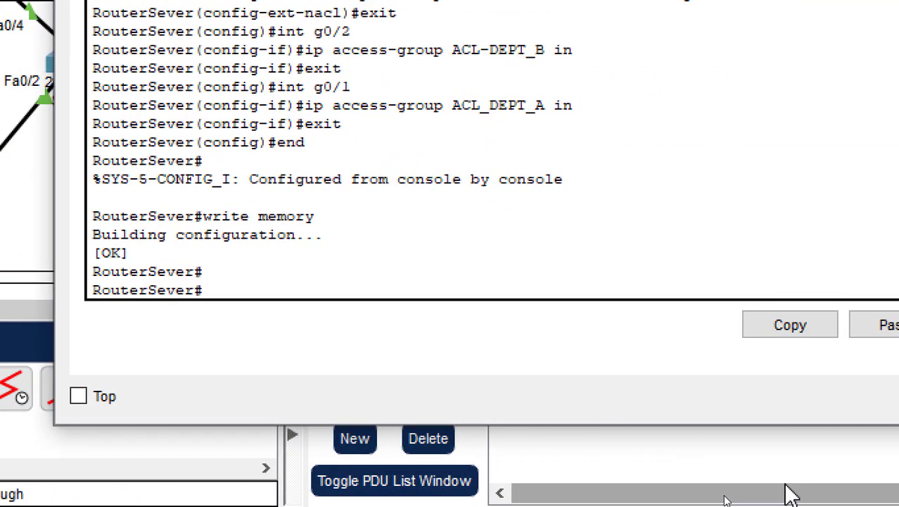
Step: Check the addresses and status of the router's interfaces with show ip interface brief
text(sho )
text( ip)
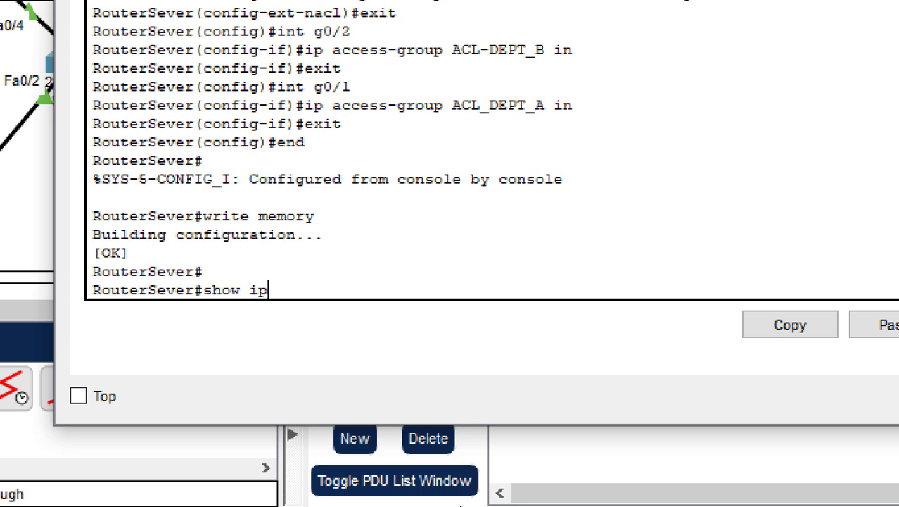
text( interface b)
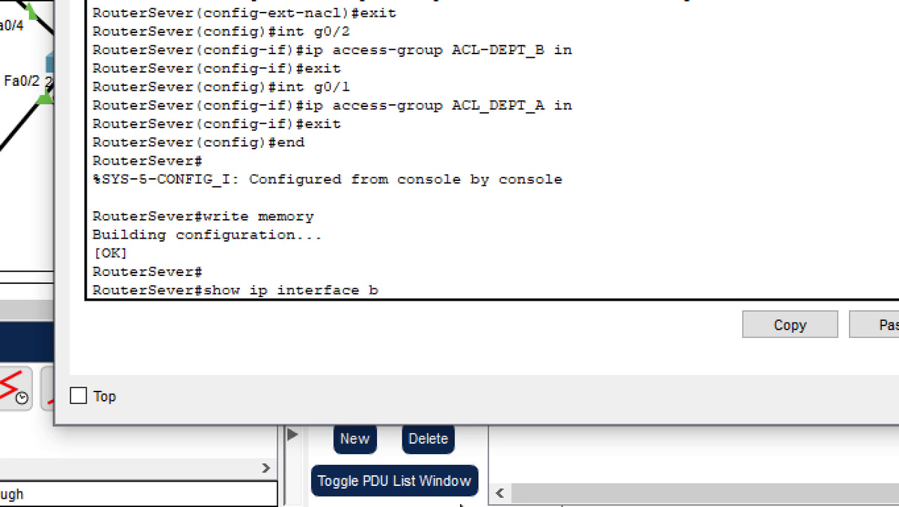
text(rief)
key(Return)
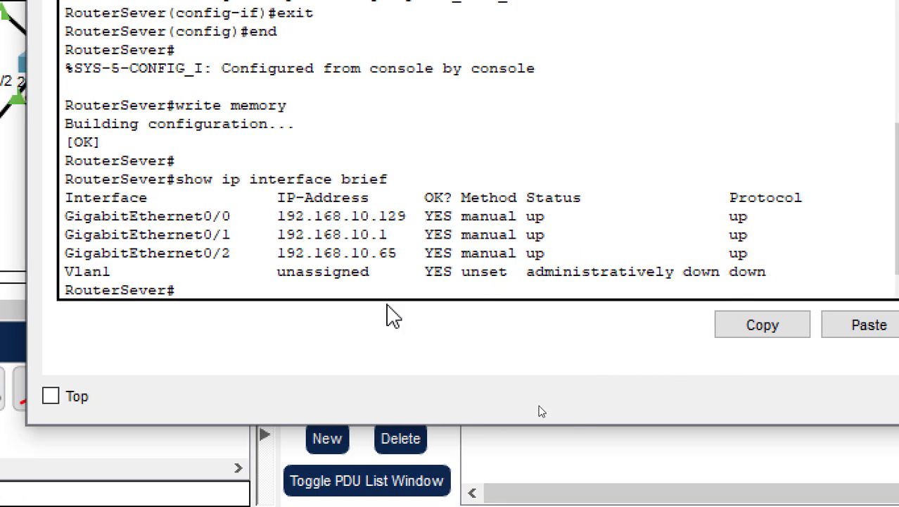
Step: Display the interface sections of the router's running configuration with show running-config | section interface, and list the rules with show access-lists
text(show running)
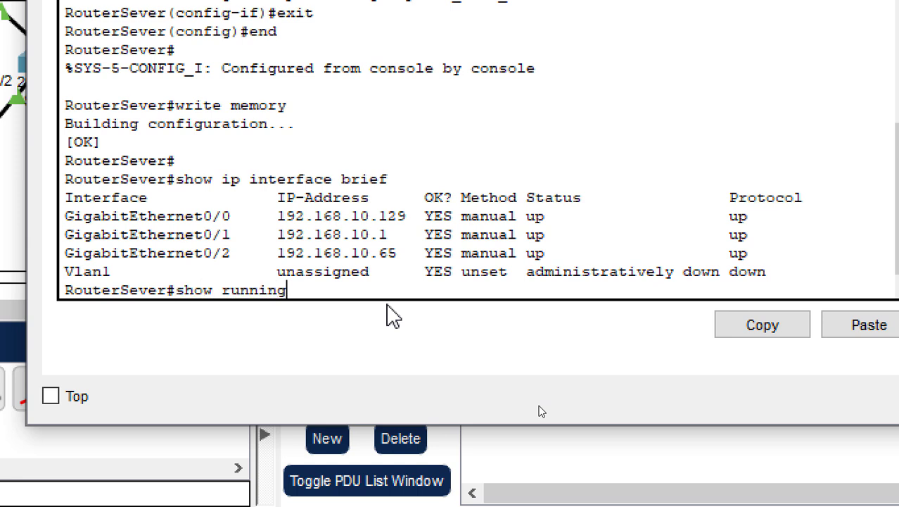
text(-config |)
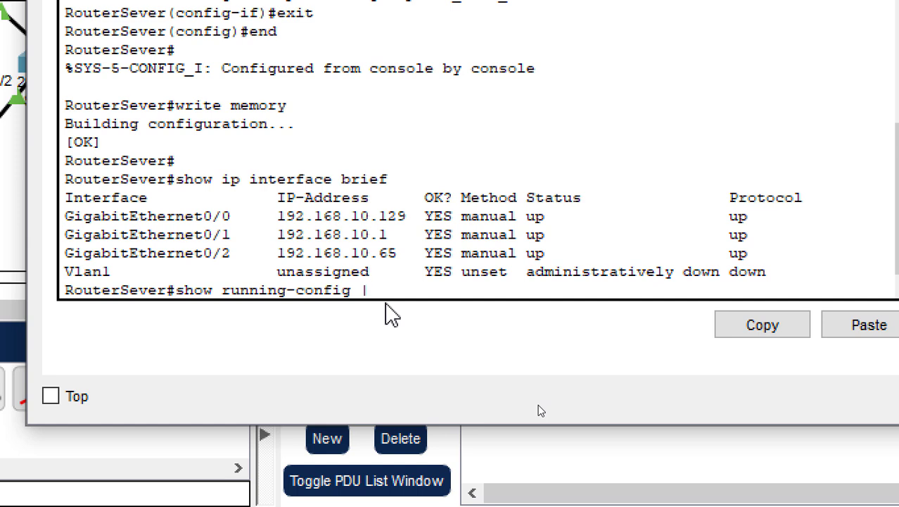
text( section)
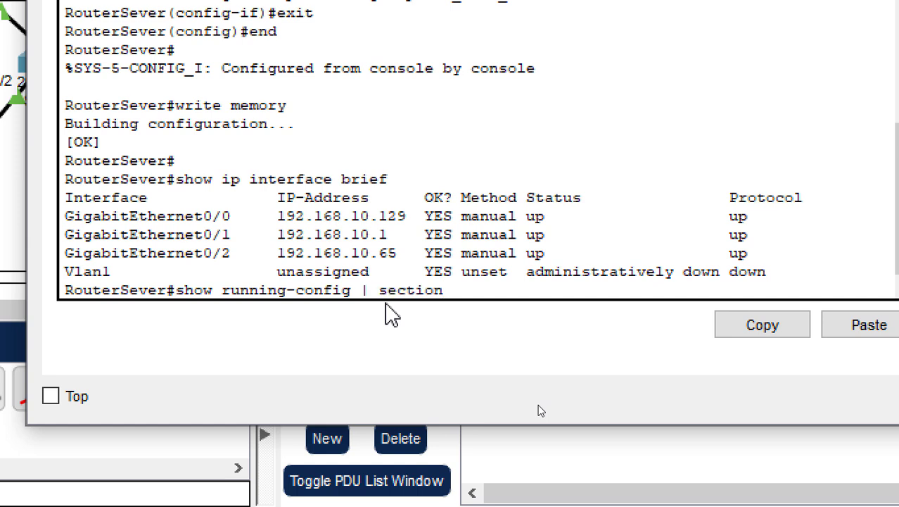
text( interface)
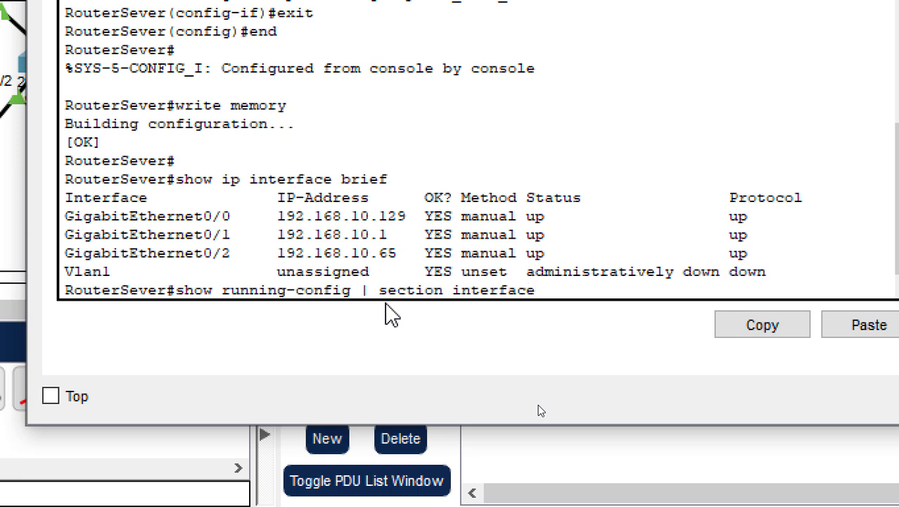
key(Return)
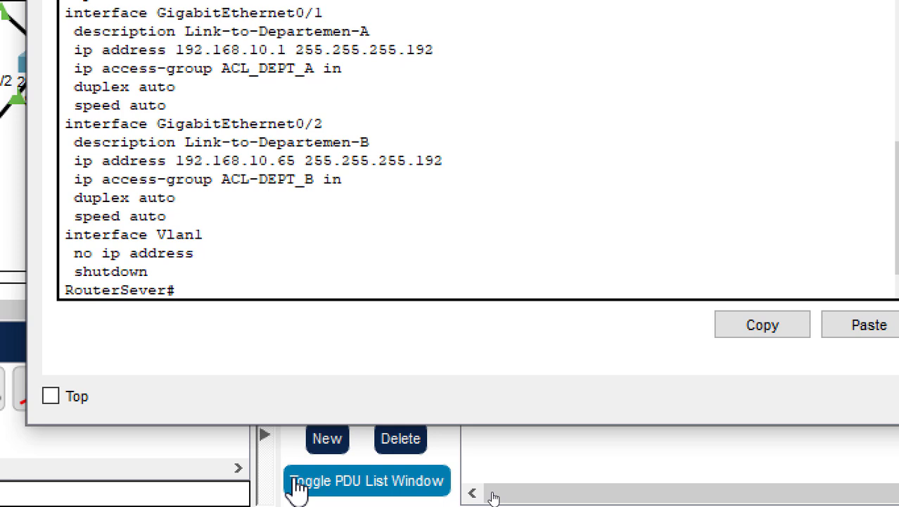
text(show access-lists)
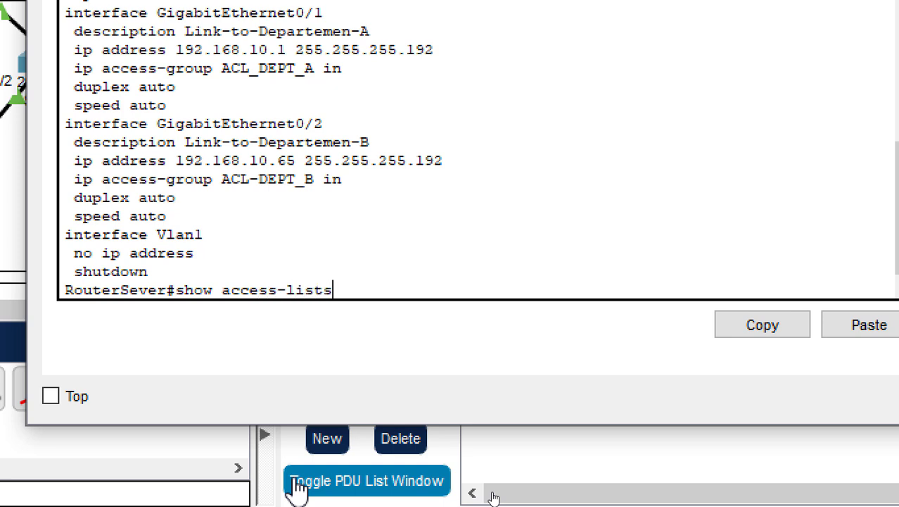
key(Return)
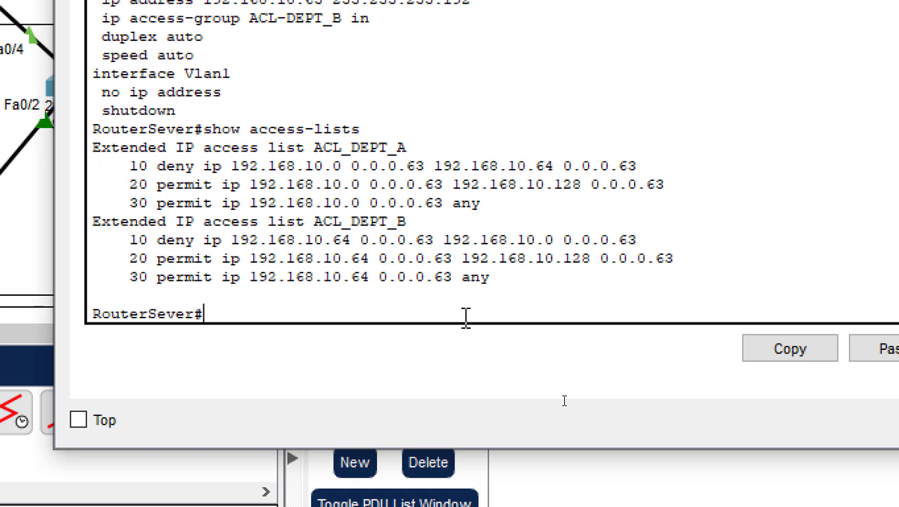
Step: Examine the IP settings and inbound access list of interface g0/1 with show ip int g0/1, paging through to the end
text(show)
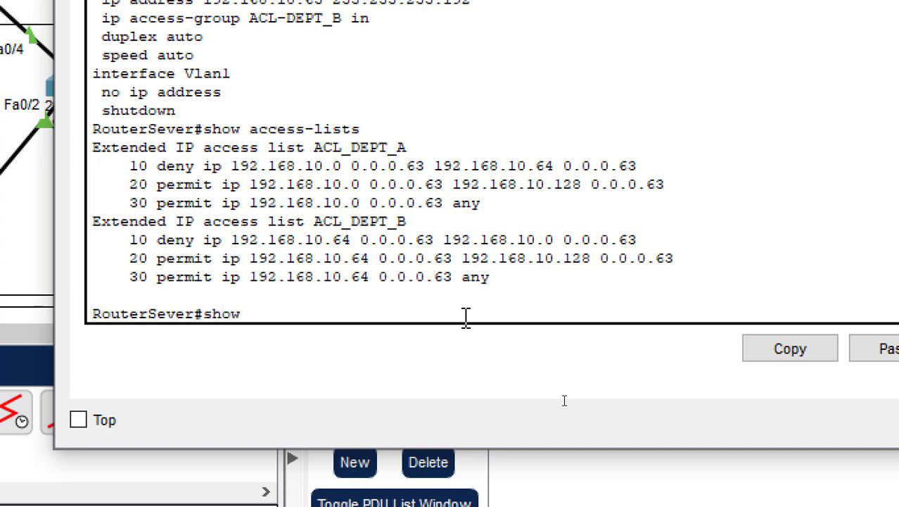
text( ip int g0/)
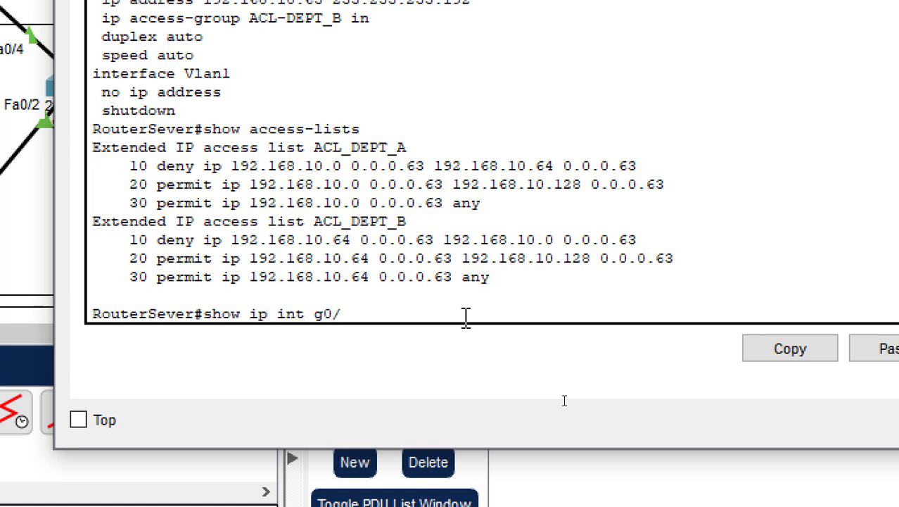
text(1)
key(Return)
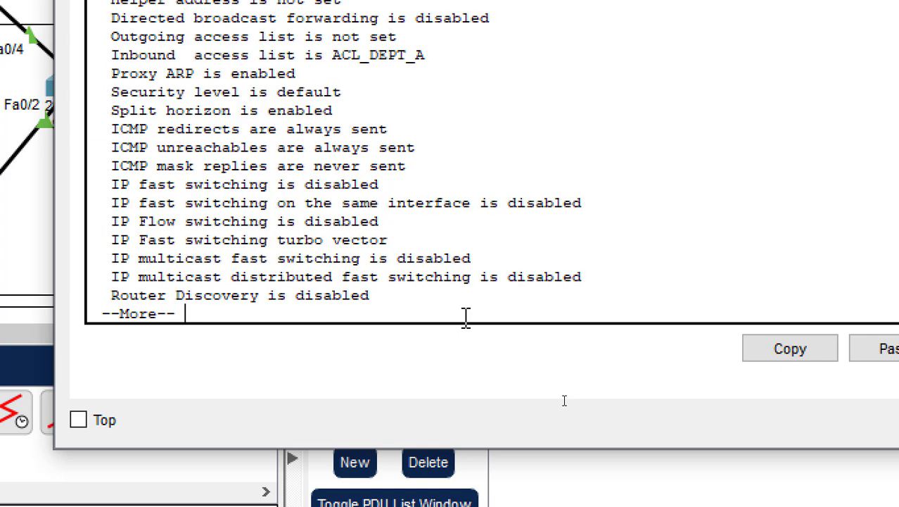
key(Return)
key(Return)
key(Return)
key(Return)
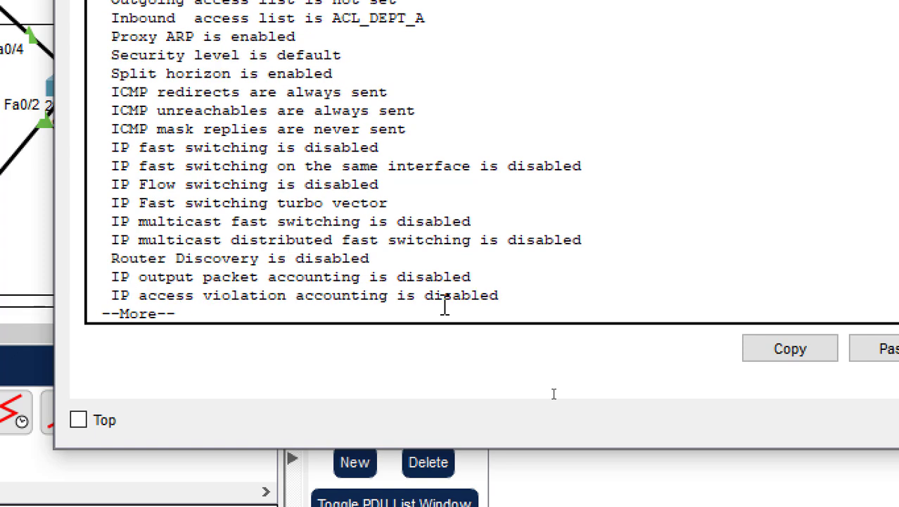
key(Return)
key(Return)
key(Return)
key(Return)
key(Return)
key(Return)
key(Return)
key(Return)
key(Return)
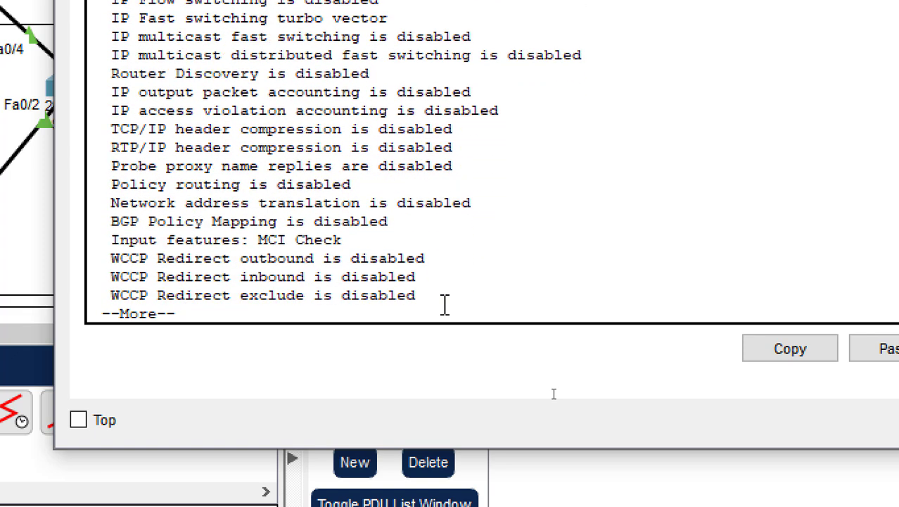
key(Return)
key(Return)
key(Return)
Step: Examine the IP settings and inbound access list of interface g0/2 with show ip int g0/2, paging through to the end
text(s)
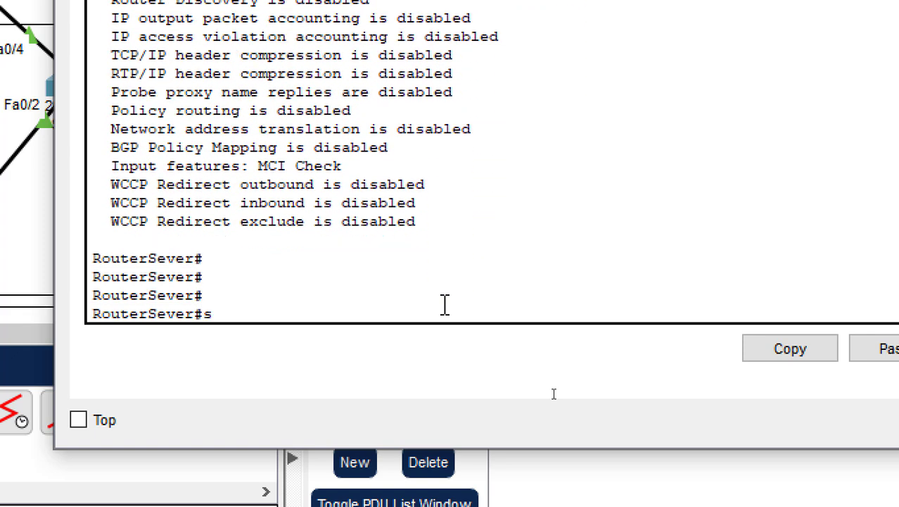
text(how)
text(ip i)
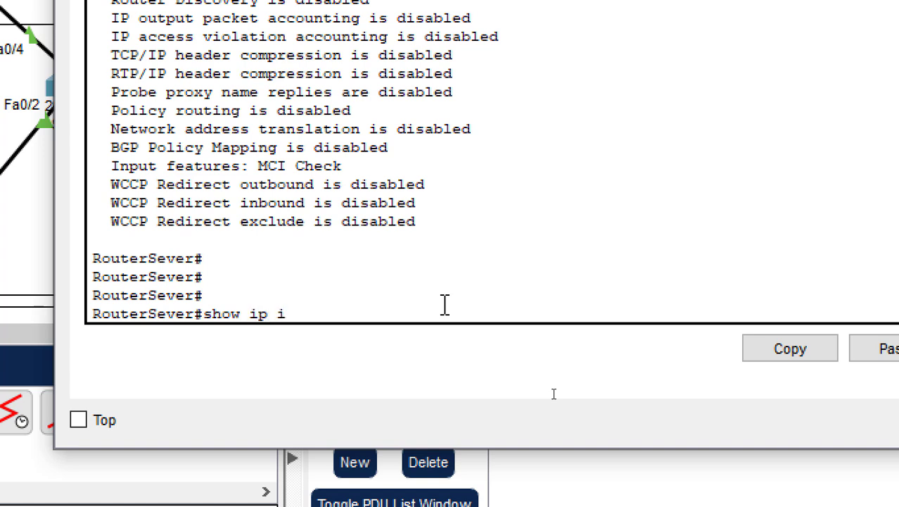
text(nt g0/)
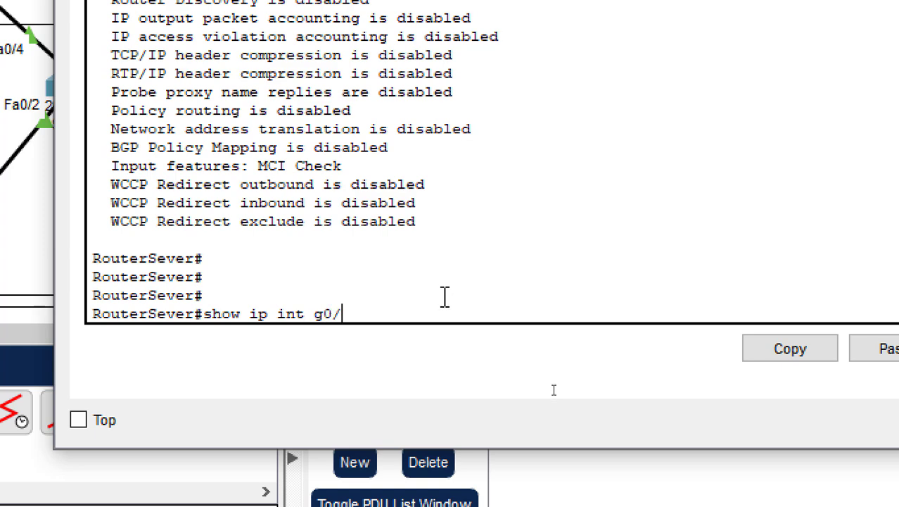
text(2)
key(Return)
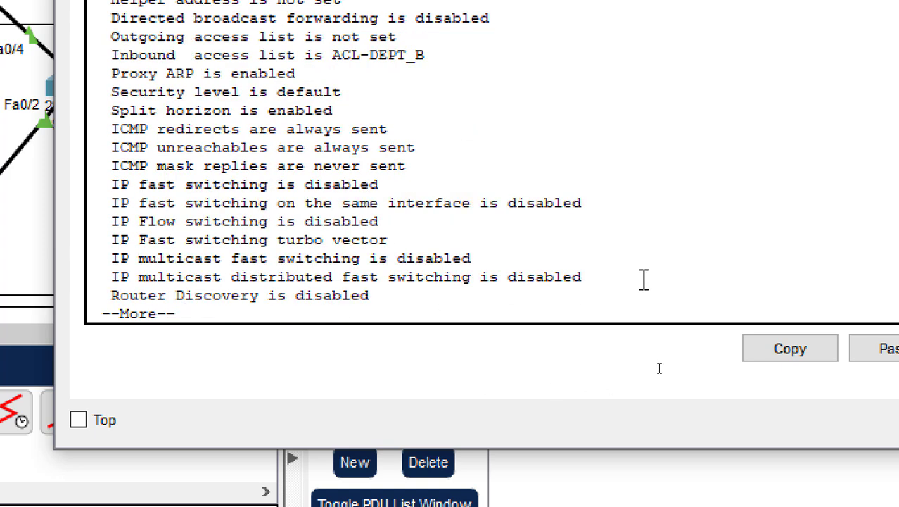
key(Return)
key(Return)
key(Return)
key(Return)
key(Return)
key(Return)
key(Return)
key(Return)
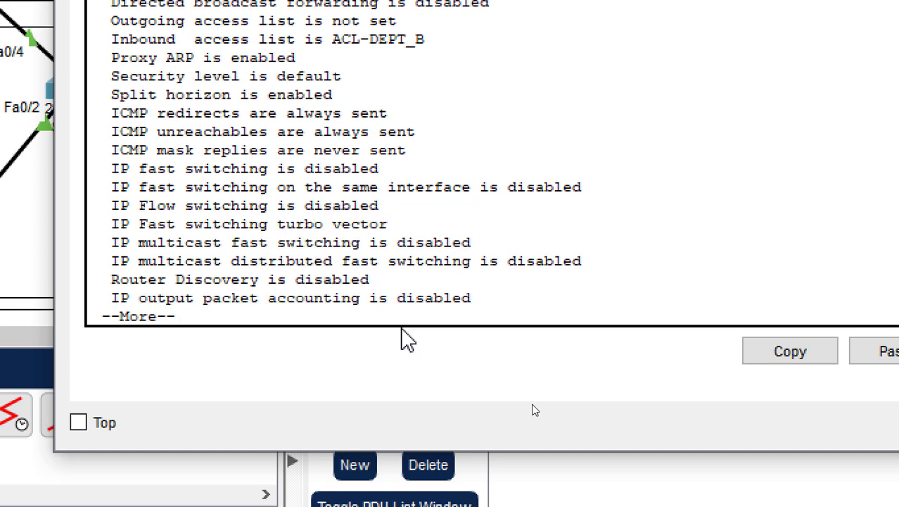
key(Return)
key(Return)
key(Return)
key(Return)
key(Return)
key(Return)
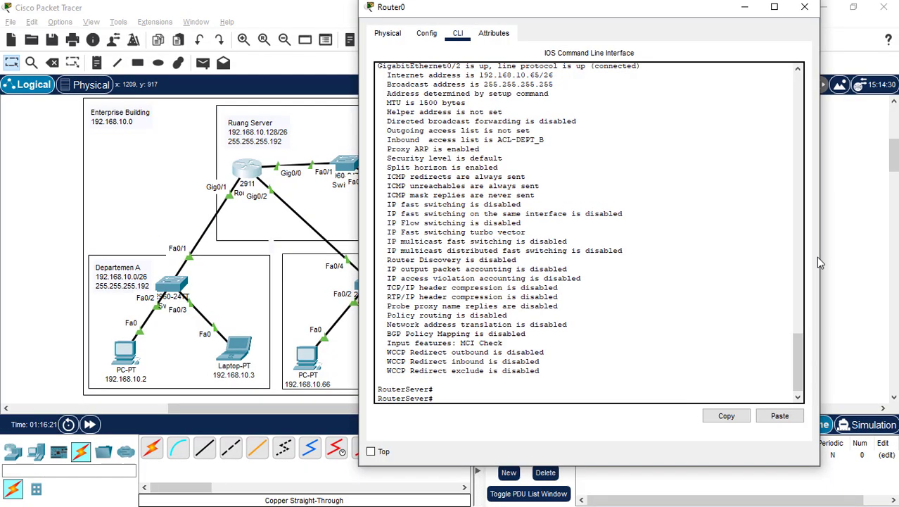
Step: Return to the topology, clear the old PDU results, and send a simple PDU from PC 192.168.10.2 to PC 192.168.10.66
click(837, 259)
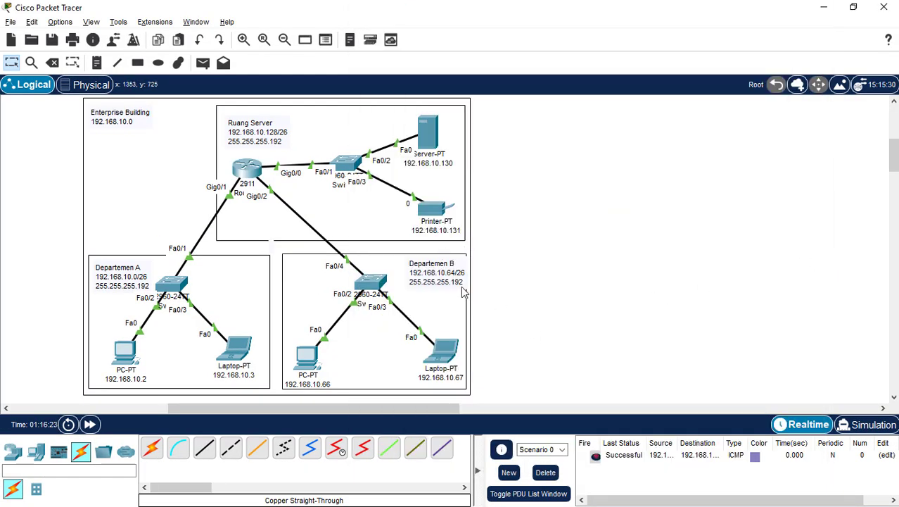
click(545, 473)
click(202, 62)
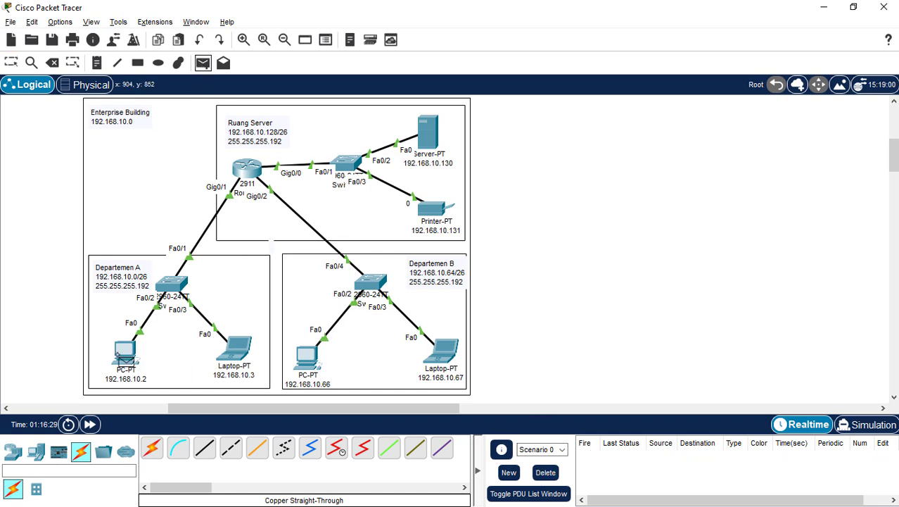
click(119, 355)
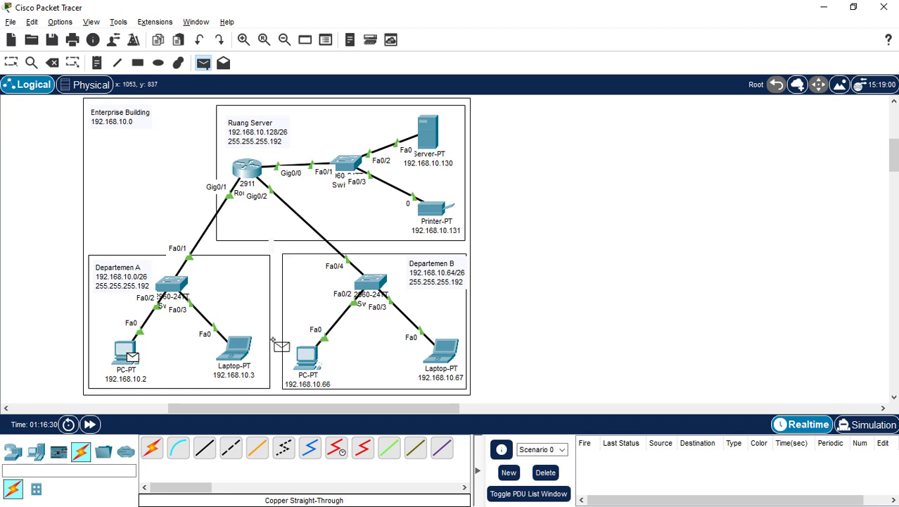
click(309, 355)
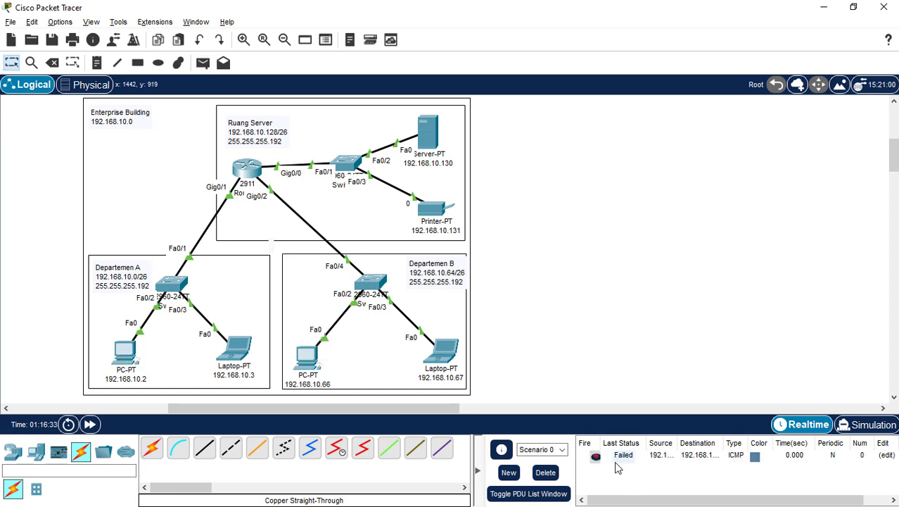
Step: Test connectivity within each department with simple PDUs from PC 192.168.10.2 to laptop 192.168.10.3 and from PC 192.168.10.66 to laptop 192.168.10.67
click(203, 62)
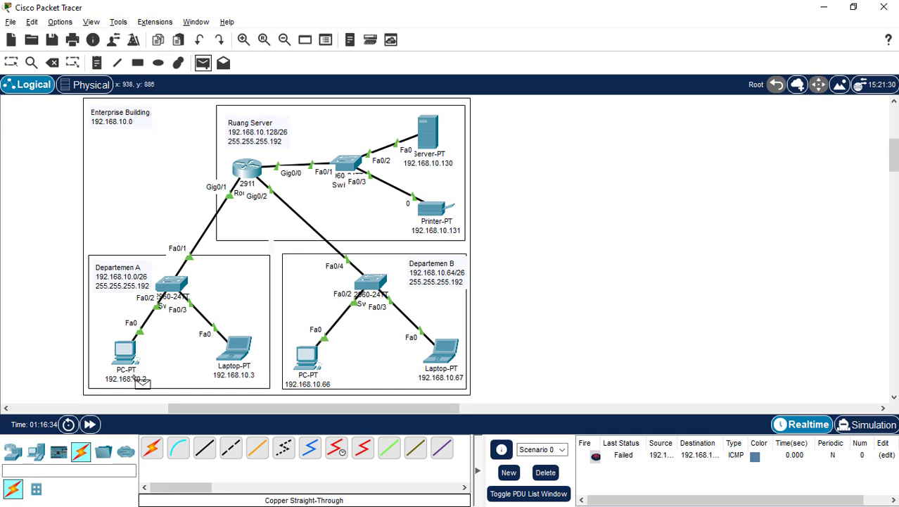
click(123, 354)
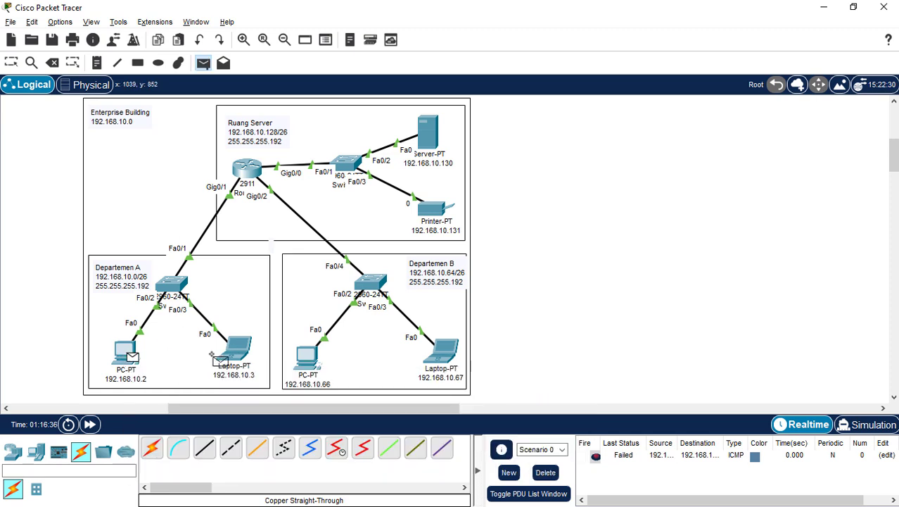
click(232, 349)
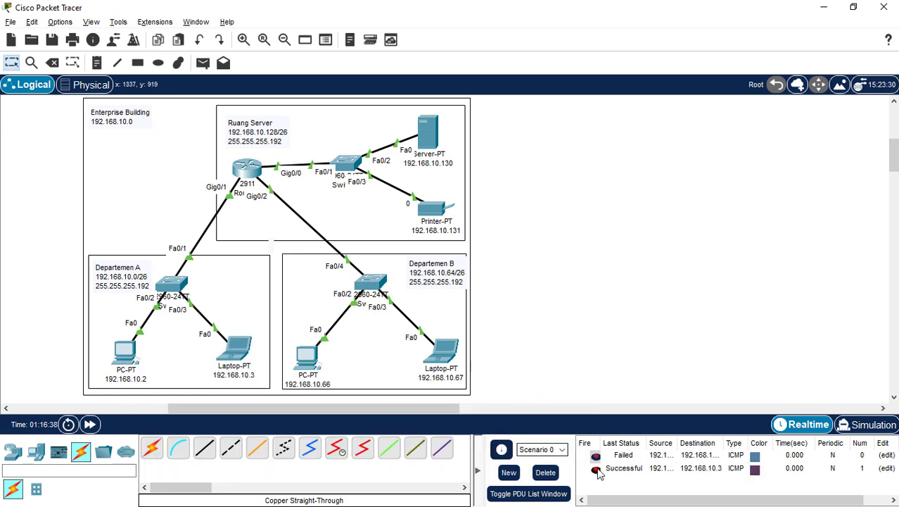
click(203, 62)
click(307, 354)
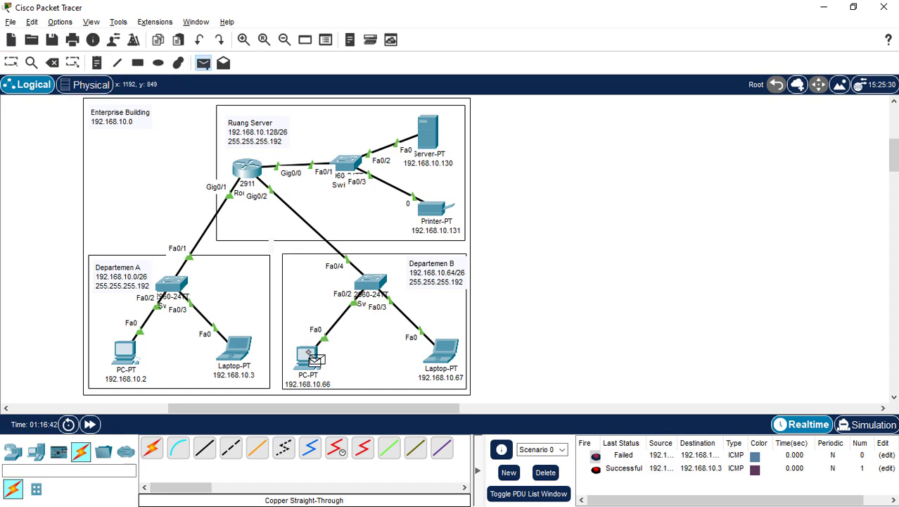
click(442, 350)
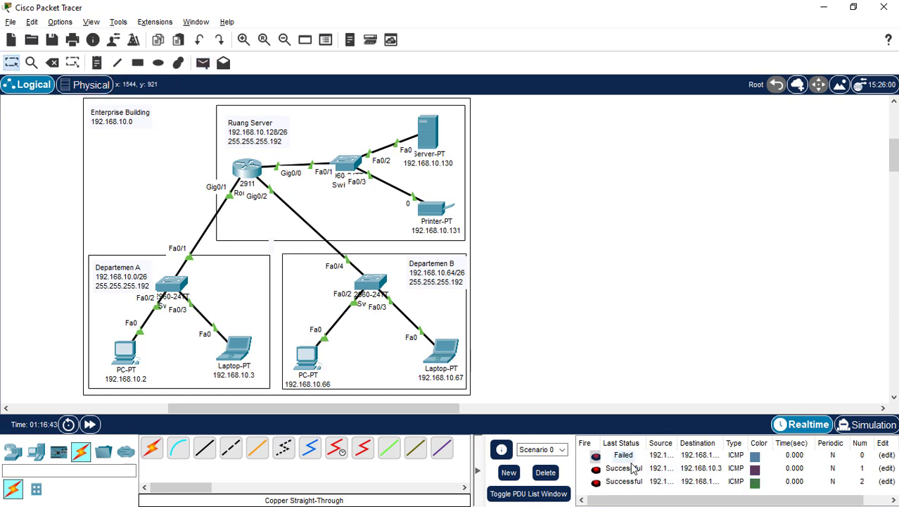
Step: Clear the PDU results and send a simple PDU from Departemen B's PC 192.168.10.66 to Departemen A's laptop 192.168.10.3
click(545, 472)
click(202, 62)
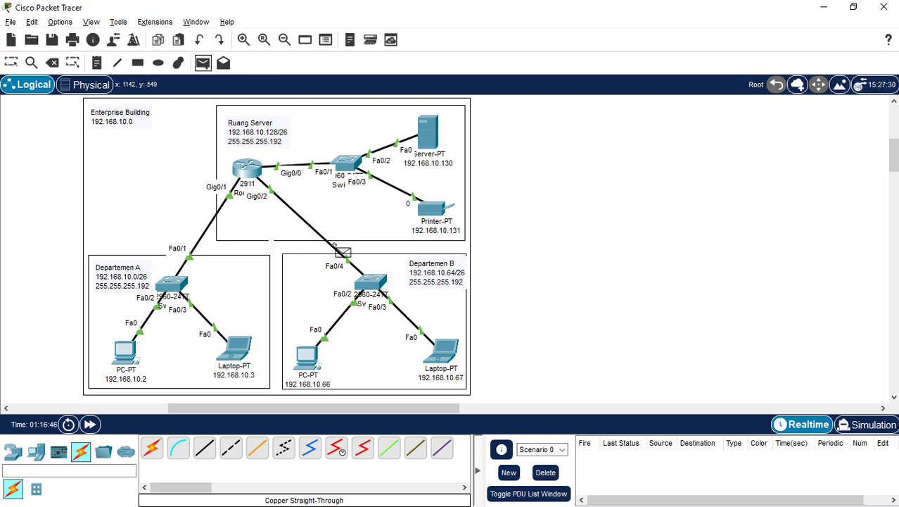
click(307, 355)
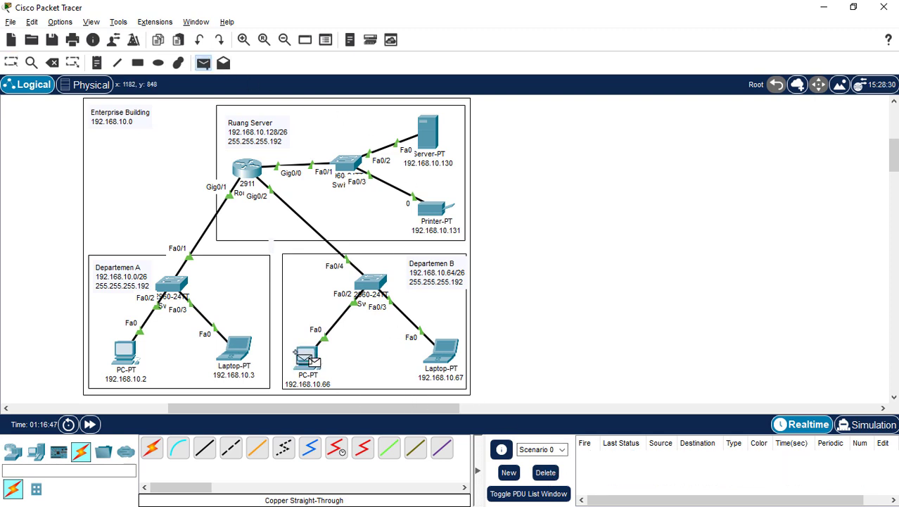
click(238, 349)
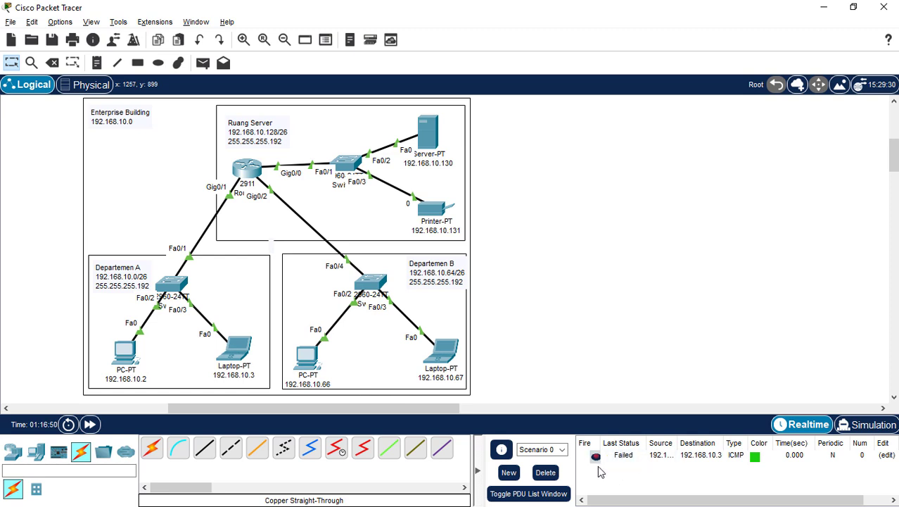
Step: Send a simple PDU from Departemen A's laptop 192.168.10.3 to the server 192.168.10.130
click(204, 63)
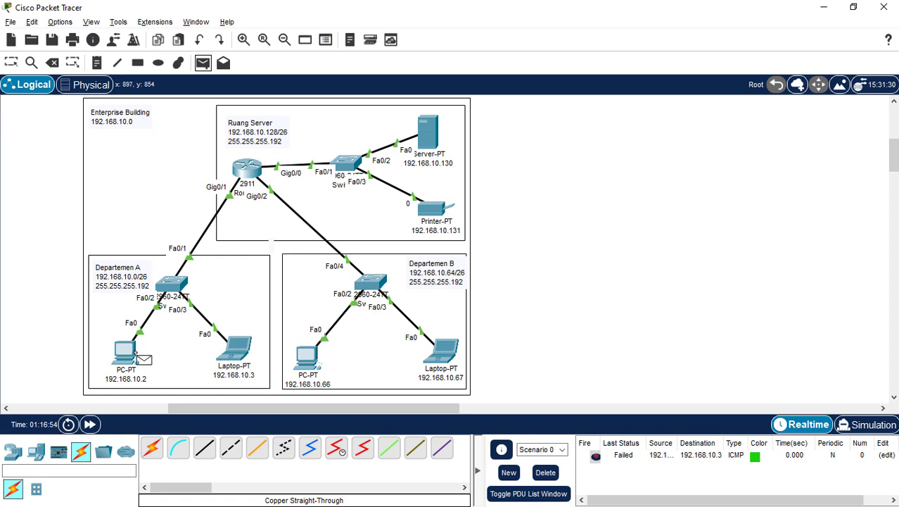
click(236, 347)
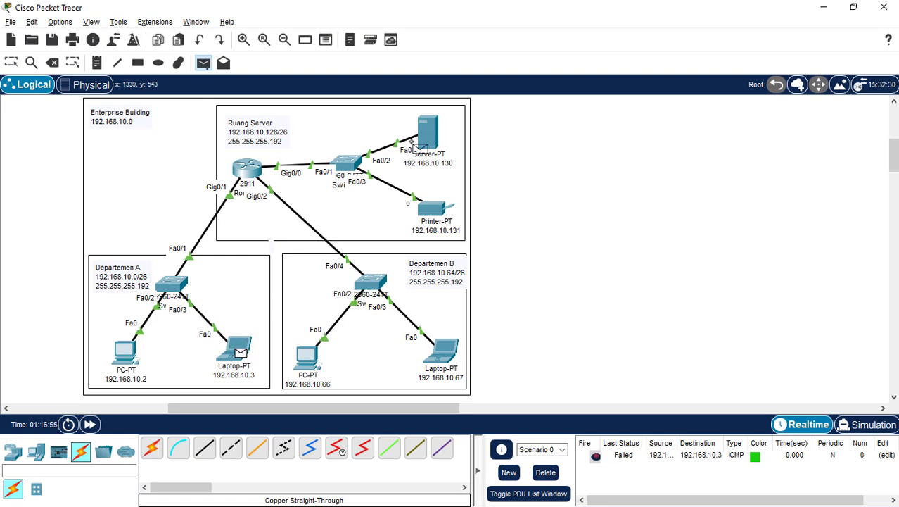
click(431, 135)
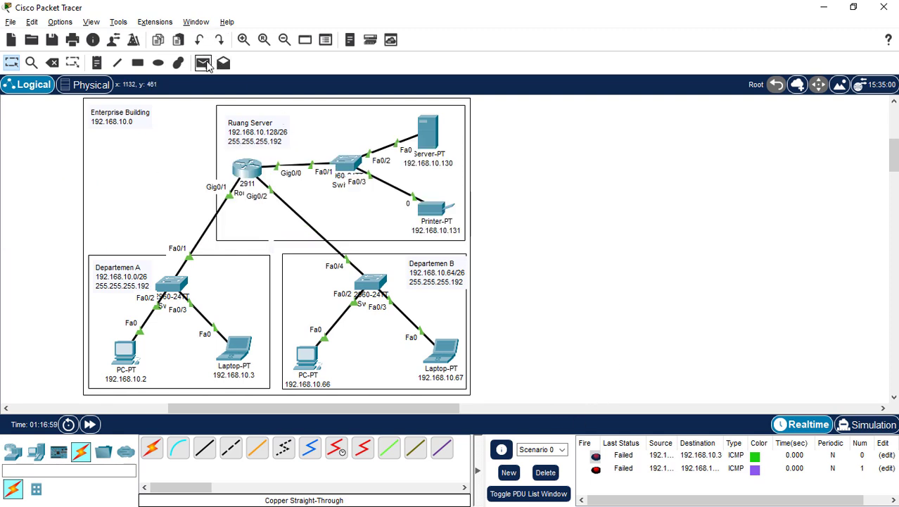
Step: Repeat the simple PDU test from laptop 192.168.10.3 to server 192.168.10.130 and clear the PDU results
click(205, 63)
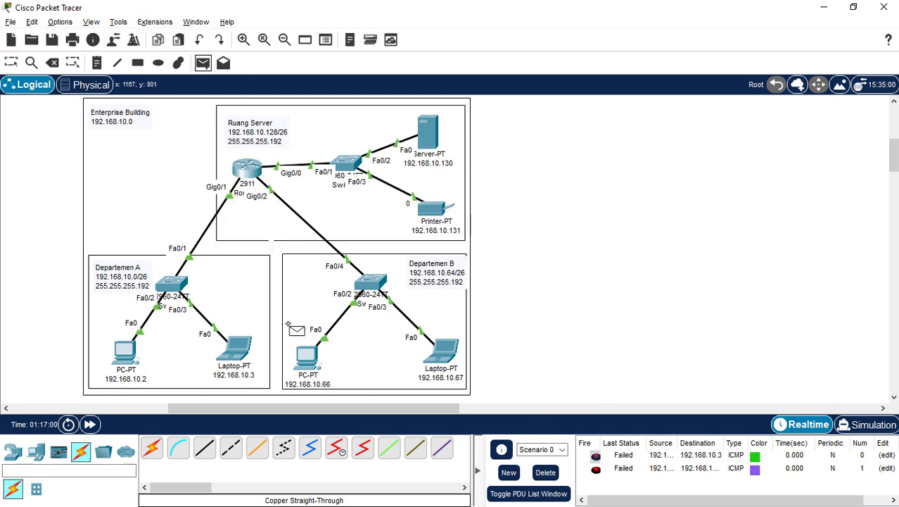
click(240, 347)
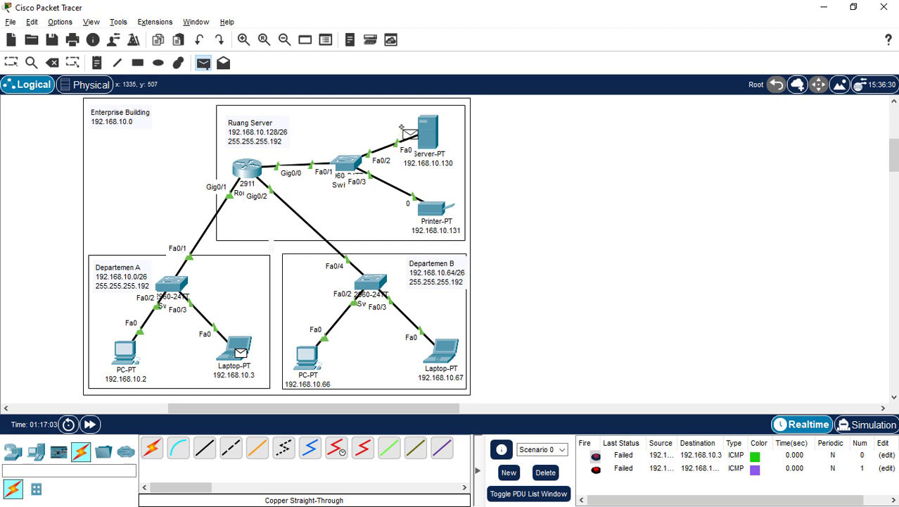
click(428, 133)
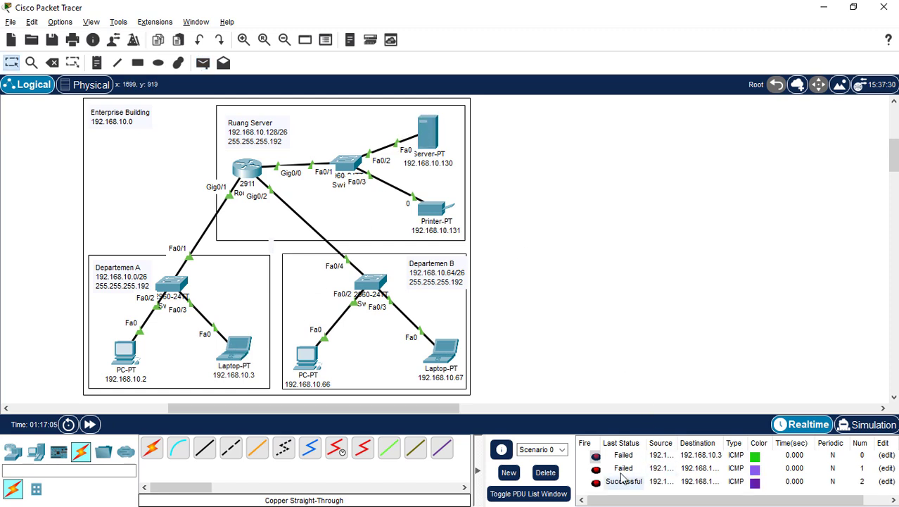
click(546, 473)
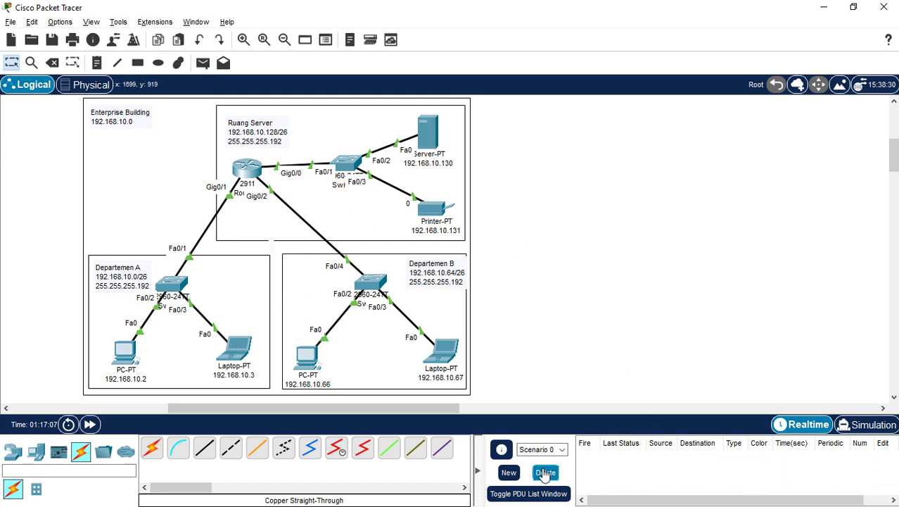
Step: Test connectivity from Departemen A's laptop 192.168.10.3 to printer 192.168.10.131 with two simple PDUs
click(202, 64)
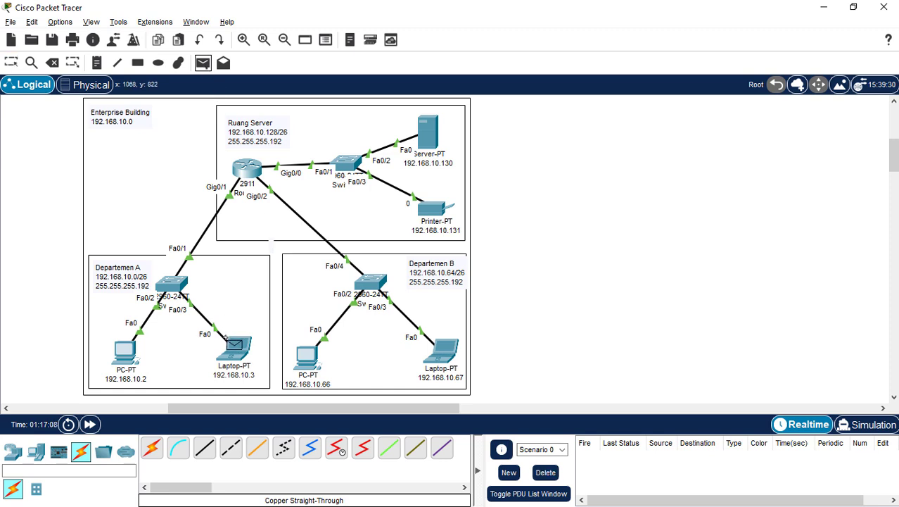
click(239, 351)
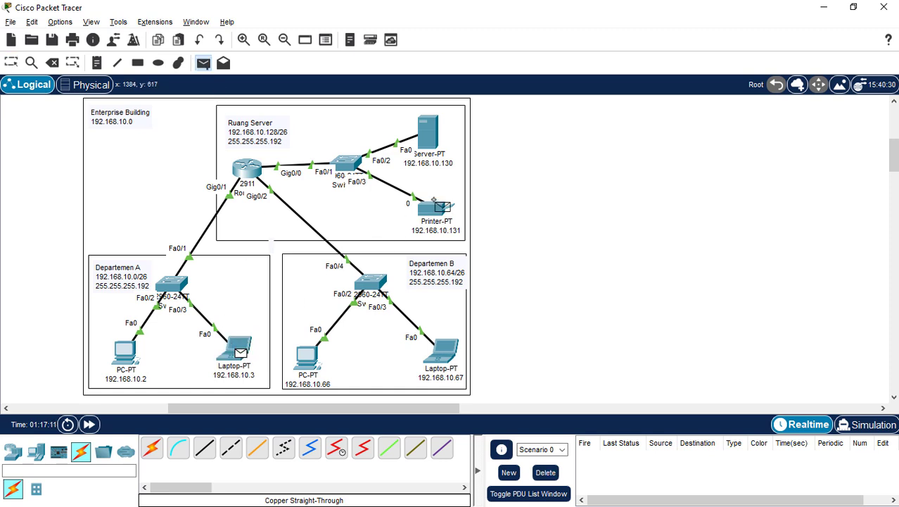
click(432, 208)
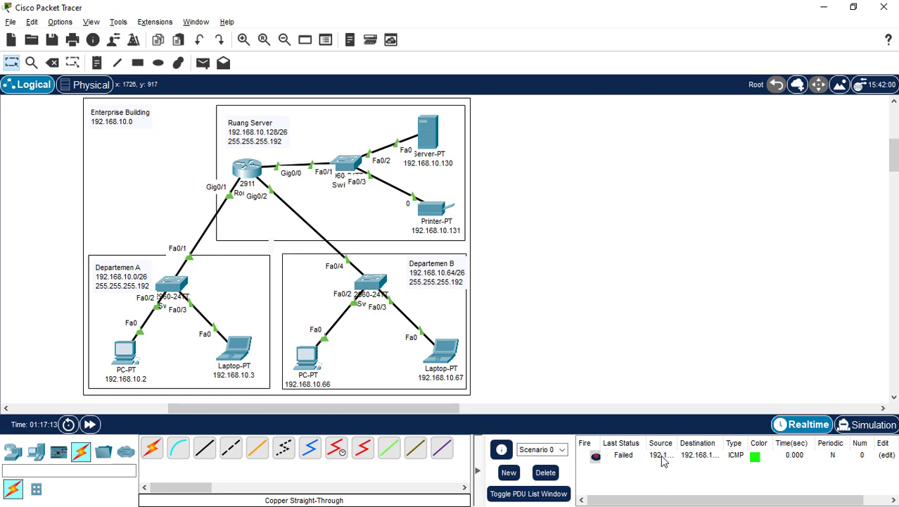
click(203, 63)
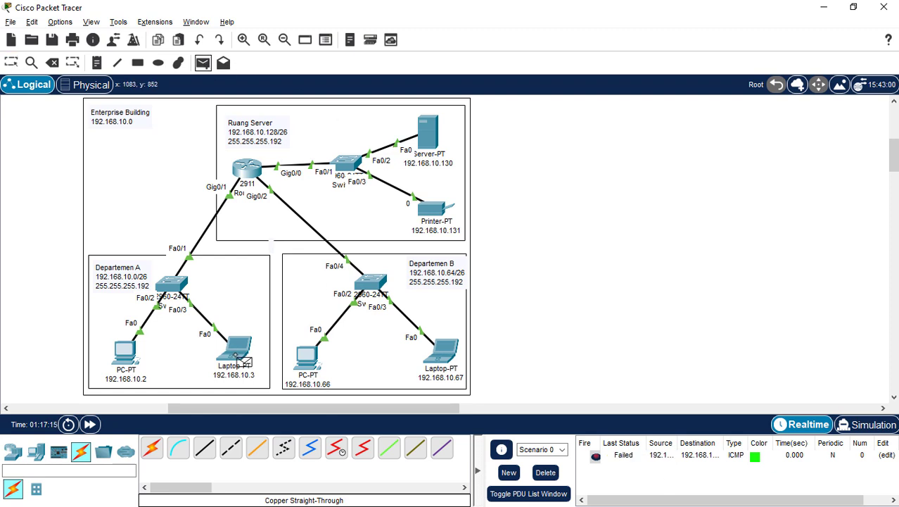
click(240, 350)
click(437, 210)
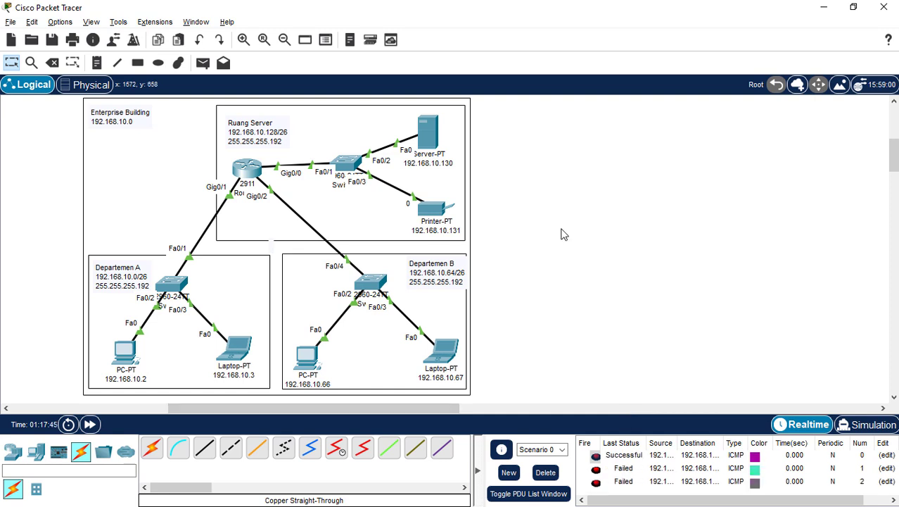
Step: Set the static IPv4 default gateway of printer 192.168.10.131 to 192.168.10.129 and return to the topology
click(436, 209)
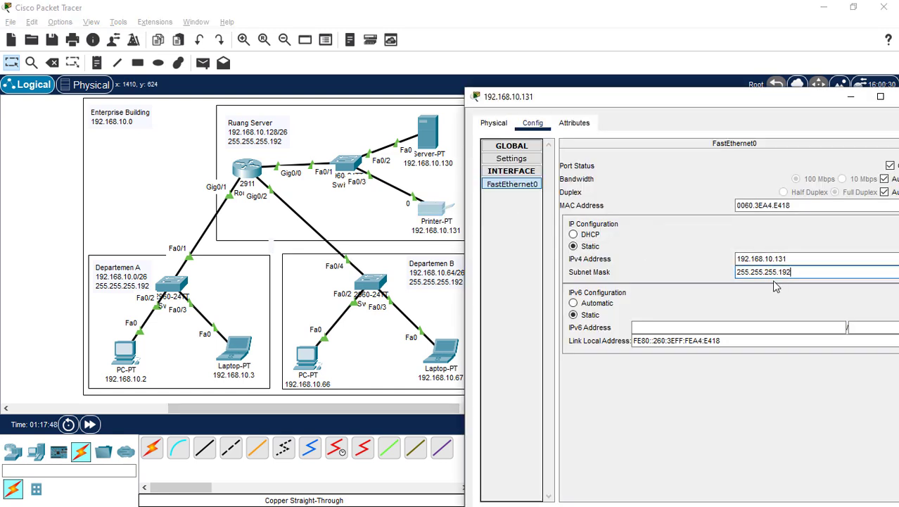
click(519, 159)
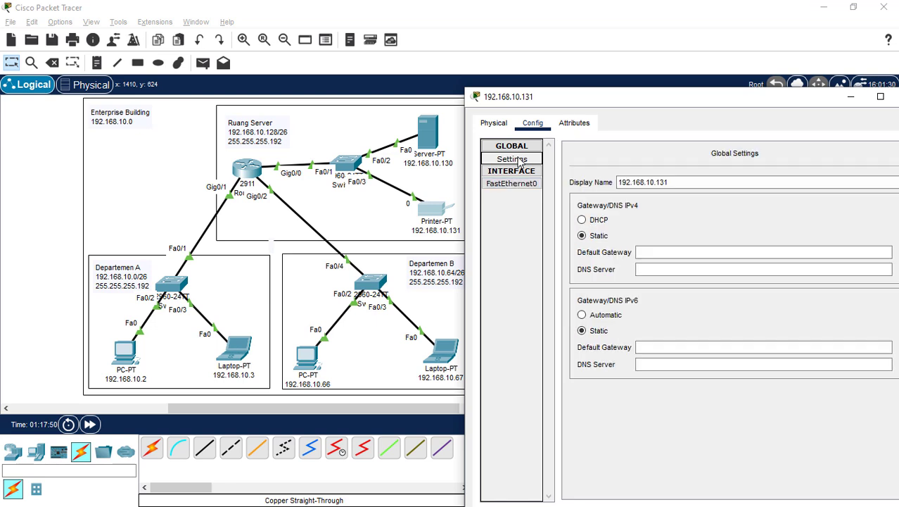
click(650, 252)
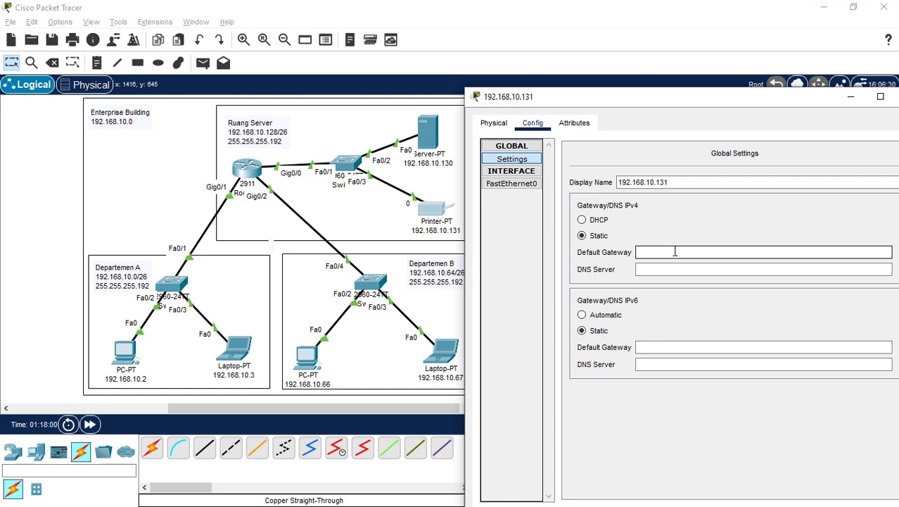
text(2.1)
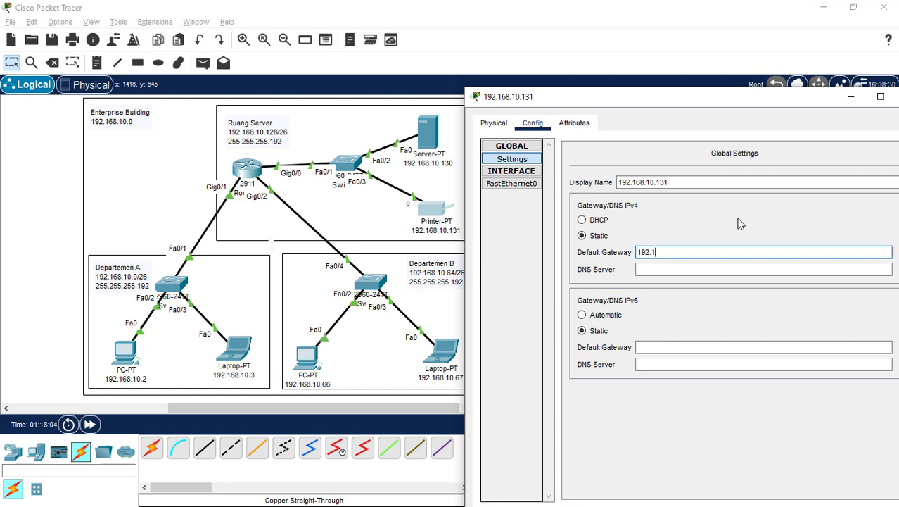
text(68.10.)
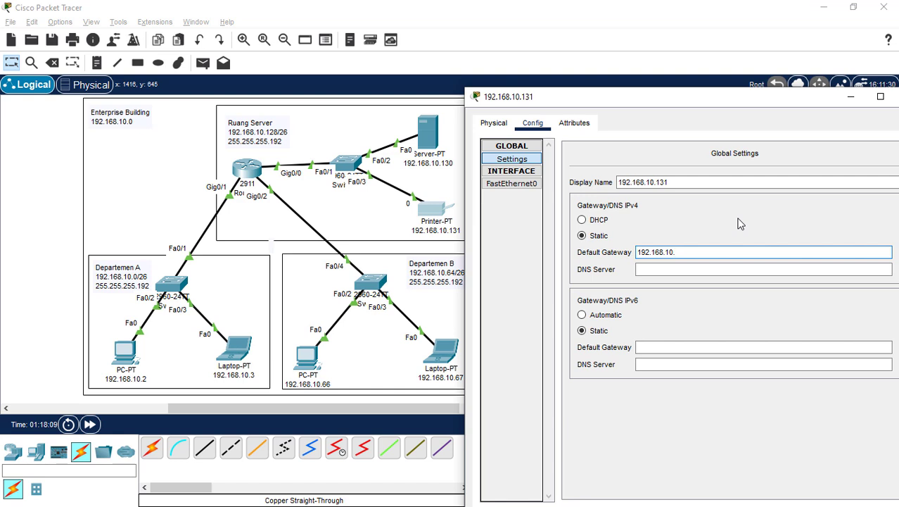
text(129)
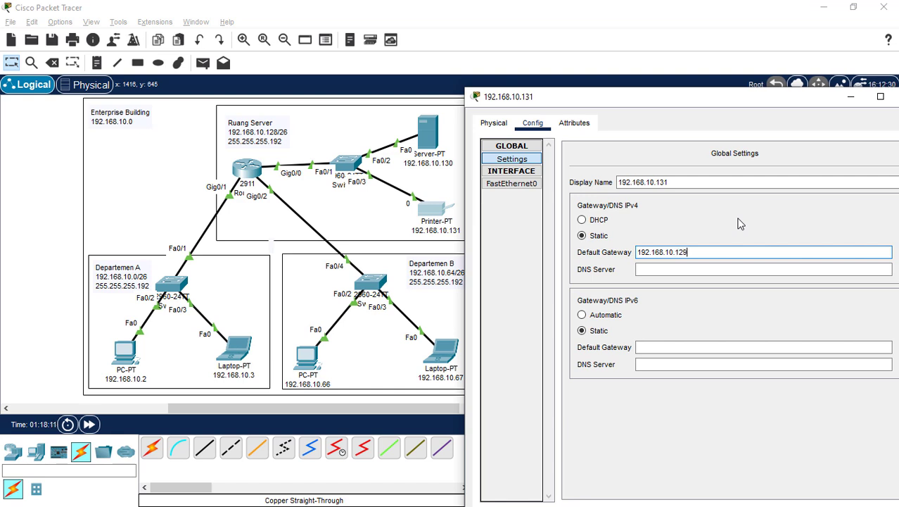
click(763, 266)
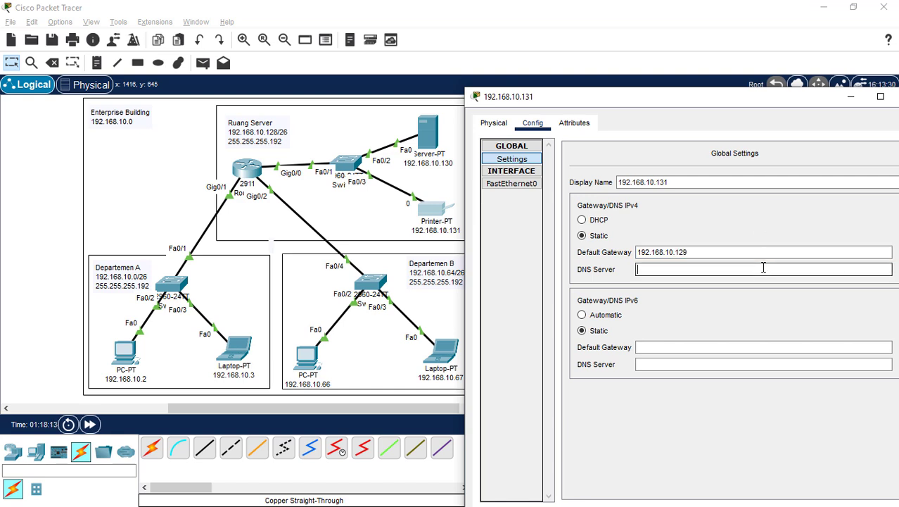
click(644, 53)
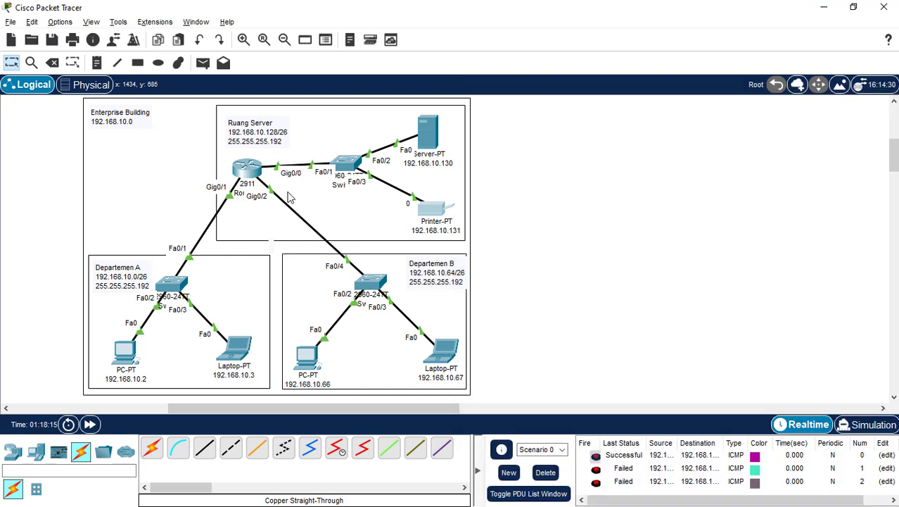
Step: Clear the old PDU results and retest with a simple PDU from laptop 192.168.10.3 to printer 192.168.10.131
click(203, 63)
click(237, 349)
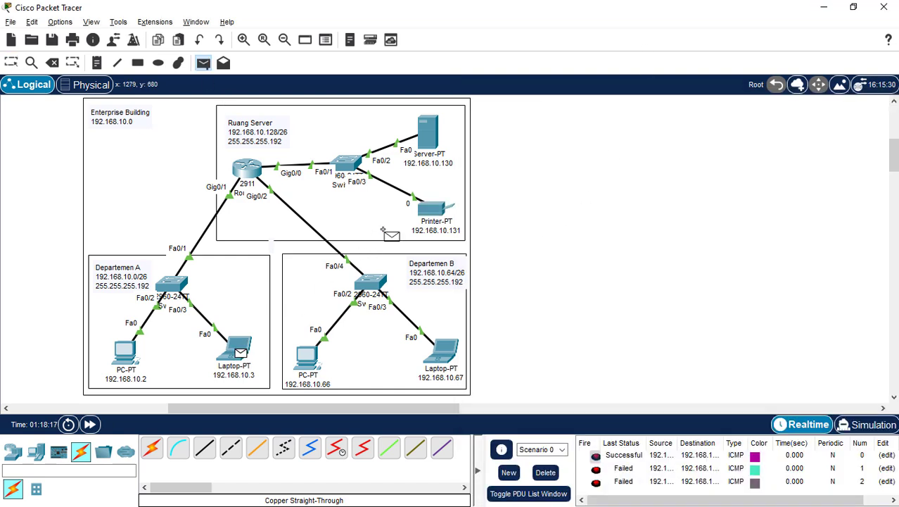
click(545, 472)
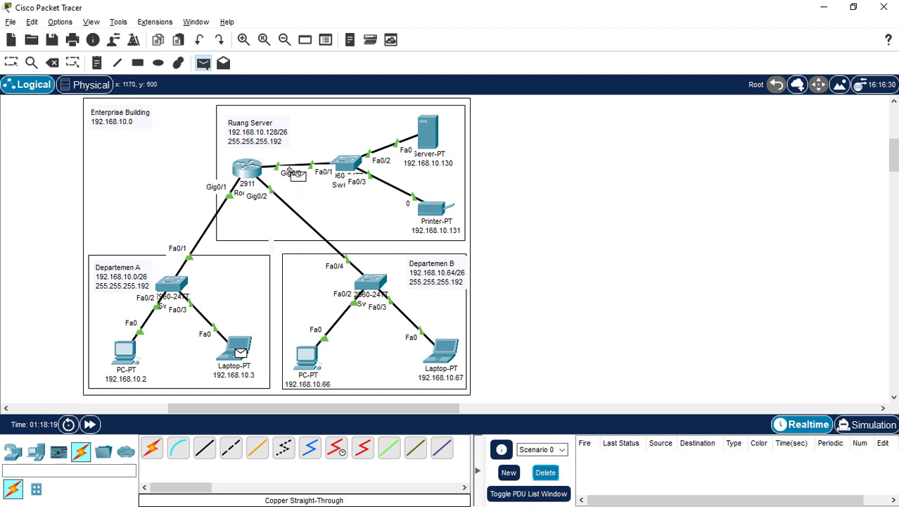
click(430, 209)
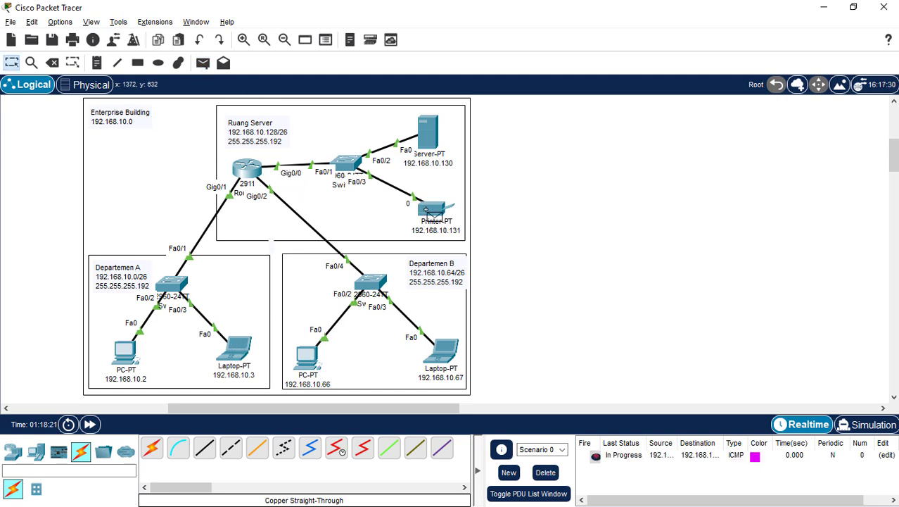
Step: Send simple PDUs from Departemen B's PC 192.168.10.66 and laptop 192.168.10.67 to printer 192.168.10.131
click(203, 63)
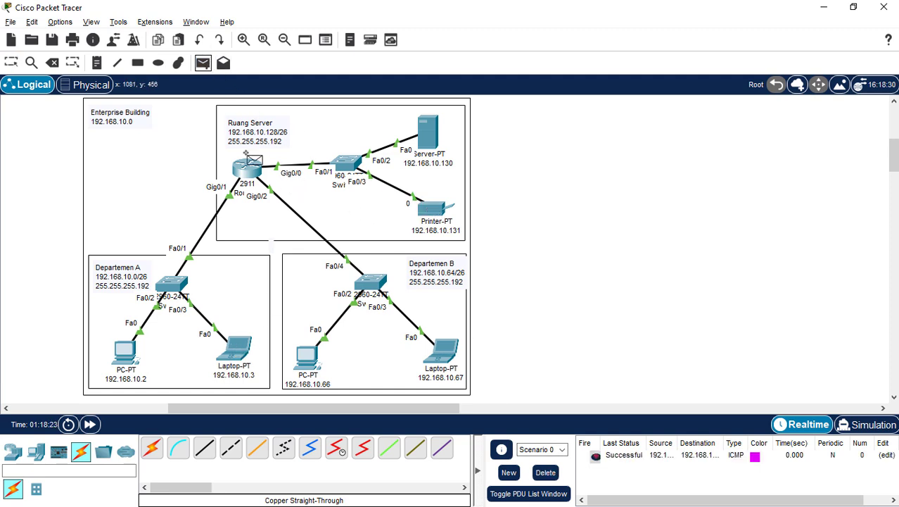
click(307, 355)
click(437, 208)
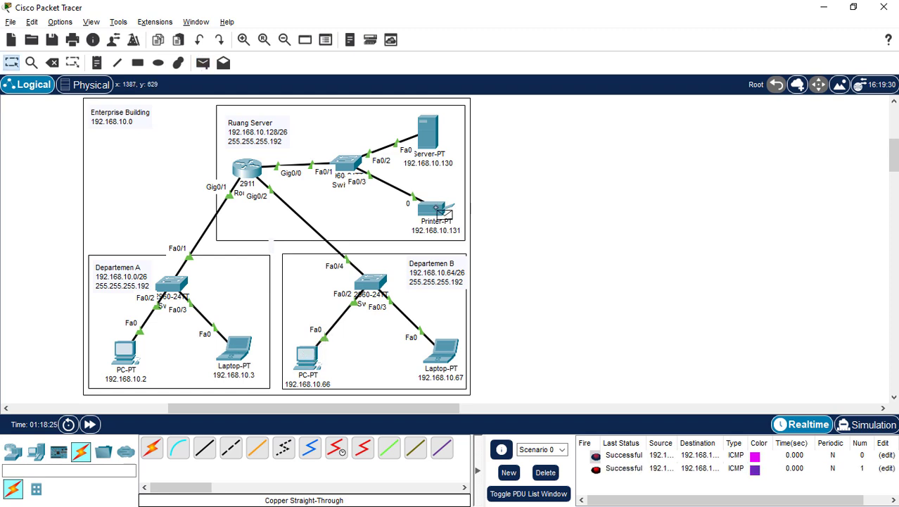
click(203, 63)
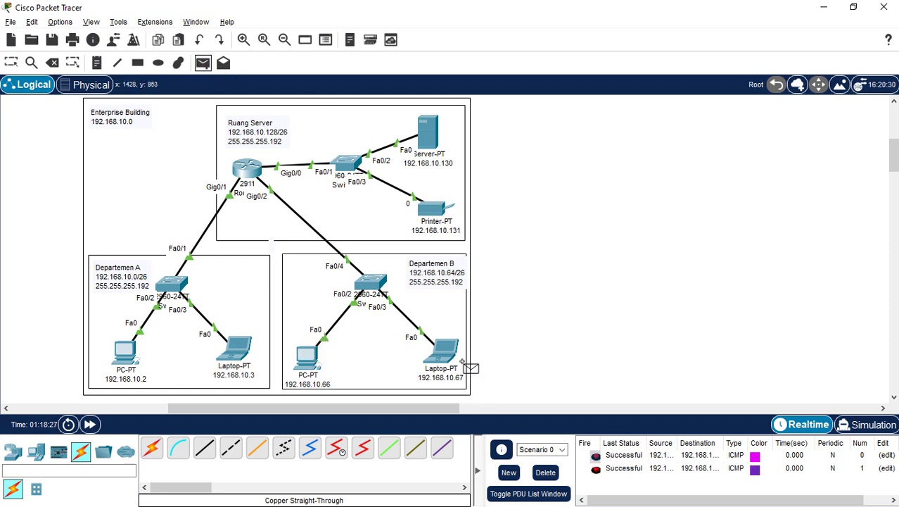
click(448, 352)
click(426, 207)
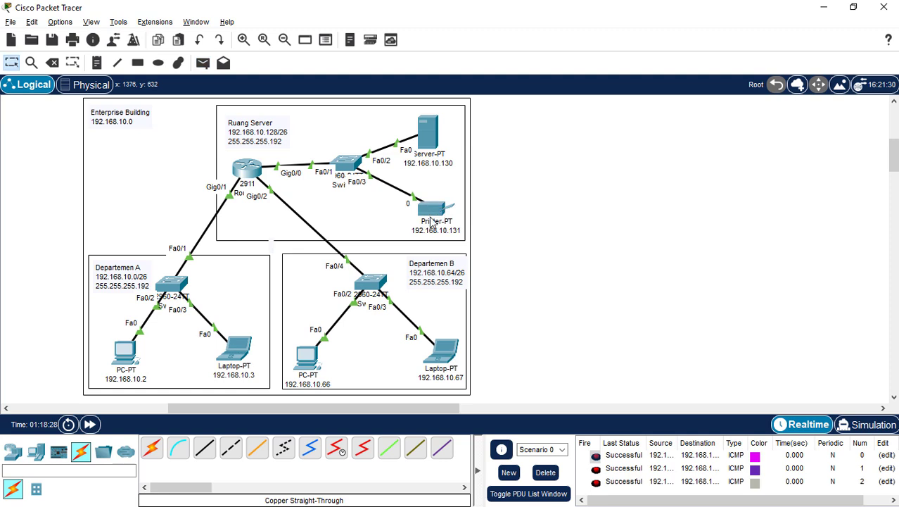
Step: Send a simple PDU from laptop 192.168.10.67 to laptop 192.168.10.3 and clear all PDU results
click(202, 62)
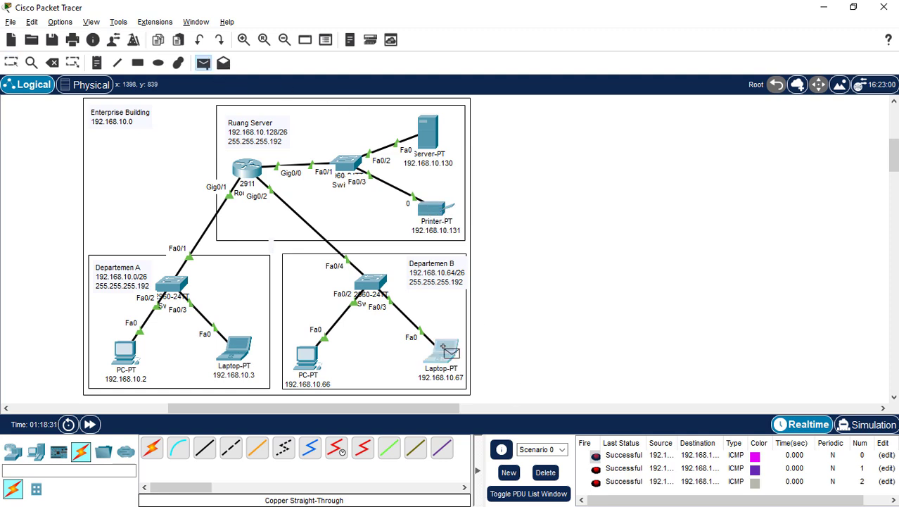
click(445, 350)
click(242, 352)
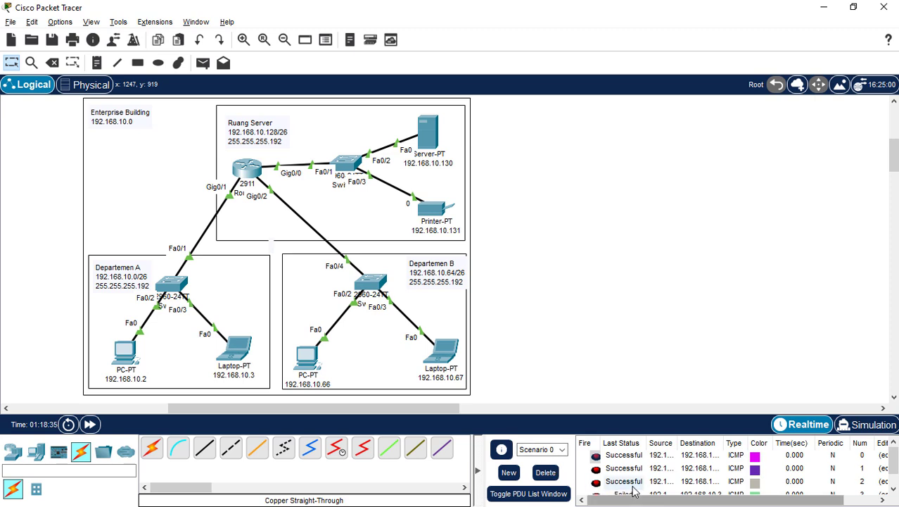
click(545, 472)
click(545, 475)
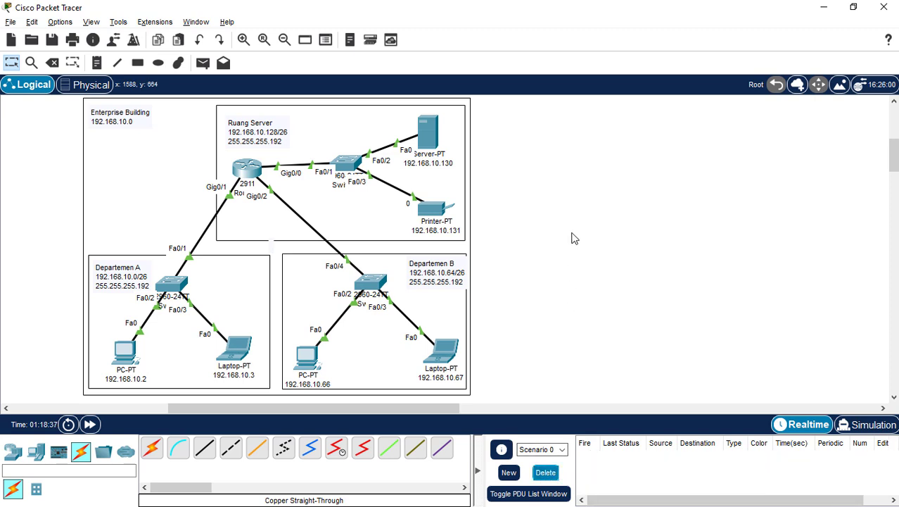